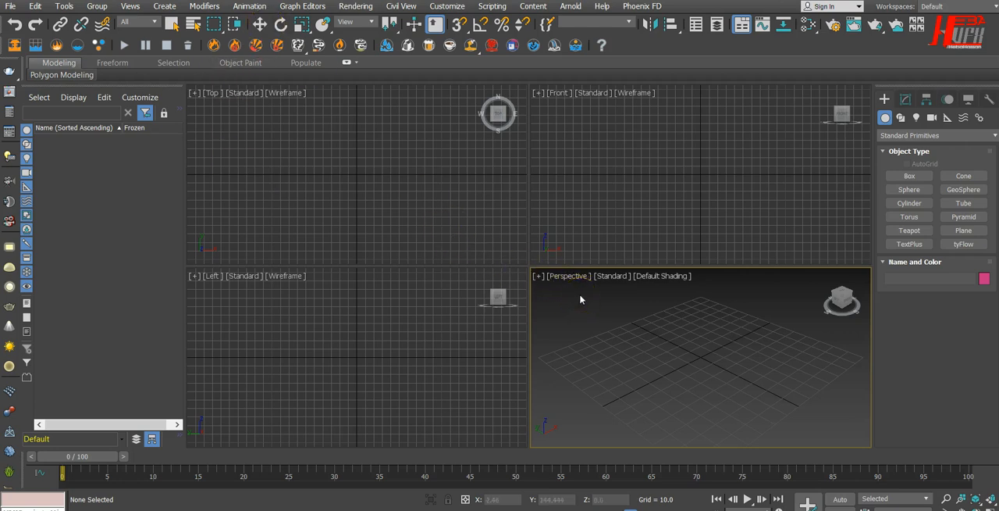
Maximize the perspective view and create a sphere with a radius of about 39.75 at the centre of the grid.
key("alt+w")
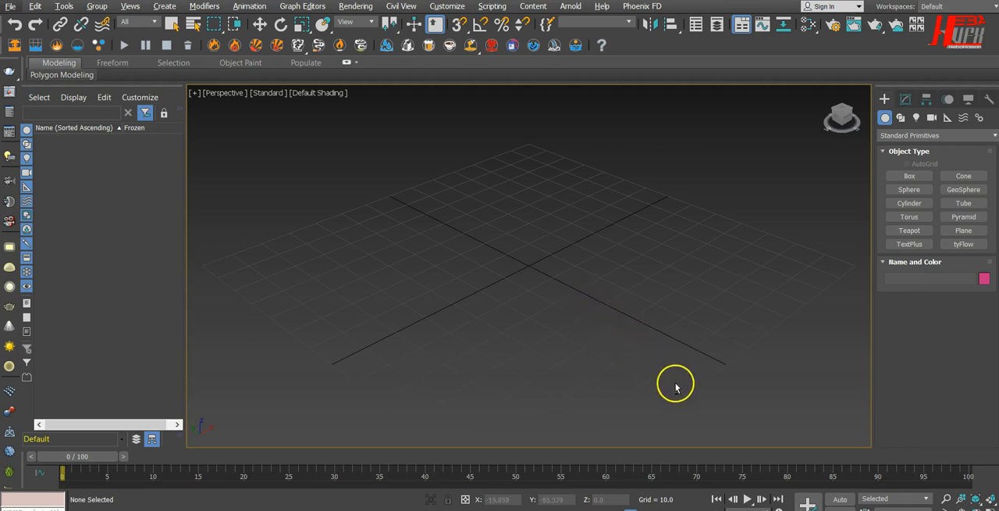
left_click(911, 190)
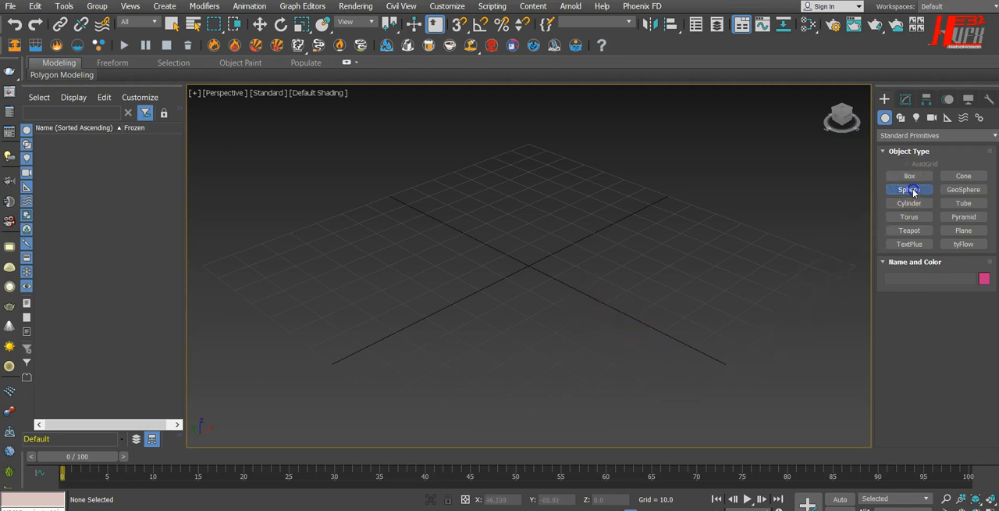
left_click_drag(529, 261, 610, 219)
mouse_move(686, 327)
middle_mouse_down("alt")
mouse_move(669, 346)
mouse_move(656, 301)
mouse_move(672, 336)
middle_mouse_up("alt")
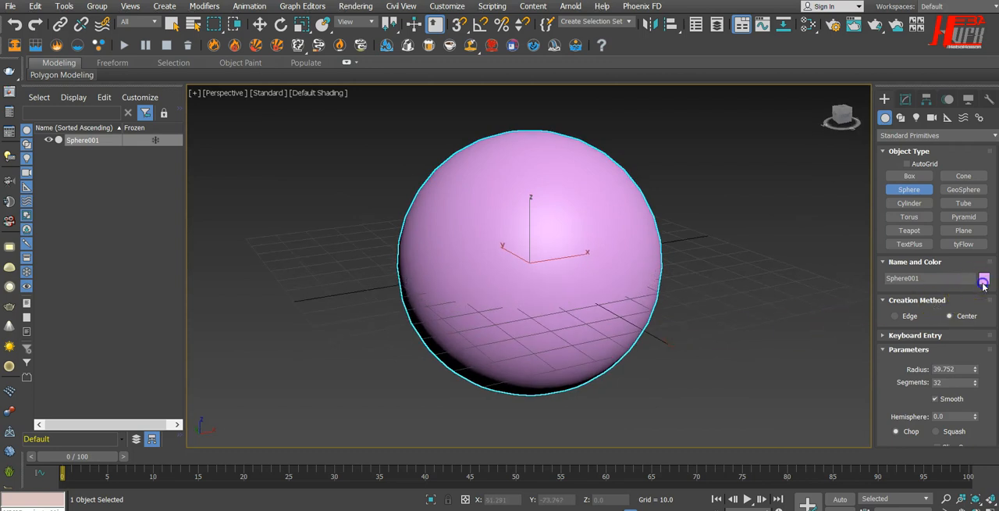
Change the sphere's object color to grey and display its edged faces in the viewport.
left_click(984, 280)
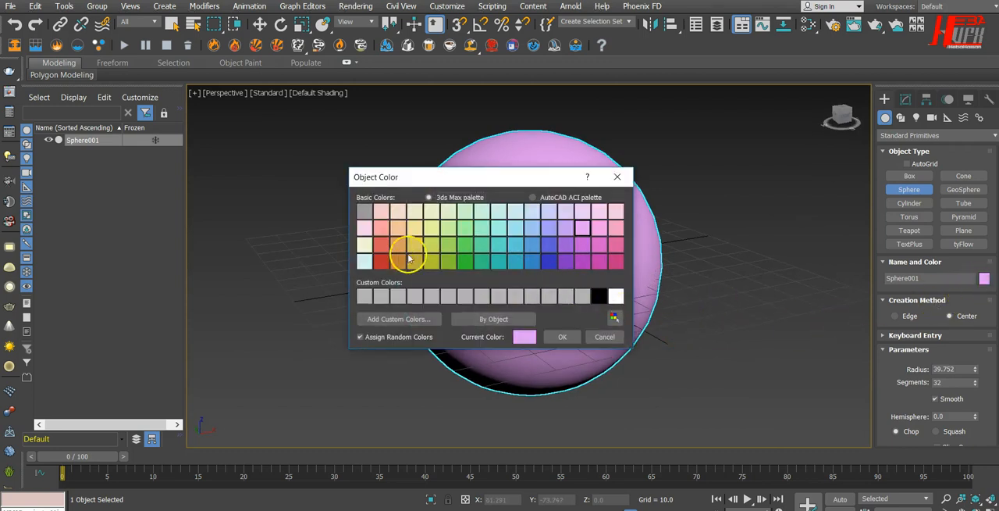
left_click(494, 317)
left_click(561, 336)
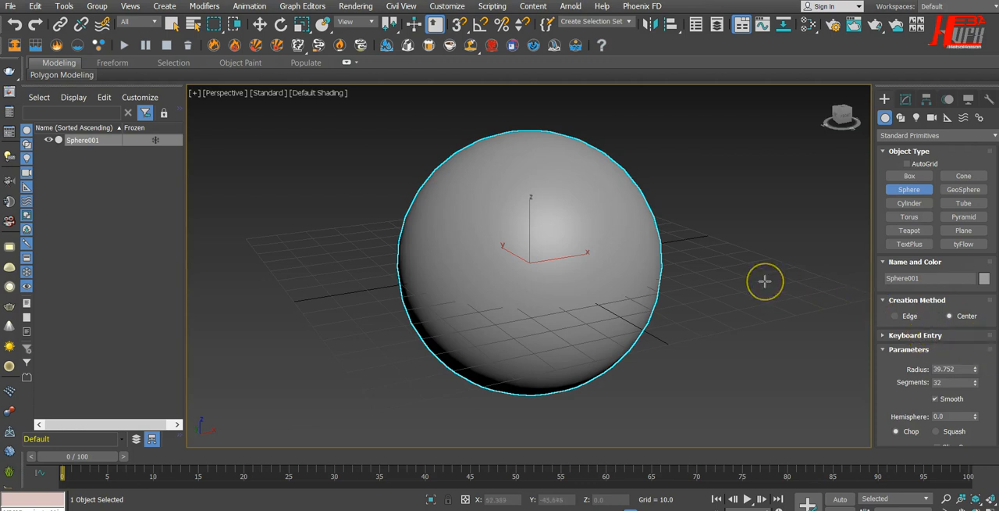
key("F4")
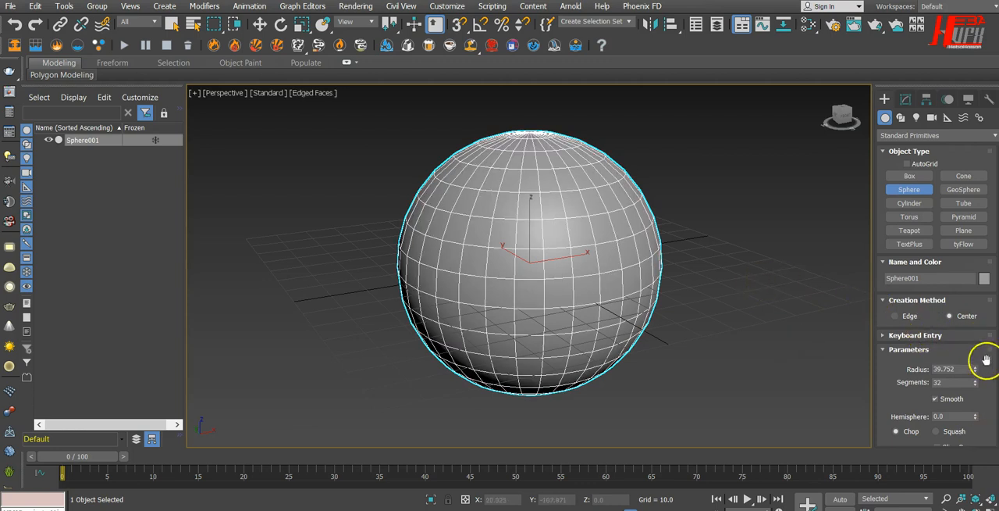
Move the sphere straight up along Z to about 39.4 so it rests on the grid.
left_click(260, 24)
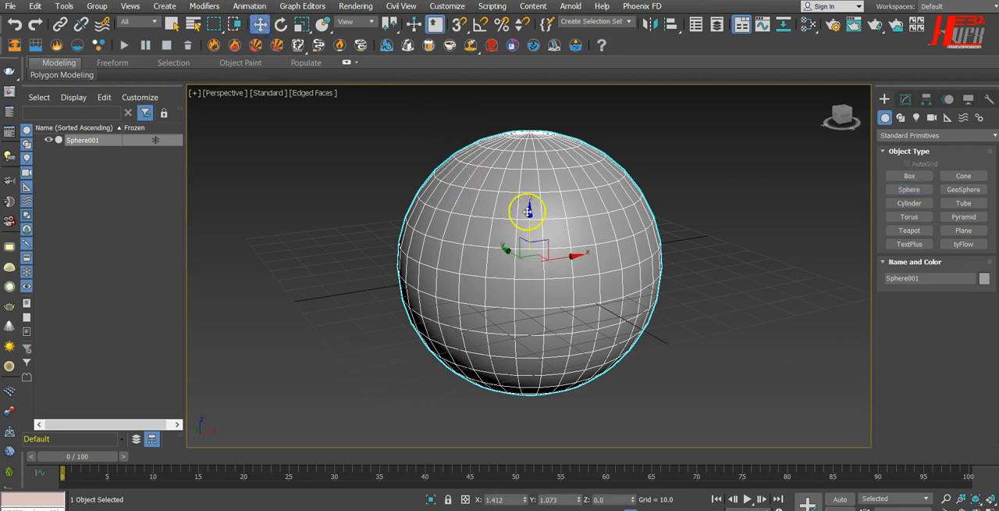
left_click_drag(530, 217, 555, 86)
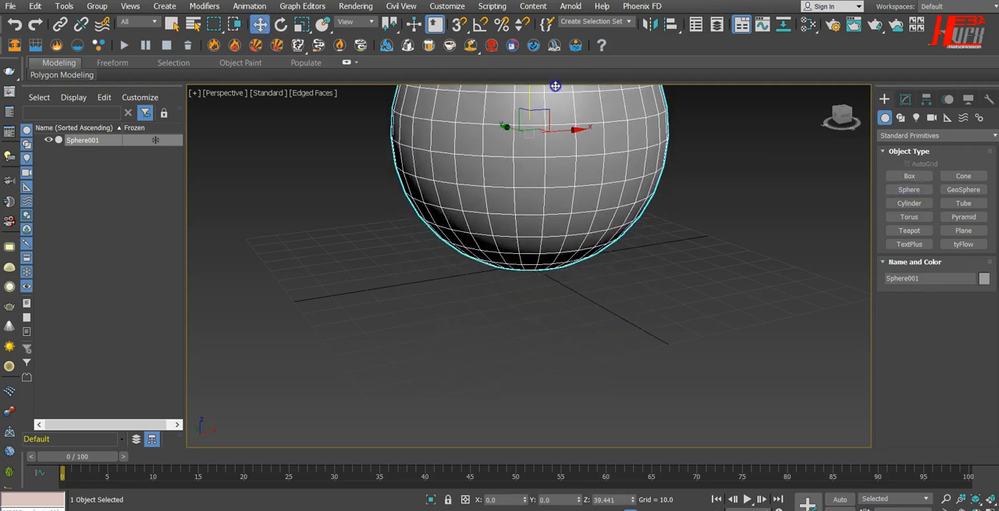
scroll(573, 222, "down", 5)
middle_click_drag(654, 281, 619, 302, "alt")
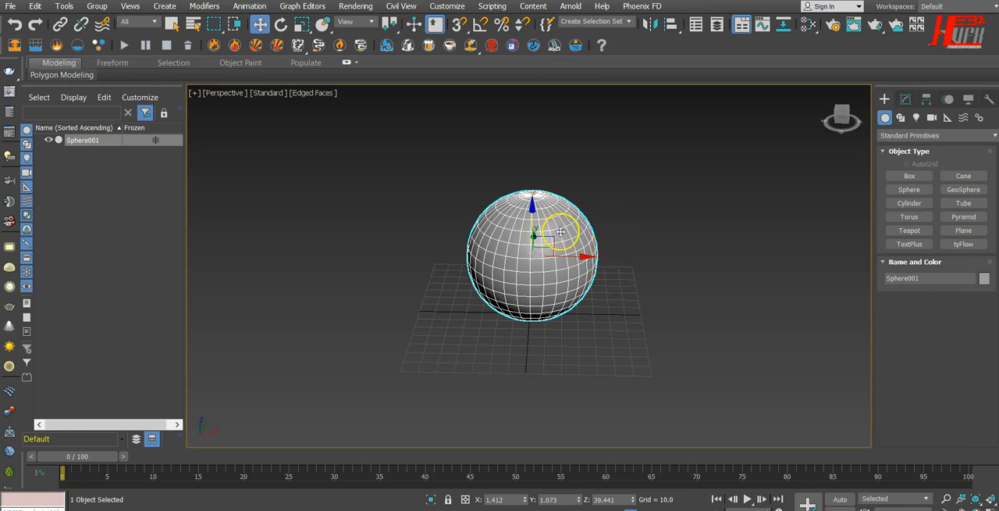
Rename the sphere as Inner.
left_click(591, 214)
left_click(904, 99)
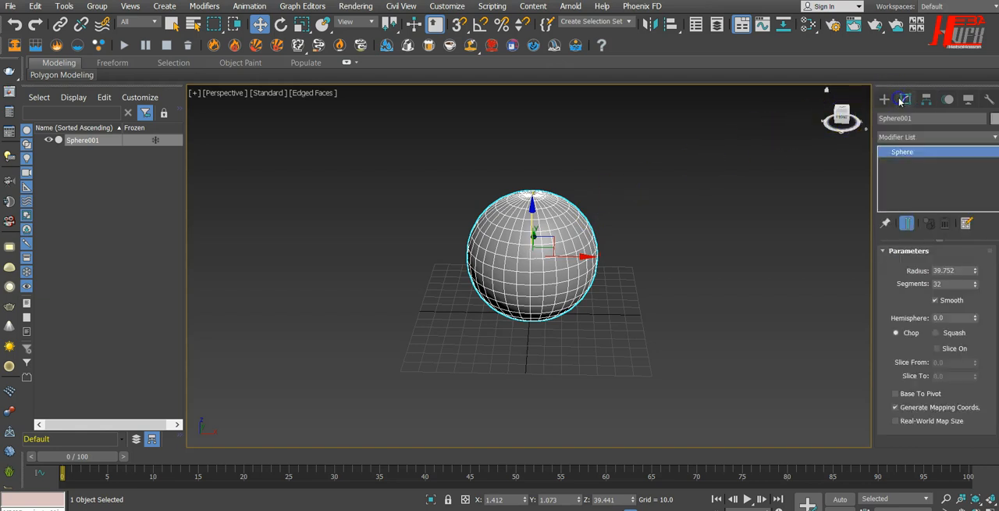
left_click(933, 117)
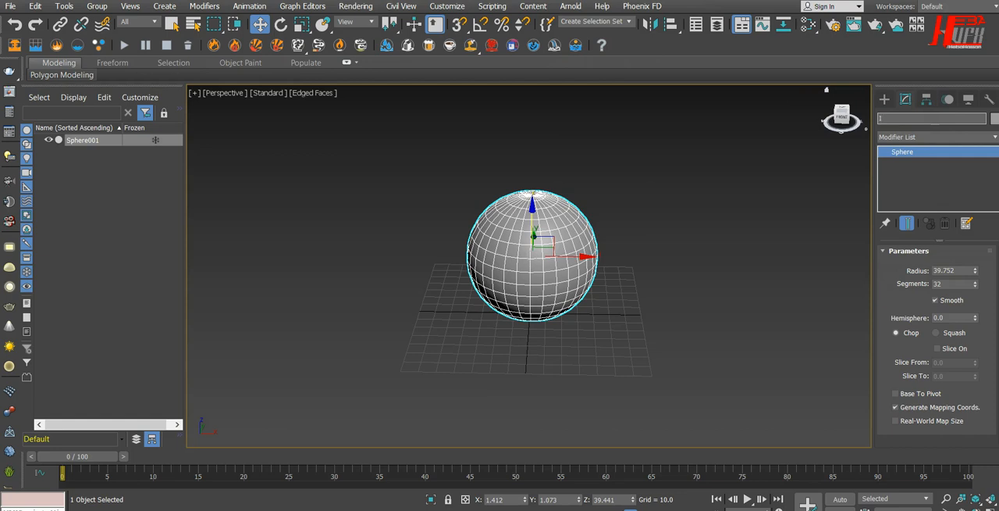
key("Return")
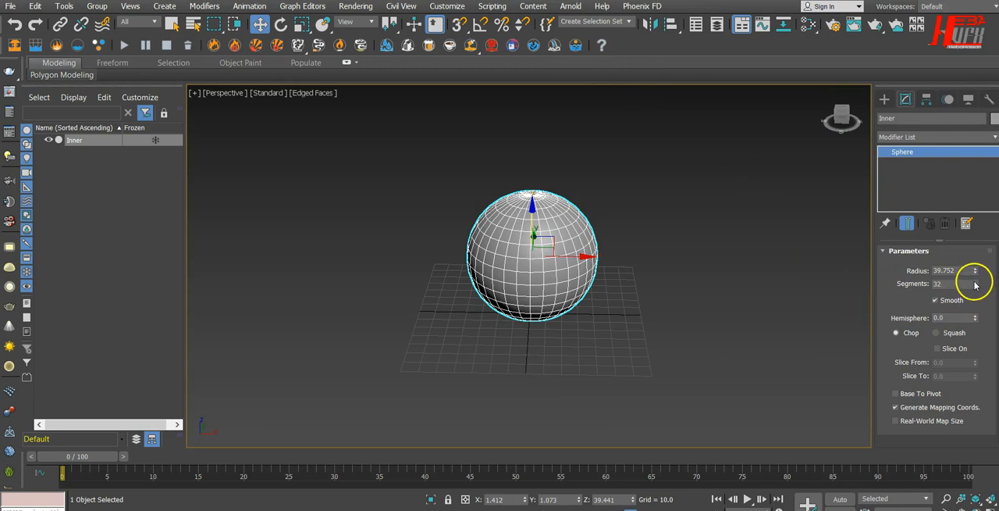
Increase the Inner sphere's segments to 79.
left_click_drag(976, 286, 976, 260)
middle_click_drag(666, 295, 653, 346, "alt")
scroll(493, 257, "up", 8)
scroll(493, 258, "down", 4)
middle_click_drag(397, 305, 542, 326, "alt")
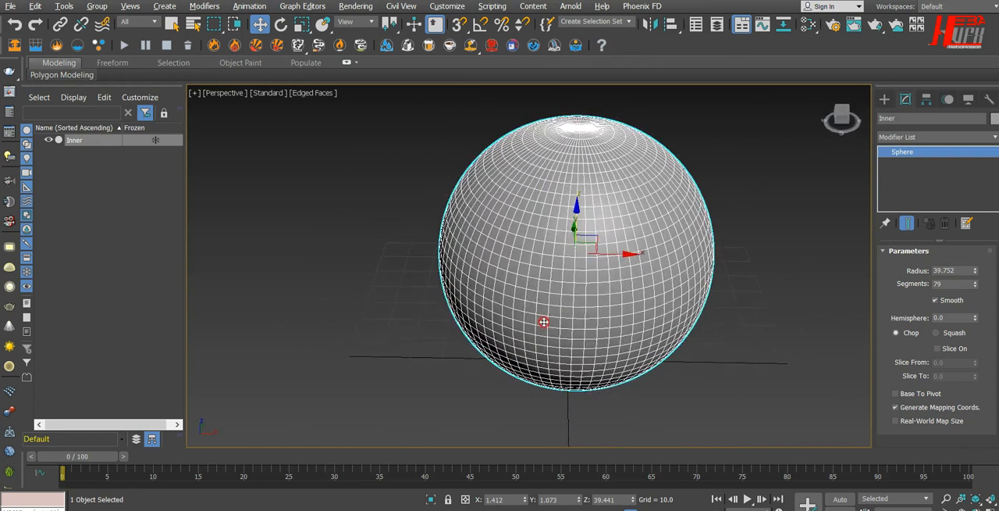
Clone the Inner sphere as an independent copy named Outer_Skin.
right_click(522, 258)
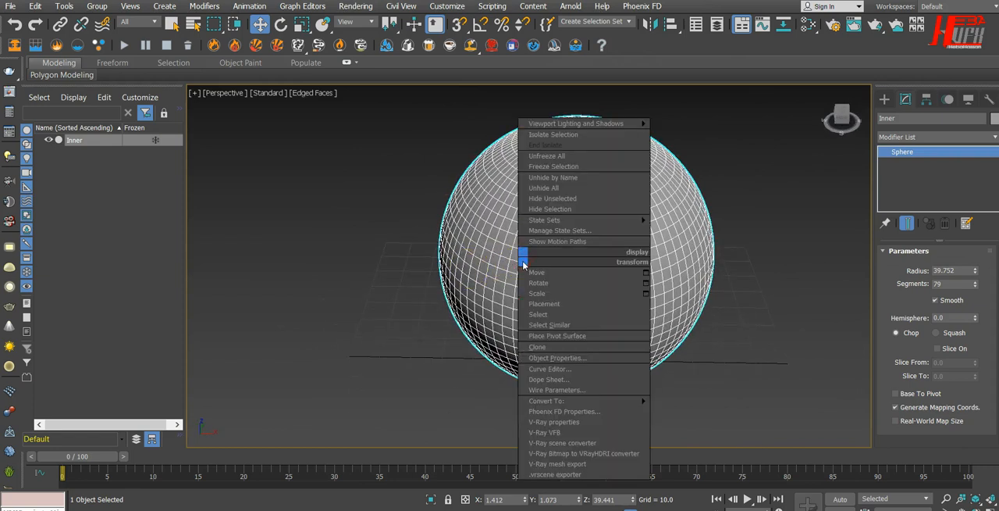
left_click(537, 346)
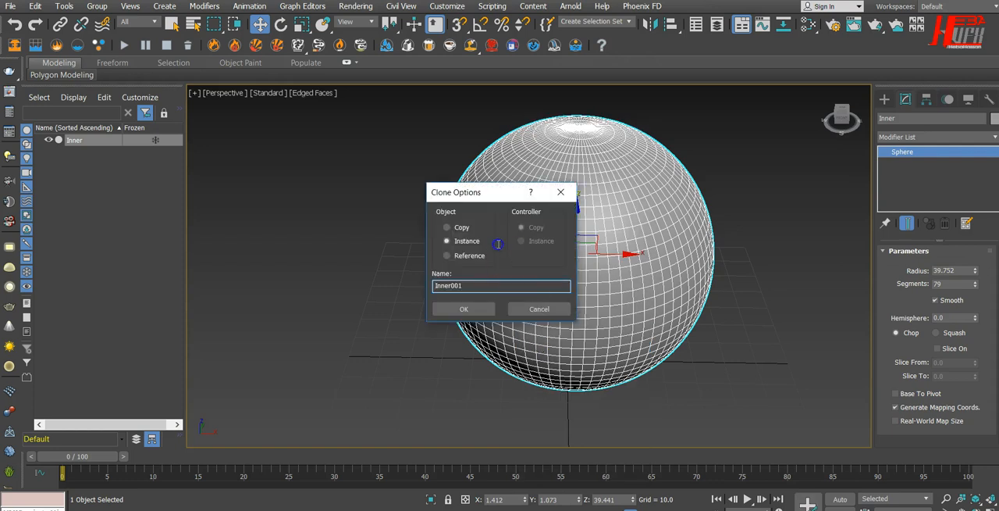
left_click(466, 227)
double_click(469, 285)
type("Outer_Skin")
left_click(447, 309)
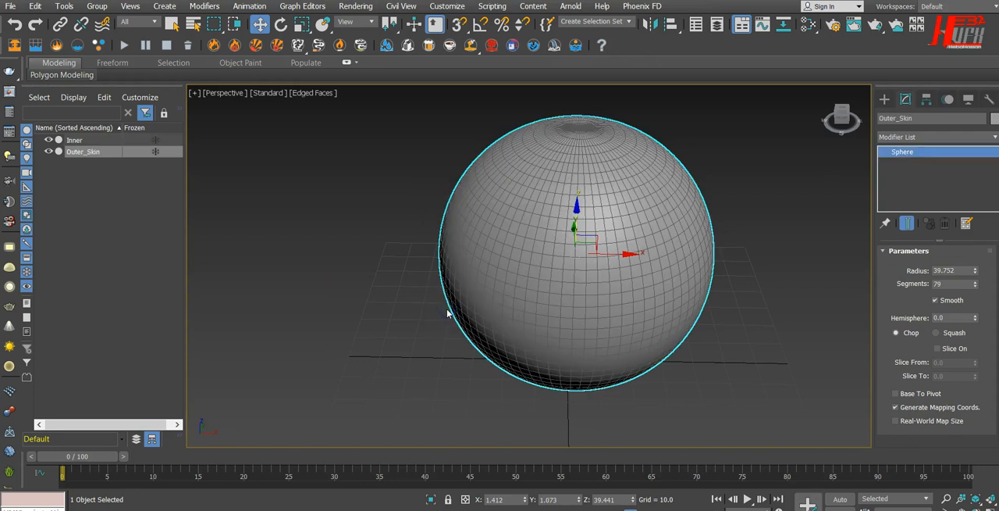
Hide the Inner sphere and show Outer_Skin from the top view.
left_click(47, 142)
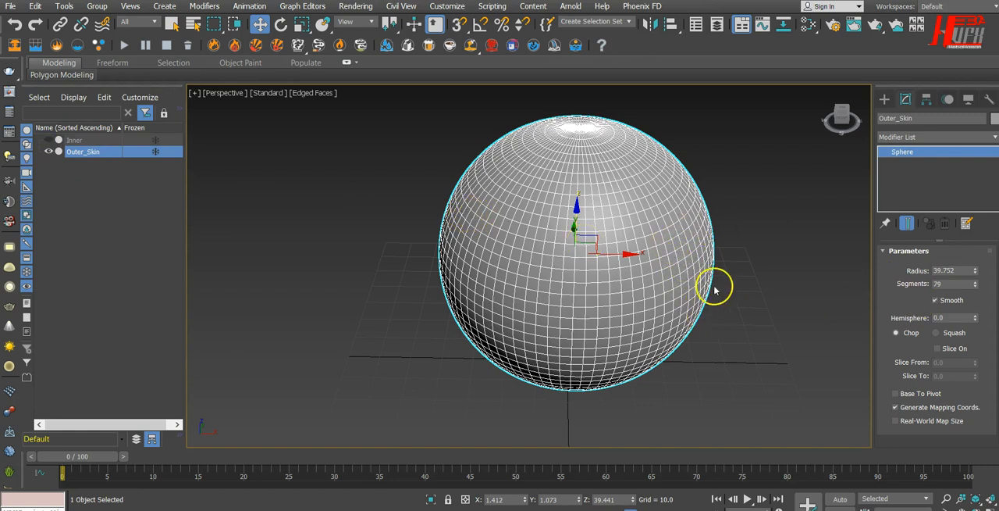
key("t")
scroll(597, 242, "up", 5)
scroll(599, 247, "down", 3)
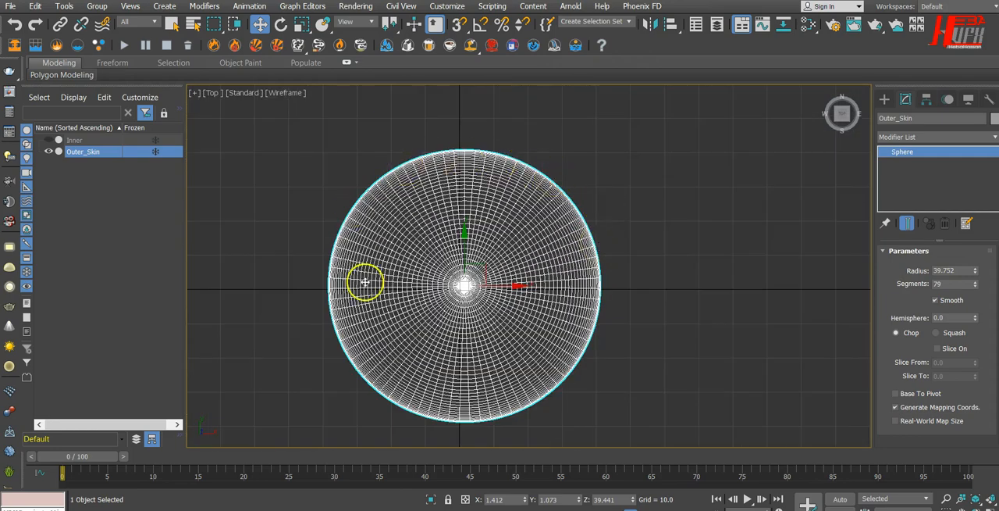
Reduce the Outer_Skin sphere's segments, trying 24 and 30 before setting 32.
left_click(963, 283)
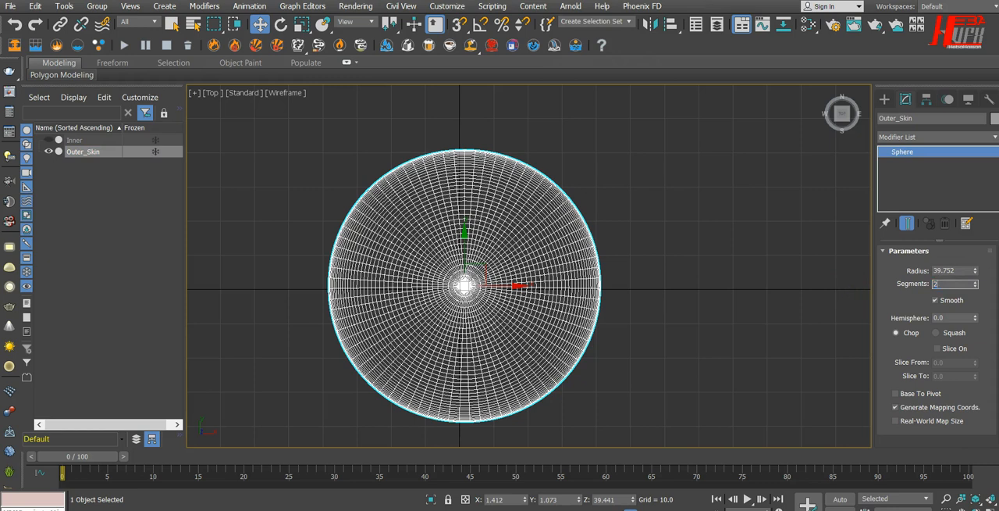
type("24")
key("Return")
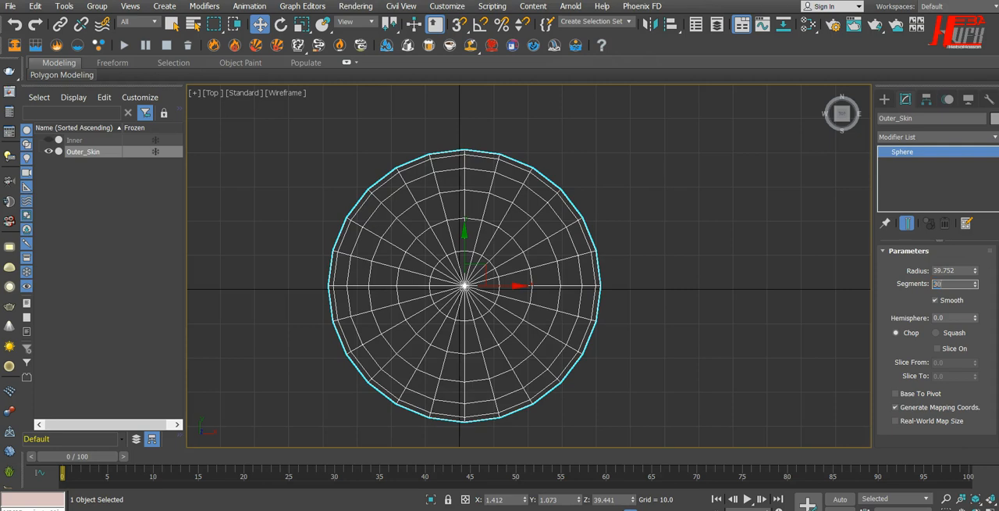
type("30")
key("Return")
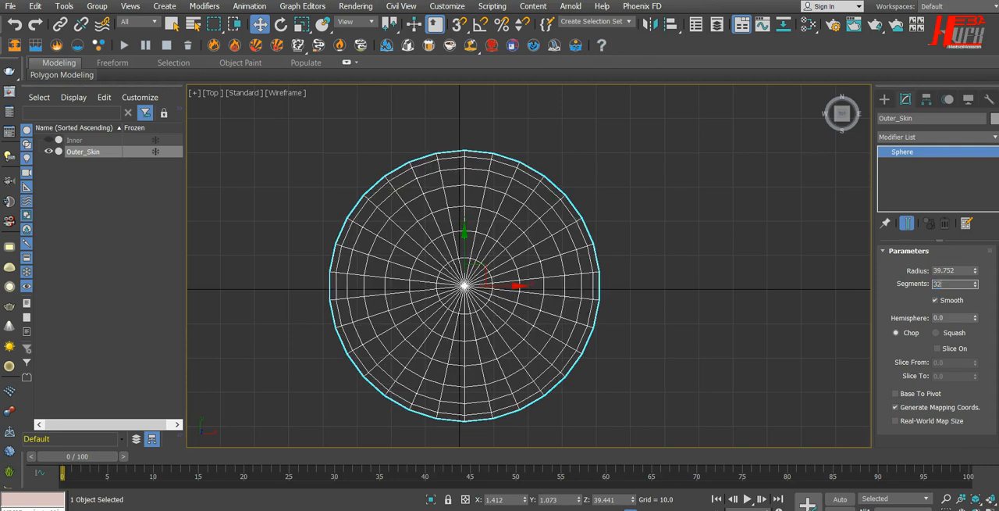
type("32")
key("Return")
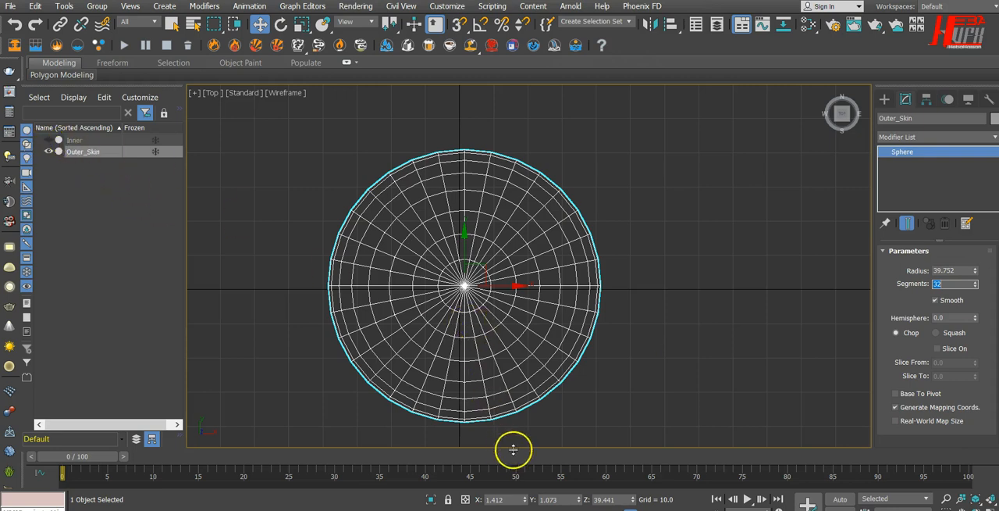
Reset the Outer_Skin sphere's X, Y and Z position to 0.
scroll(442, 291, "up", 5)
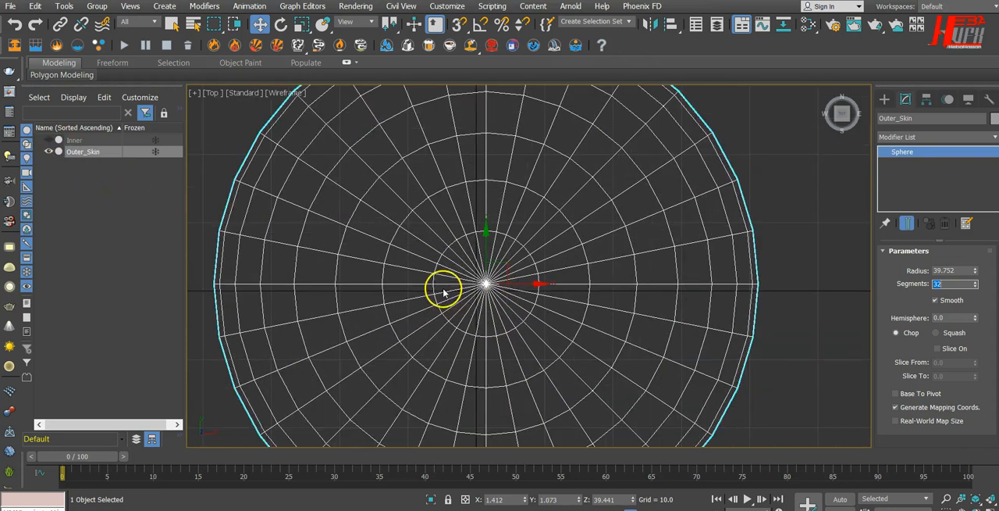
right_click(525, 499)
right_click(579, 499)
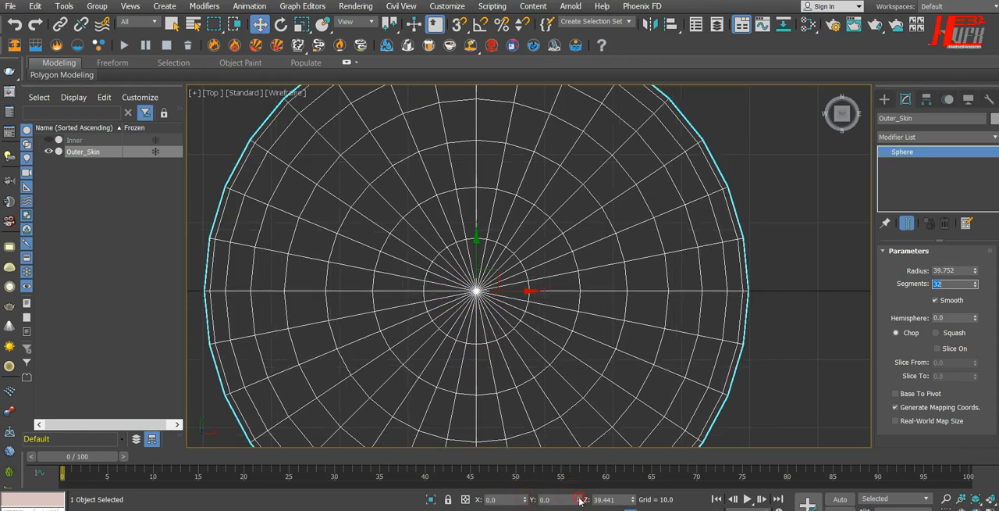
right_click(632, 499)
scroll(531, 404, "down", 3)
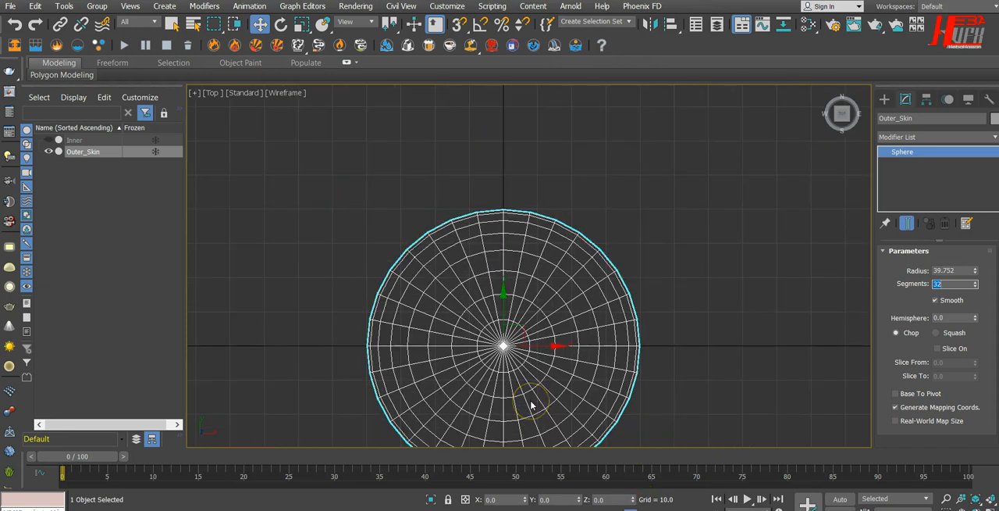
Select the hidden Inner sphere and reset its X, Y and Z position to 0.
left_click(74, 140)
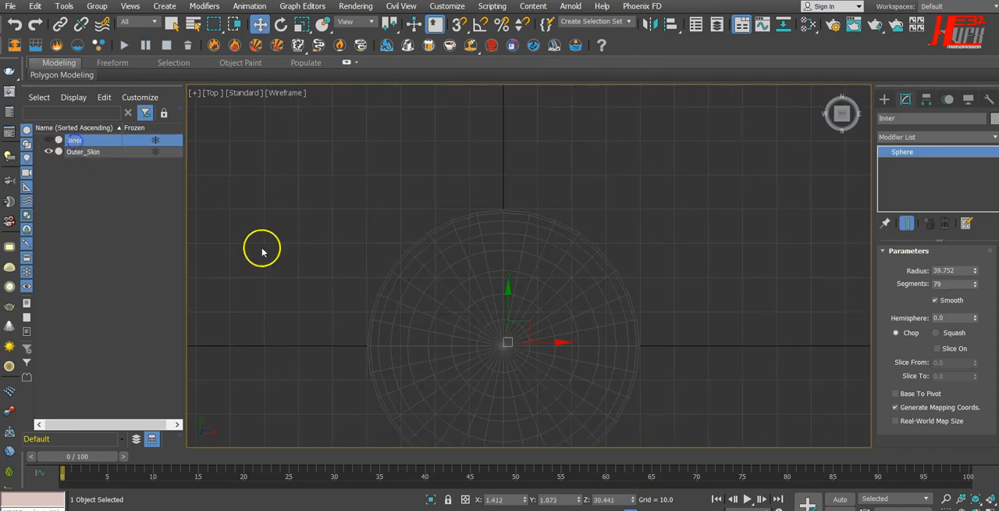
right_click(526, 499)
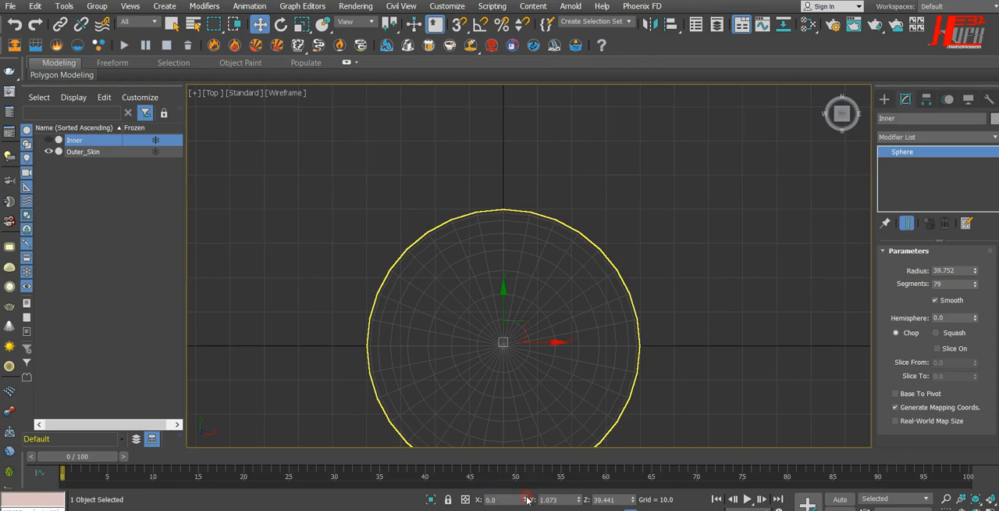
right_click(579, 499)
right_click(636, 499)
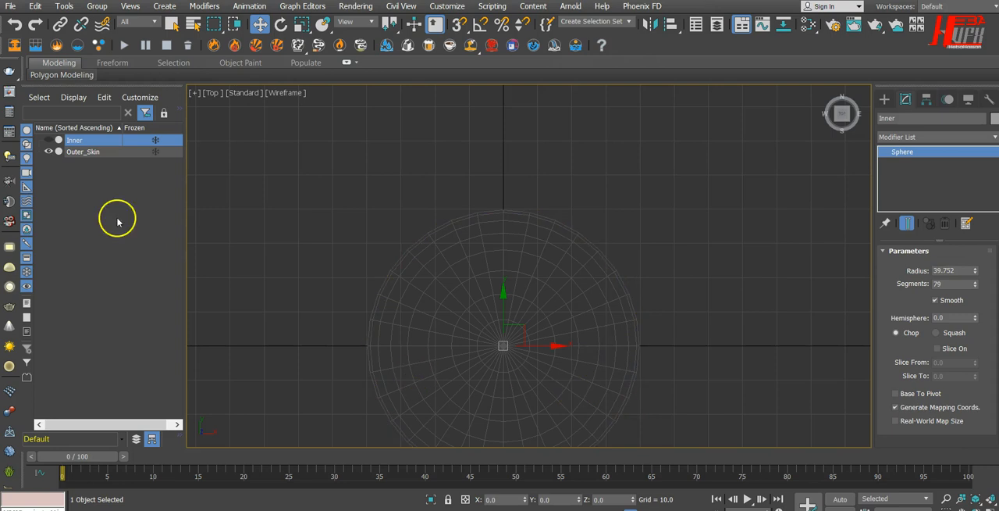
Select Outer_Skin and examine its segment layout in the perspective view and the shaded top view.
left_click(85, 152)
scroll(503, 384, "up", 2)
scroll(503, 384, "up", 1)
scroll(502, 383, "down", 2)
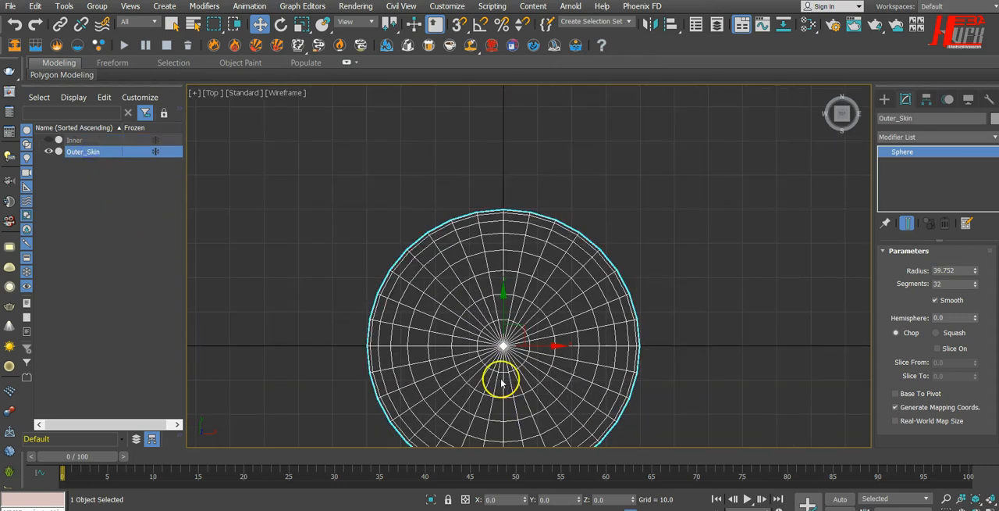
double_click(945, 283)
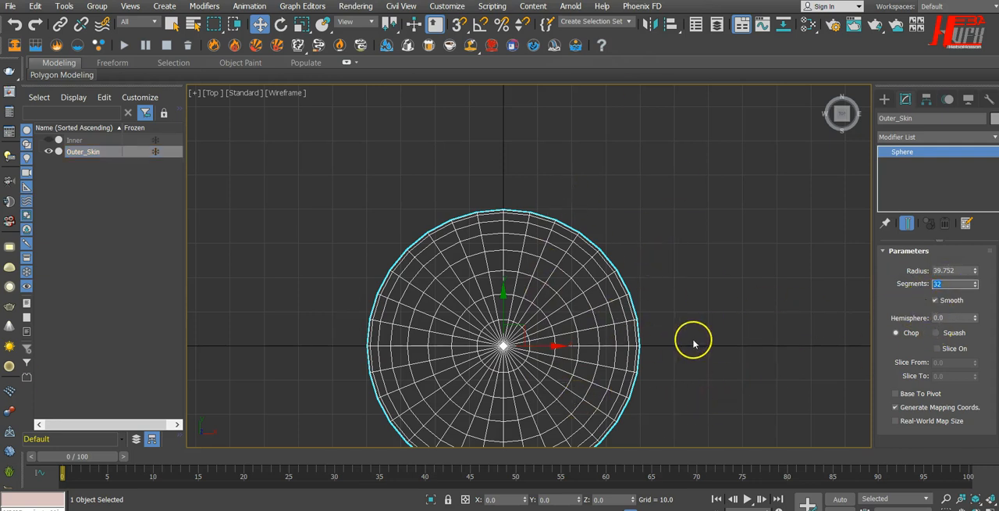
mouse_move(695, 337)
middle_mouse_down("alt")
mouse_move(685, 286)
mouse_move(693, 335)
middle_mouse_up("alt")
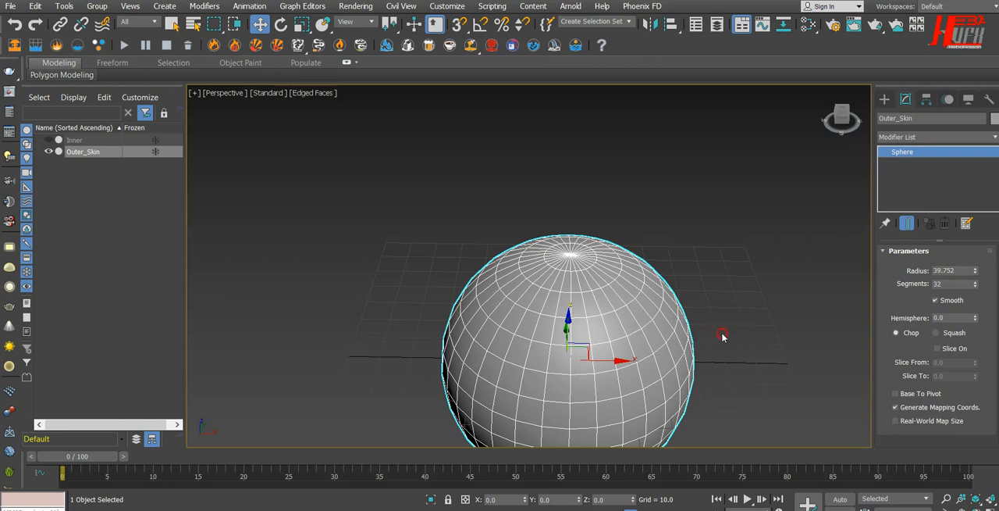
key("t")
scroll(598, 268, "up", 3)
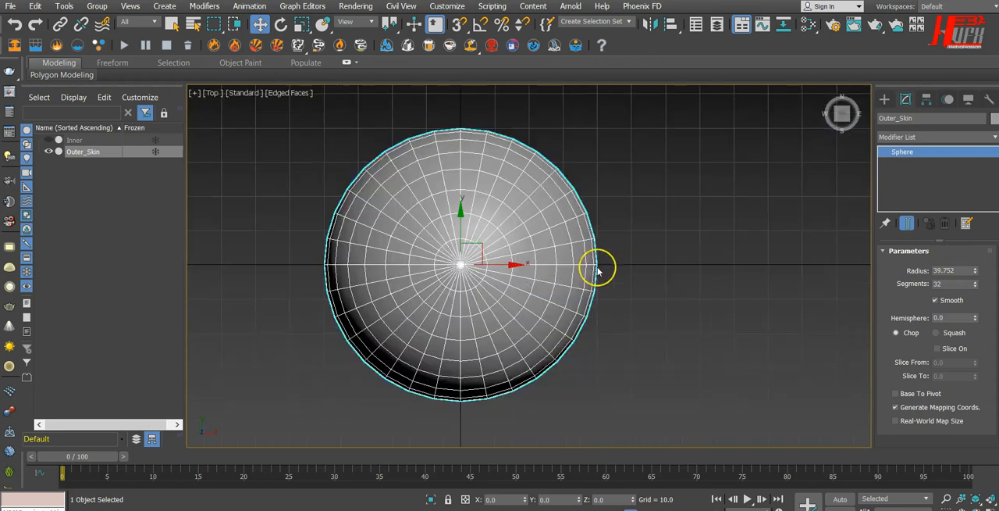
scroll(598, 268, "down", 2)
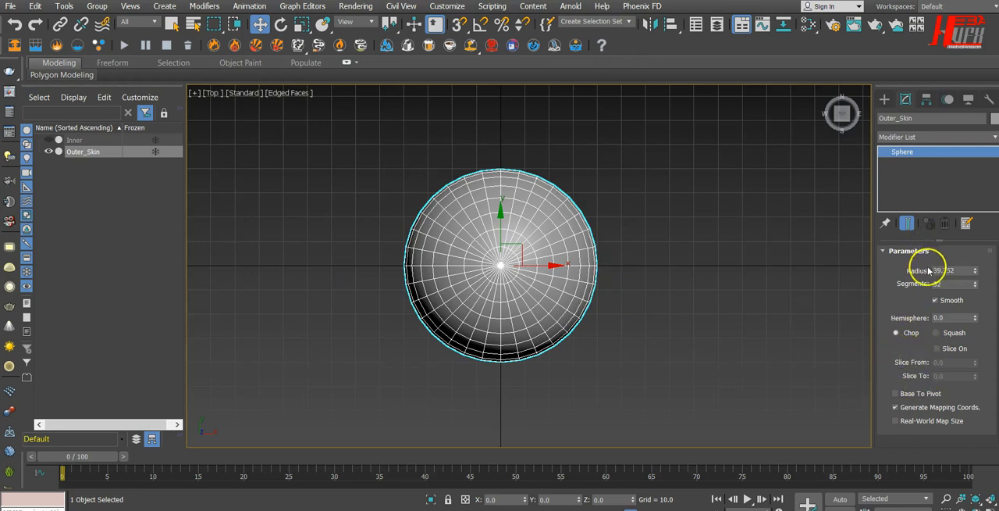
Convert the Outer_Skin sphere to an Editable Poly.
right_click(540, 234)
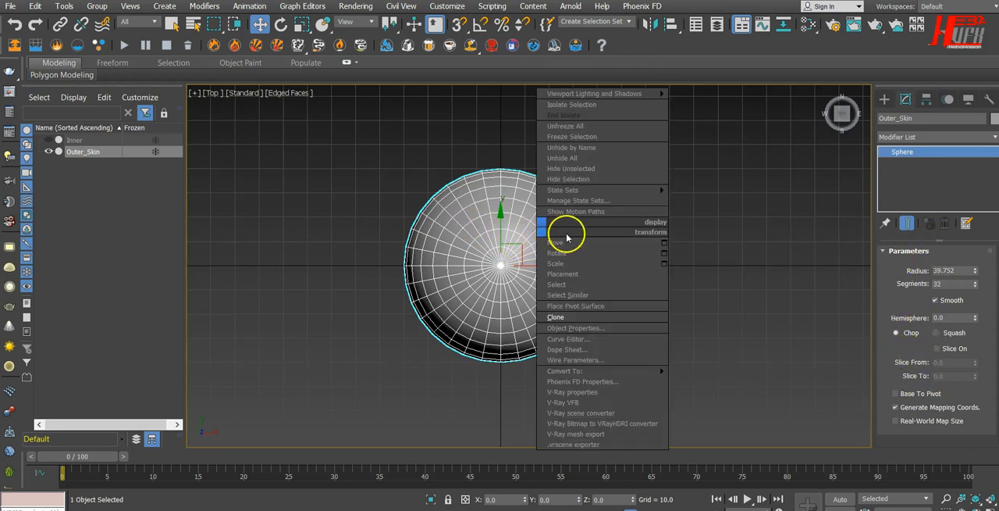
mouse_move(657, 372)
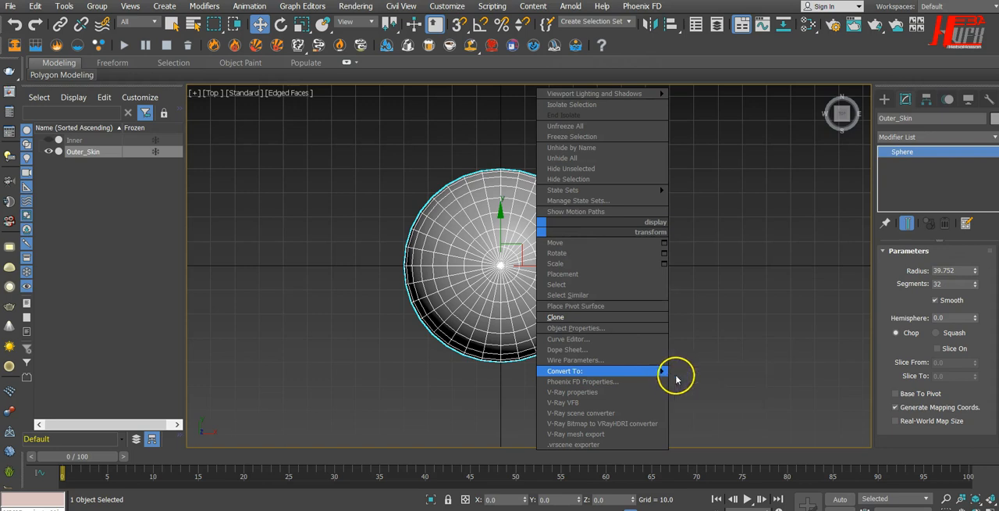
left_click(682, 383)
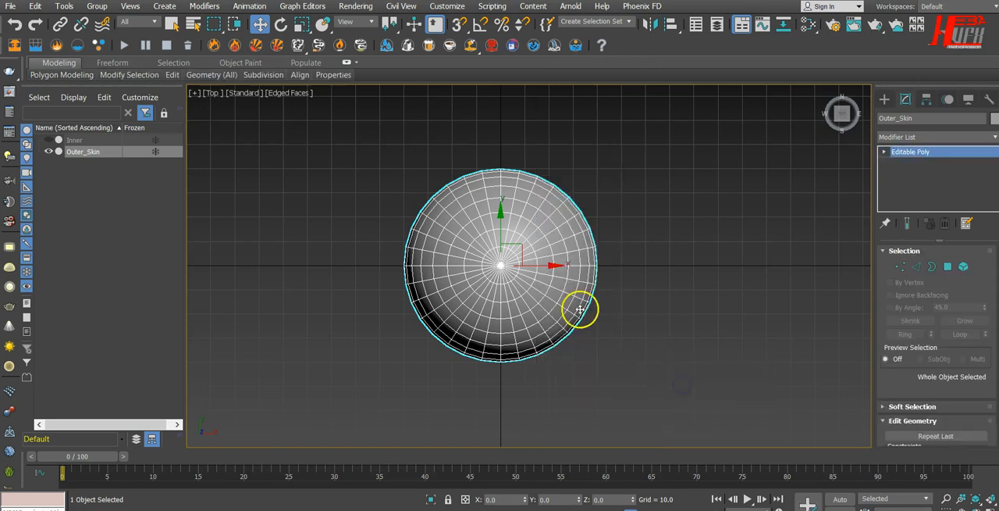
Select Outer_Skin's polygons in the positive X and positive Y quarter of the top view.
left_click(948, 267)
left_click_drag(619, 164, 584, 202)
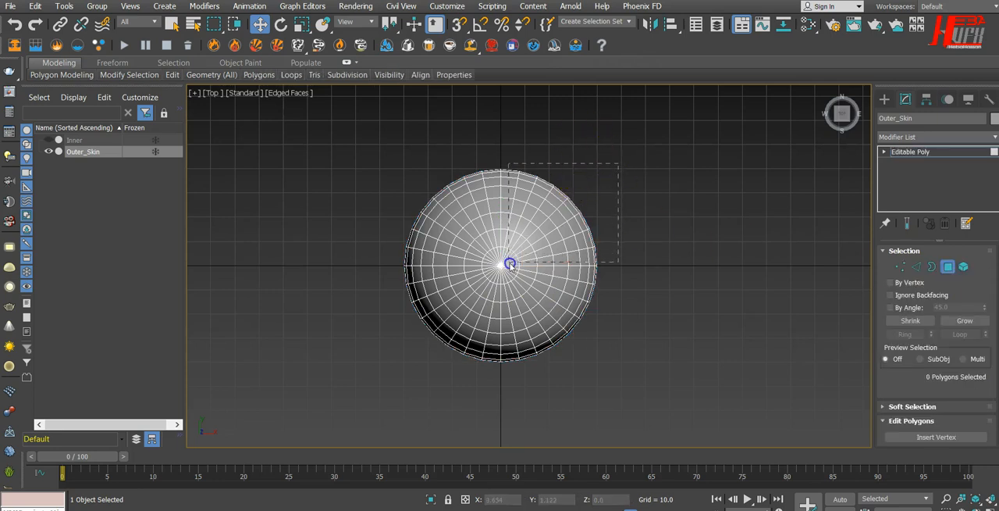
left_click_drag(509, 263, 510, 265)
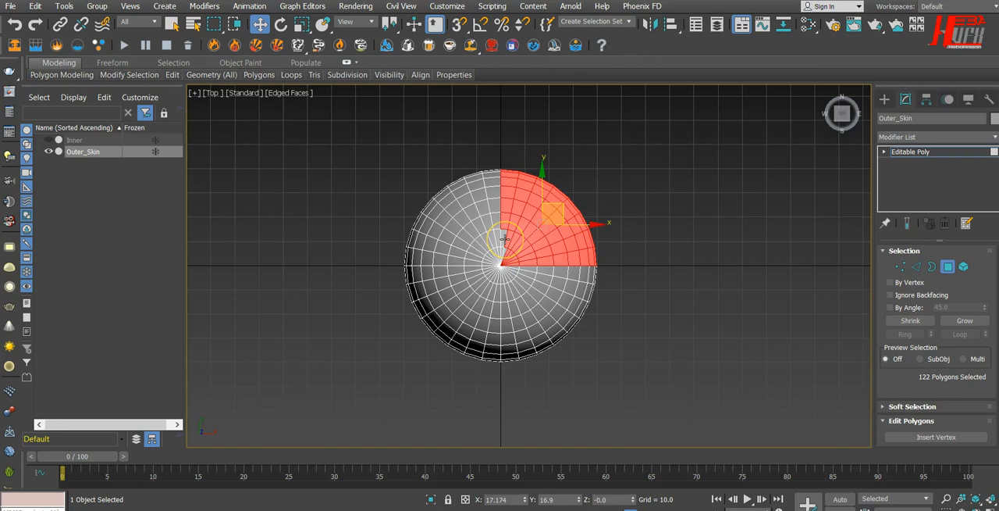
Add the missed polygons along the quarter's Y-axis edge near the upper pole to the selection.
scroll(505, 238, "up", 5)
left_click(504, 227, "shift")
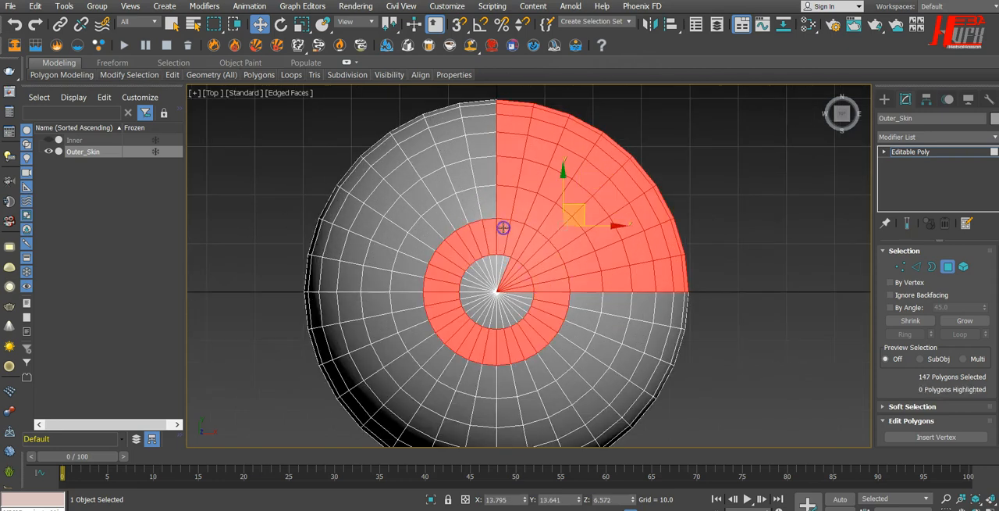
key("ctrl+z")
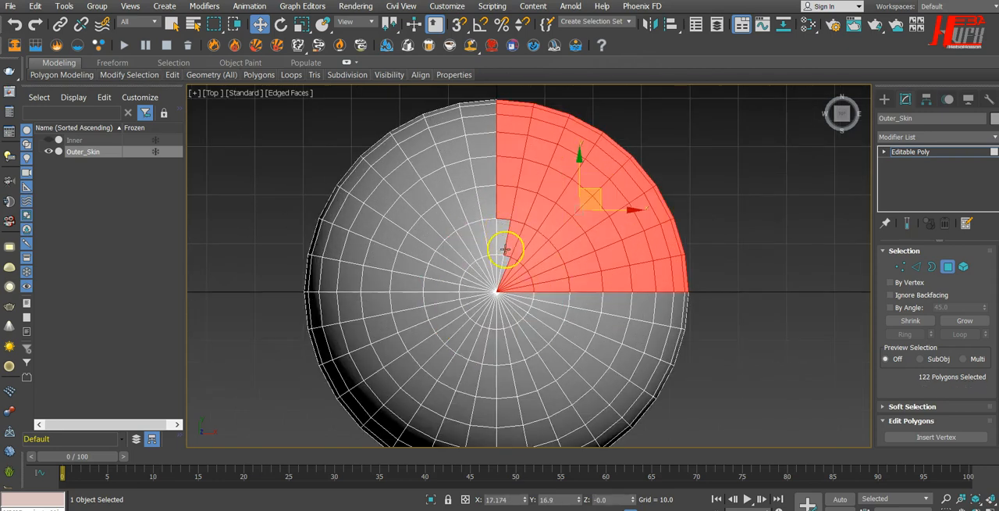
left_click(506, 262, "ctrl")
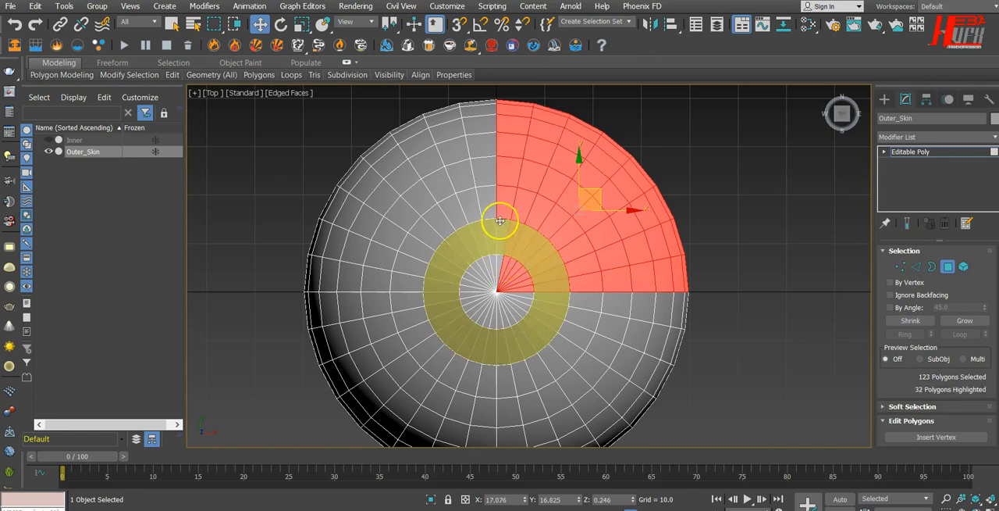
scroll(500, 221, "up", 4)
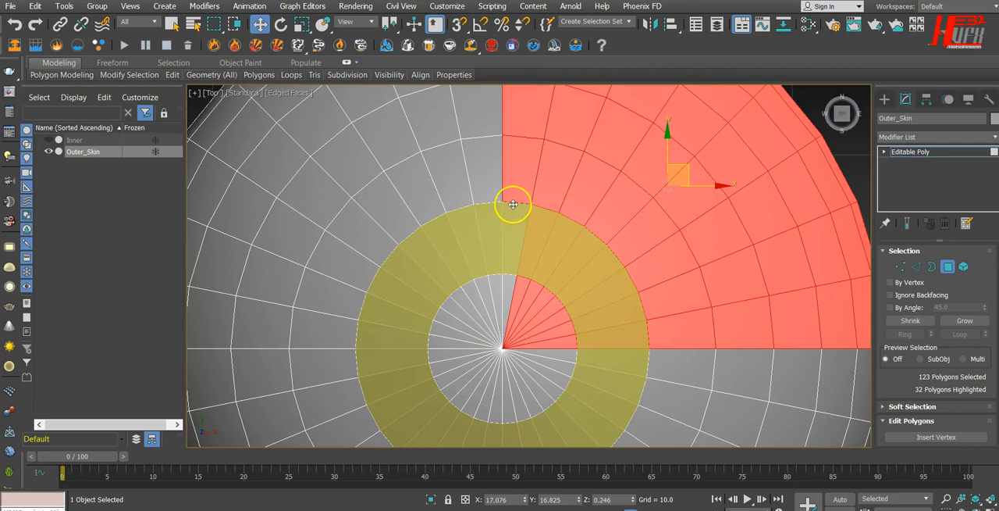
left_click(509, 290, "shift")
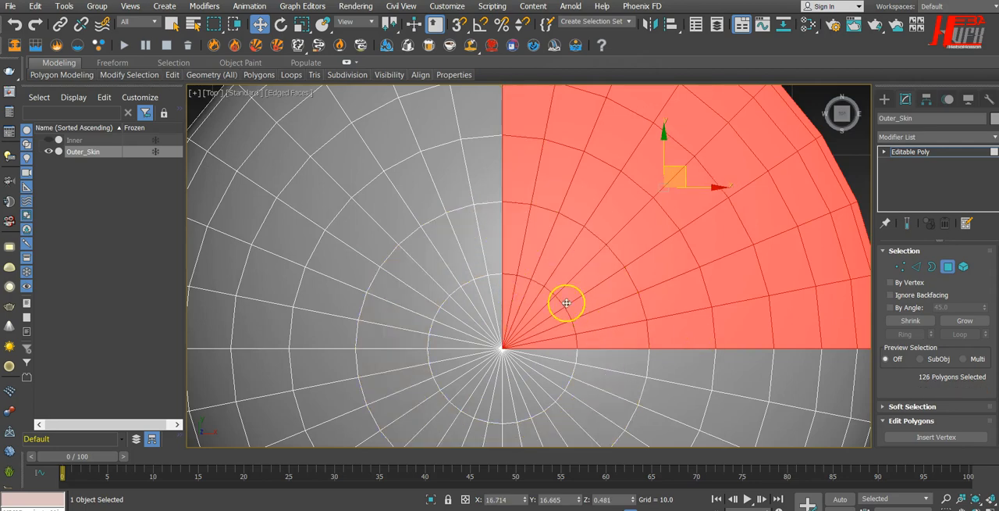
Inspect the quarter in the perspective view and add the two missed polygons at the other pole to the selection.
scroll(565, 300, "down", 4)
key("p")
middle_click_drag(606, 320, 576, 229, "alt")
scroll(664, 284, "up", 3)
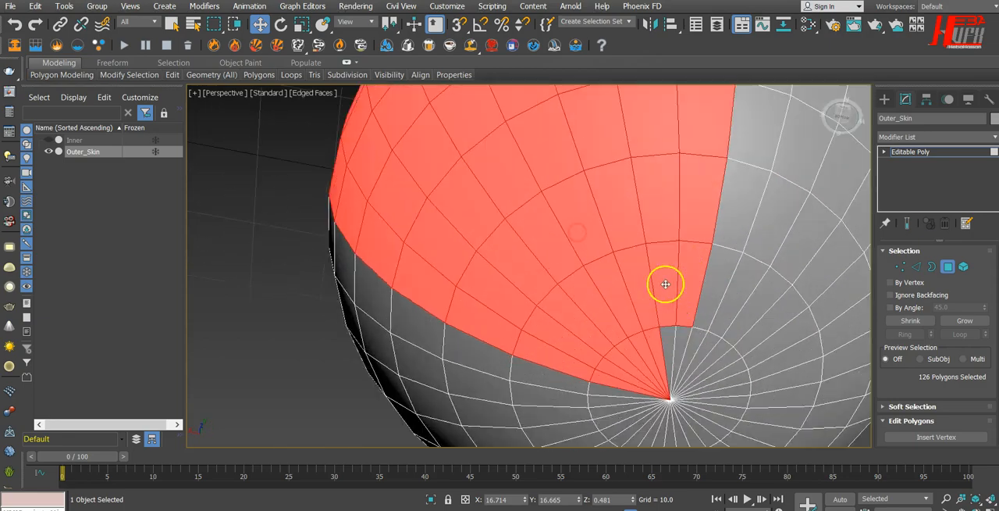
left_click(684, 336, "shift")
left_click(672, 338, "shift")
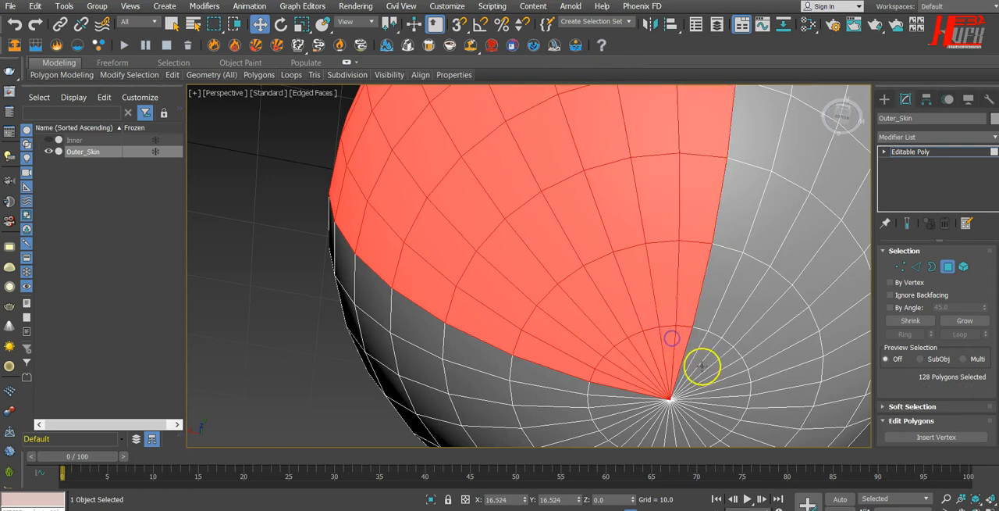
Detach the selected quarter of polygons in the top view as a separate object named Outer_Skin01.
scroll(625, 343, "down", 2)
scroll(624, 342, "down", 5)
middle_click_drag(547, 318, 656, 463, "alt")
key("t")
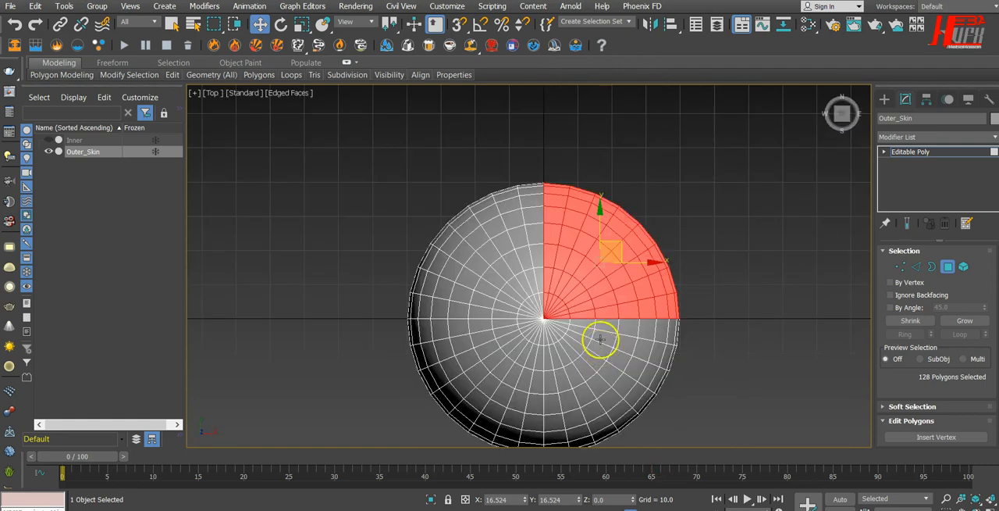
scroll(984, 256, "down", 2)
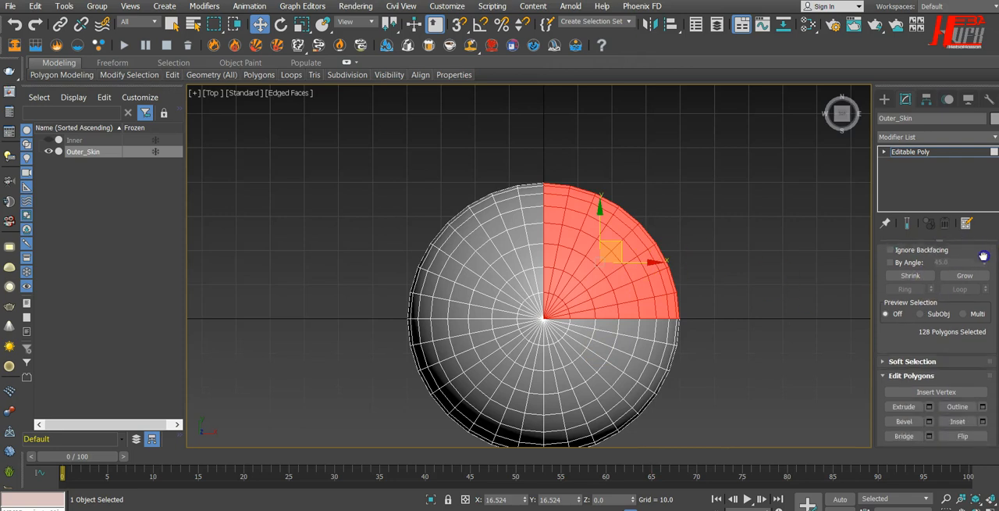
scroll(983, 257, "down", 3)
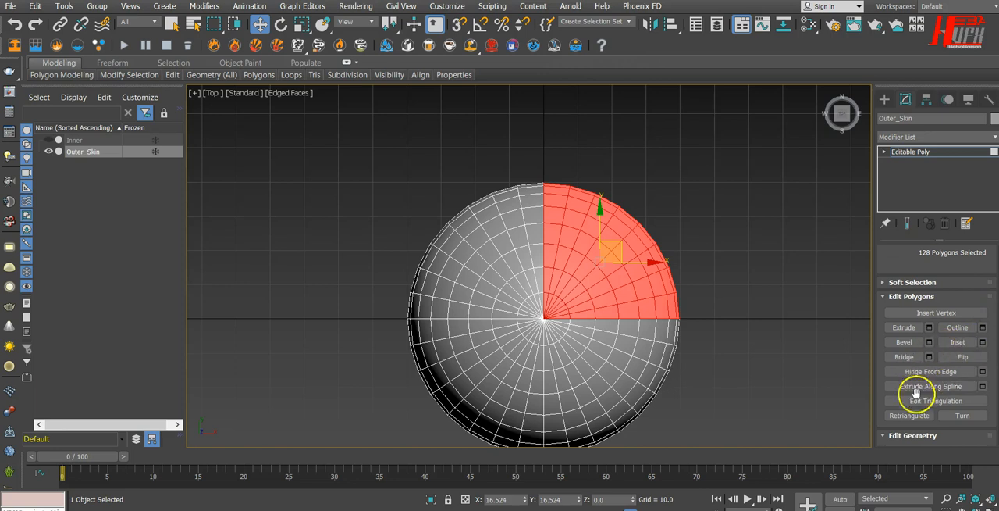
left_click_drag(882, 404, 910, 216)
left_click(968, 364)
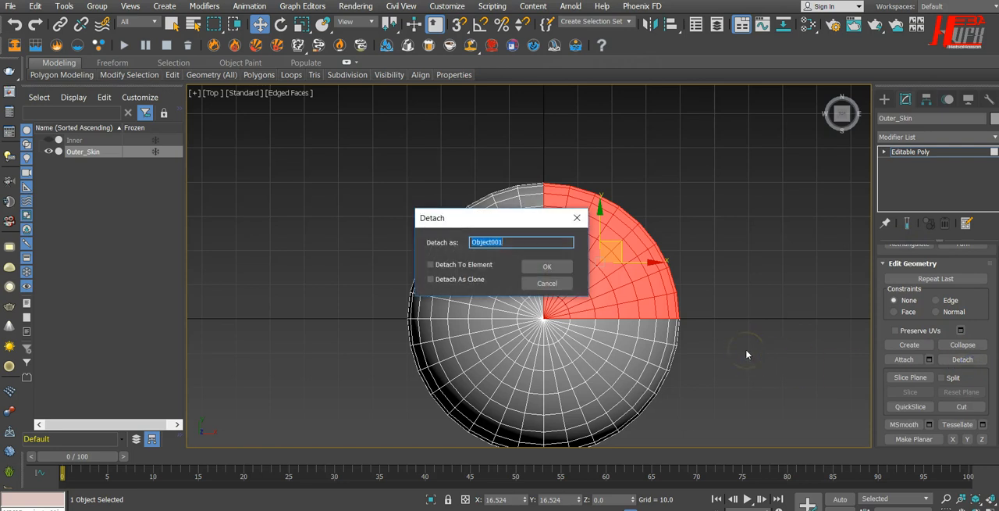
left_click_drag(517, 221, 533, 139)
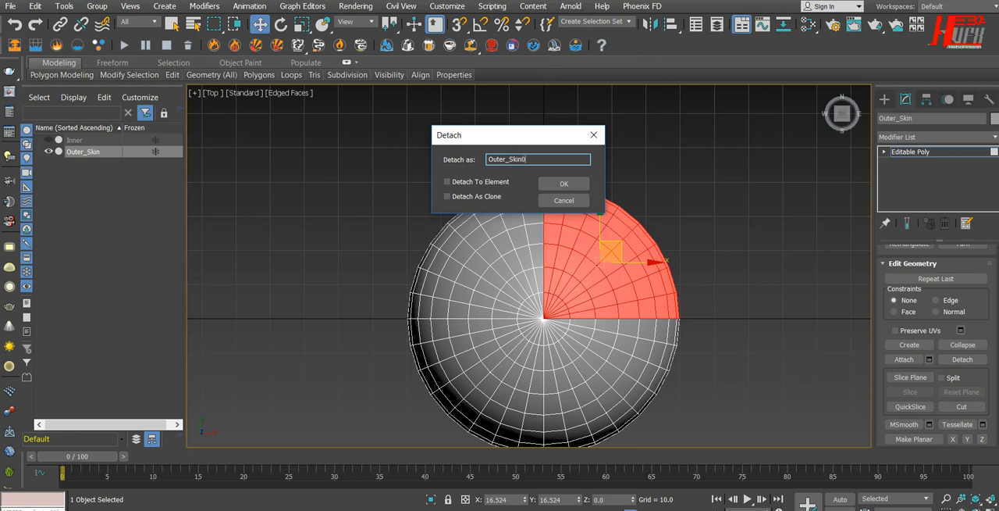
left_click(584, 184)
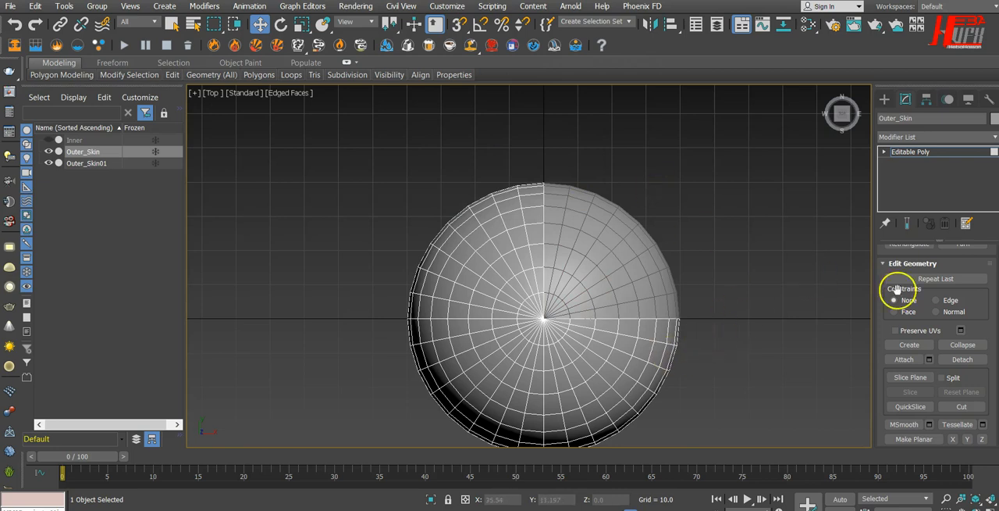
Leave polygon editing and delete the remaining three-quarter Outer_Skin object, keeping only the detached quarter.
scroll(984, 305, "up", 5)
scroll(963, 338, "up", 2)
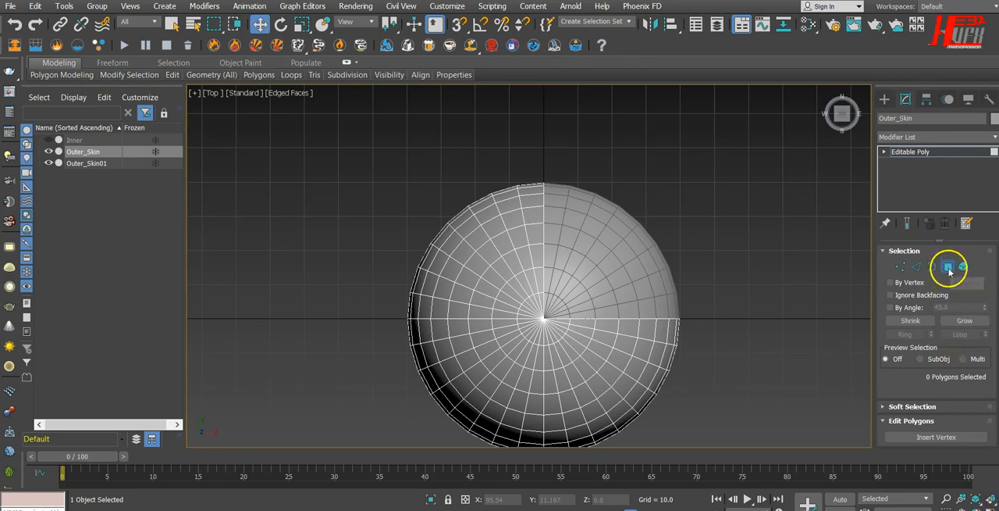
left_click(948, 267)
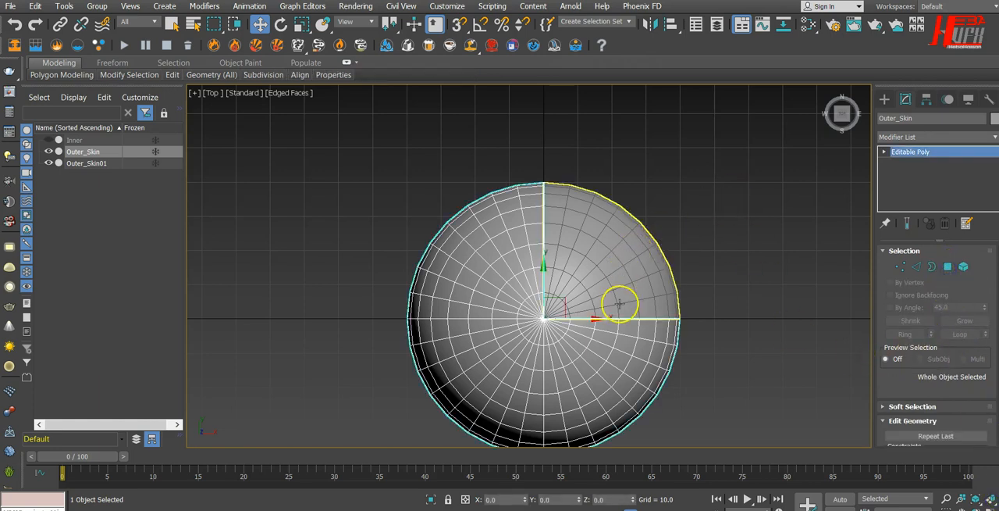
left_click(615, 266)
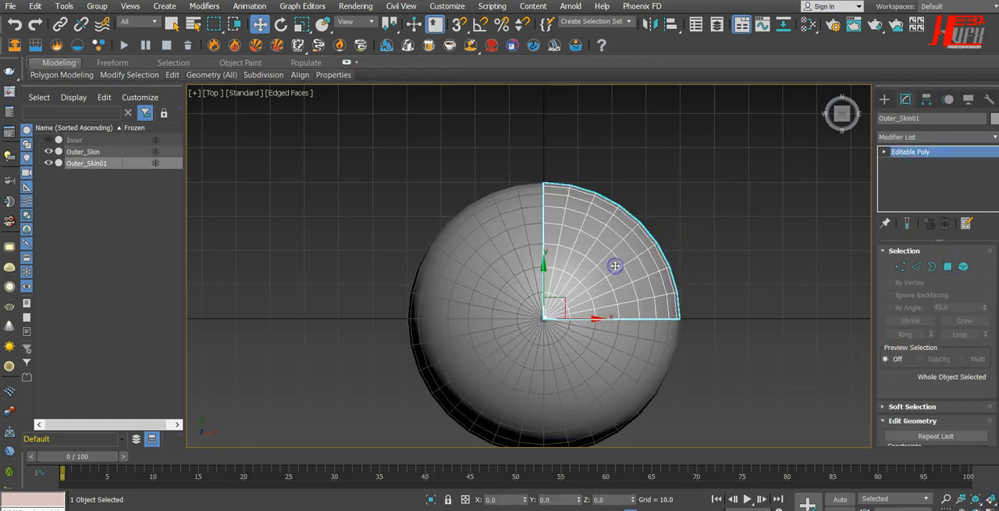
left_click(582, 378)
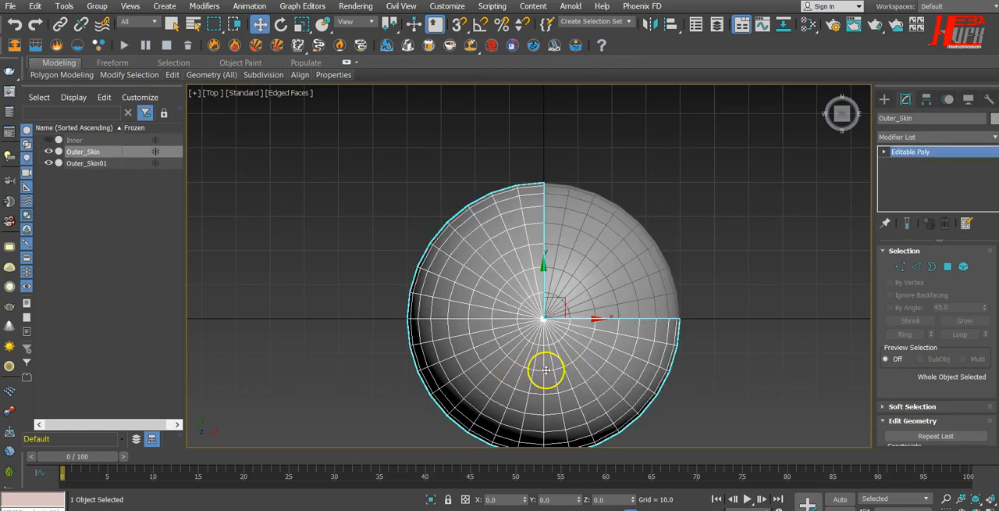
key("Delete")
With angle snap on, rotate-clone Outer_Skin01 by -90° about Z as 3 copies to complete the sphere.
left_click(589, 285)
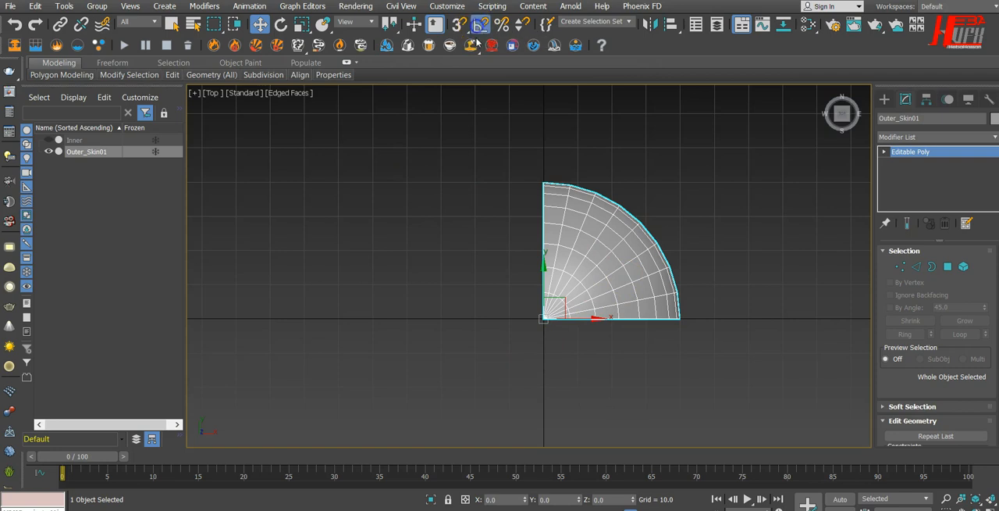
left_click(282, 24)
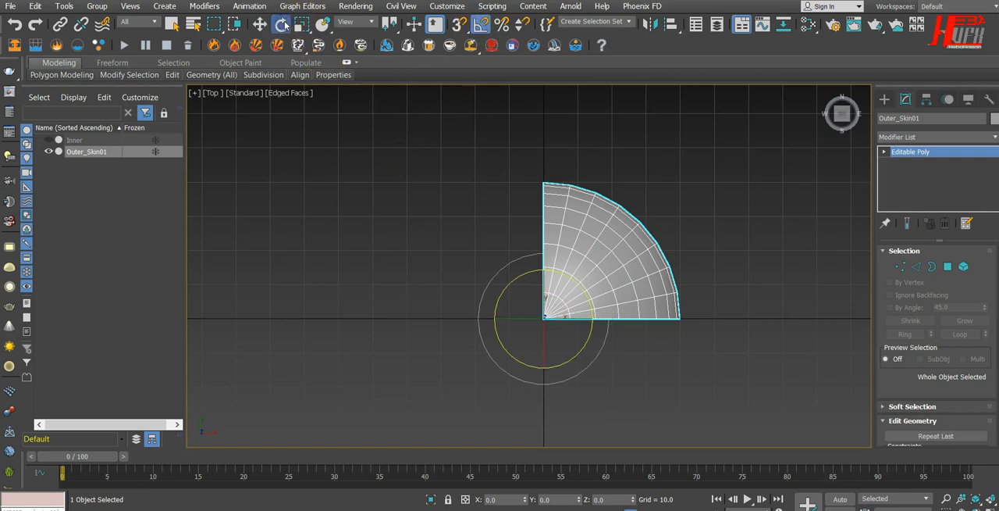
left_click_drag(584, 344, 555, 384, "shift")
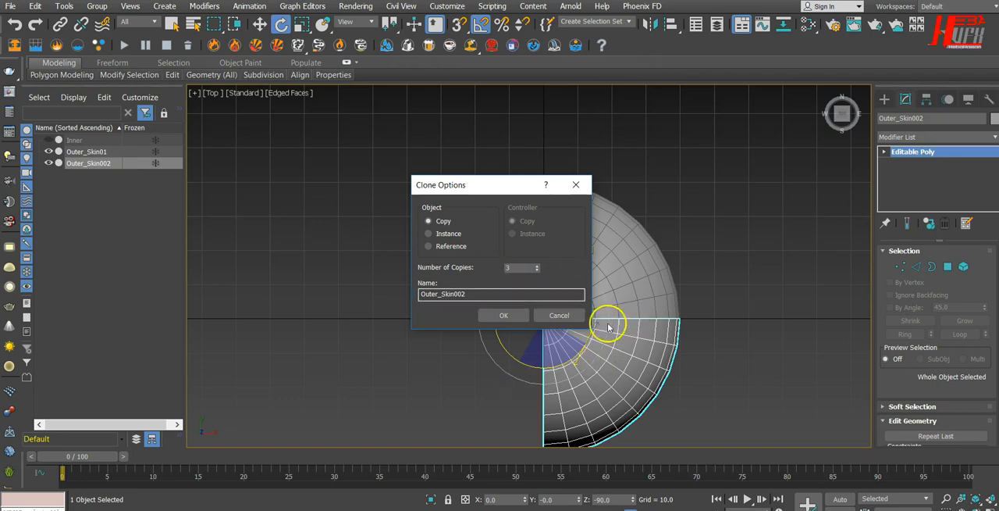
left_click(506, 315)
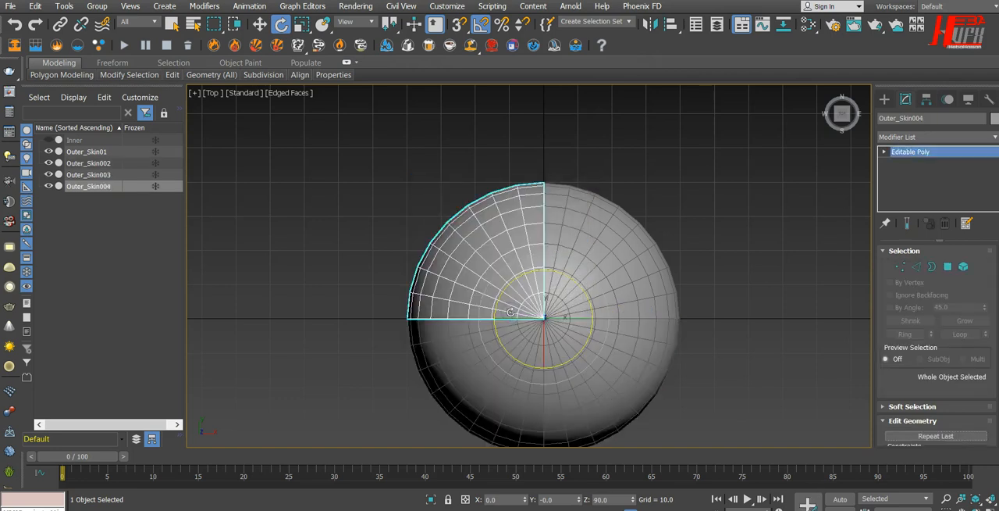
Select the quarter pieces one after another to check that they are separate objects.
left_click(589, 260)
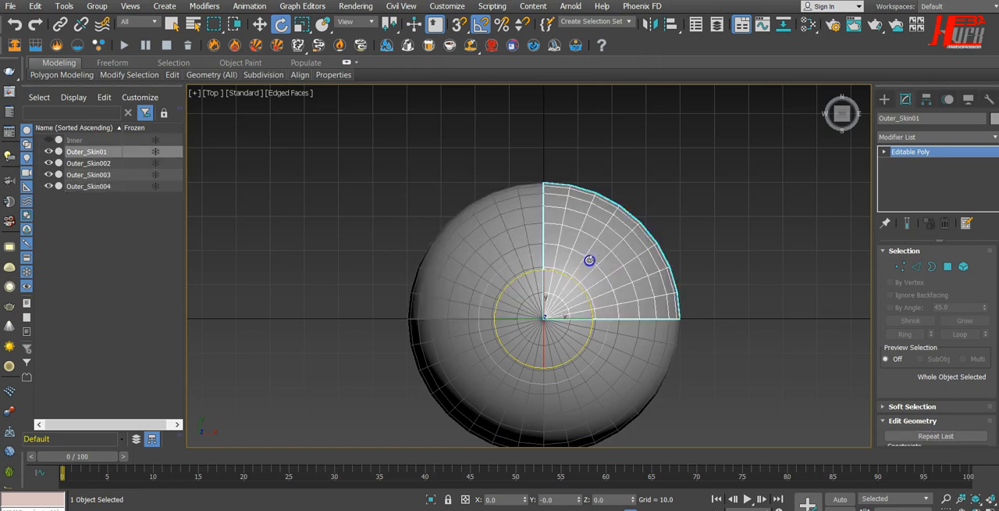
left_click(594, 349)
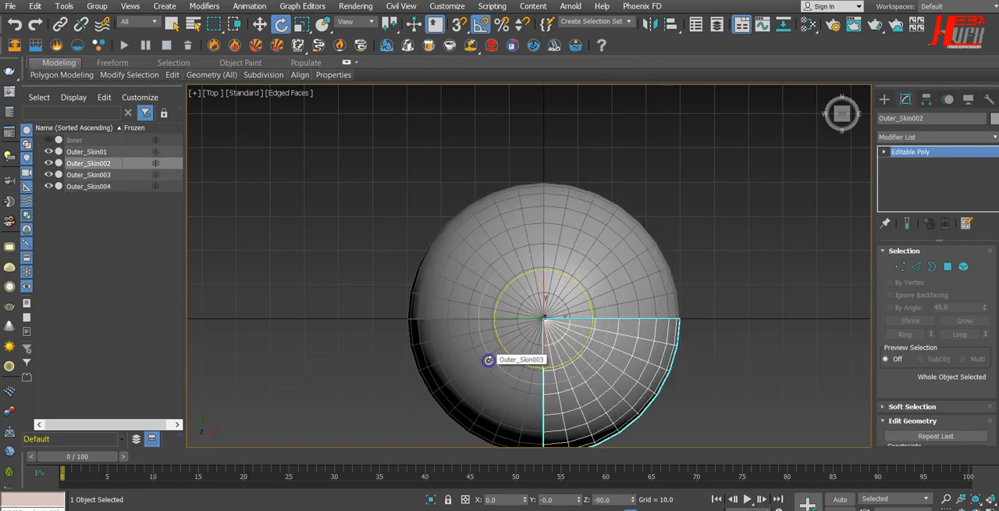
left_click(485, 262)
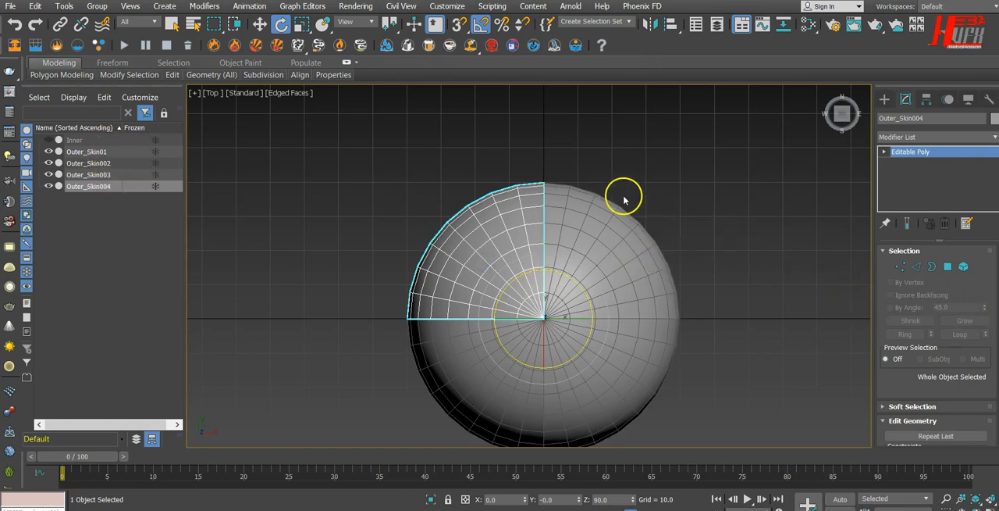
Attach the other three quarter pieces to Outer_Skin01 to form one editable poly sphere.
left_click(622, 234)
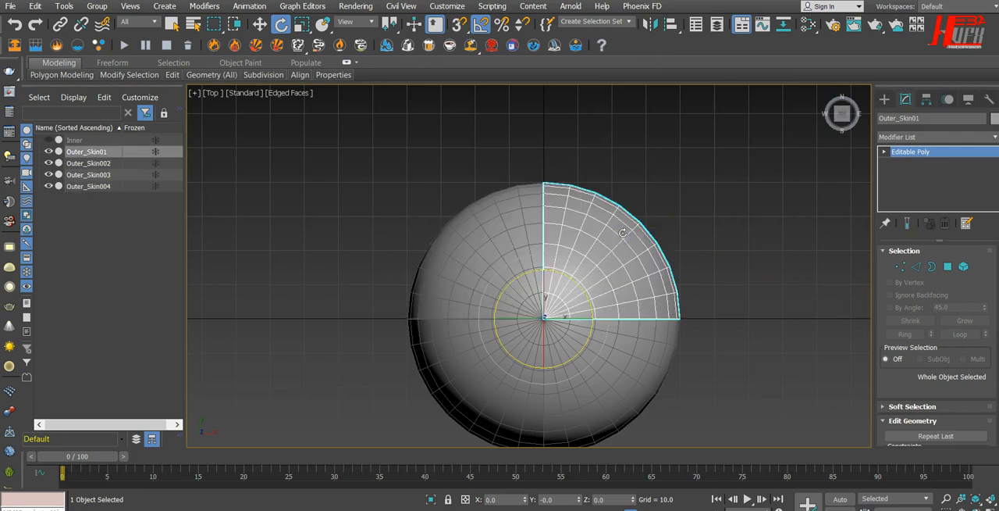
scroll(948, 289, "down", 5)
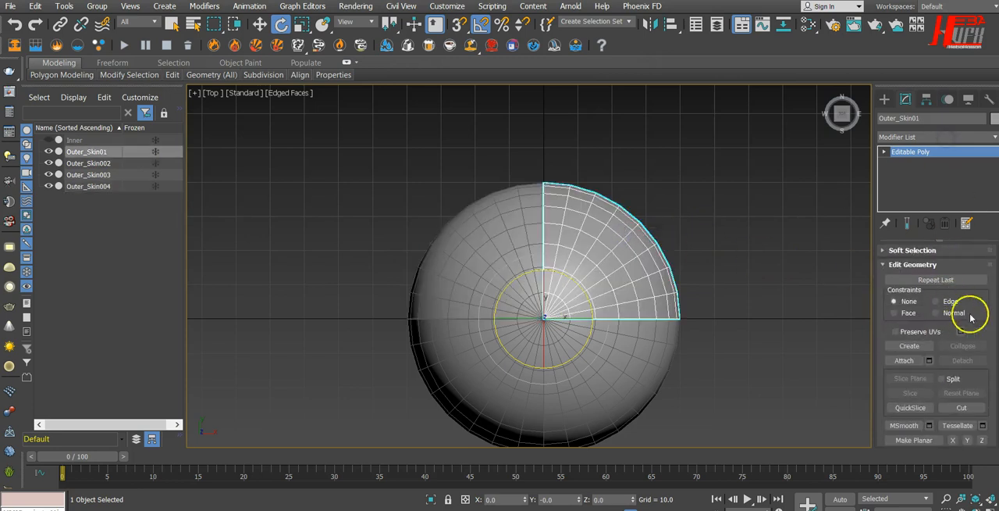
scroll(971, 316, "down", 5)
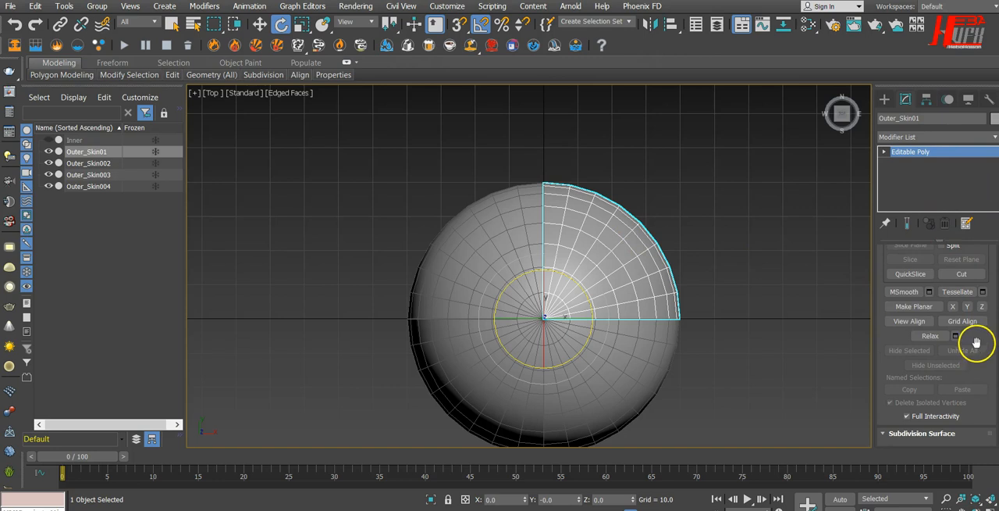
scroll(975, 313, "down", 8)
scroll(989, 265, "up", 12)
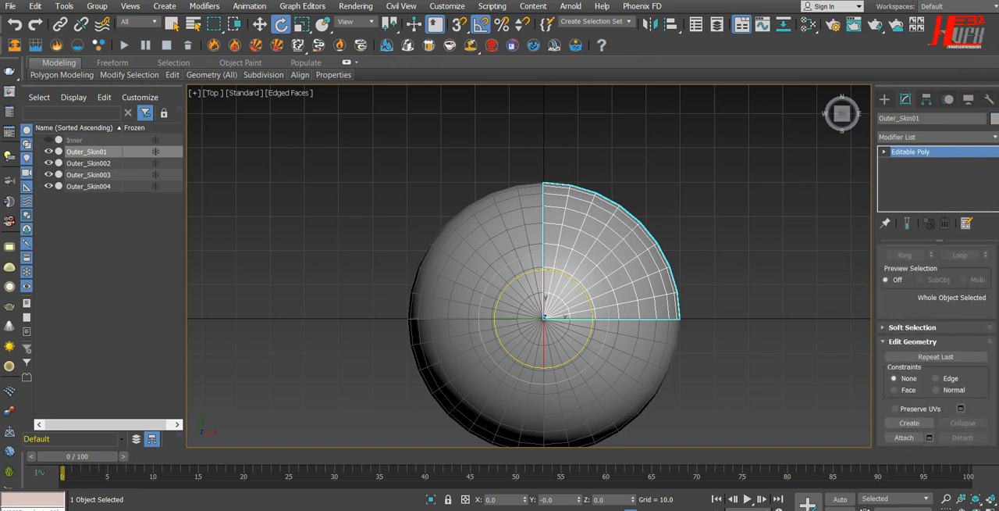
scroll(937, 347, "down", 3)
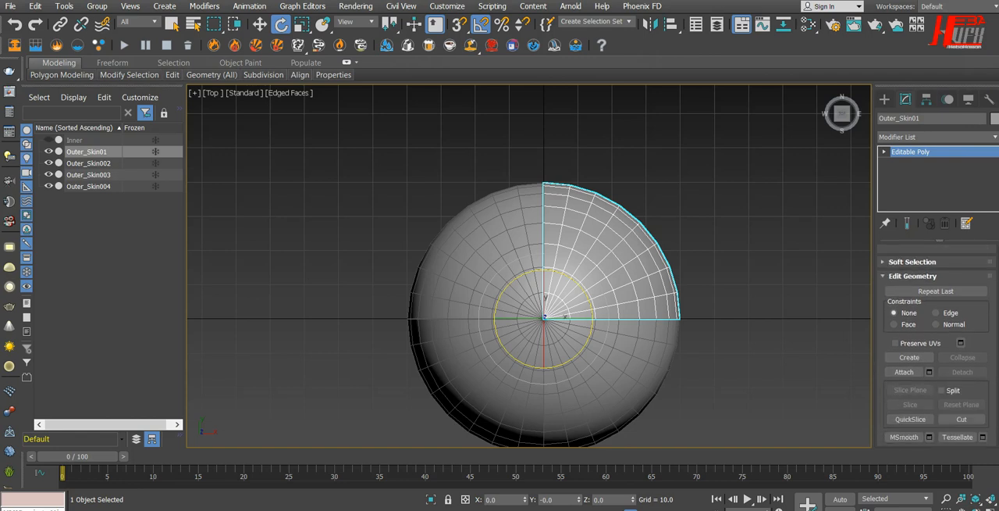
left_click(905, 372)
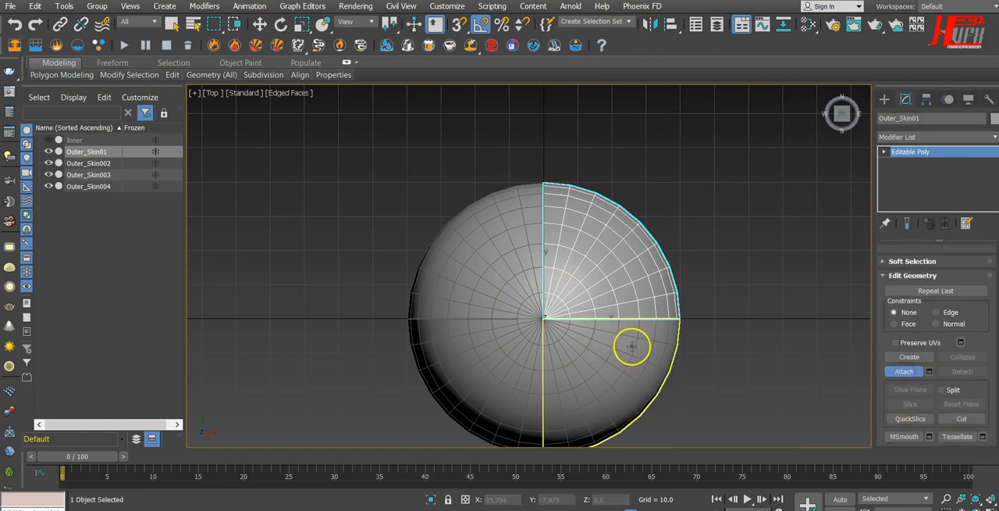
left_click(626, 348)
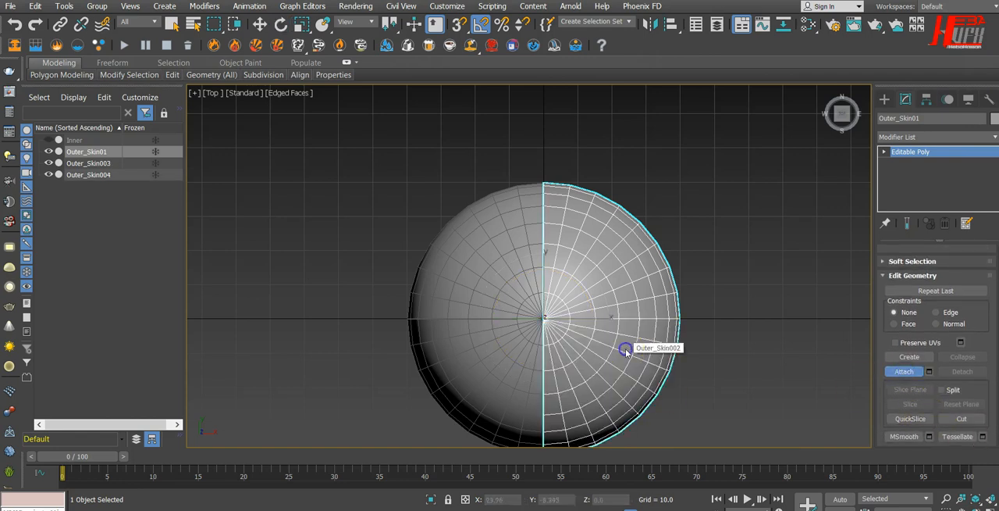
left_click(502, 363)
left_click(488, 261)
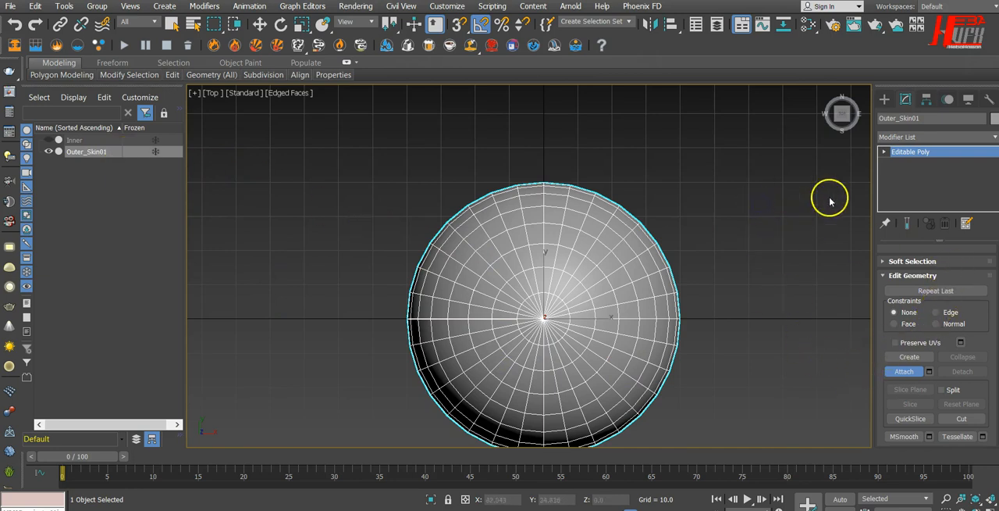
scroll(973, 301, "up", 3)
scroll(936, 351, "down", 5)
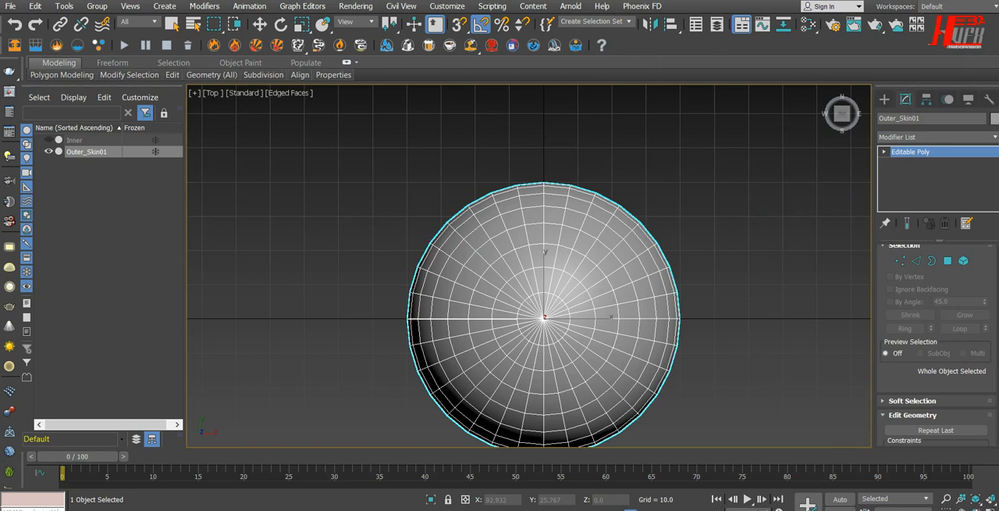
Leave Attach mode and rename the combined sphere as Outer_Skin.
left_click(906, 333)
left_click(916, 335)
left_click(776, 262)
left_click(621, 258)
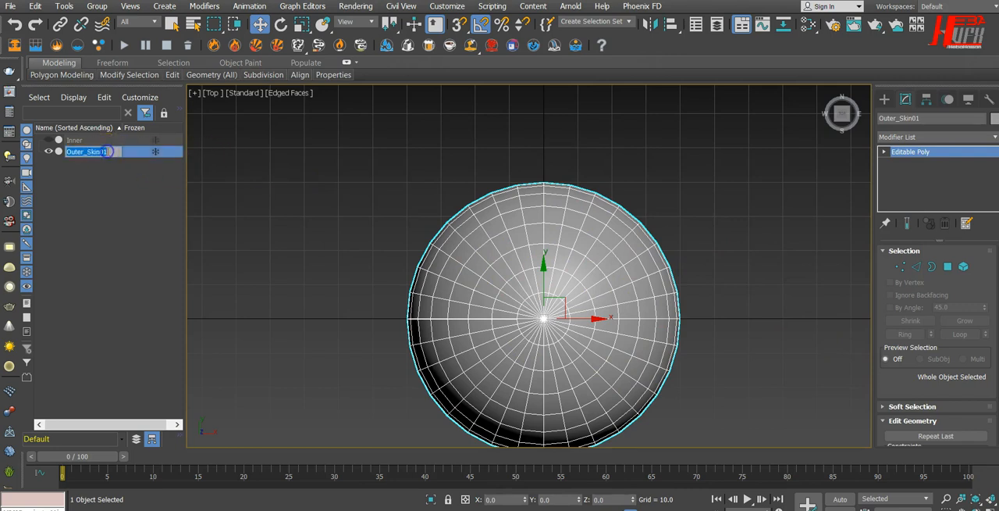
key("Return")
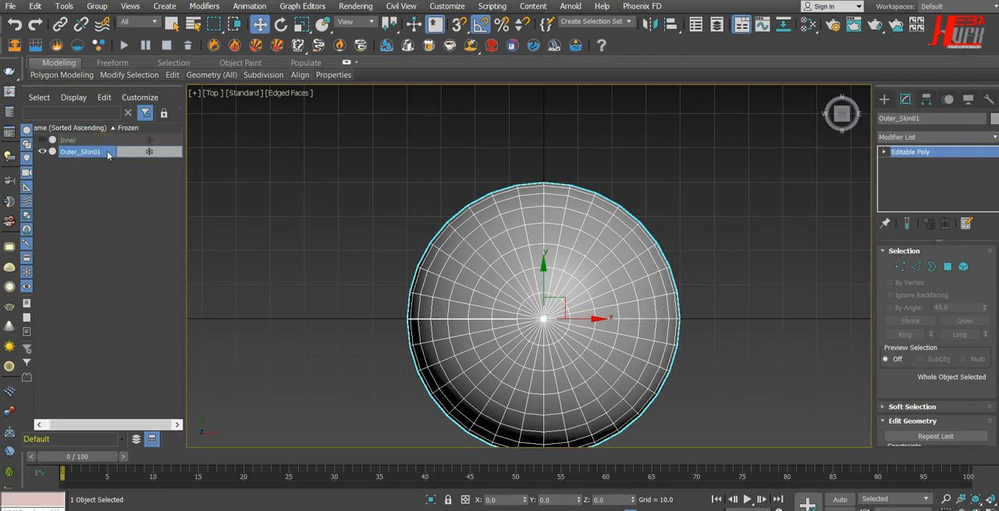
left_click(107, 154)
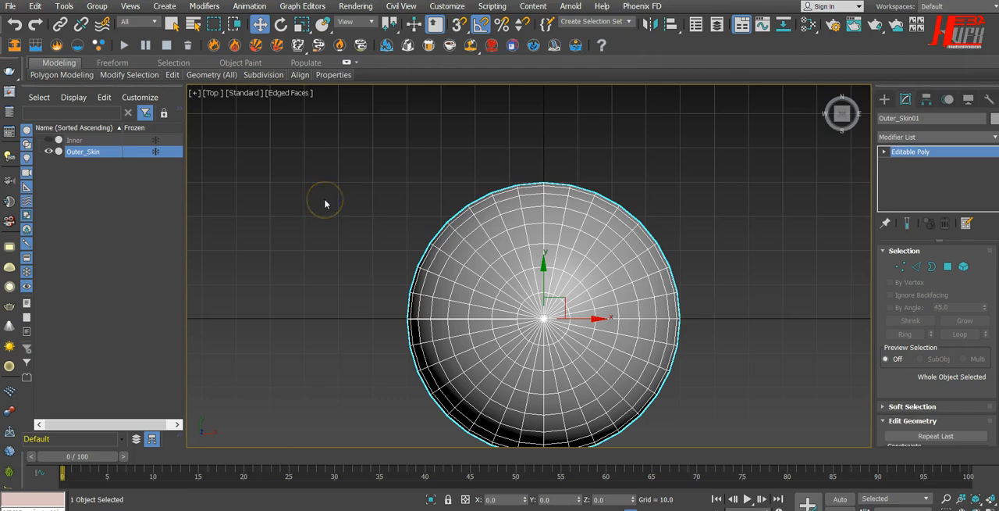
In the perspective view, move Inner and Outer_Skin together up along Z by about 38.6 units, and clear the selection.
key("p")
middle_click_drag(372, 350, 513, 351, "alt")
scroll(422, 252, "down", 6)
scroll(427, 257, "up", 4)
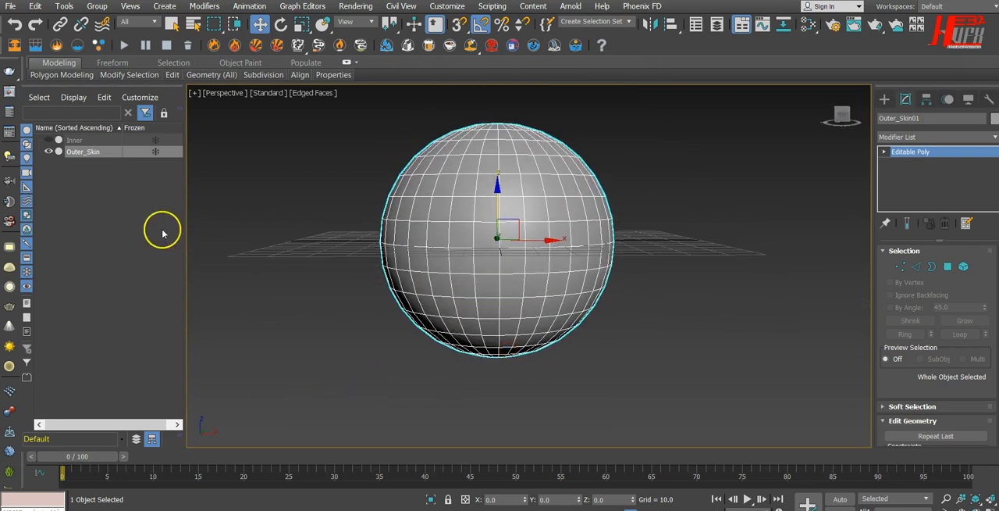
left_click(74, 141, "ctrl")
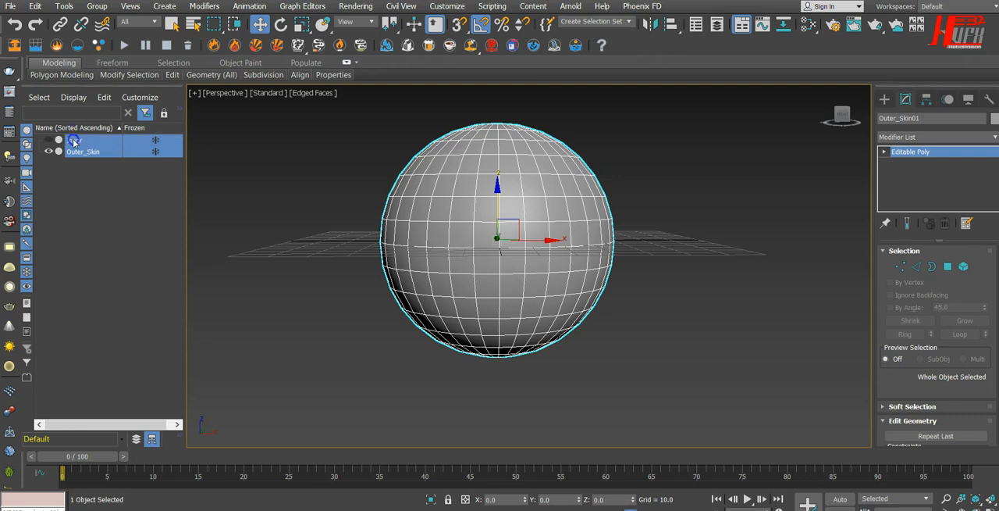
left_click_drag(497, 188, 514, 72)
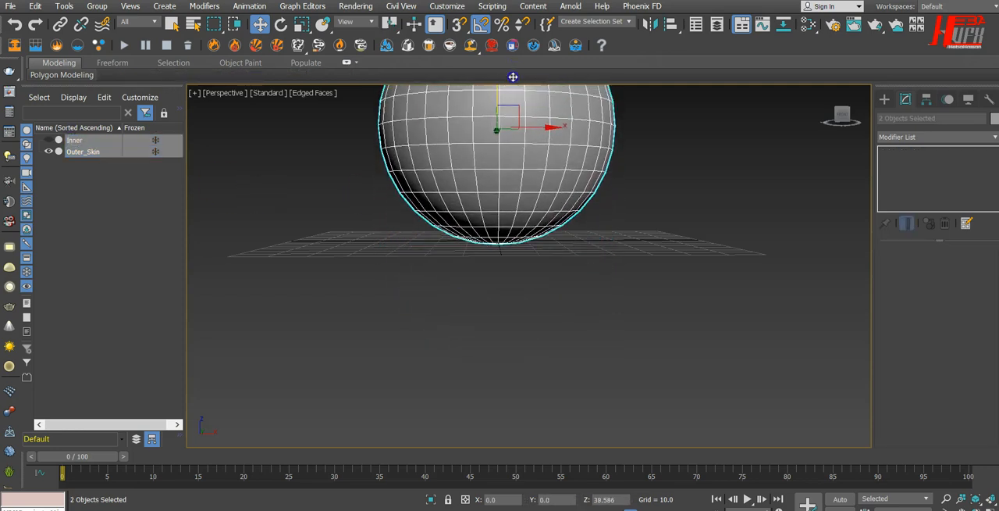
middle_click_drag(526, 257, 566, 390)
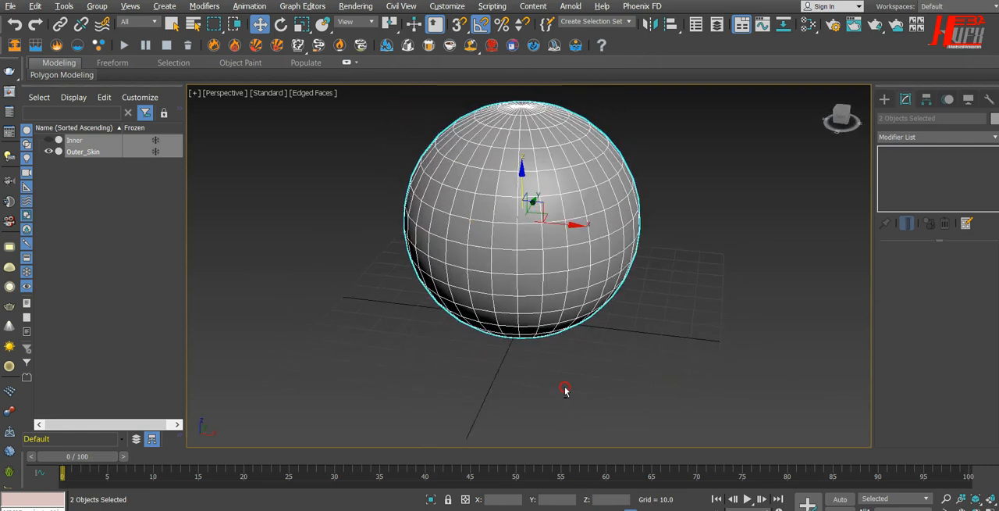
left_click(72, 225)
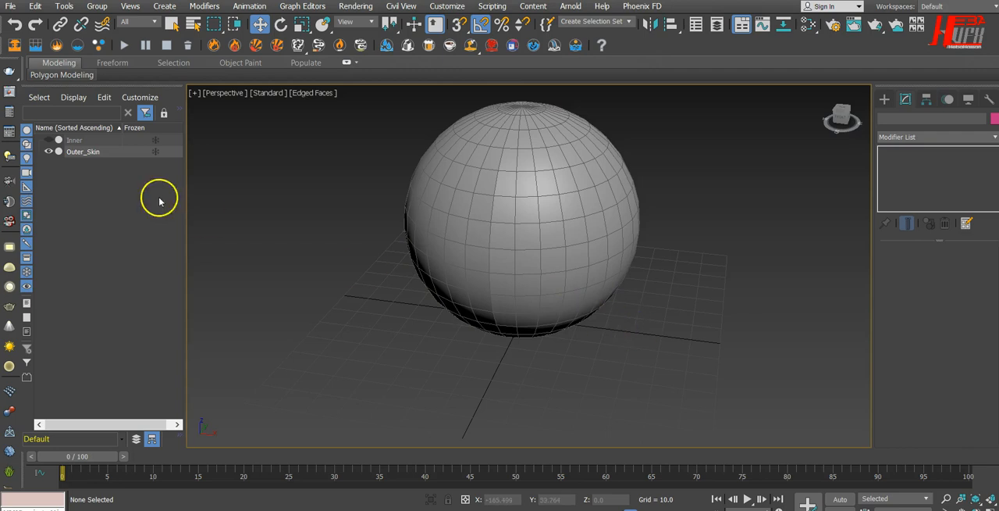
Unhide the Inner sphere and inspect it together with Outer_Skin from above.
left_click(49, 140)
left_click(49, 140)
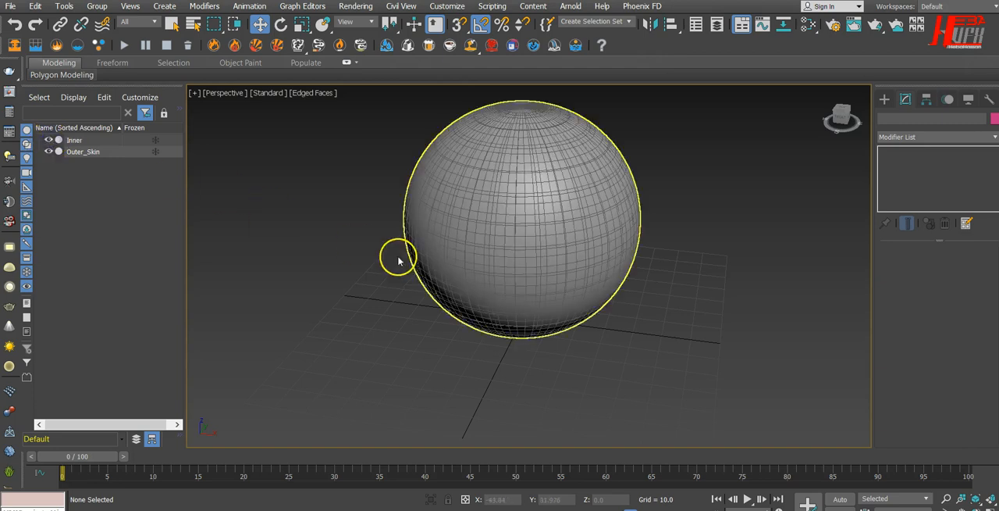
middle_click_drag(588, 279, 586, 312, "alt")
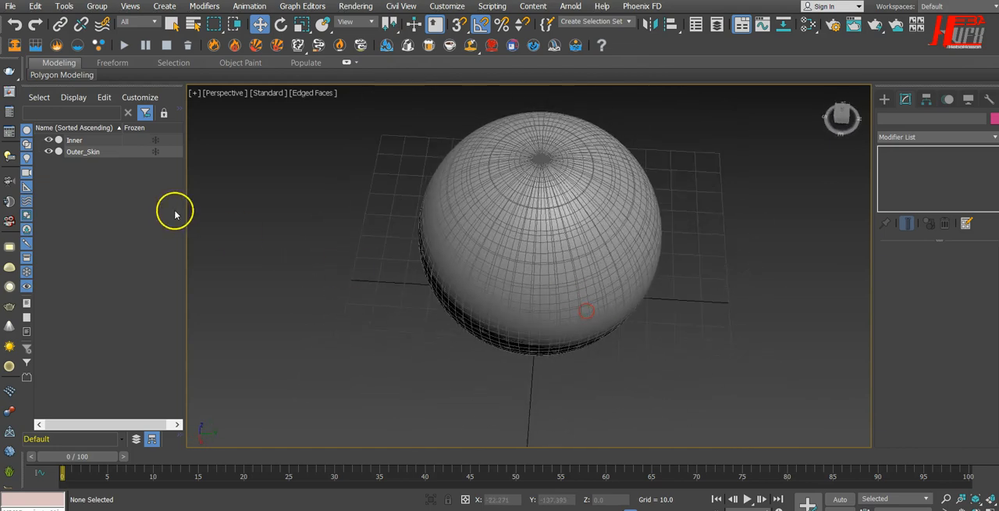
In the top view, scale Outer_Skin up uniformly to about 101.9% so it encloses the Inner sphere.
left_click(93, 152)
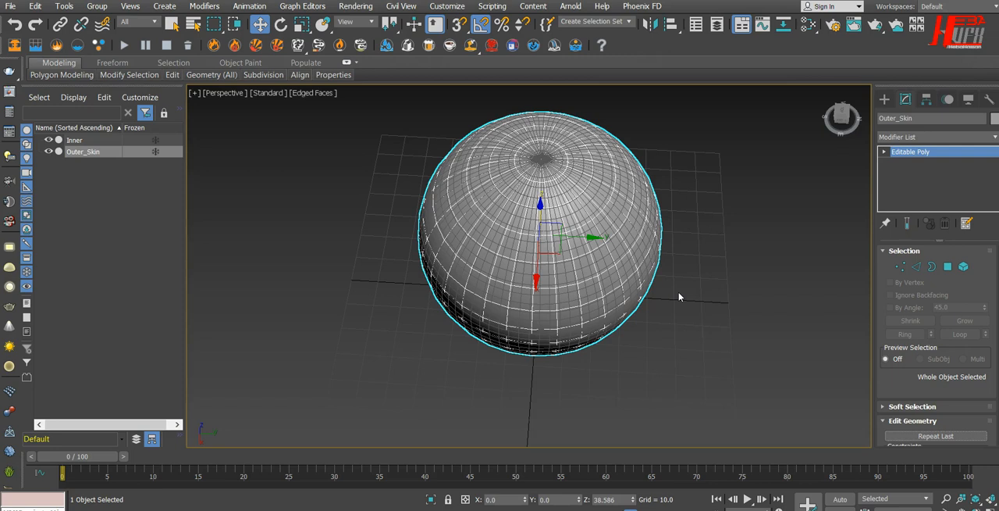
key("t")
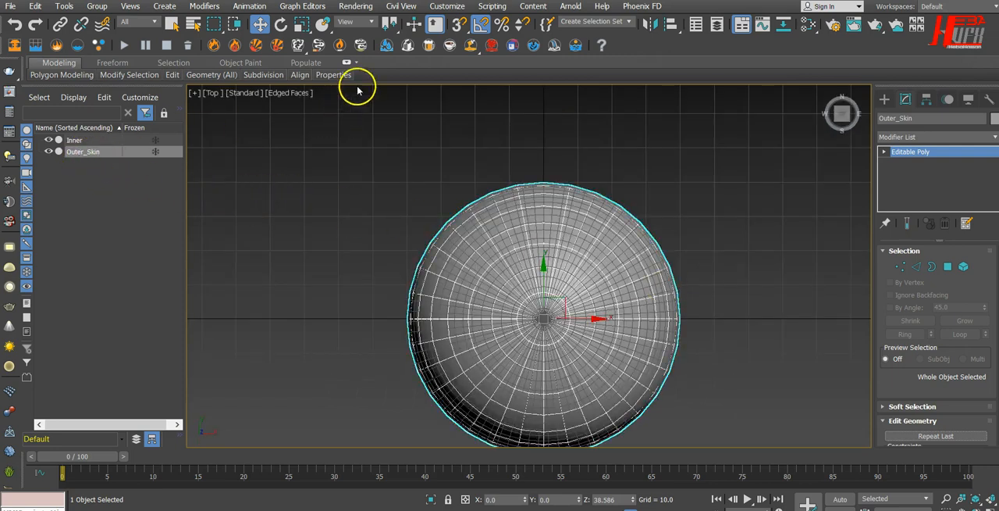
left_click(301, 25)
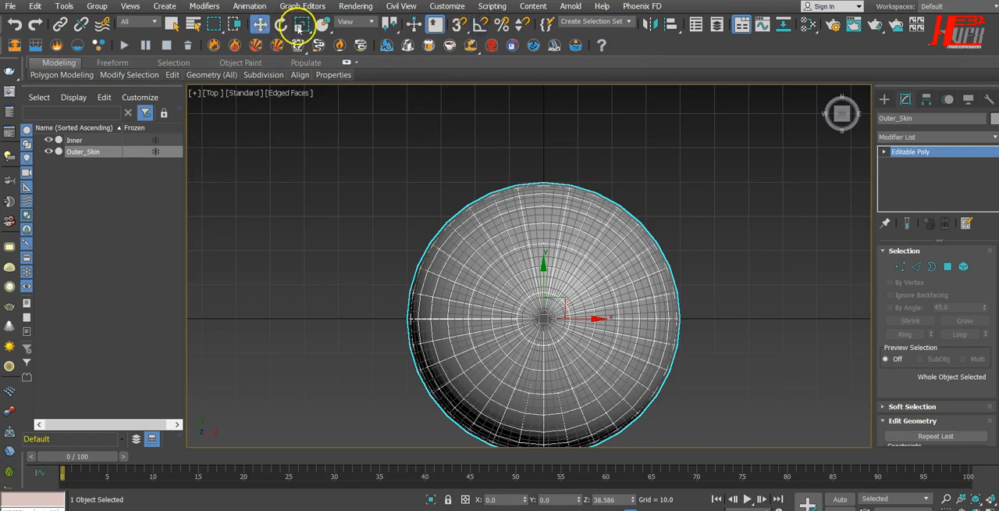
scroll(582, 374, "up", 3)
scroll(583, 374, "up", 2)
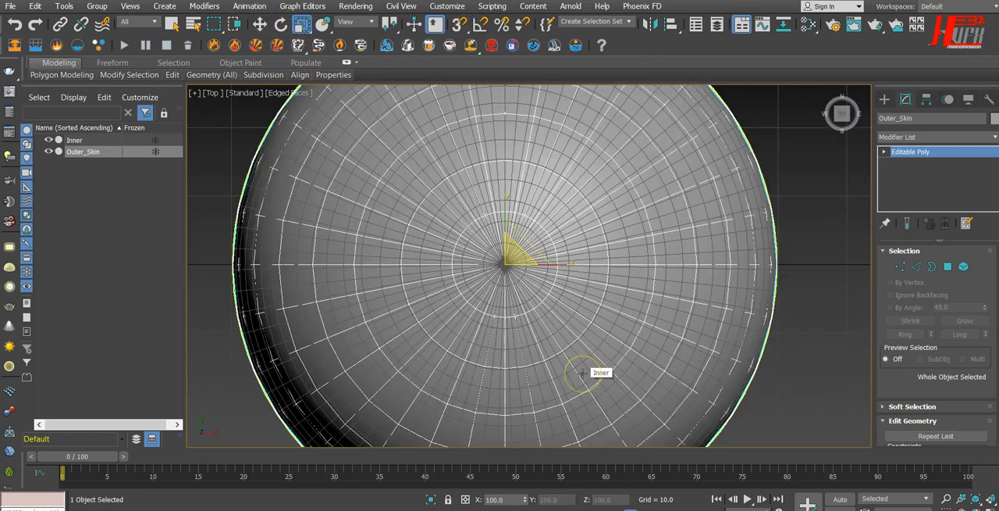
scroll(511, 305, "down", 2)
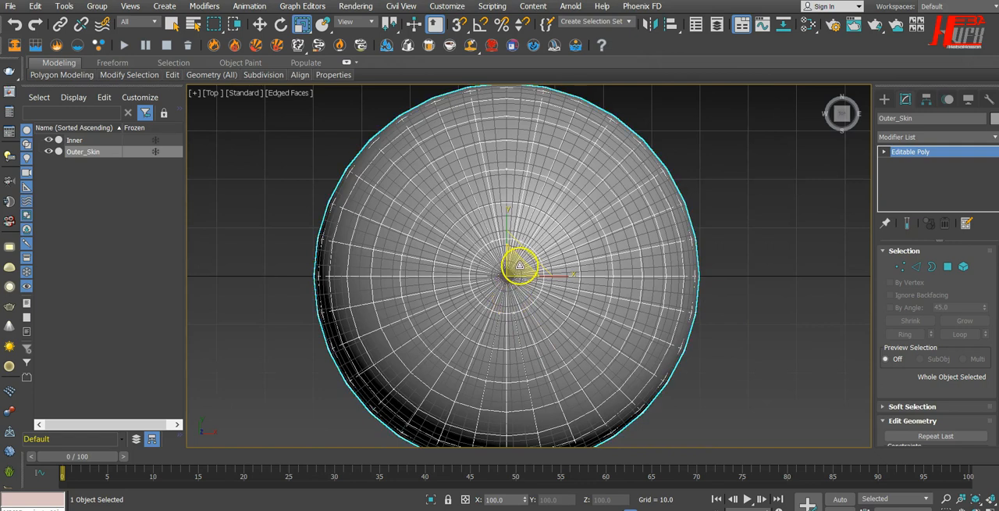
mouse_move(519, 266)
left_mouse_down()
mouse_move(629, 250)
mouse_move(532, 262)
left_mouse_up()
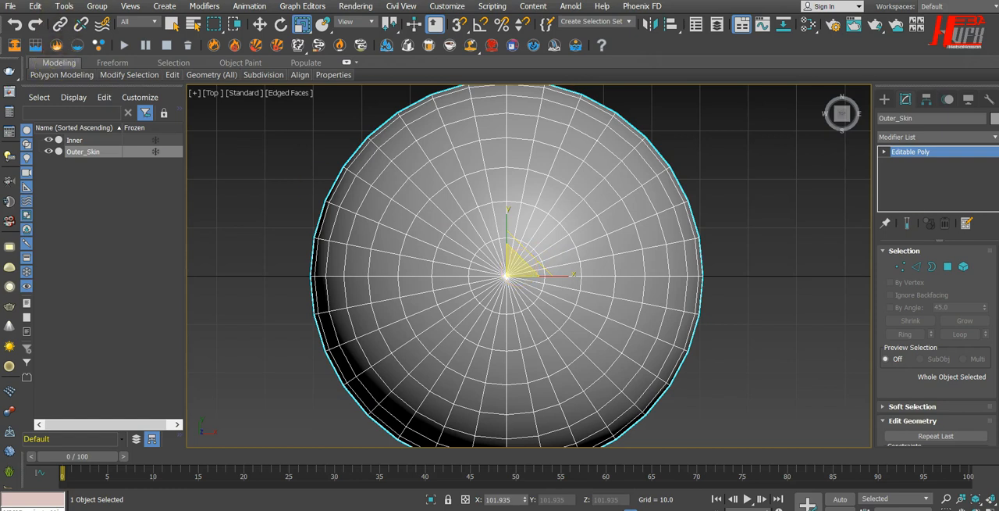
Display the top view as wireframe, reselect Outer_Skin, and return to the Move tool.
left_click(289, 92)
left_click(328, 195)
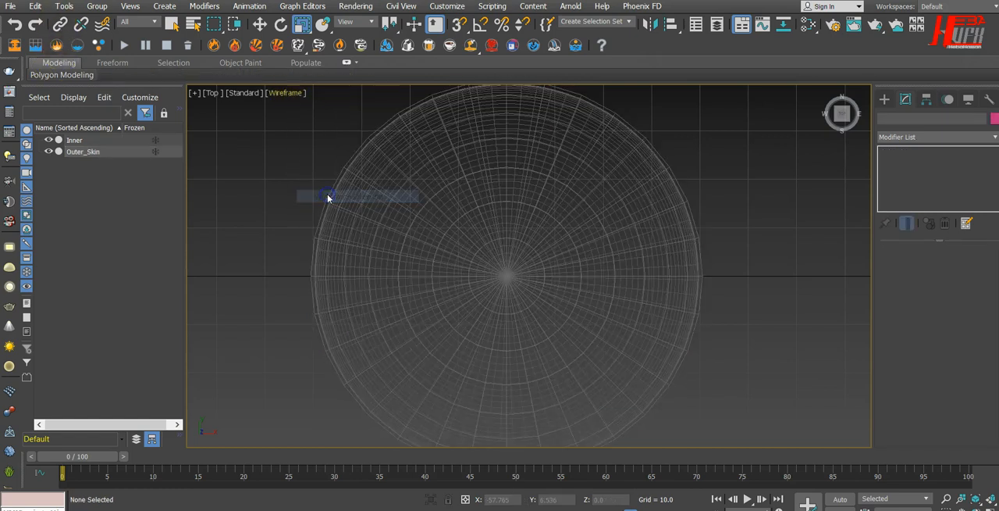
left_click(344, 162)
left_click(344, 161)
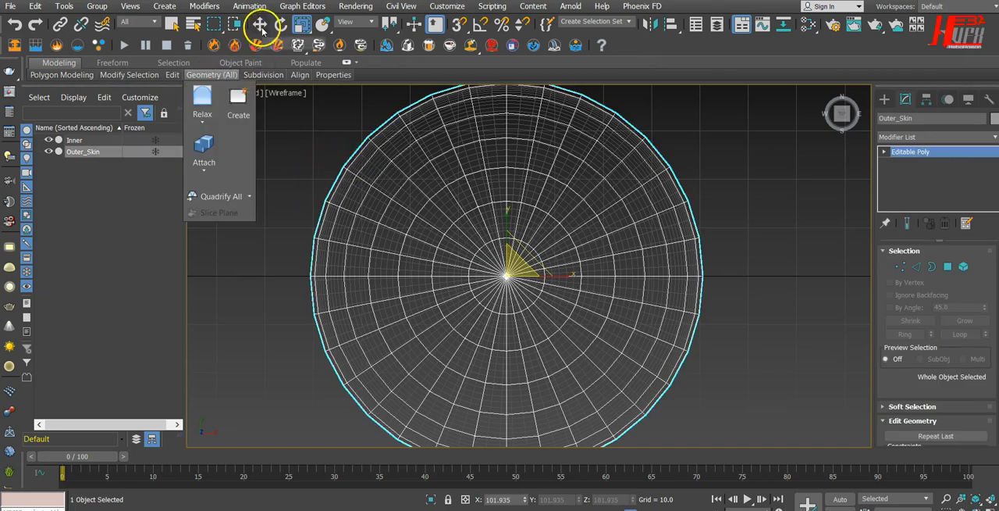
left_click(260, 24)
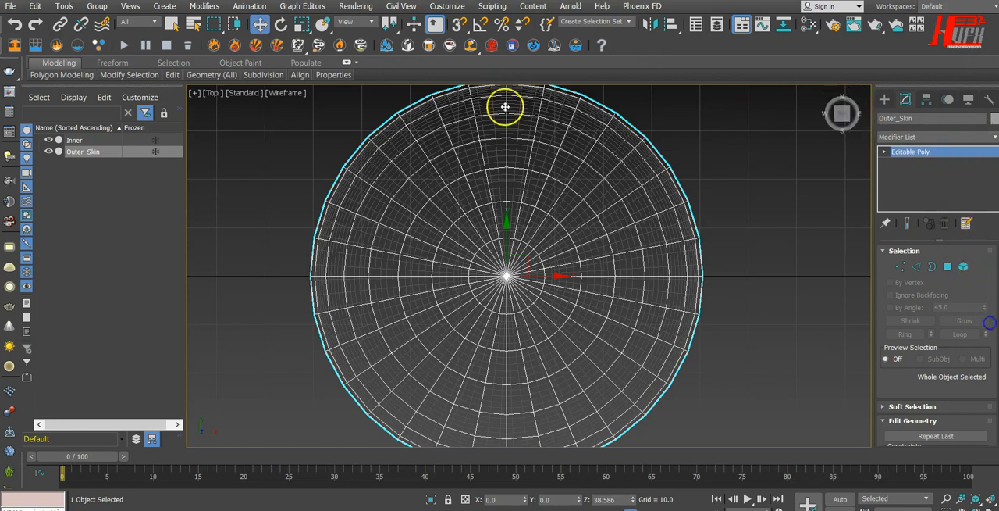
Add a Shell modifier to Outer_Skin with Inner Amount 0.48 and Outer Amount 0.03.
left_click(919, 138)
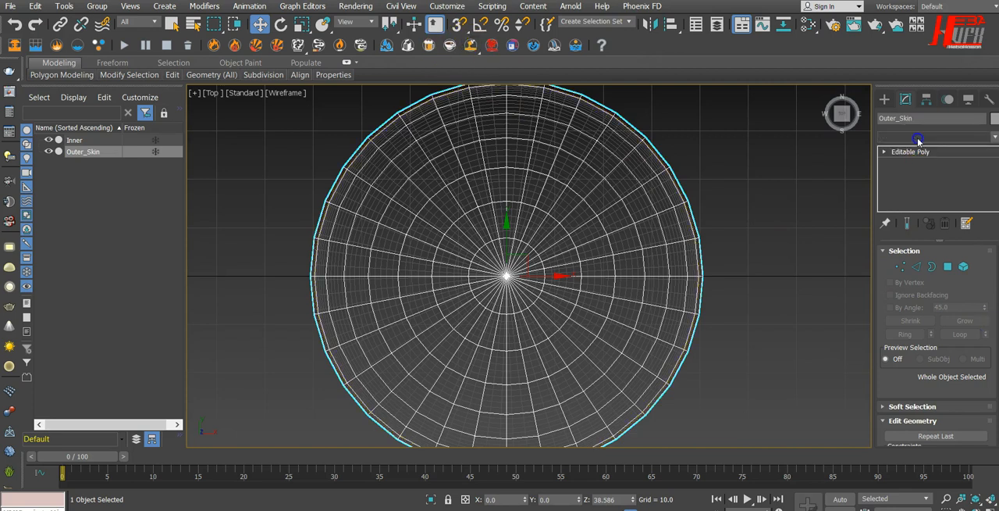
type("sh")
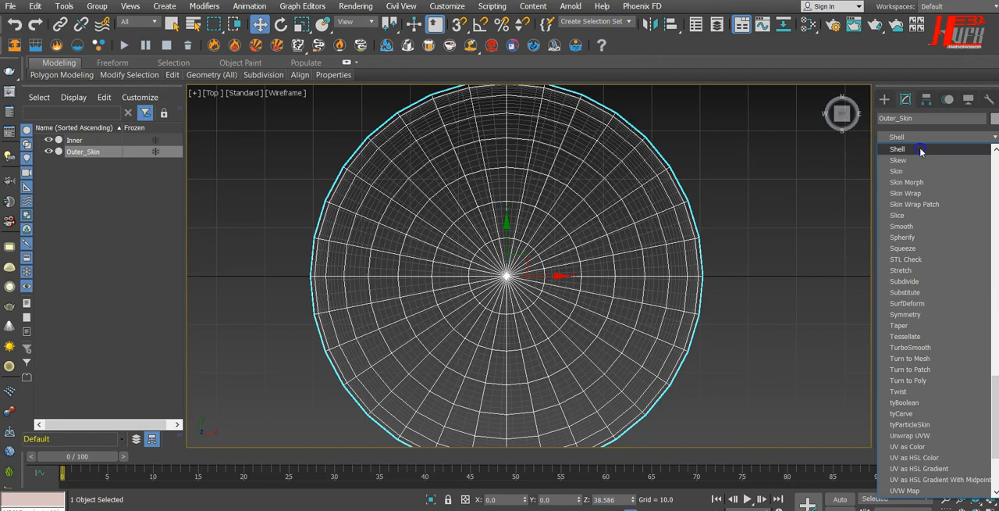
left_click(920, 150)
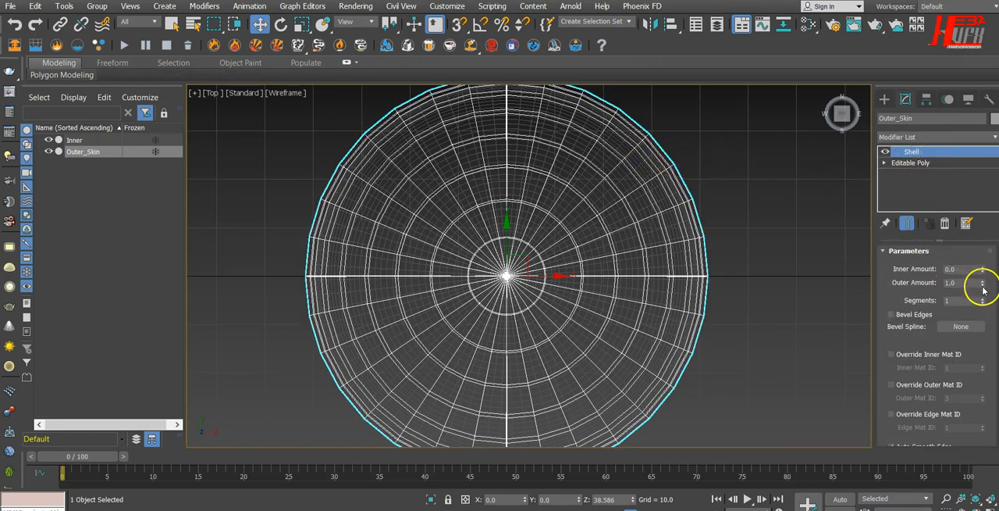
left_click_drag(983, 289, 986, 243)
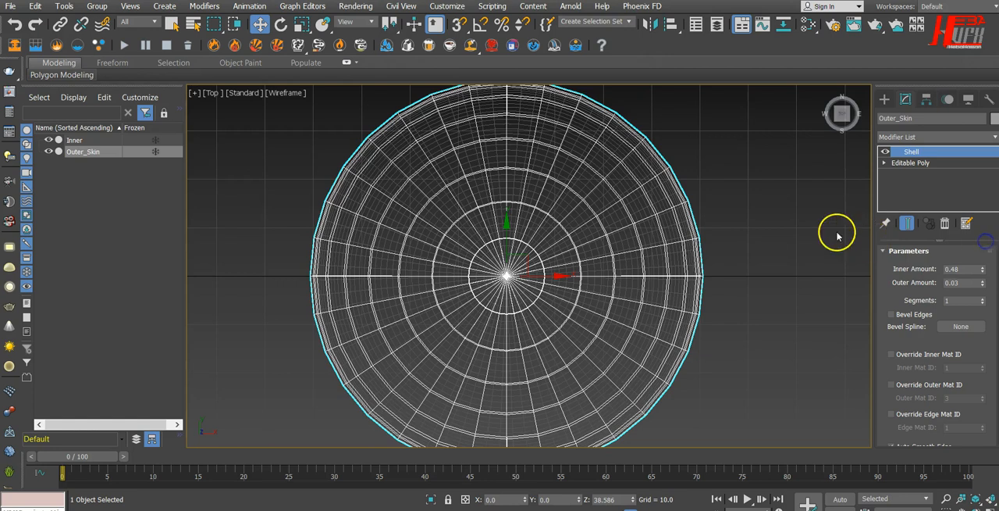
Add a TurboSmooth modifier above Shell on Outer_Skin and show the result in the perspective view.
left_click(922, 135)
type("tu")
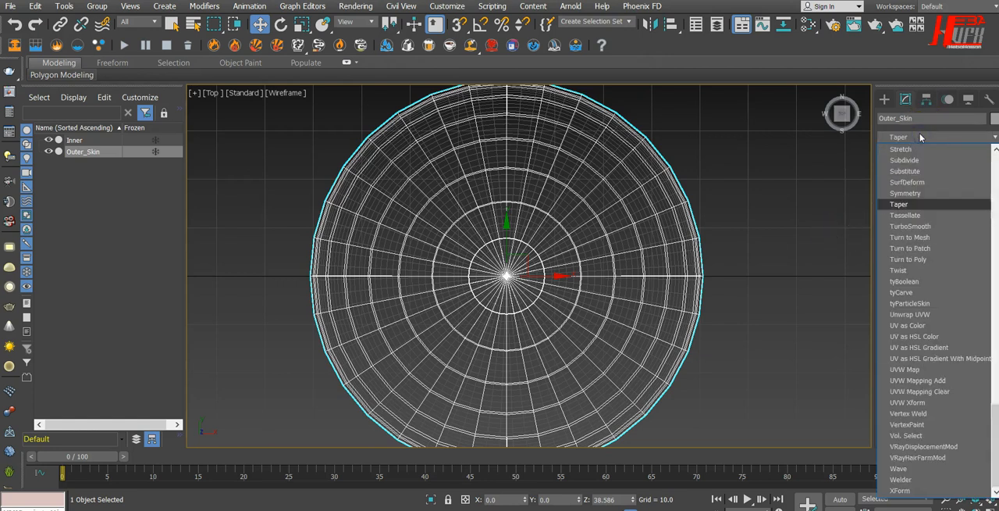
left_click(907, 225)
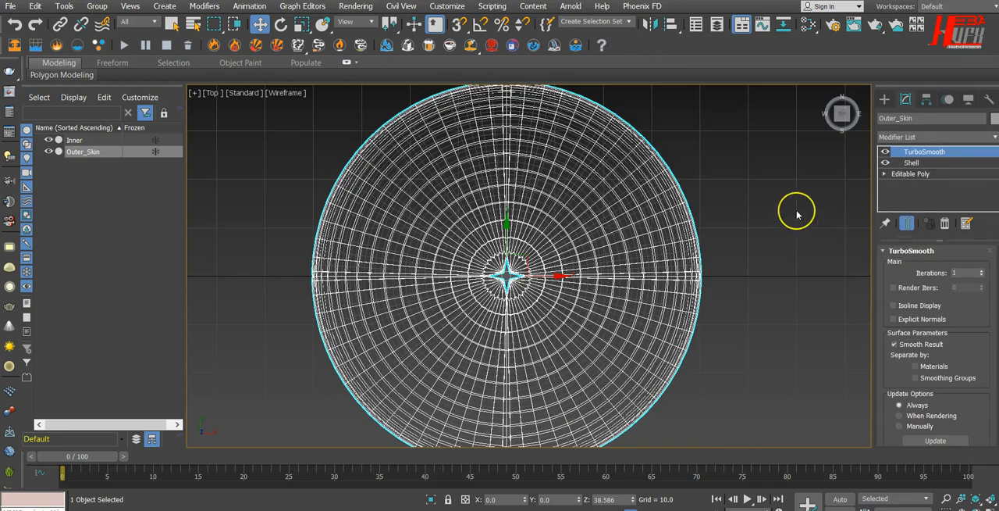
key("p")
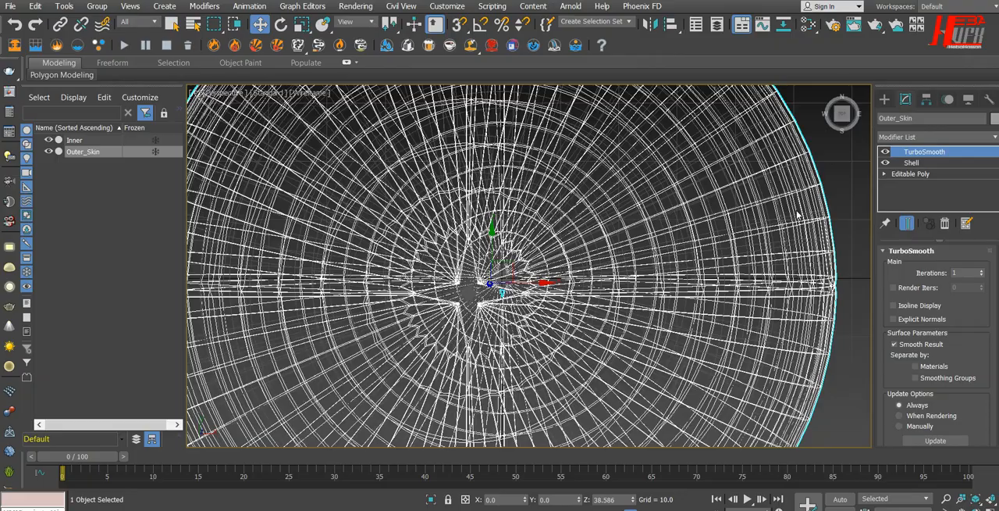
Switch the perspective view from wireframe to Default Shading and deselect Outer_Skin.
middle_click_drag(632, 341, 638, 270, "alt")
scroll(428, 180, "down", 4)
scroll(428, 180, "down", 2)
left_click(318, 94)
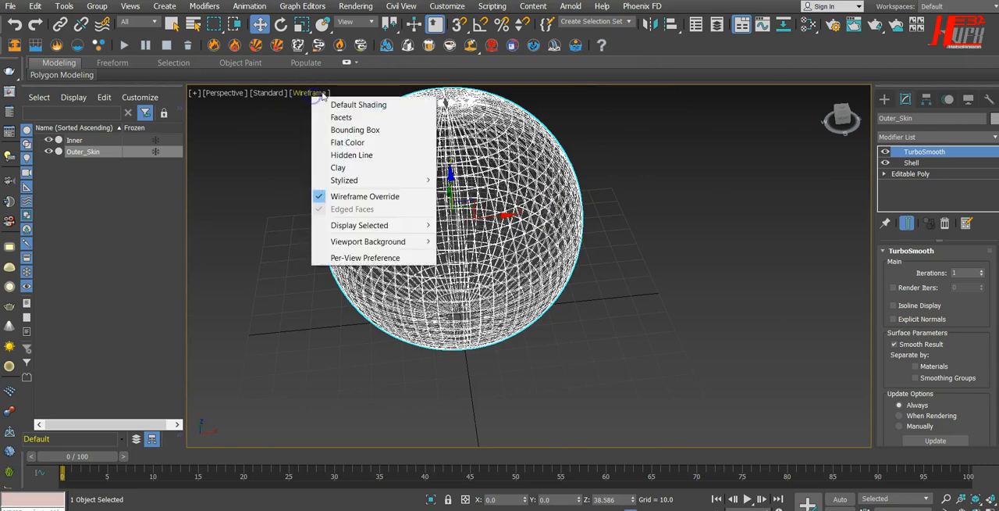
left_click(357, 106)
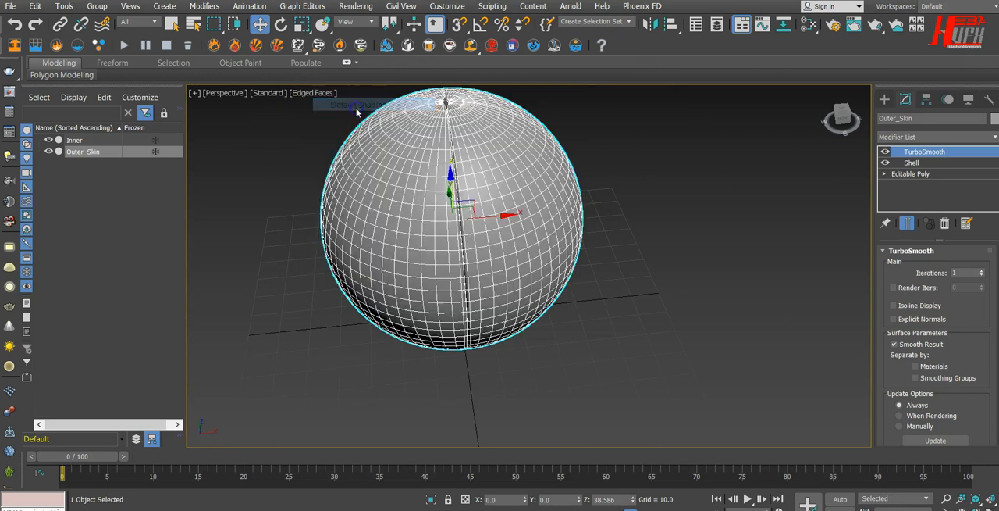
mouse_move(594, 302)
middle_mouse_down("alt")
mouse_move(539, 290)
mouse_move(577, 304)
middle_mouse_up("alt")
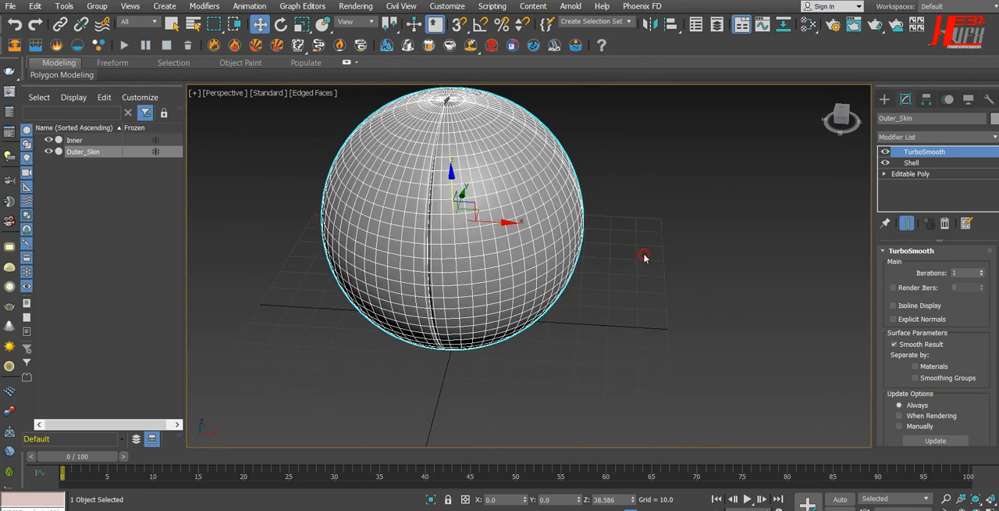
middle_click_drag(644, 257, 684, 329)
left_click(695, 270)
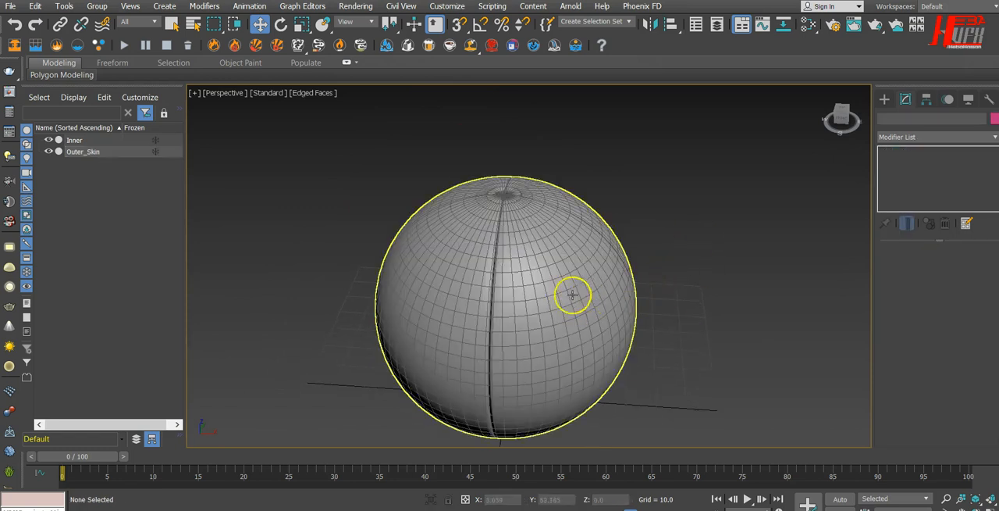
Turn off the edged-faces display in the perspective view, check the seams around the sphere, and select Outer_Skin.
middle_click_drag(623, 309, 644, 323, "alt")
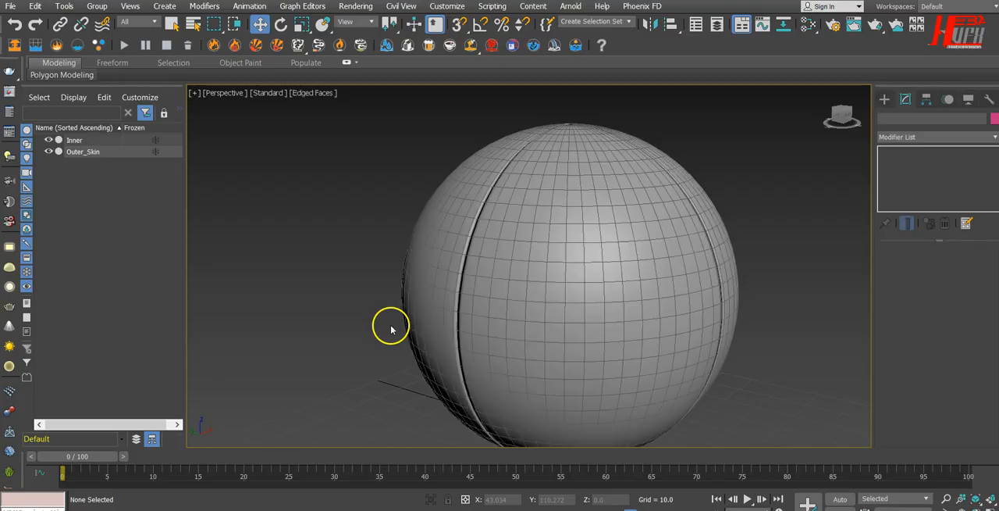
middle_click_drag(571, 361, 543, 396, "alt")
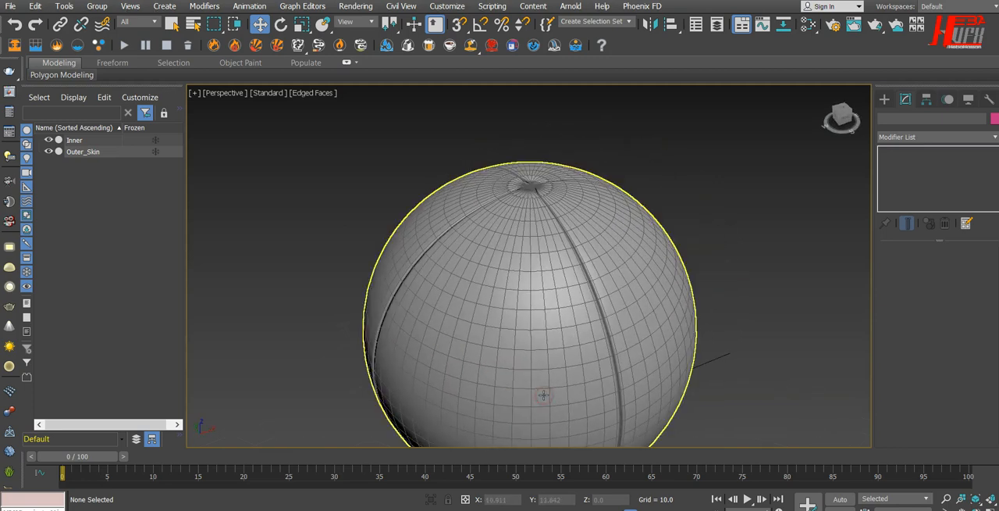
key("F4")
mouse_move(588, 336)
middle_mouse_down("alt")
mouse_move(580, 284)
mouse_move(491, 261)
middle_mouse_up("alt")
left_click(479, 273)
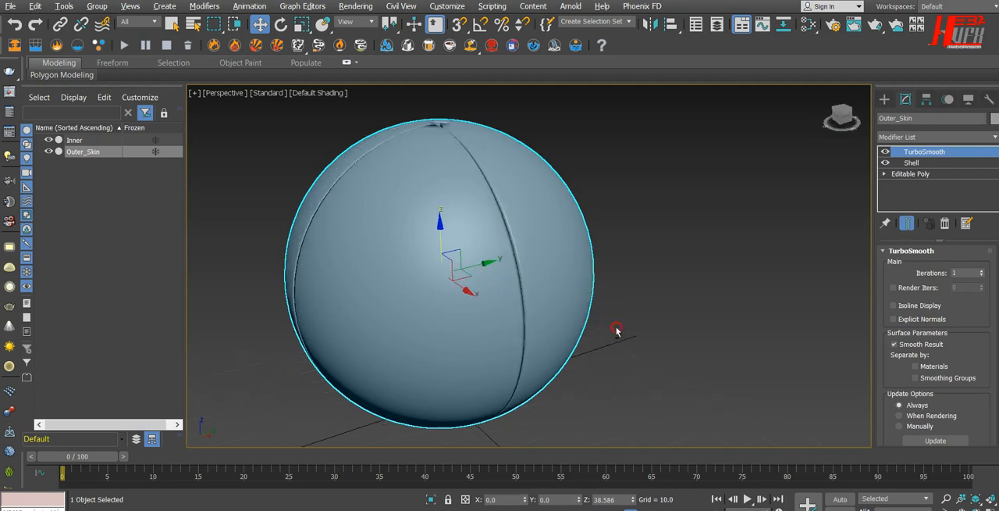
middle_click_drag(711, 345, 678, 347, "alt")
left_click(652, 240)
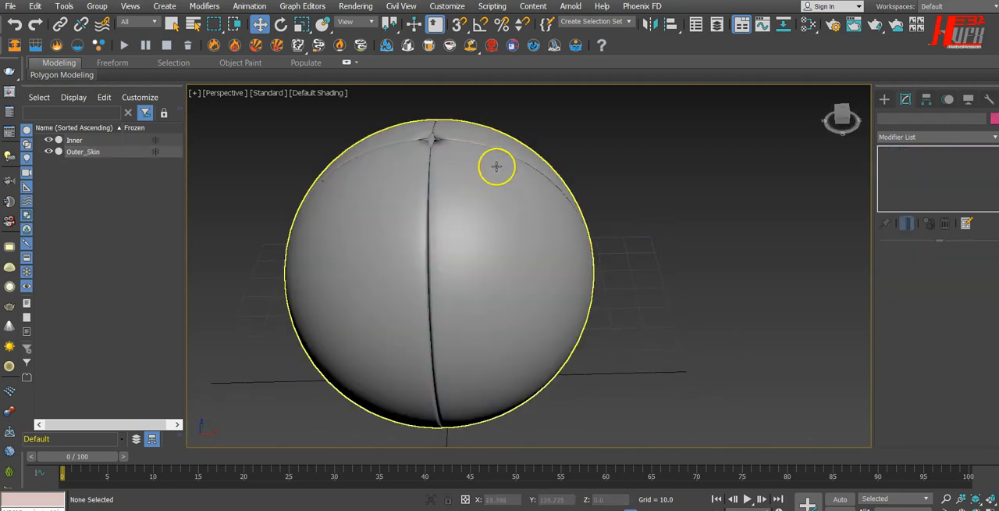
middle_click_drag(468, 288, 499, 330, "alt")
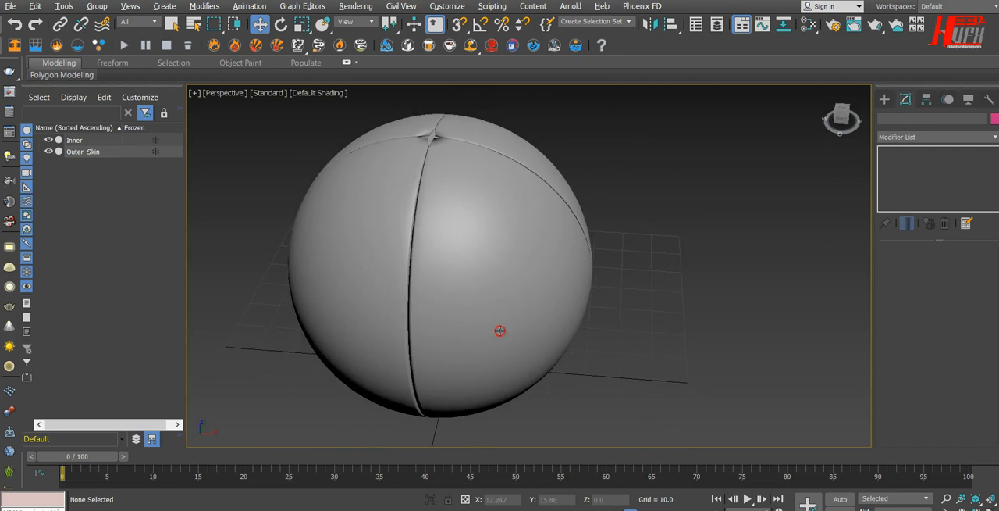
left_click(482, 257)
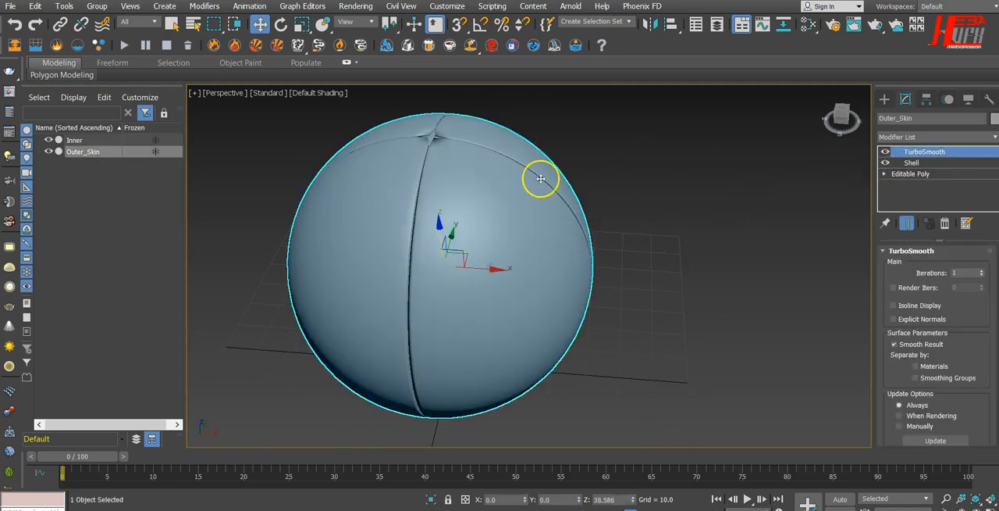
Try TurboSmooth below Shell in Outer_Skin's modifier stack, and move it back above Shell.
left_click_drag(918, 151, 920, 175)
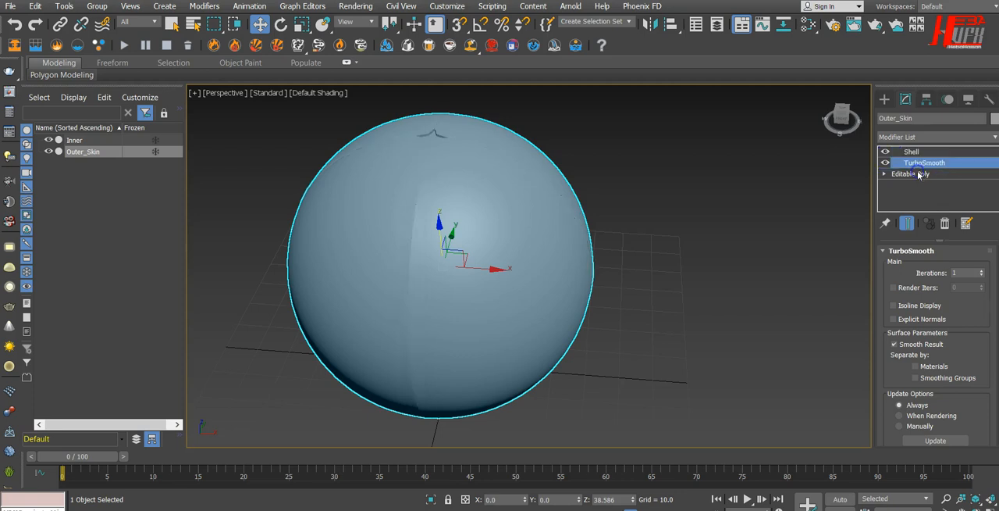
mouse_move(702, 274)
middle_mouse_down("alt")
mouse_move(540, 274)
mouse_move(534, 255)
mouse_move(415, 236)
mouse_move(460, 257)
mouse_move(563, 254)
mouse_move(585, 270)
mouse_move(540, 299)
mouse_move(587, 259)
mouse_move(534, 236)
middle_mouse_up("alt")
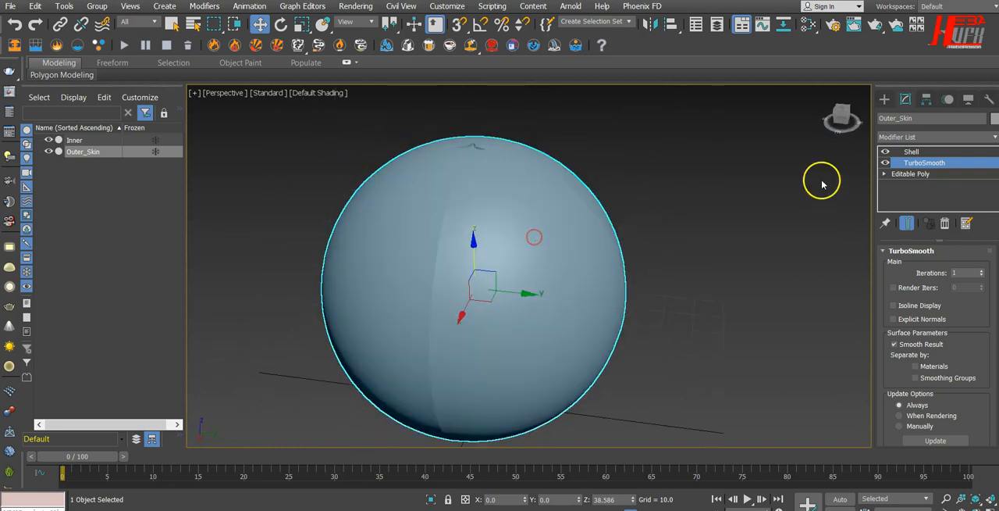
left_click_drag(904, 162, 912, 151)
middle_click_drag(666, 274, 619, 273, "alt")
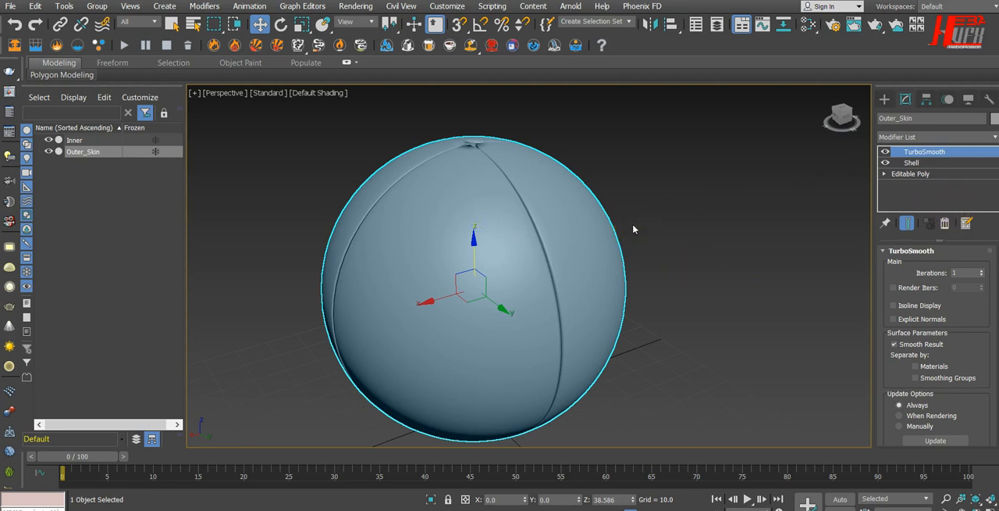
Set Outer_Skin's TurboSmooth Iterations to 3 and enable Render Iters with a value of 1, checking the star-shaped gap at the pole.
middle_click_drag(625, 272, 617, 351, "alt")
scroll(435, 232, "up", 8)
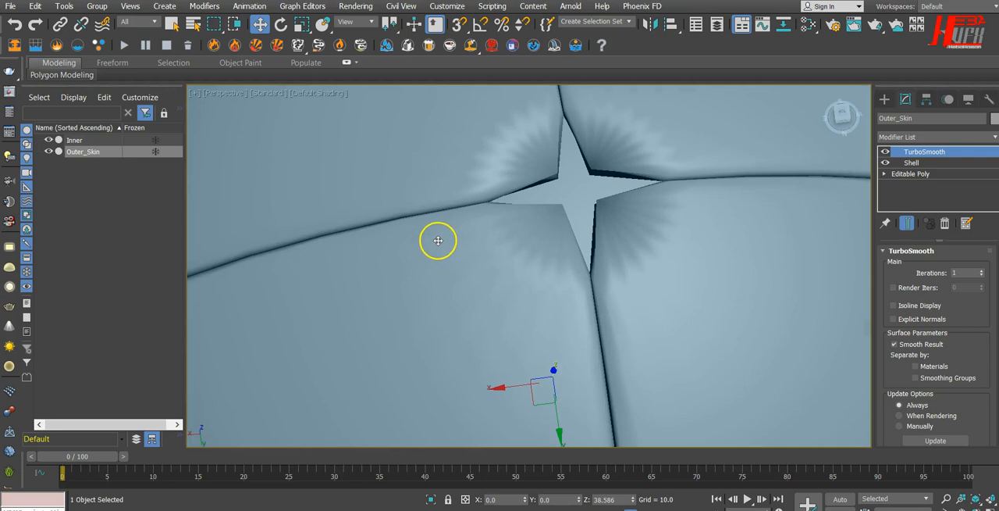
scroll(489, 242, "up", 5)
scroll(531, 413, "down", 6)
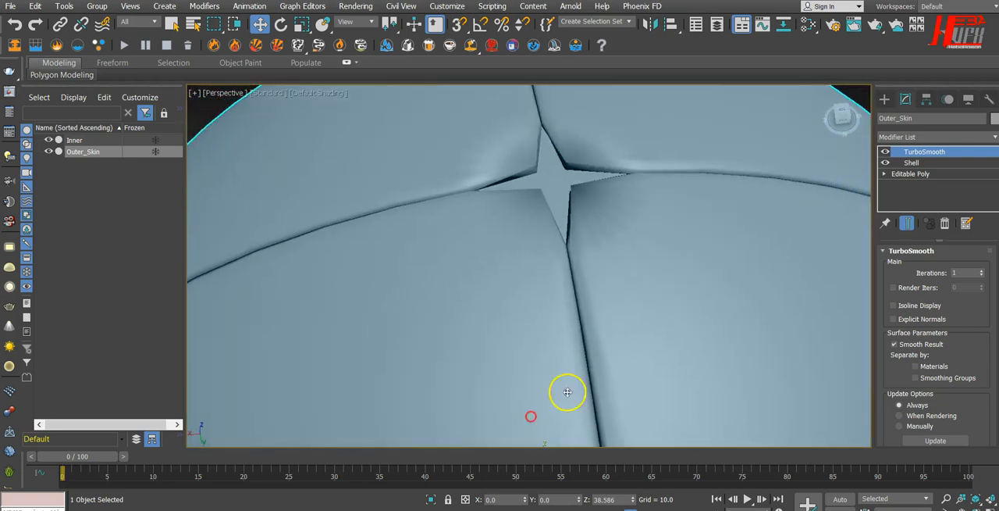
left_click(961, 325)
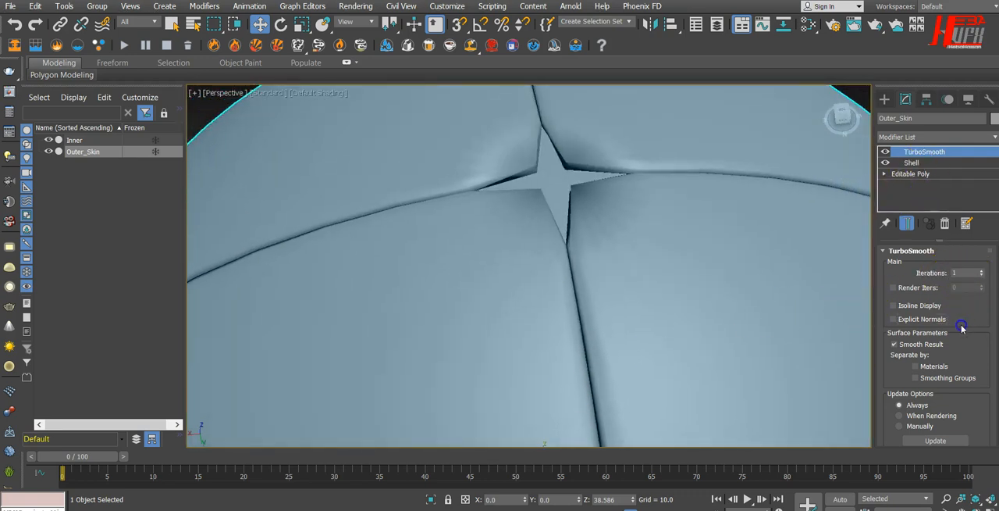
left_click(982, 270)
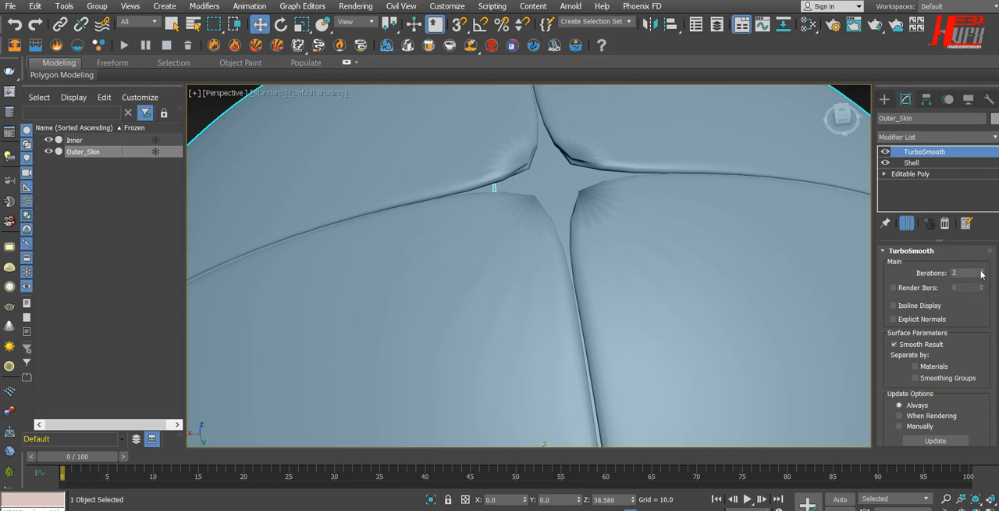
left_click(983, 270)
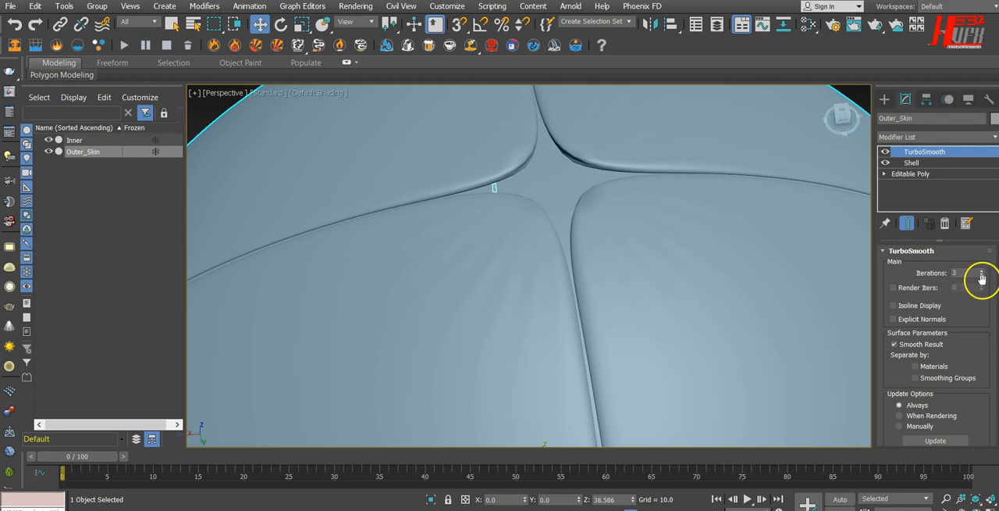
left_click(982, 275)
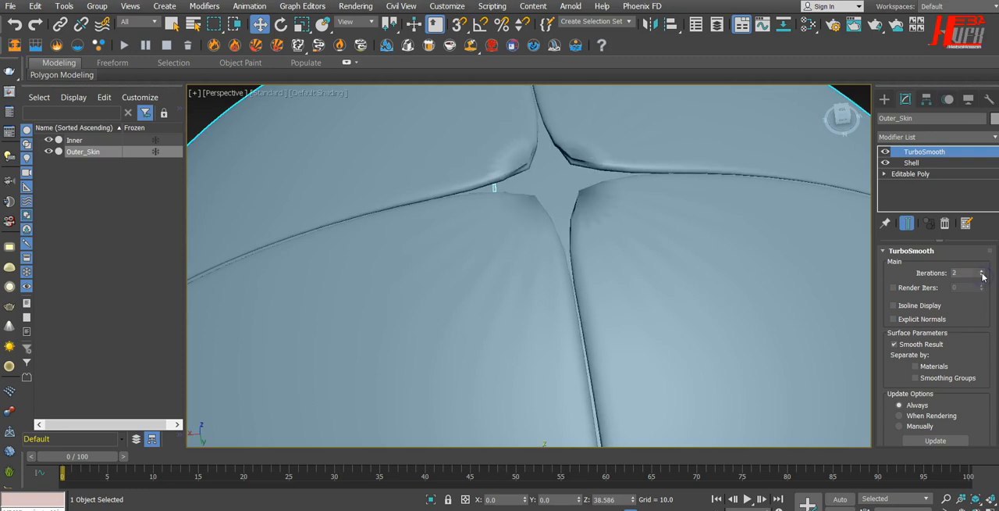
left_click(983, 270)
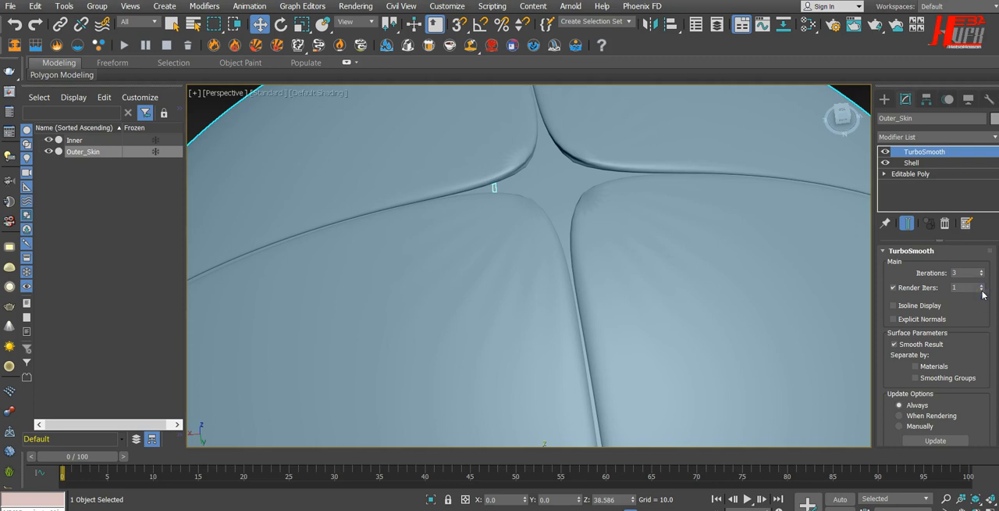
Collapse Outer_Skin's entire modifier stack into a single mesh.
scroll(717, 295, "down", 5)
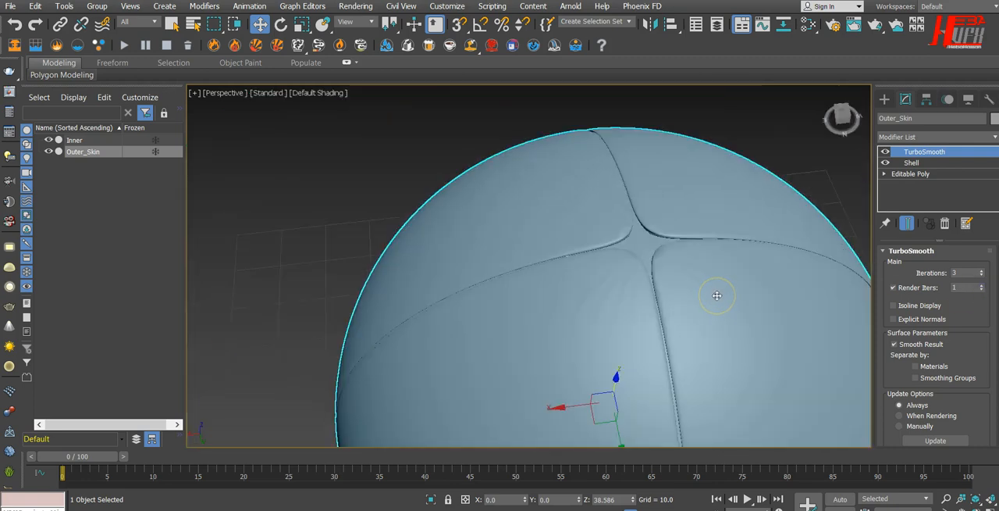
middle_click_drag(753, 313, 584, 225)
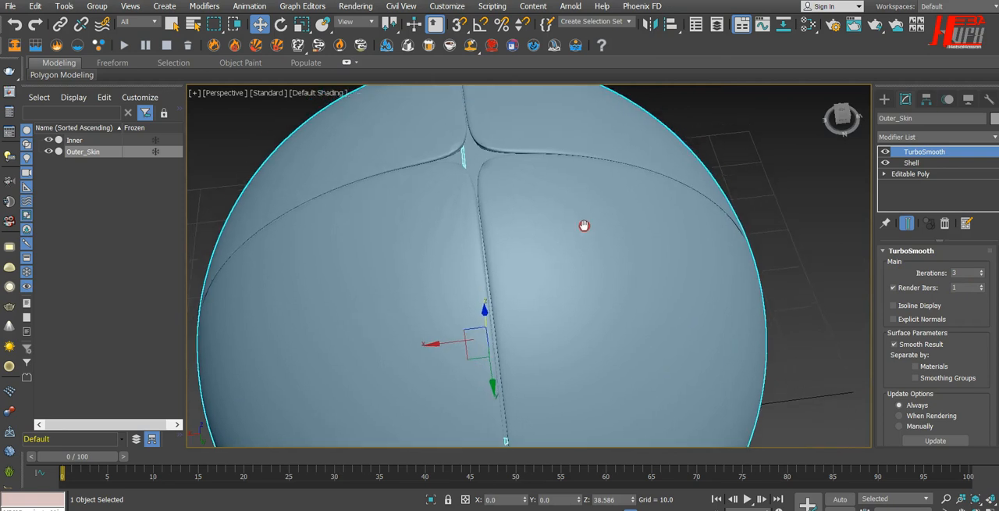
left_click(73, 141)
left_click(81, 153)
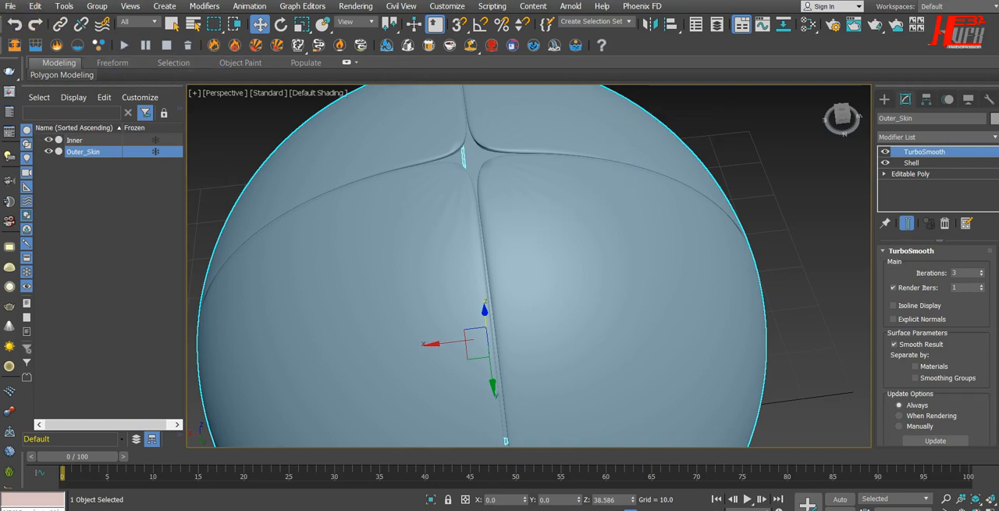
left_click(906, 203)
right_click(911, 200)
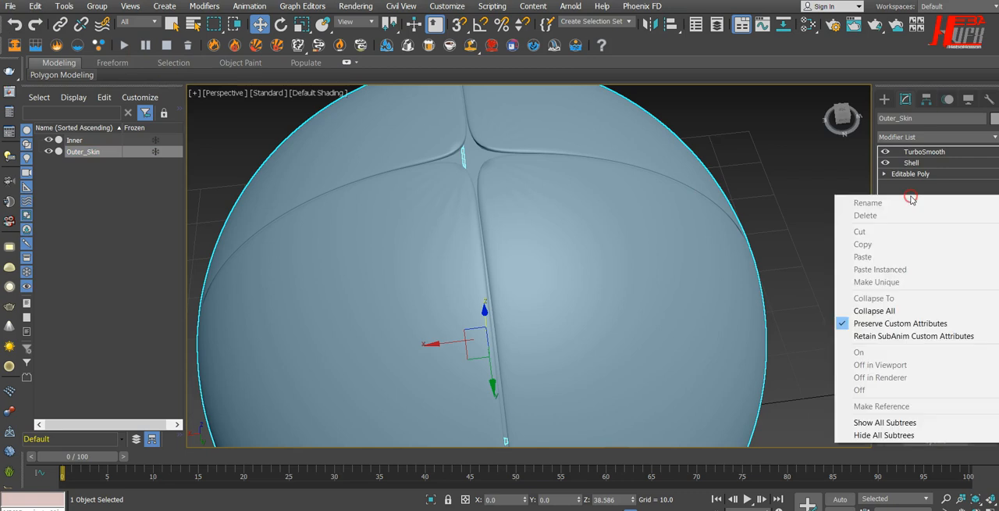
left_click(889, 314)
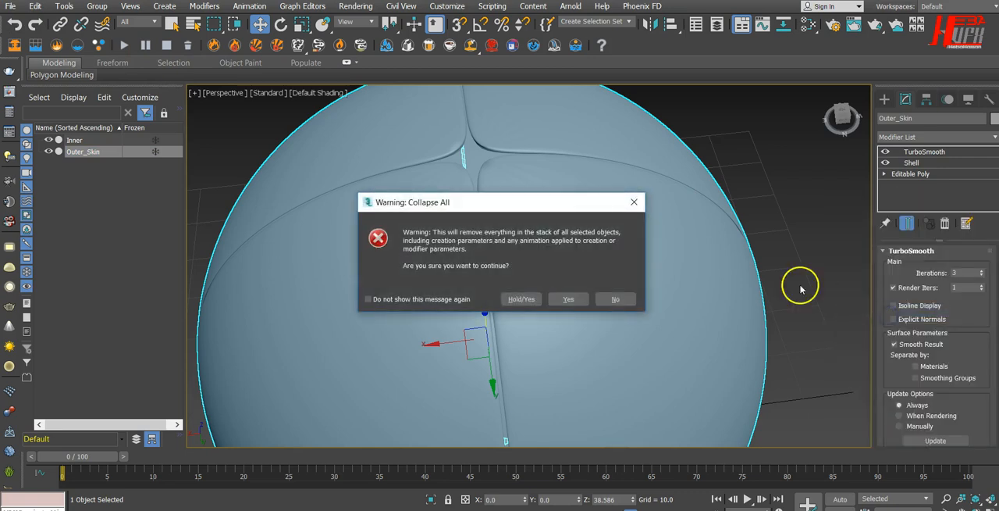
left_click(566, 297)
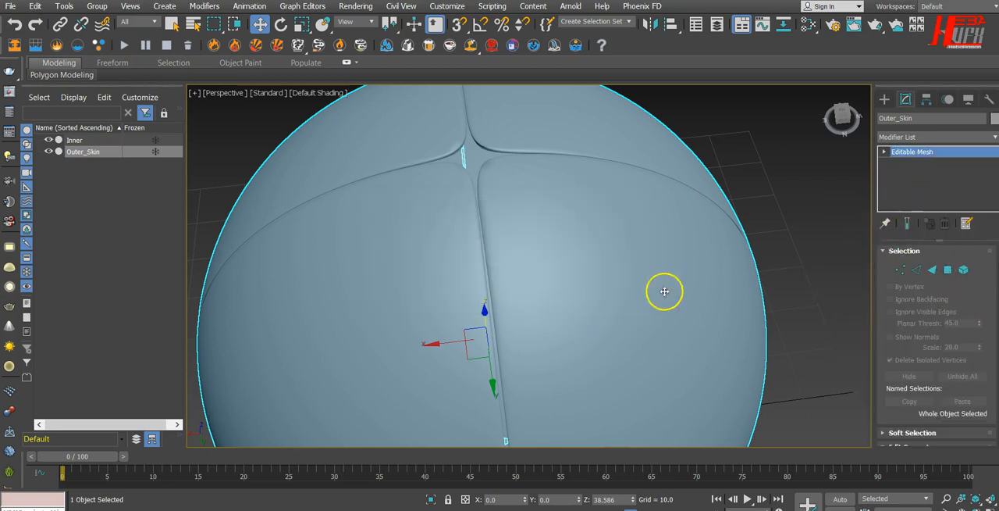
Add a near-black custom color with RGB 7, 7, 7, assign it to Outer_Skin, and deselect the object.
left_click(994, 119)
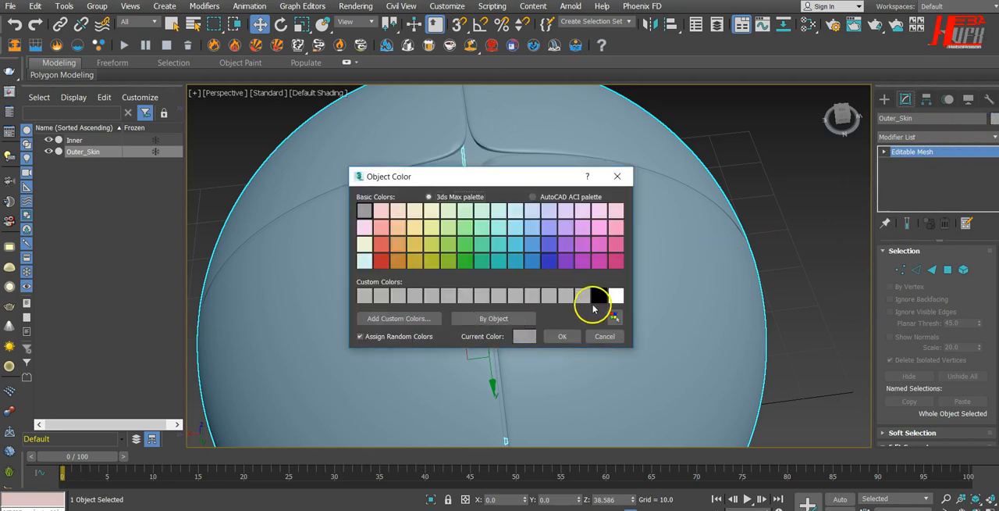
left_click(395, 318)
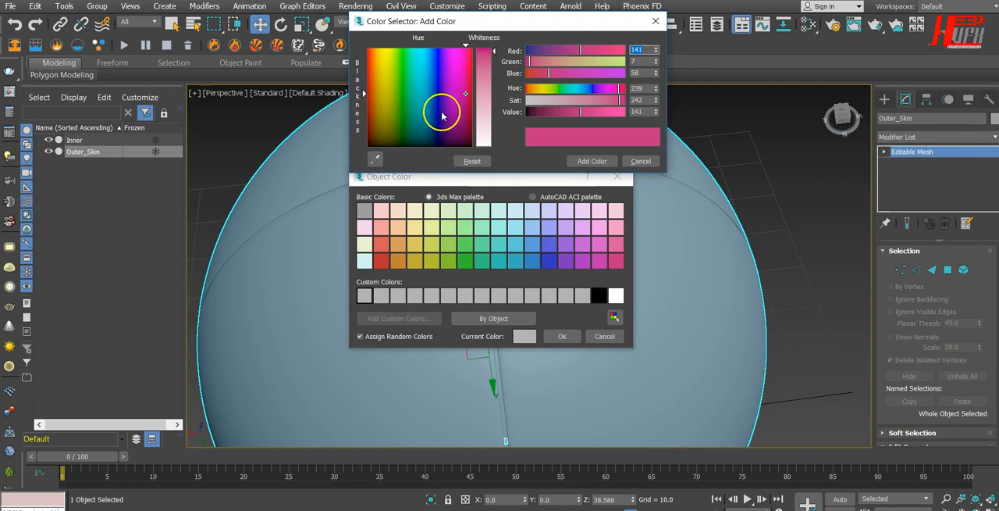
left_click_drag(412, 123, 408, 146)
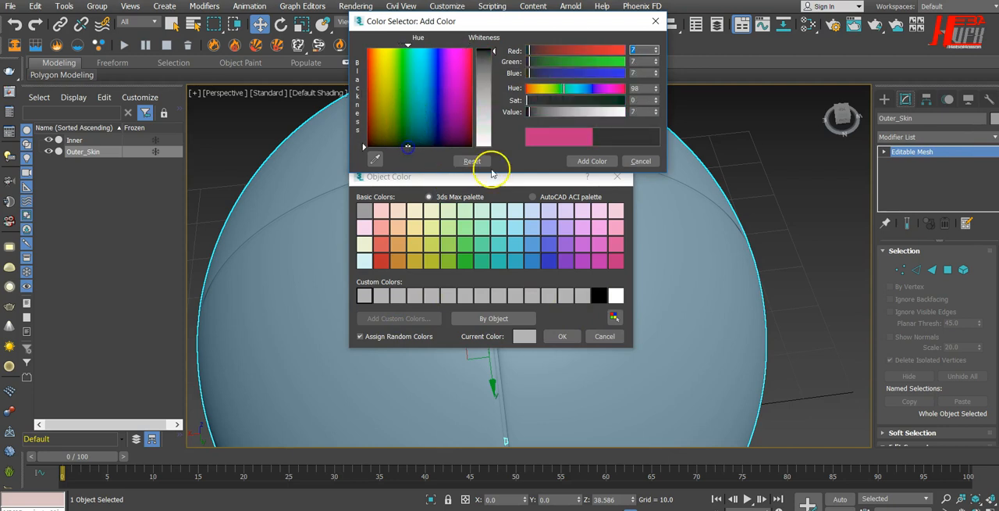
left_click(607, 162)
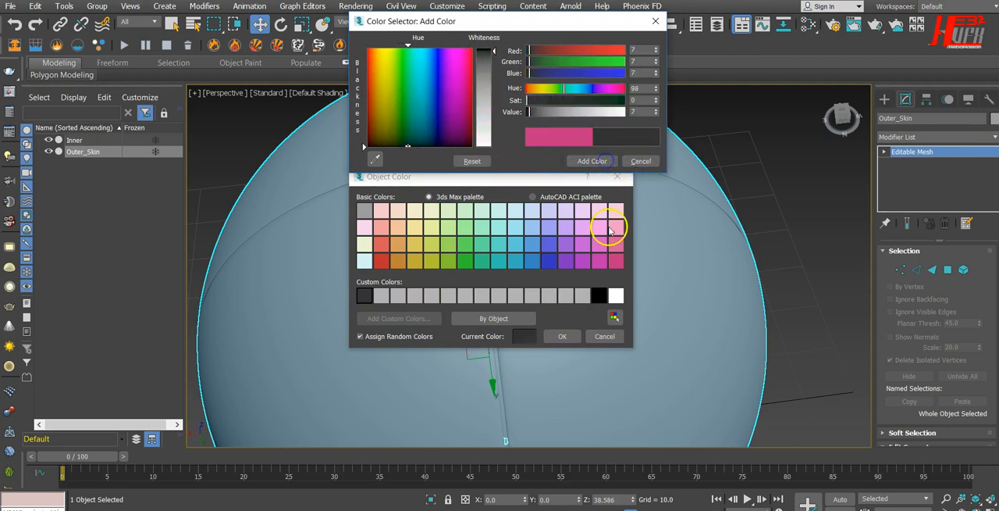
left_click(654, 23)
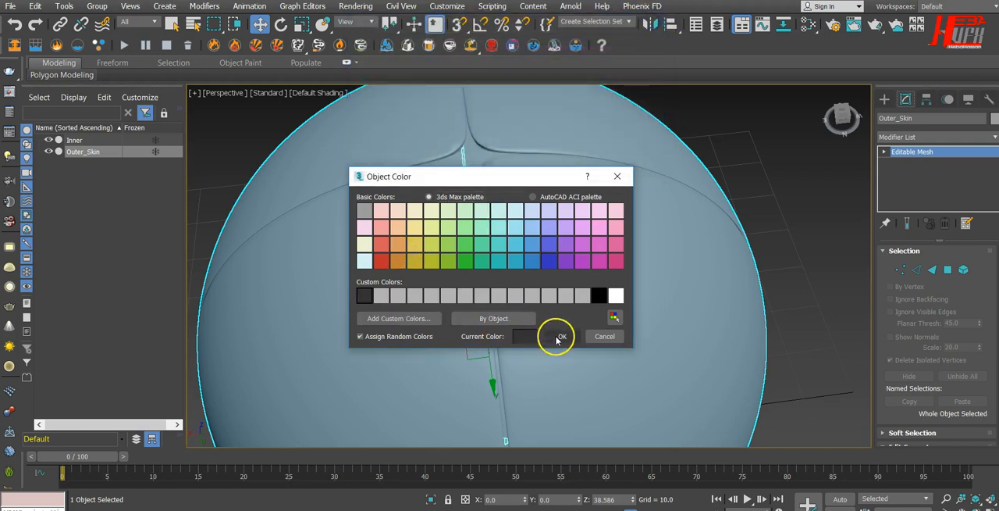
left_click(556, 336)
middle_click_drag(709, 383, 674, 329, "alt")
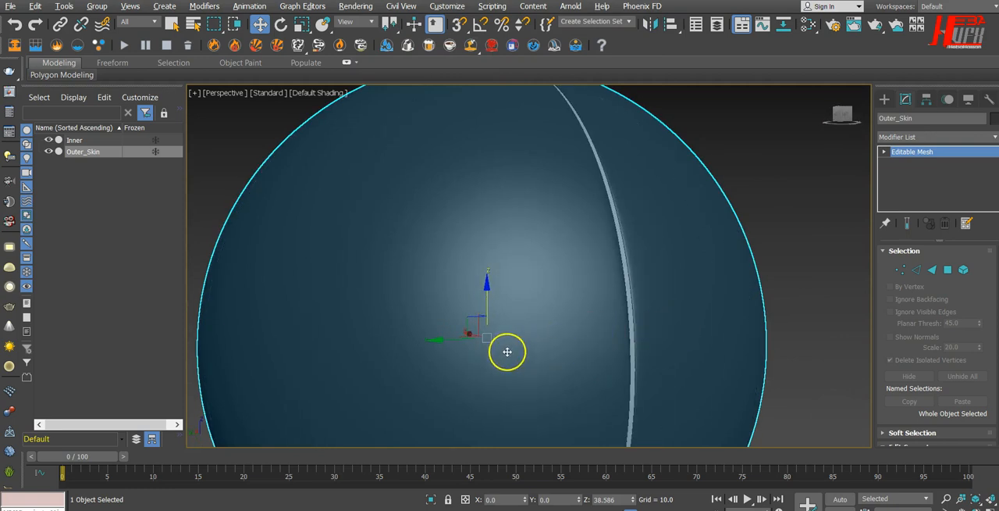
scroll(727, 304, "down", 5)
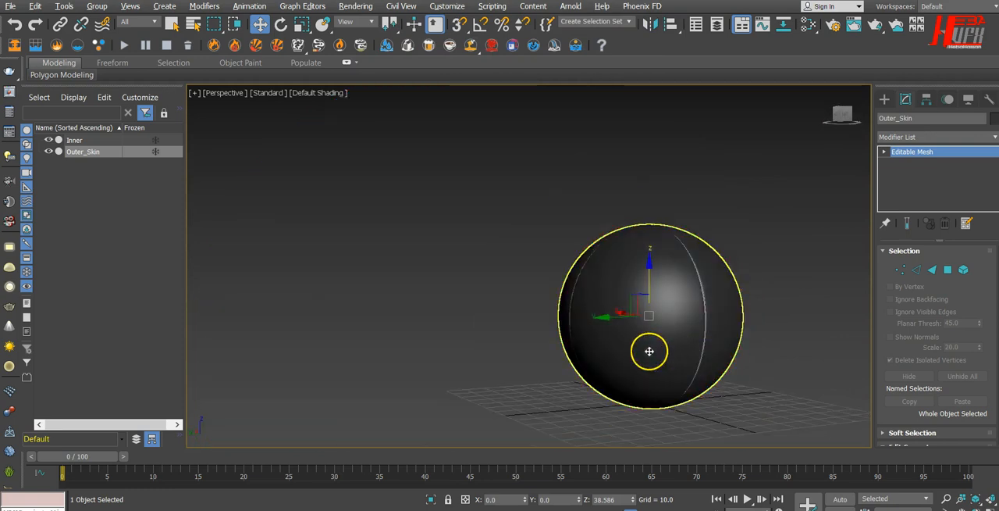
middle_click_drag(649, 351, 680, 397, "alt")
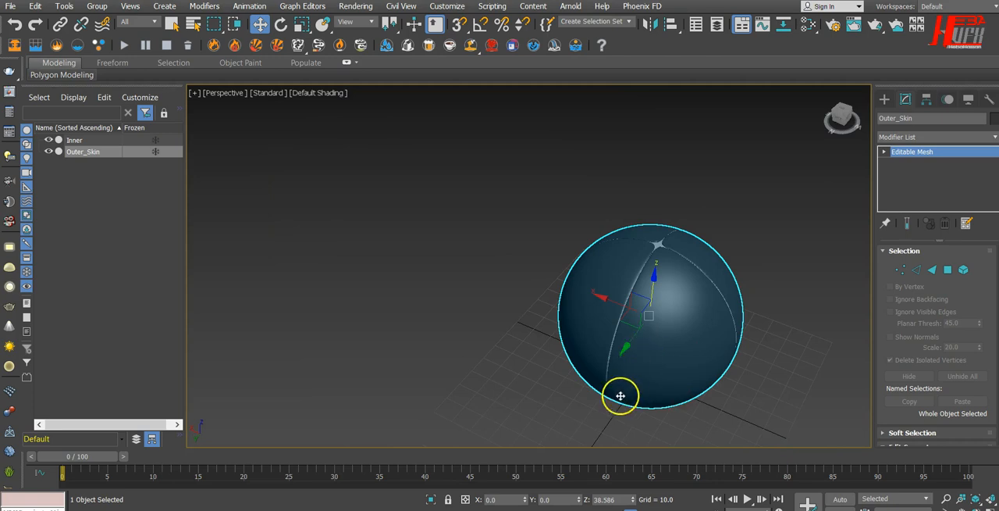
left_click(346, 210)
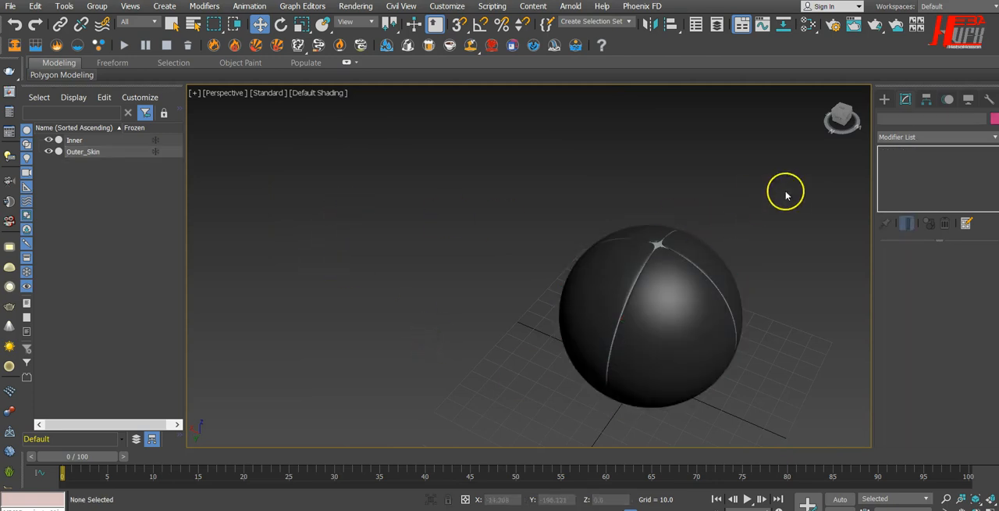
Draw a thin flat box about 342 long, 416 wide and -7.4 high behind the sphere as a floor.
middle_click_drag(786, 192, 692, 192)
left_click(885, 98)
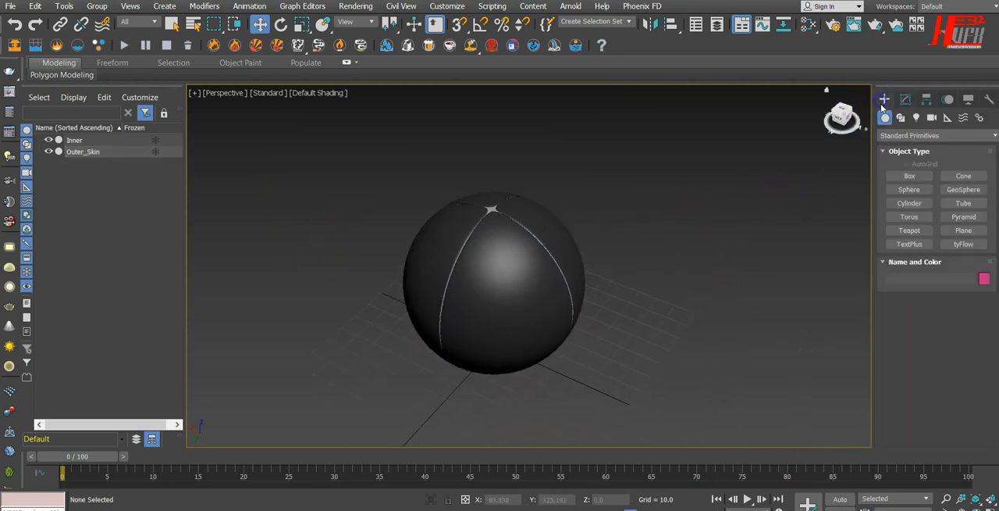
left_click(926, 178)
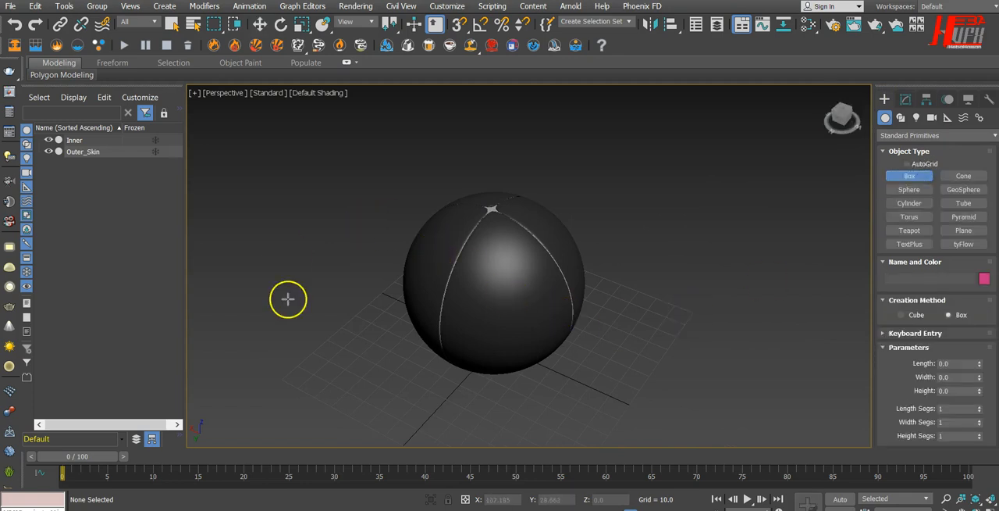
scroll(288, 299, "down", 5)
left_click_drag(231, 249, 641, 220)
left_click(397, 222)
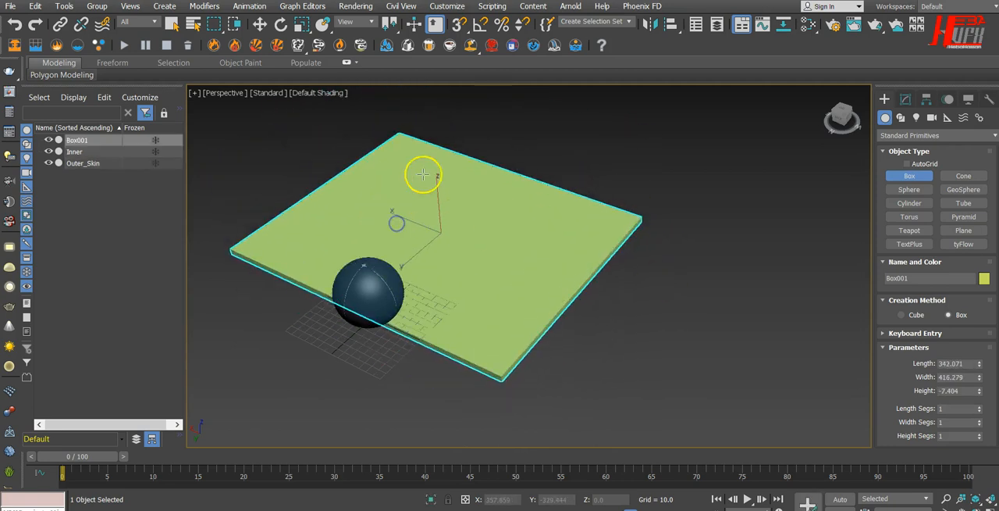
Move the floor box under the sphere, to about X 5.4 and Y -47.3.
left_click(259, 25)
left_click_drag(408, 264, 463, 394)
middle_click_drag(463, 394, 619, 368, "alt")
left_click_drag(459, 308, 480, 311)
middle_click_drag(497, 382, 473, 386, "alt")
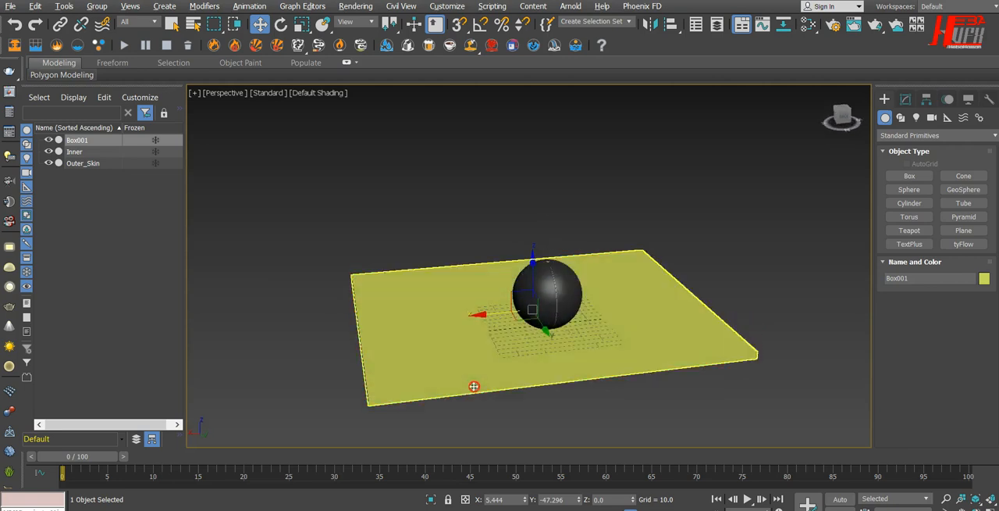
Assign the near-black custom color to the floor box.
left_click(985, 279)
left_click(364, 295)
left_click(559, 336)
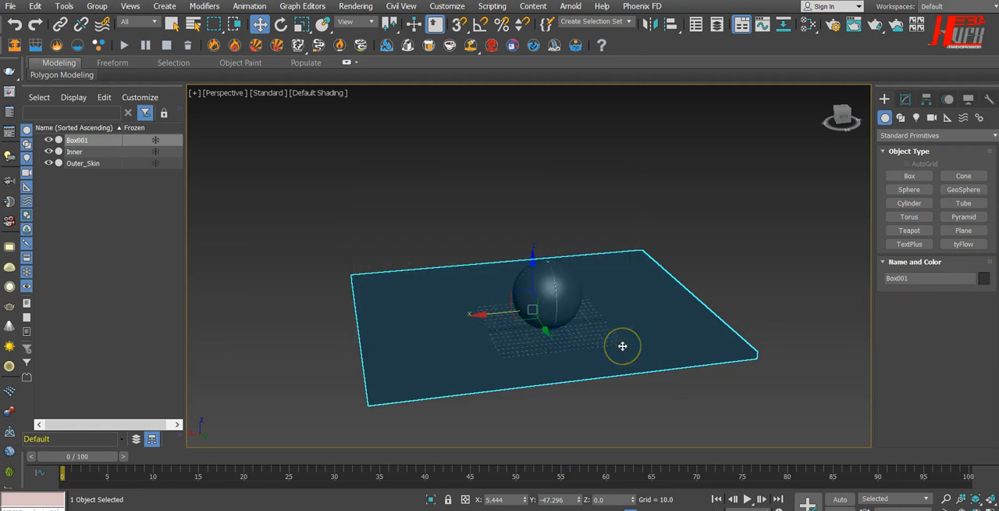
Show edged faces and shift the floor box along Y to about -10.1, centering it under the sphere.
key("F4")
middle_click_drag(582, 389, 573, 426, "alt")
left_click_drag(540, 352, 551, 385)
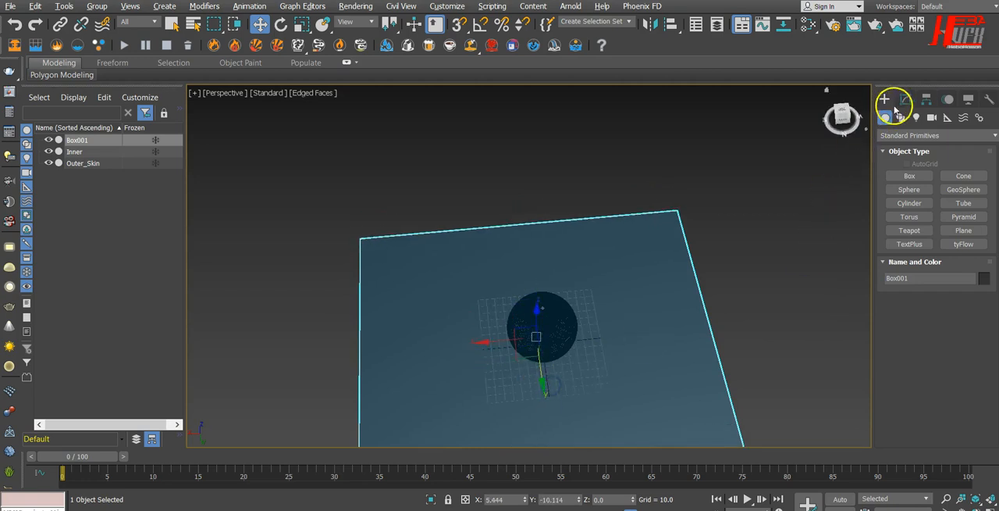
Set the floor box's Length Segs and Width Segs to 4 each.
left_click(905, 99)
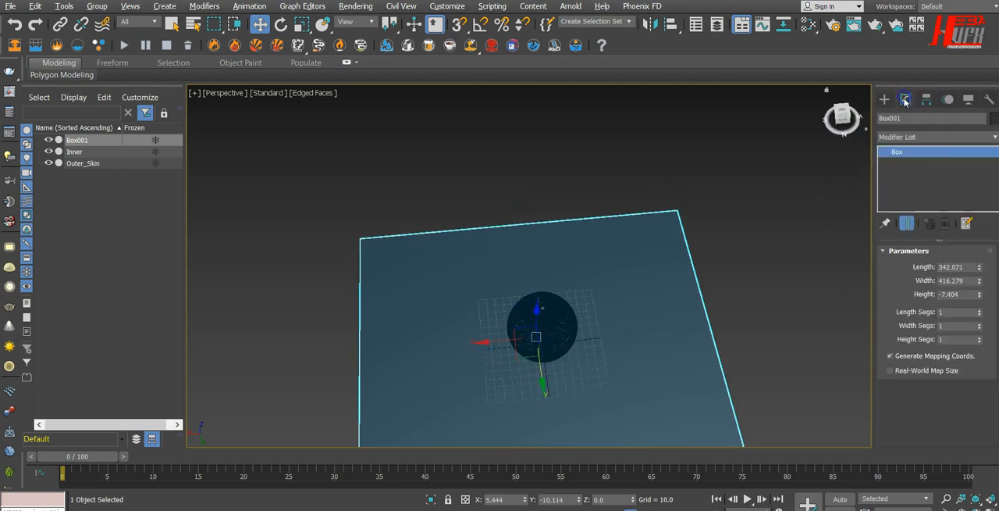
left_click(981, 310)
left_click(981, 310)
left_click(981, 310)
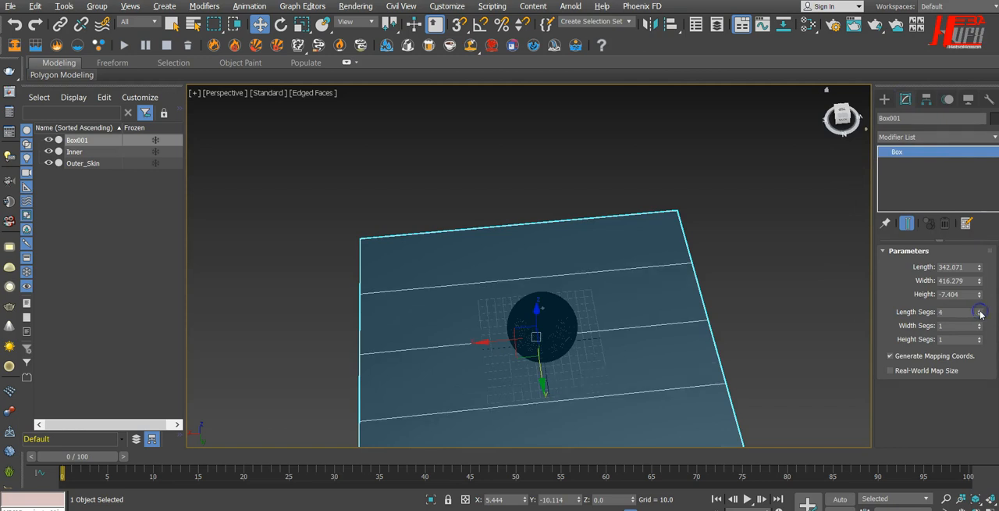
left_click(981, 326)
left_click(981, 325)
left_click(981, 325)
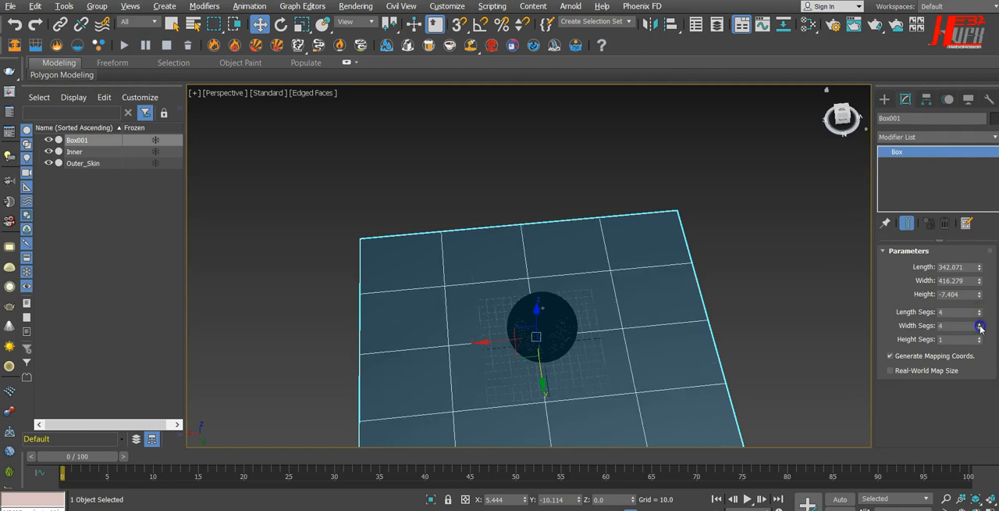
Adjust the floor box vertically until its top surface meets the bottom of the sphere, and deselect it.
middle_click_drag(691, 336, 687, 304, "alt")
middle_click_drag(620, 324, 633, 286)
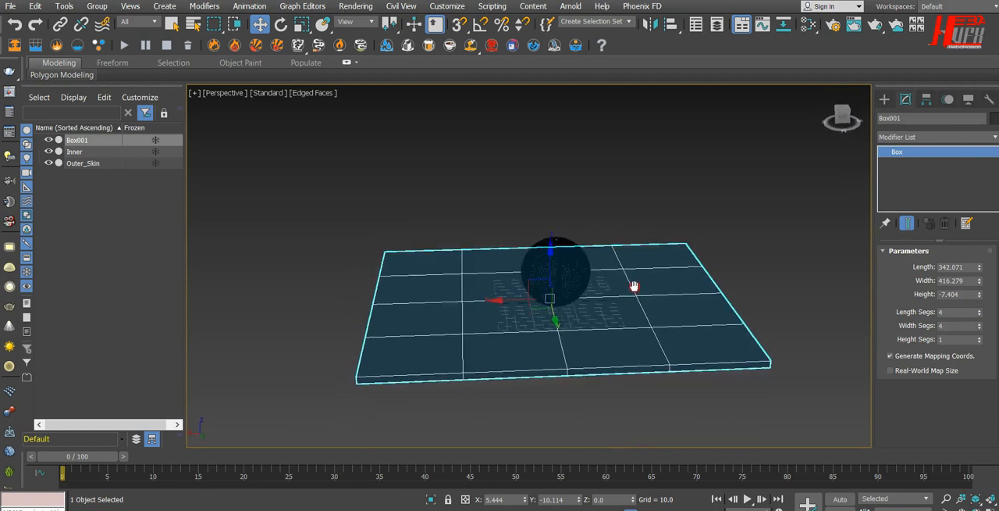
scroll(564, 304, "up", 3)
scroll(563, 304, "up", 2)
middle_click_drag(672, 325, 705, 309, "alt")
left_click(651, 142)
left_click(695, 329)
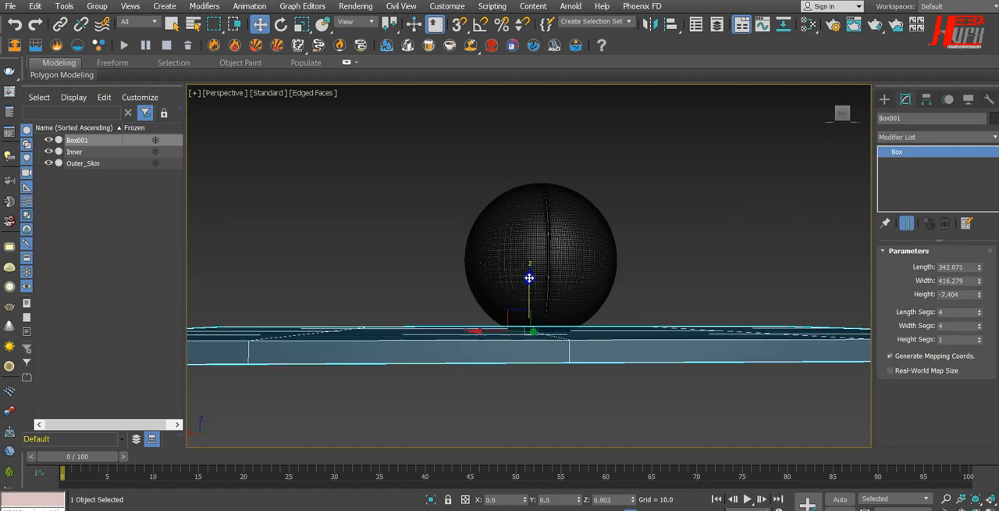
left_click(673, 273)
mouse_move(674, 277)
middle_mouse_down("alt")
mouse_move(667, 305)
mouse_move(676, 304)
mouse_move(667, 292)
middle_mouse_up("alt")
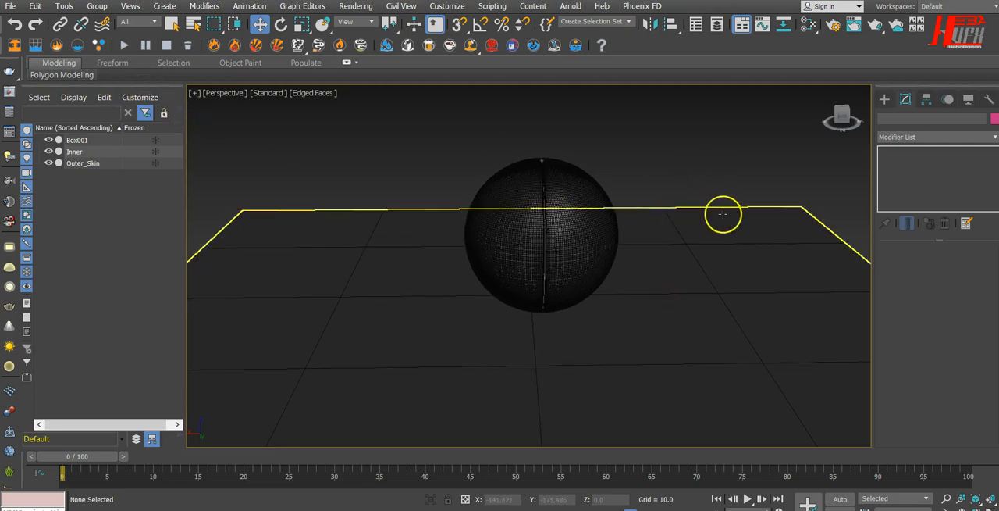
Create a tyFlow object on the floor beside the sphere and expand its About information.
left_click(885, 99)
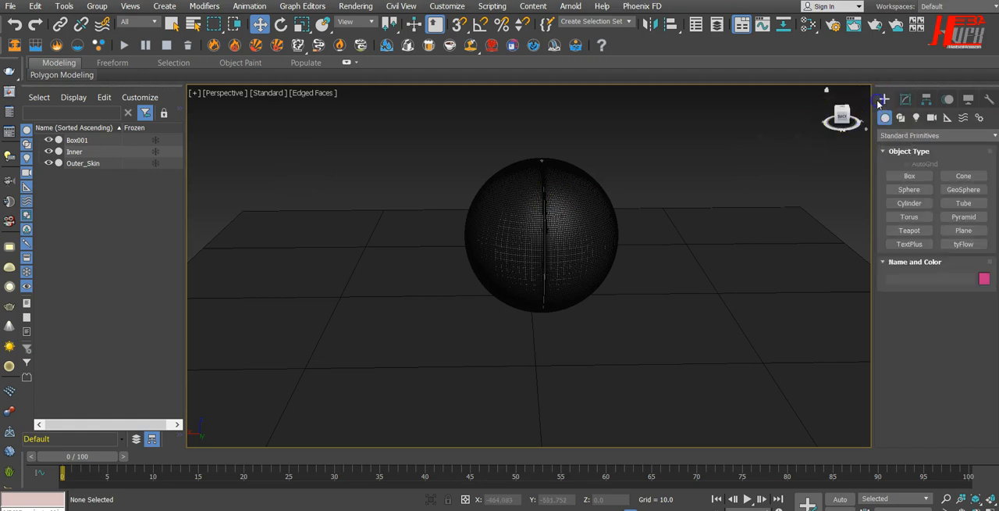
left_click(966, 245)
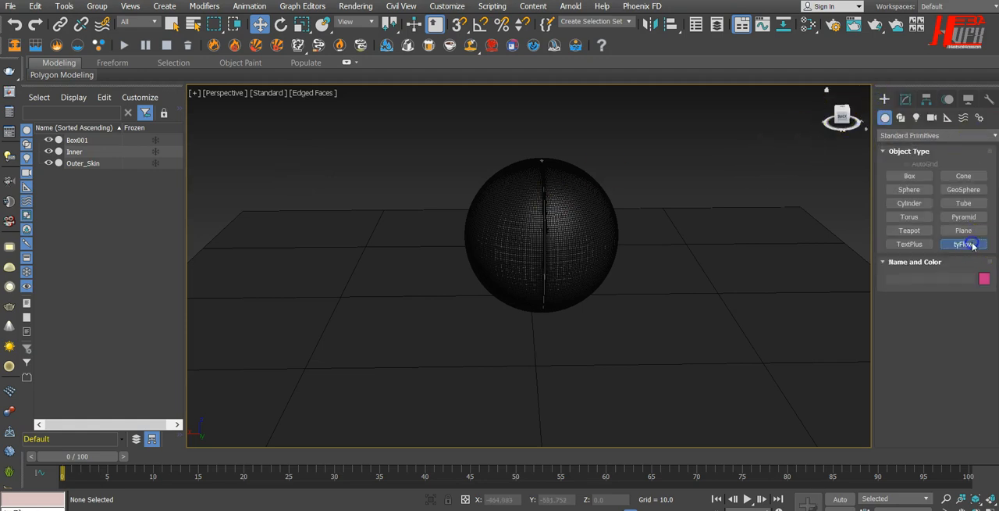
left_click(752, 247)
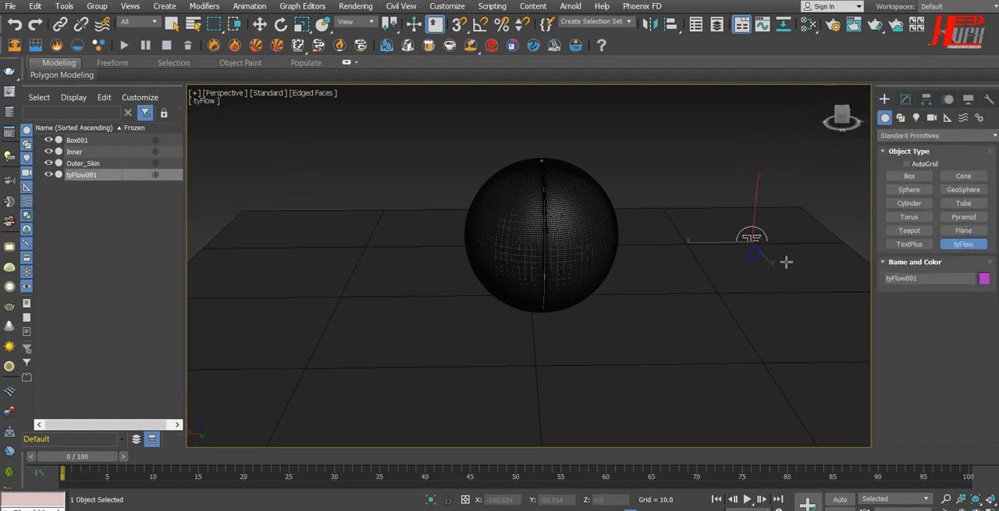
left_click(905, 99)
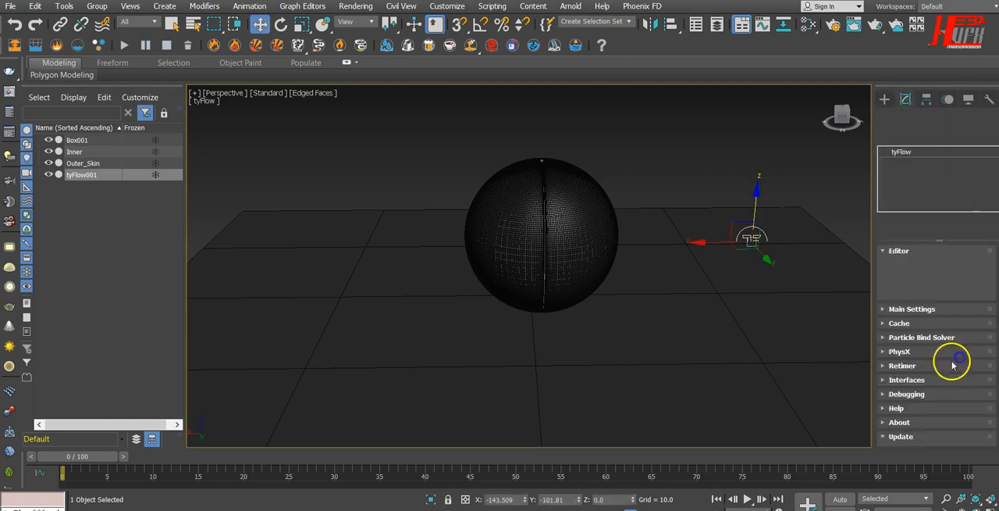
scroll(953, 374, "down", 2)
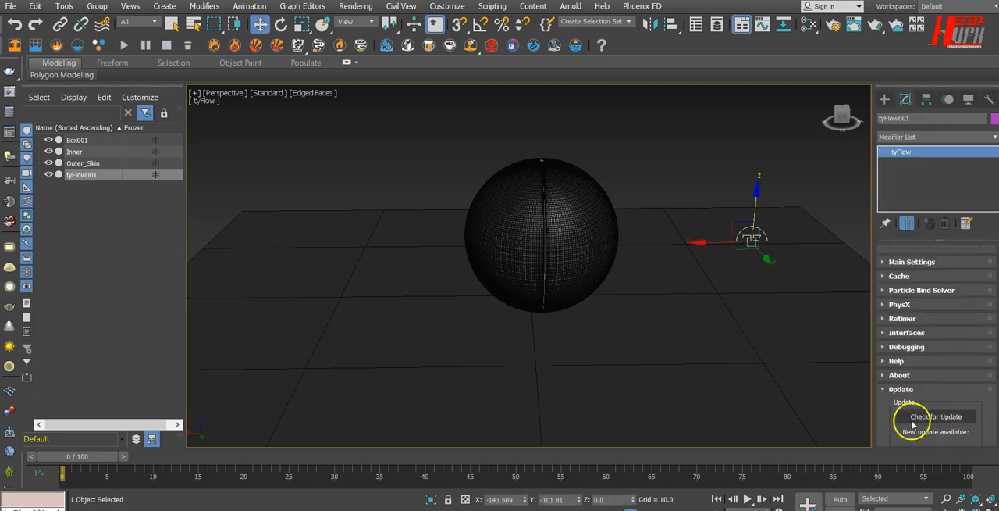
left_click_drag(896, 437, 894, 352)
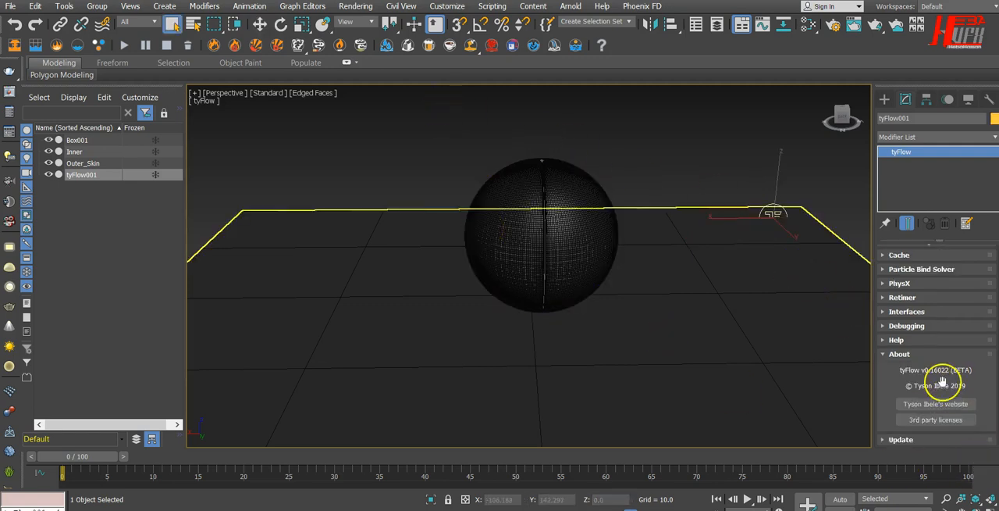
Move the tyFlow icon above the floor and closer to the sphere, to about X -134, Y -156, Z 30.
left_click(260, 24)
left_click_drag(778, 171, 783, 124)
left_click_drag(742, 180, 680, 185)
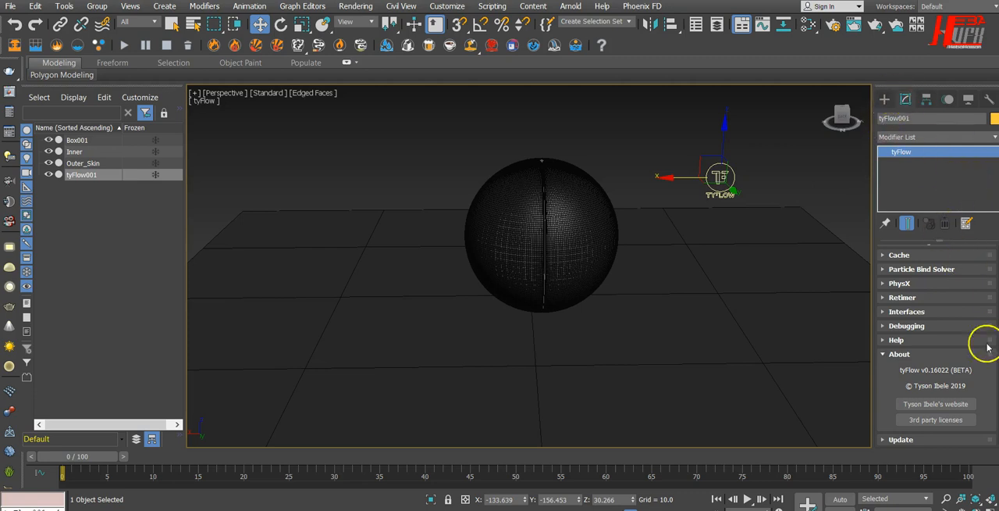
Open the tyFlow editor and arrange it beside the sphere so both can be seen.
scroll(984, 406, "up", 4)
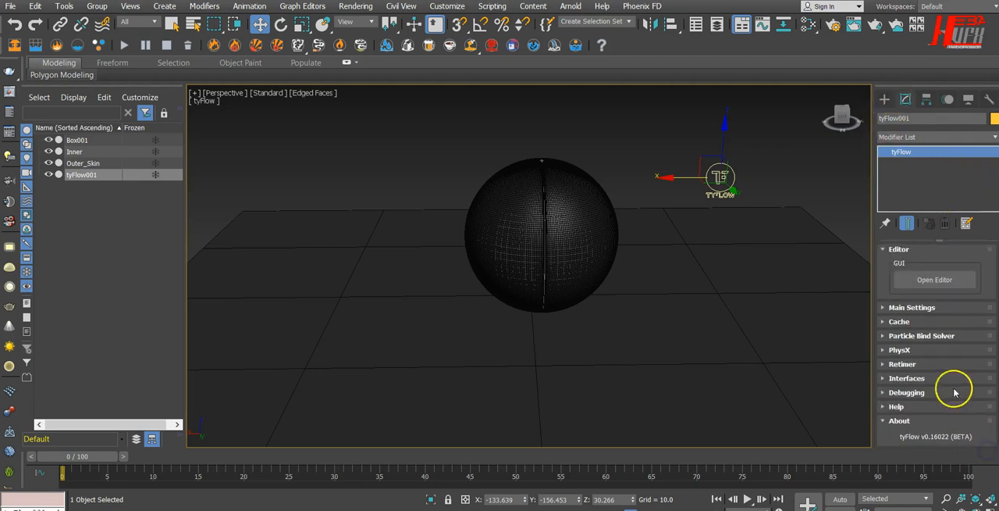
left_click(950, 278)
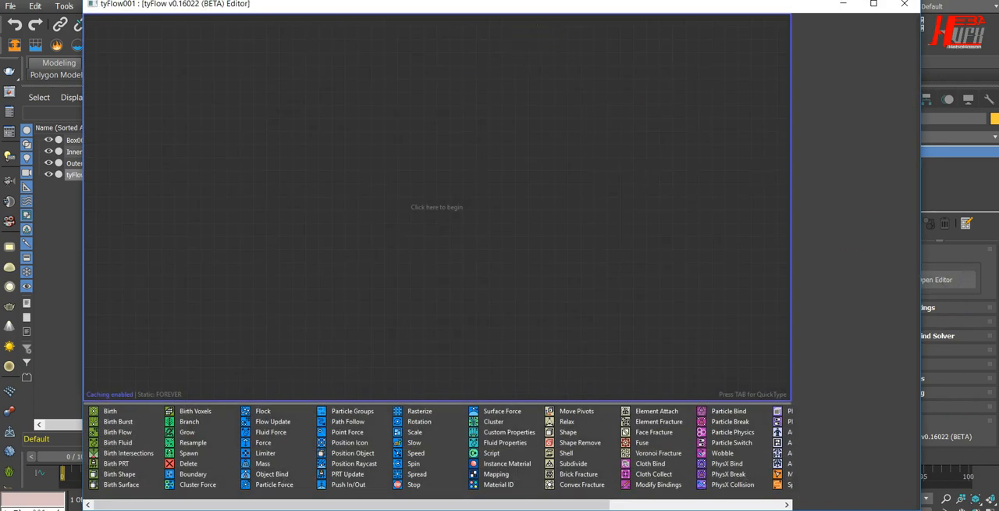
left_click_drag(132, 7, 624, 111)
middle_click_drag(463, 204, 363, 192)
middle_click_drag(377, 344, 381, 346, "alt")
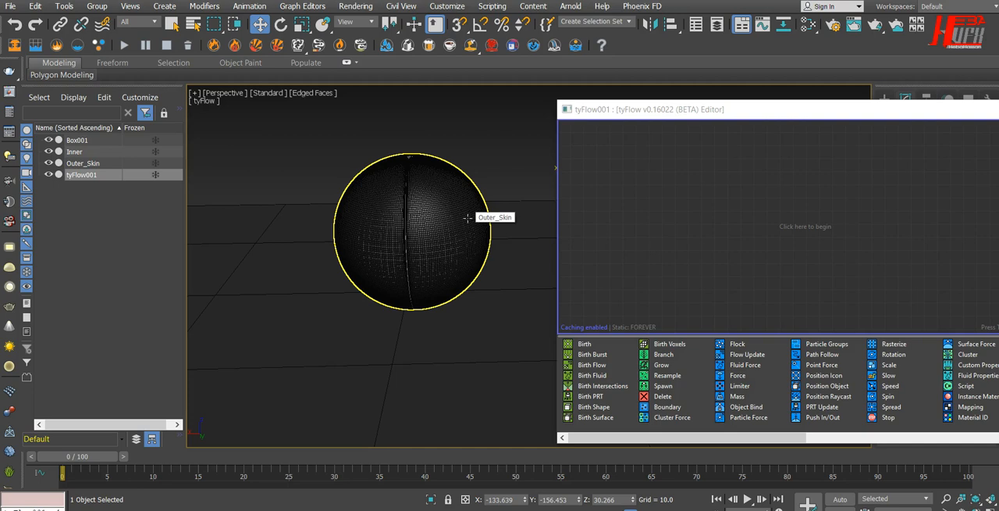
left_click_drag(736, 110, 631, 93)
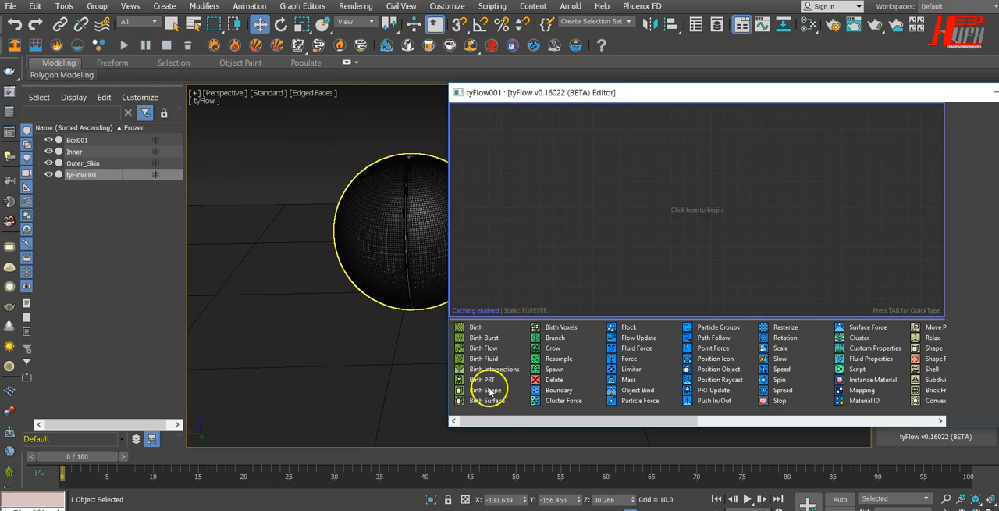
Create a new event with a Birth Shape operator and pick Outer_Skin as its object.
left_click_drag(488, 396, 544, 171)
left_click_drag(559, 138, 561, 140)
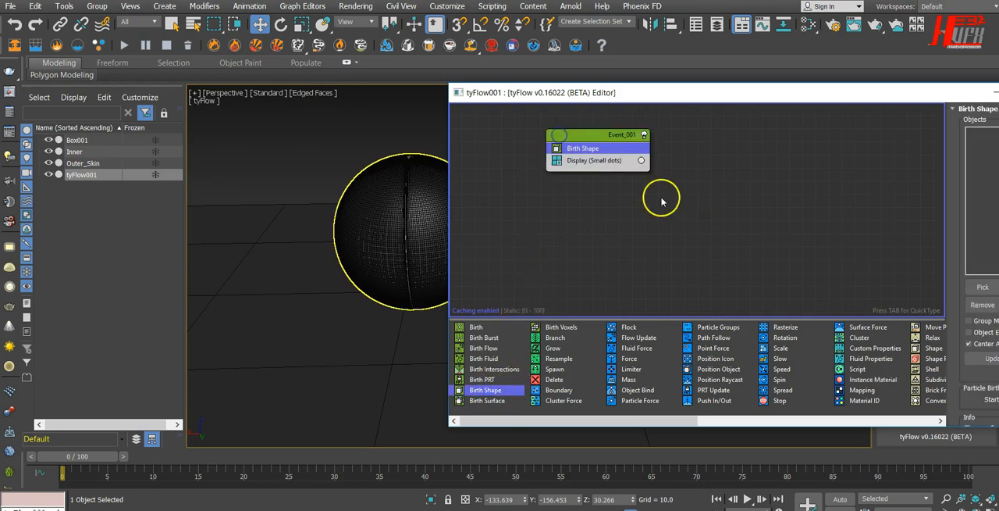
left_click_drag(732, 94, 695, 87)
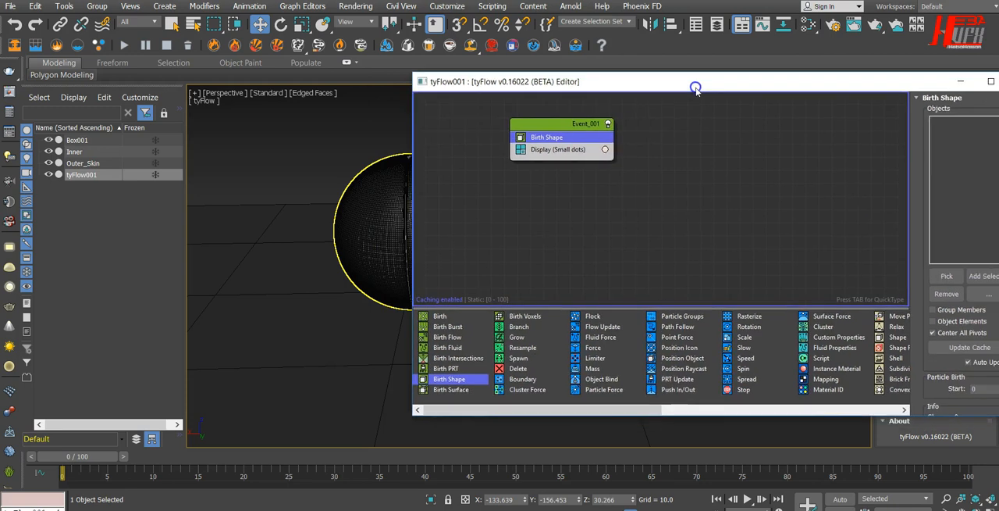
left_click(947, 276)
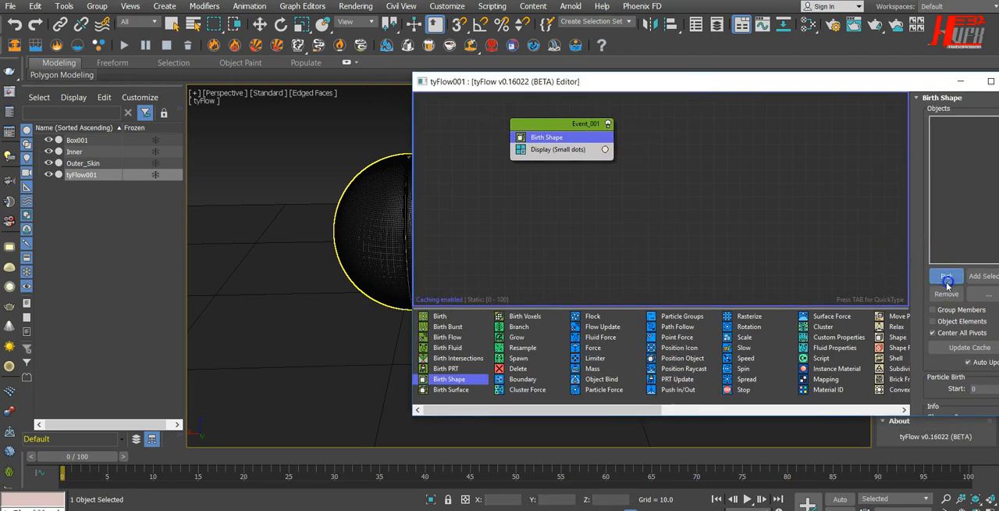
left_click(362, 211)
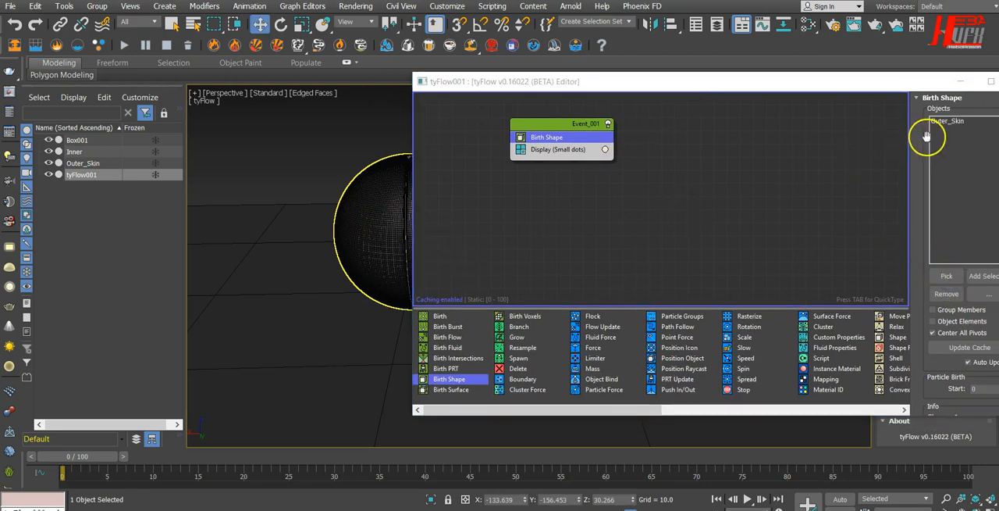
mouse_move(798, 83)
left_mouse_down()
mouse_move(729, 74)
mouse_move(792, 80)
left_mouse_up()
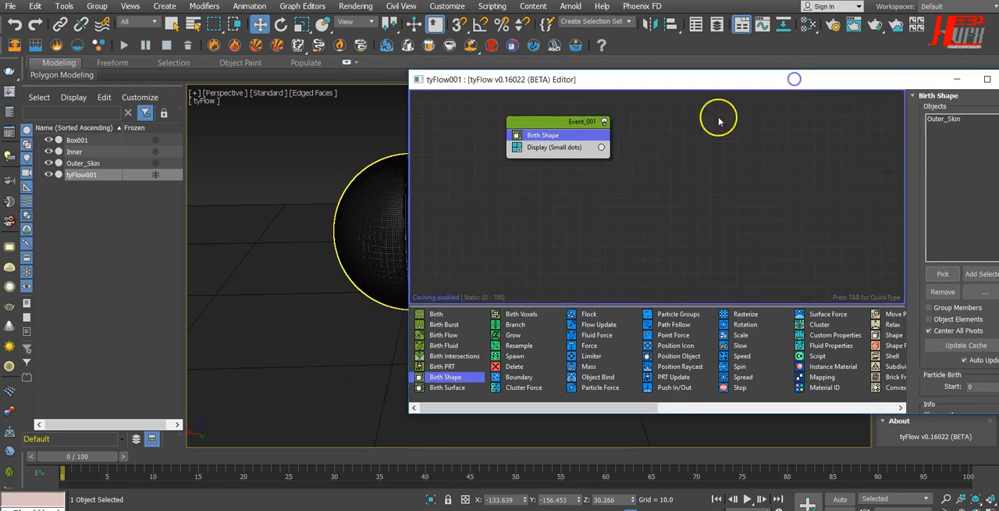
Narrow and reposition the tyFlow editor so the whole sphere and the full Birth Shape settings are visible.
left_click(559, 148)
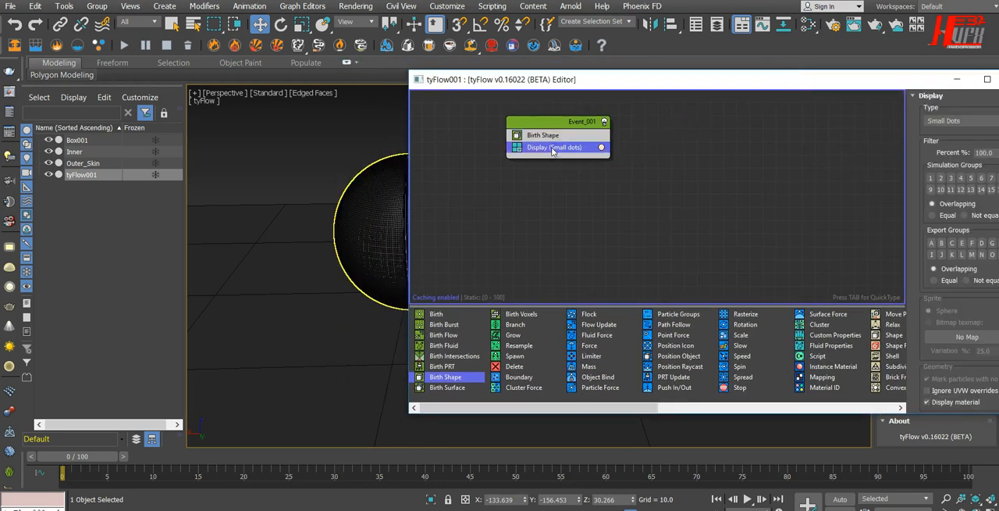
left_click(544, 136)
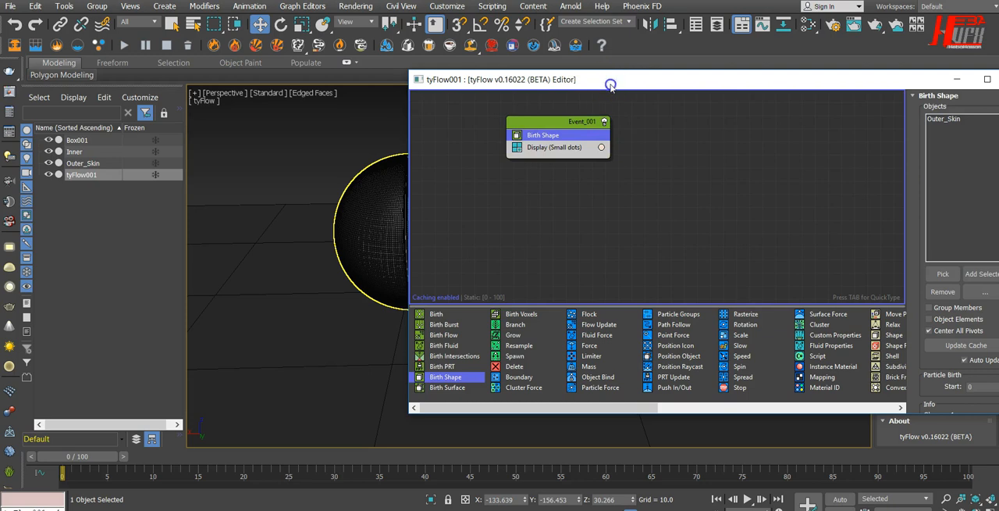
left_click_drag(613, 80, 614, 61)
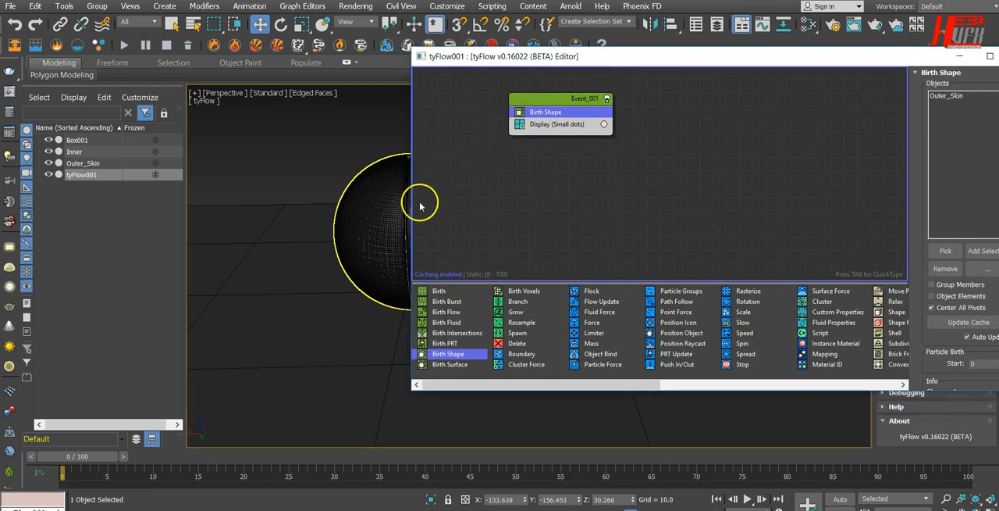
left_click_drag(409, 206, 518, 209)
left_click_drag(696, 60, 661, 58)
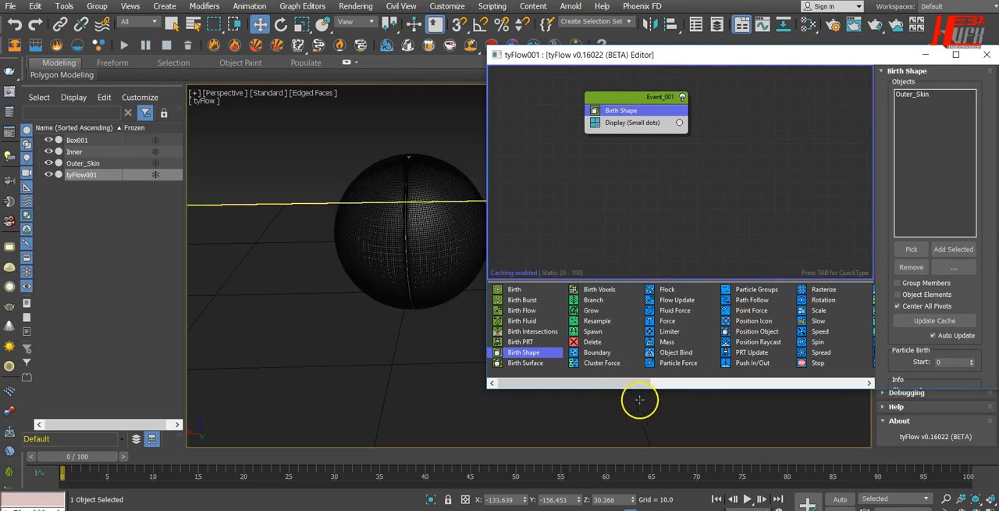
Add a Cloth Bind operator to the event directly below Birth Shape.
left_click_drag(637, 385, 590, 381)
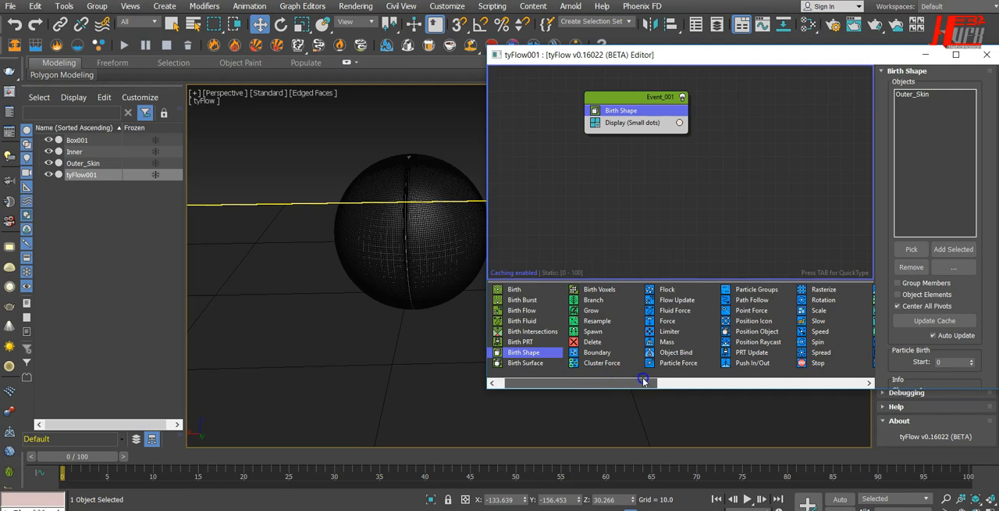
left_click_drag(645, 381, 714, 381)
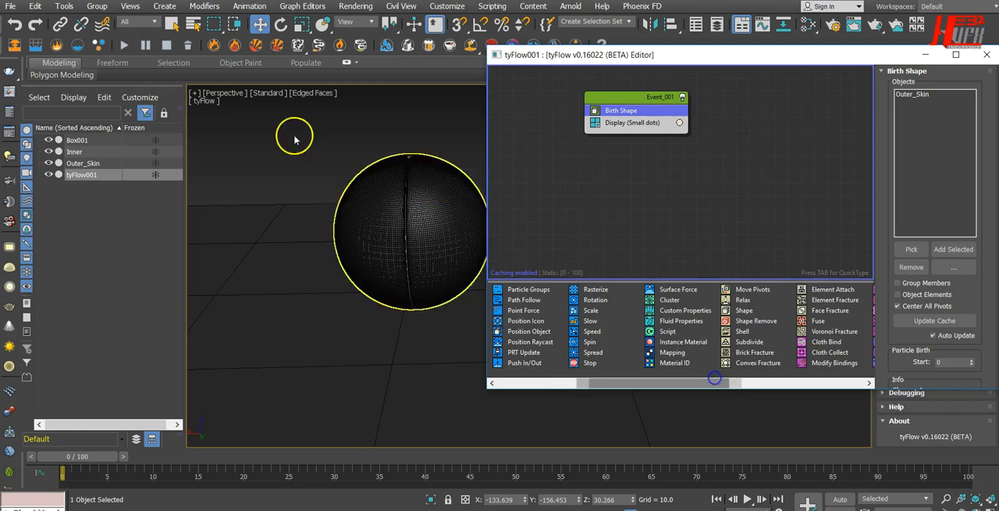
left_click_drag(821, 344, 698, 234)
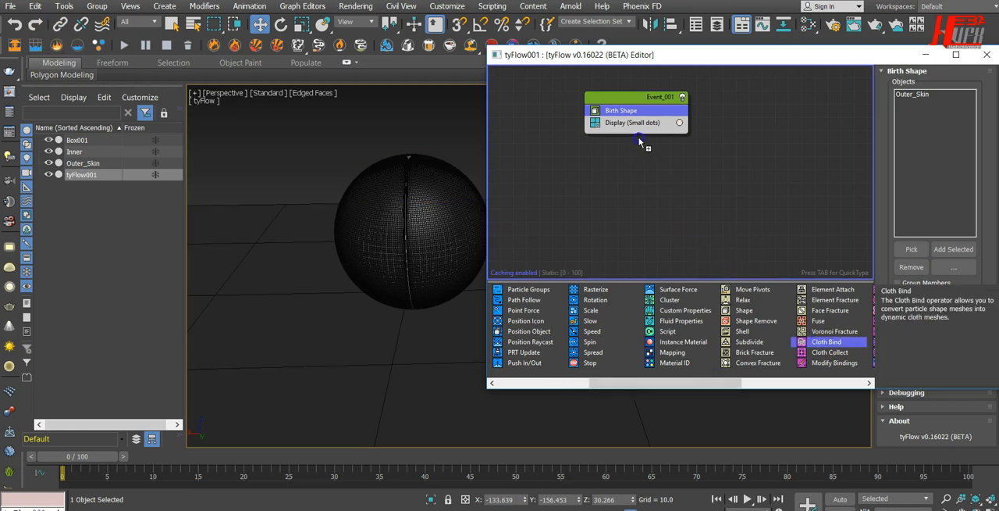
left_click_drag(639, 116, 639, 117)
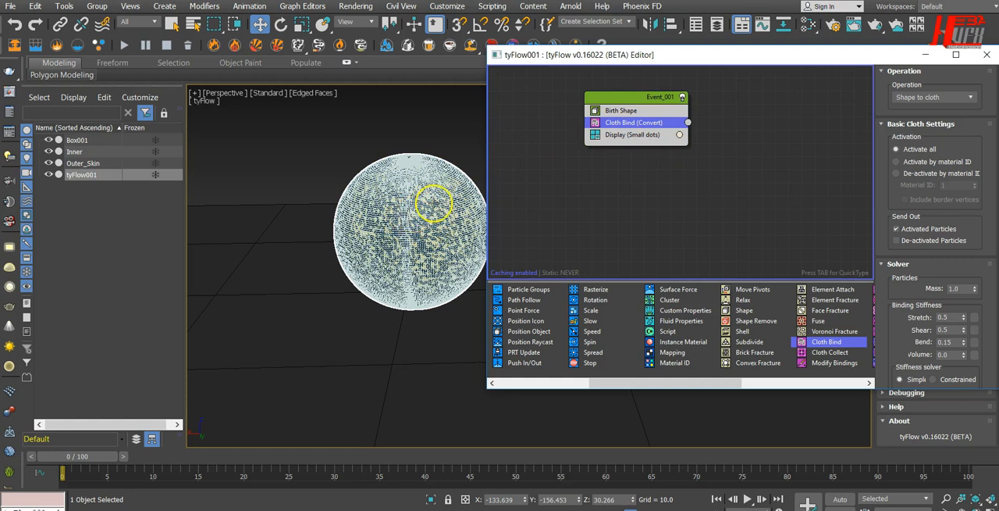
Hide the Inner and Outer_Skin objects and move the tyFlow editor aside so the whole particle sphere is visible.
scroll(404, 223, "up", 3)
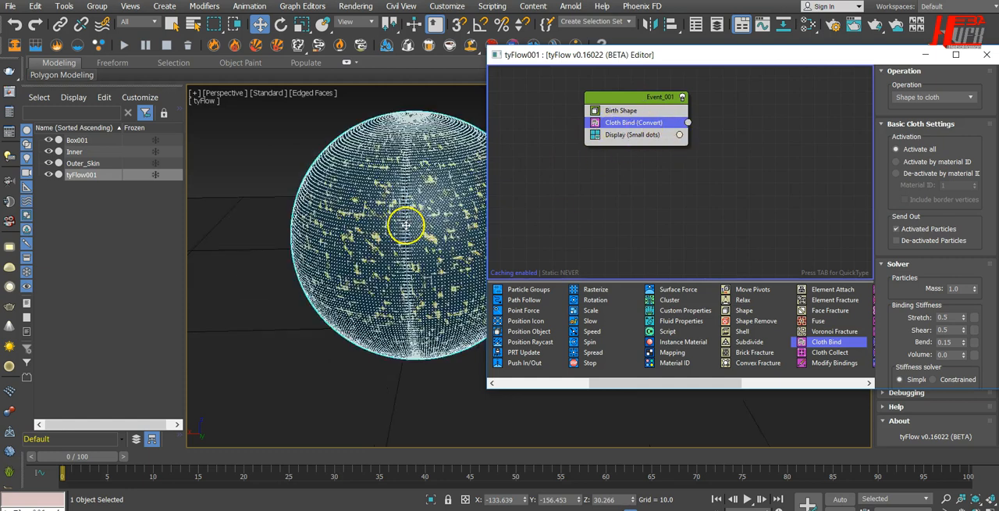
left_click(291, 133)
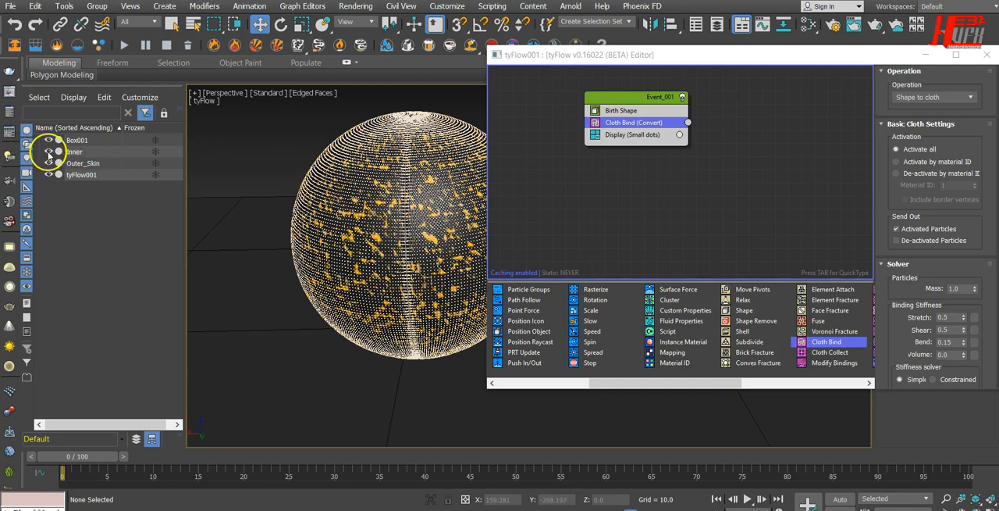
left_click(48, 151)
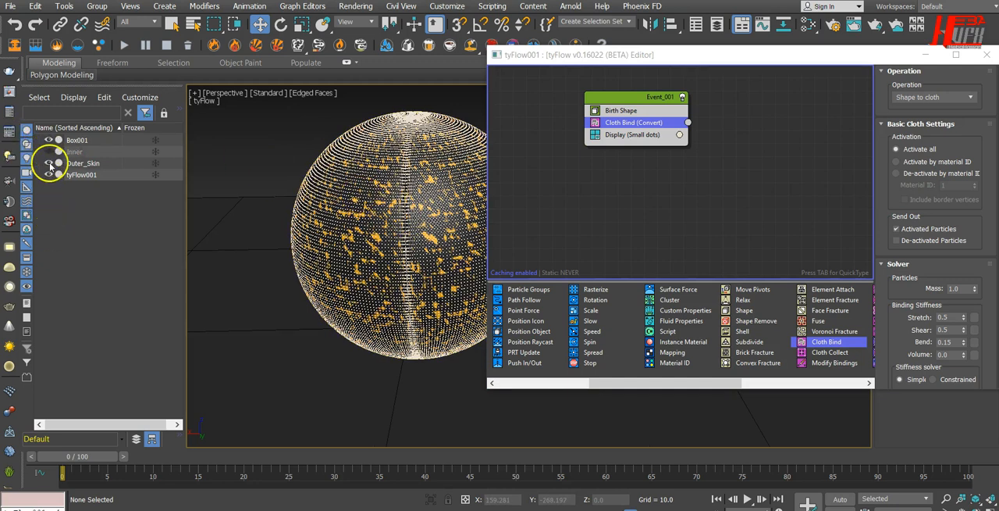
left_click(49, 164)
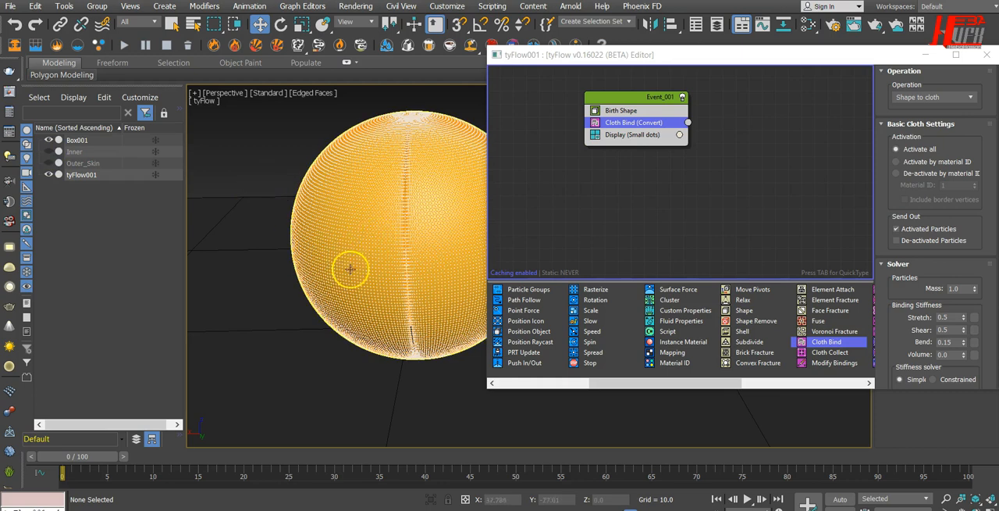
left_click_drag(599, 53, 635, 52)
middle_click_drag(486, 284, 445, 290)
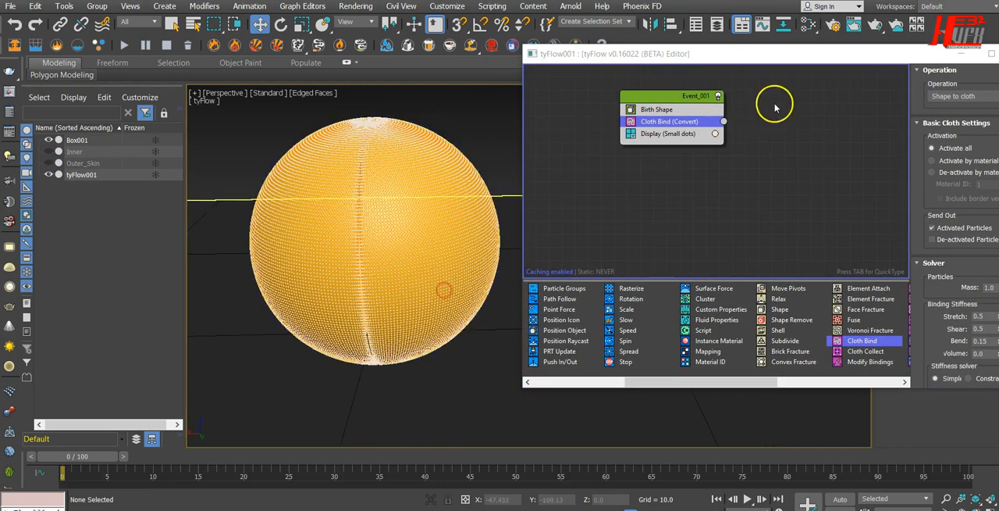
Set the Cloth Bind binding stiffness to Stretch 0.85, Shear 0.8 and Bend 0.5, with the Constrained stiffness solver.
left_click_drag(858, 52, 808, 40)
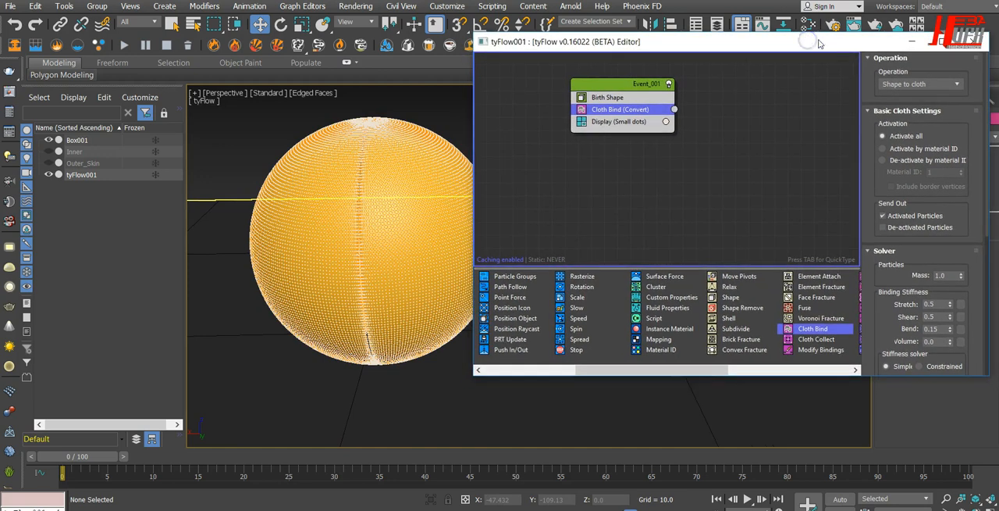
left_click_drag(933, 242, 947, 141)
left_click(942, 202)
left_click_drag(944, 203, 844, 203)
type("0.8")
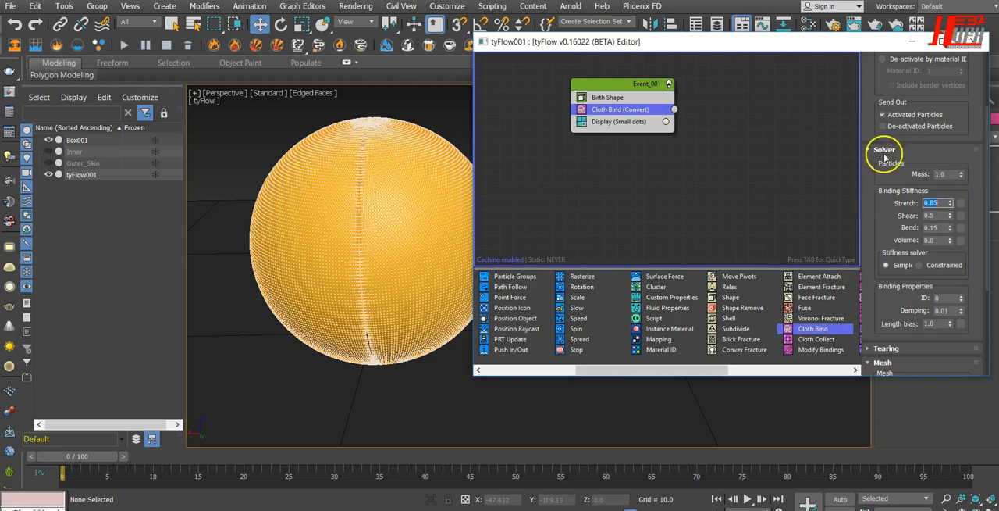
left_click(942, 217)
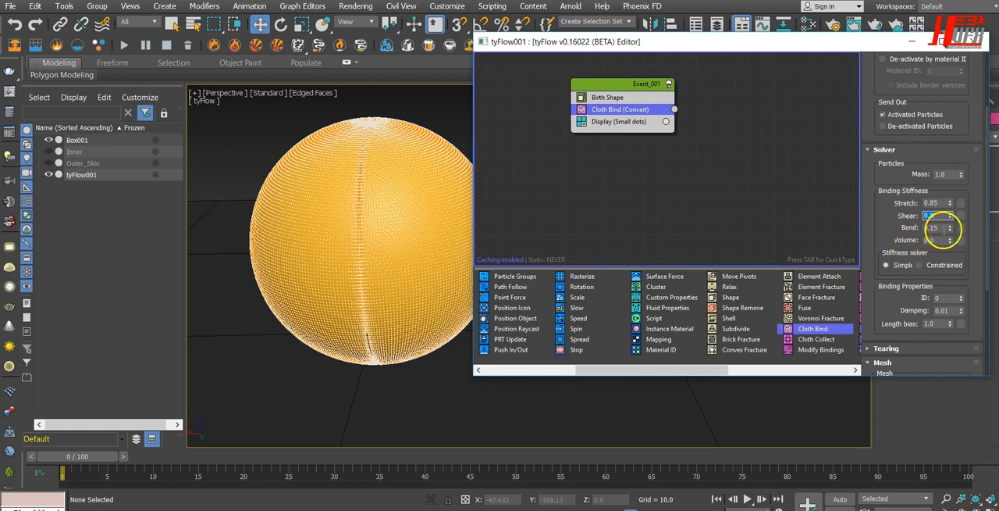
left_click(933, 227)
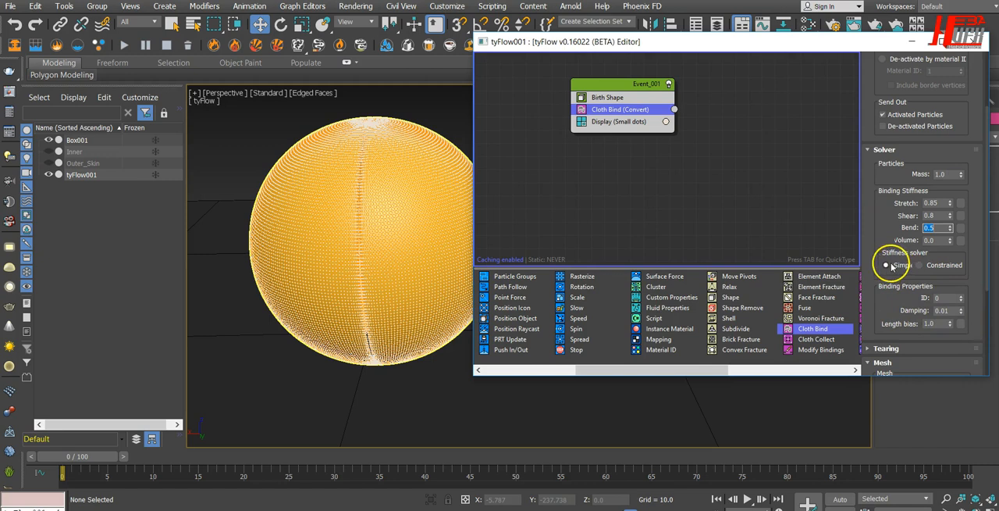
left_click(919, 265)
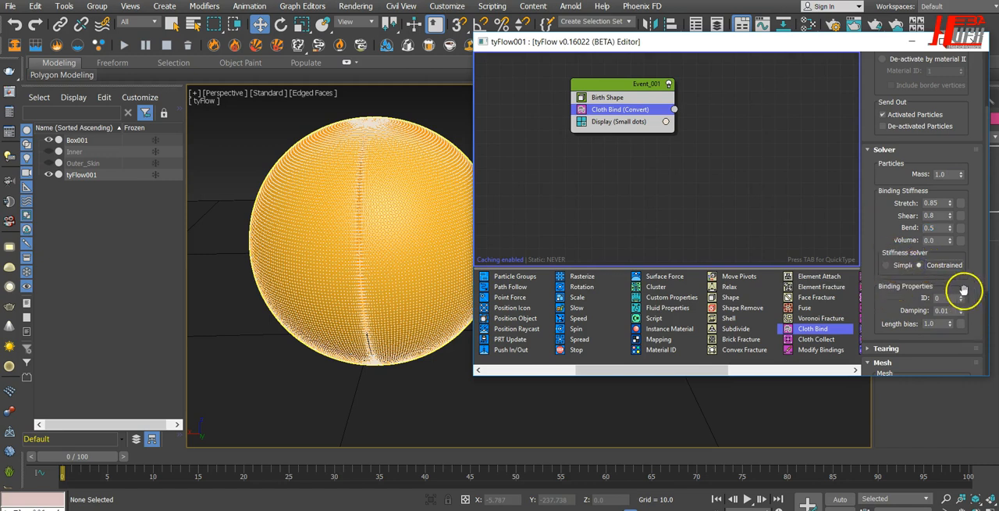
Look through the remaining Cloth Bind settings, including the binding properties and the mesh options.
left_click_drag(963, 286, 973, 215)
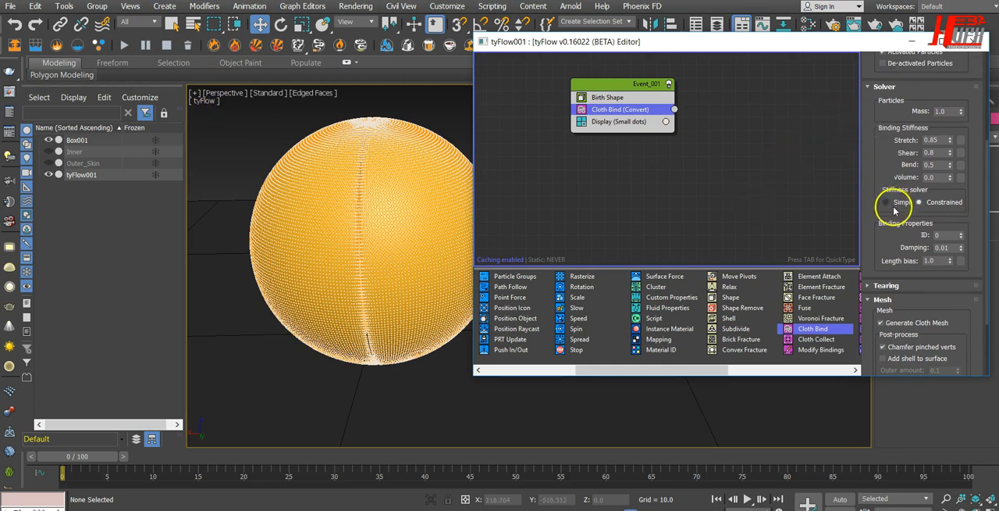
left_click_drag(883, 160, 882, 142)
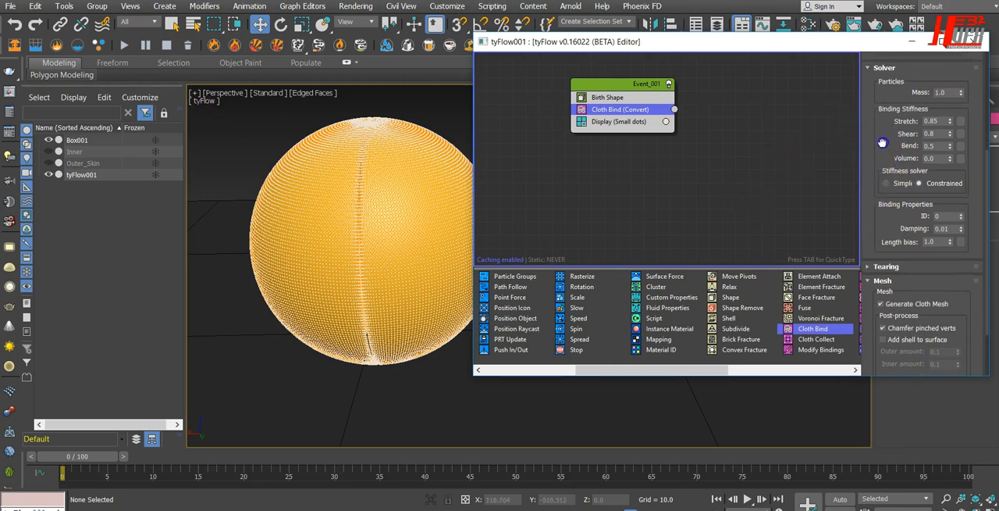
left_click_drag(892, 219, 895, 140)
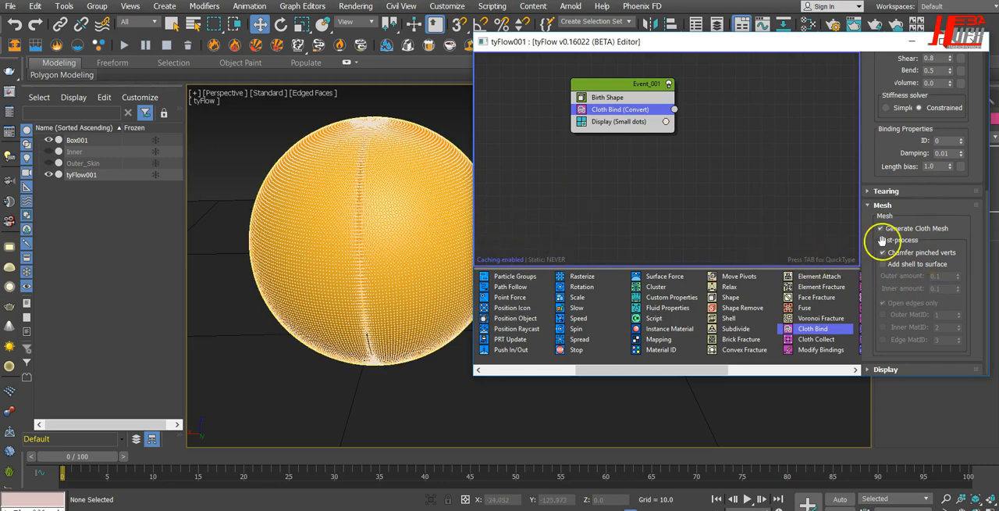
scroll(976, 167, "up", 10)
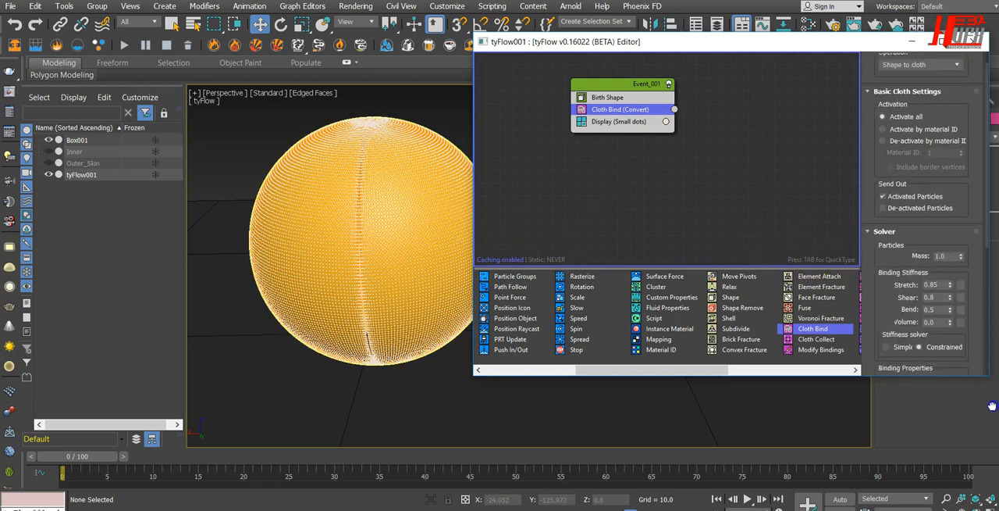
left_click_drag(976, 501, 979, 455)
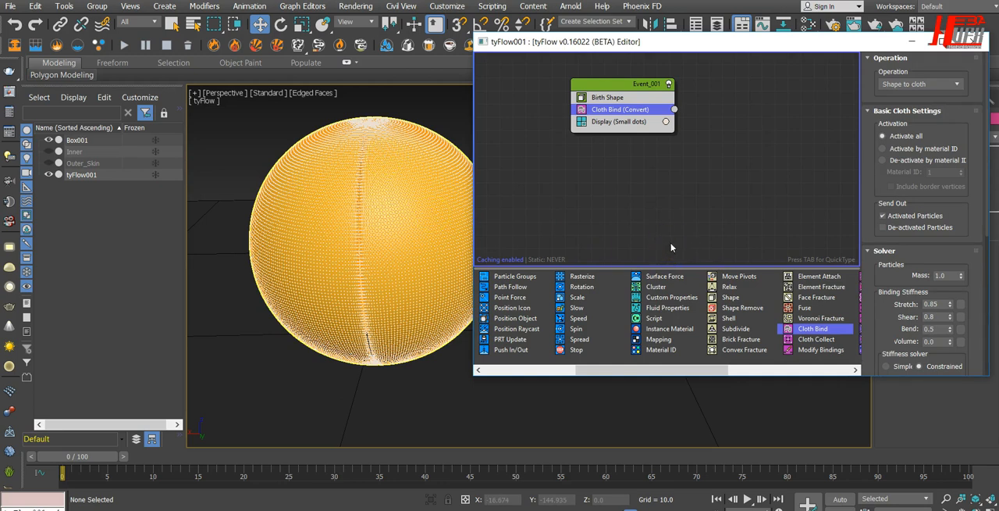
Add a Particle Switch operator to the event between Cloth Bind and Display.
left_click_drag(661, 44, 688, 47)
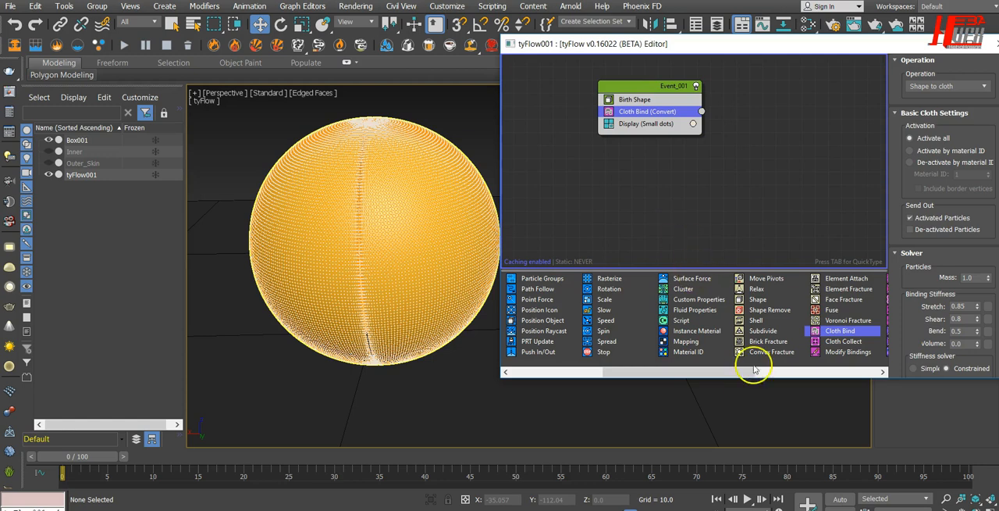
left_click_drag(734, 371, 807, 373)
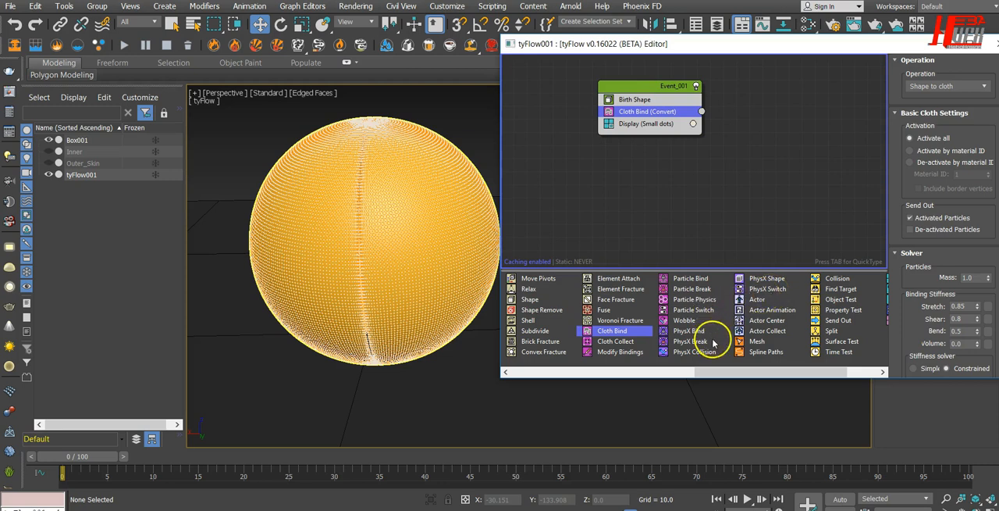
left_click_drag(700, 313, 661, 121)
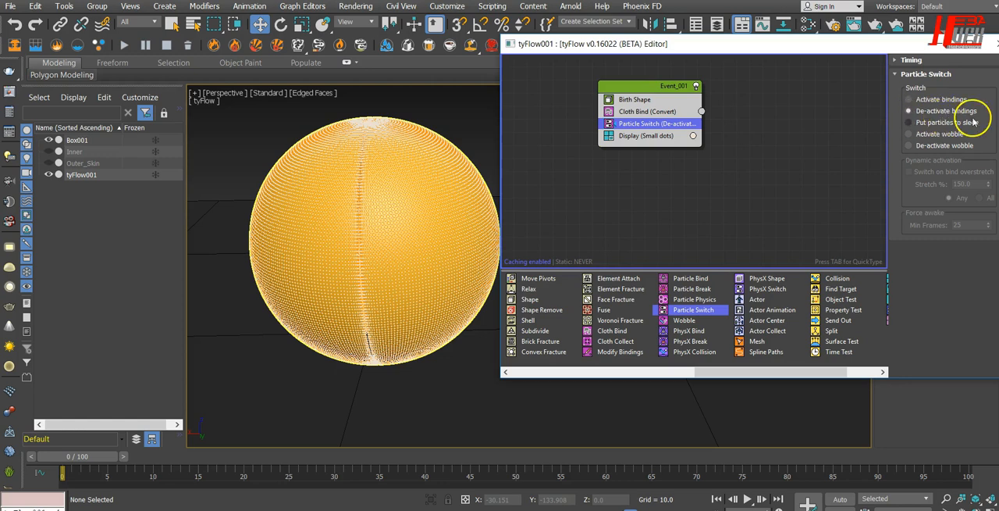
Rename the event that holds the cloth operators to Ty_intiCloth.
left_click_drag(890, 48, 830, 60)
right_click(611, 100)
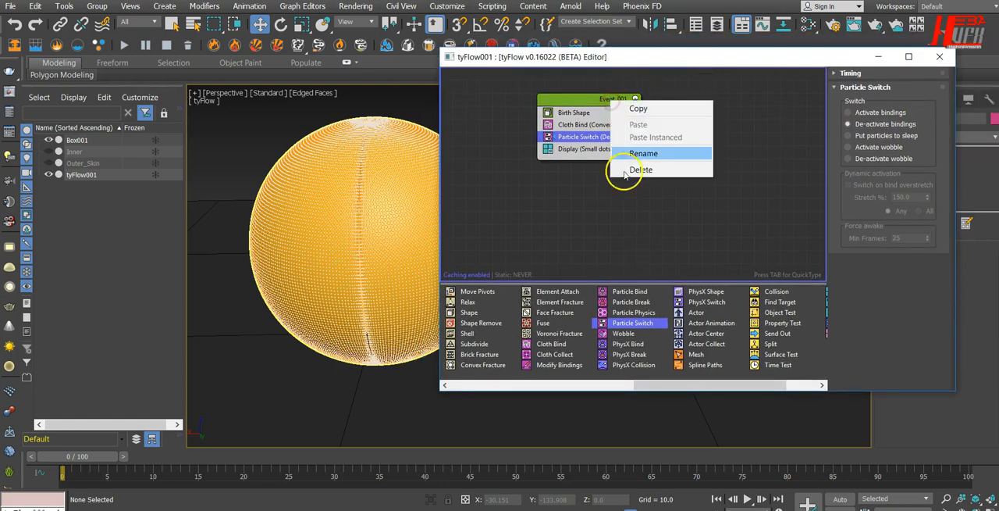
left_click(633, 154)
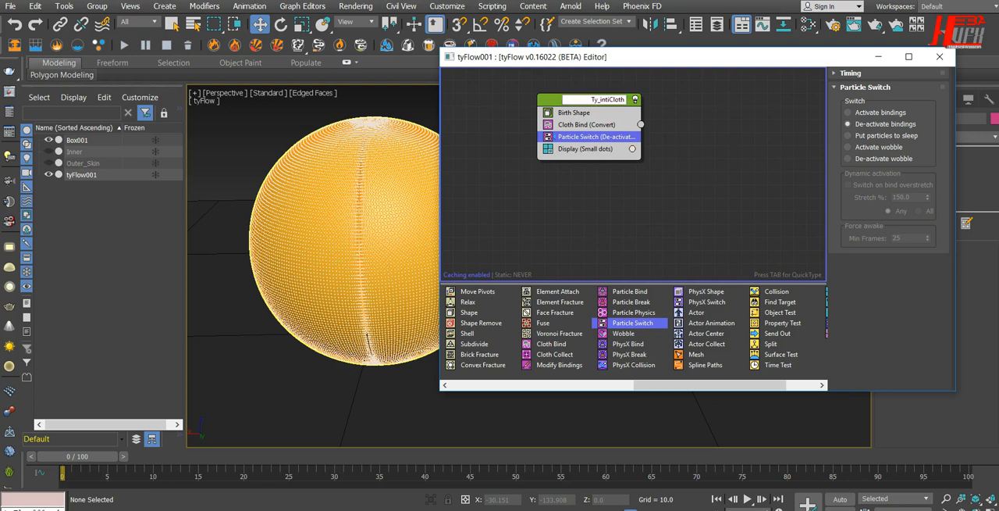
key("Return")
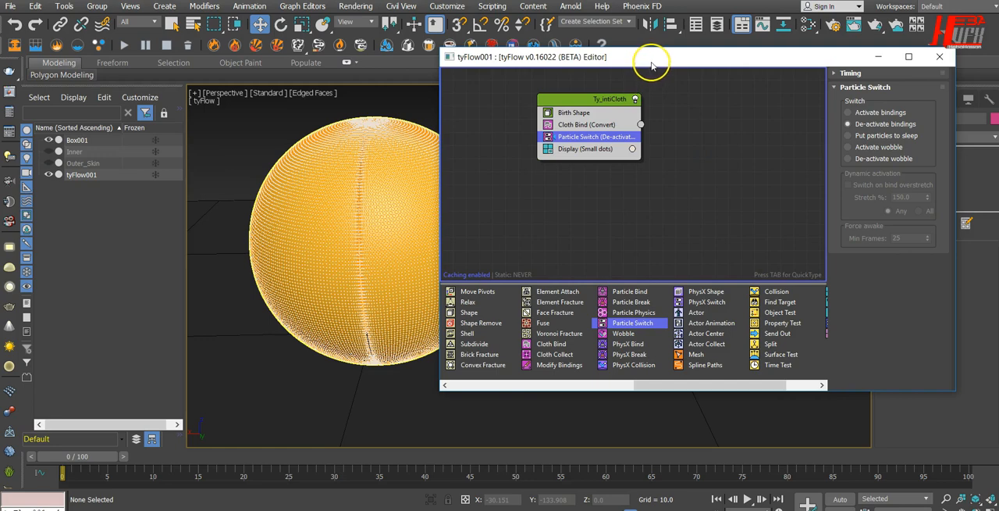
Check the cloth particle sphere from a lower viewing angle, leave nothing selected, and close the tyFlow editor.
left_click_drag(651, 57, 723, 57)
middle_click_drag(372, 310, 375, 295, "alt")
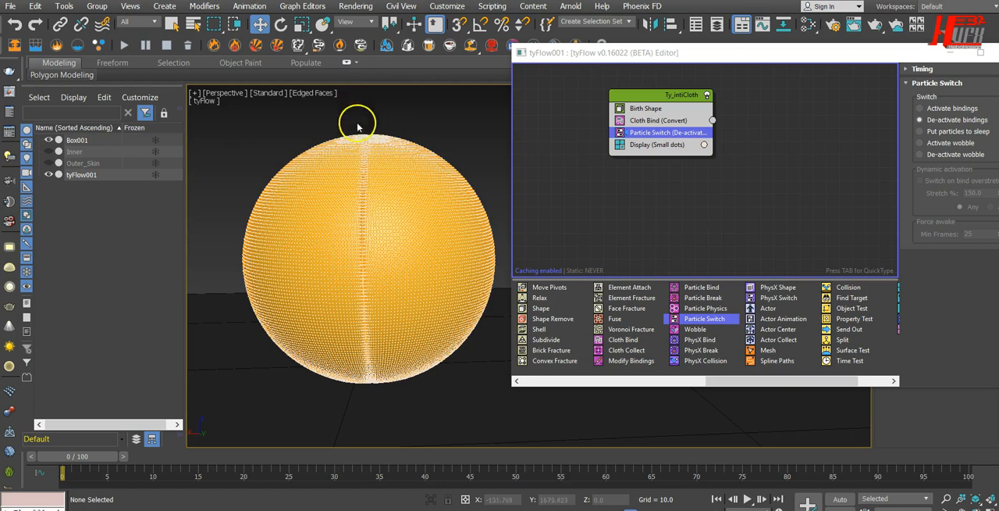
left_click(357, 266)
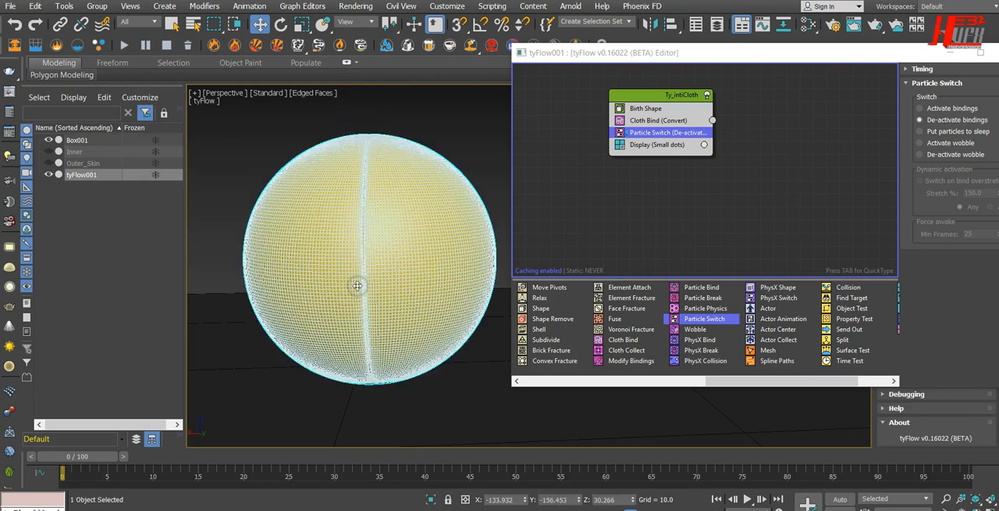
left_click(453, 123)
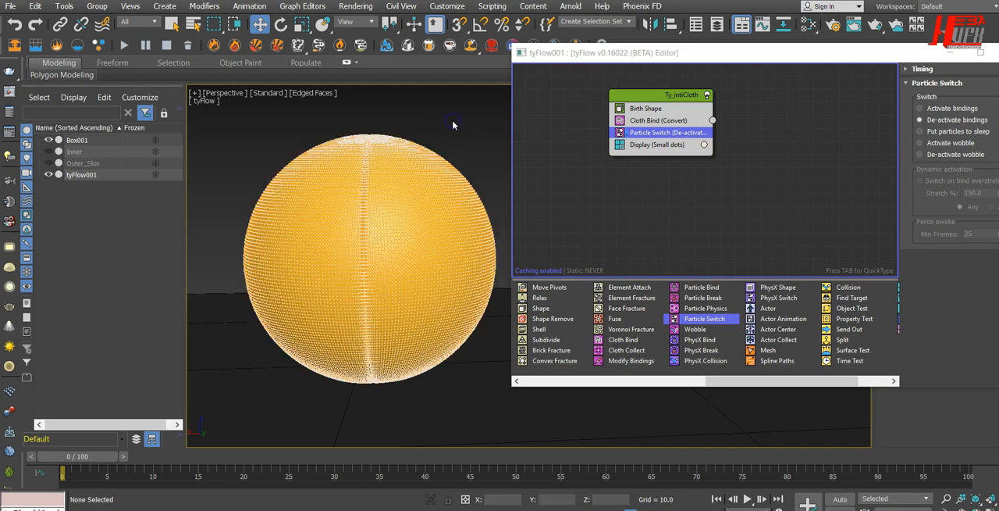
left_click_drag(722, 51, 537, 62)
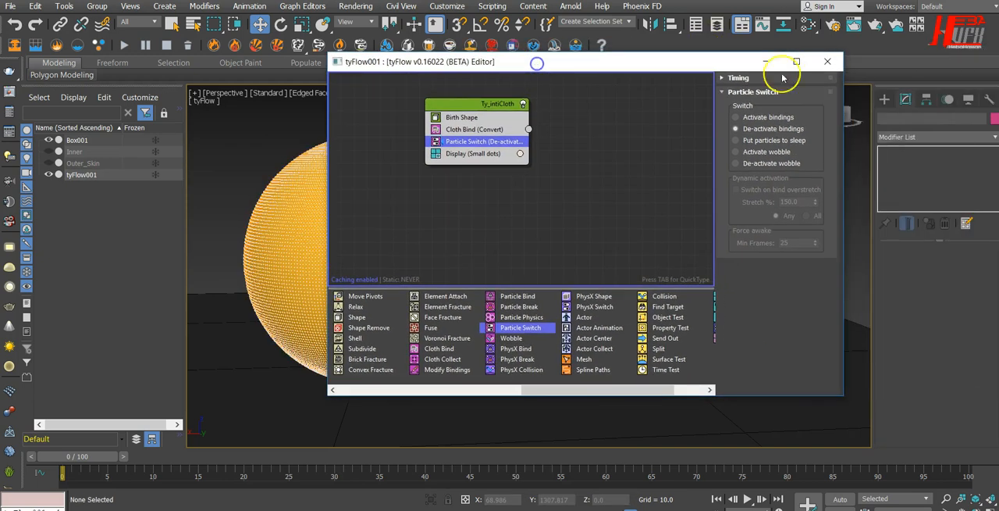
left_click(828, 62)
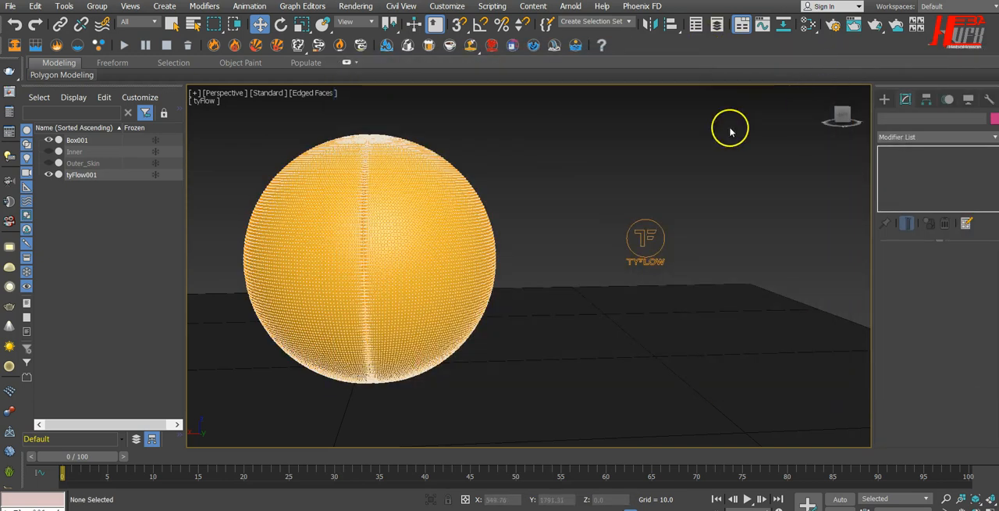
In the Top view, create a sphere with a radius of about 20 centred on the star-shaped gap in the skin.
left_click(885, 100)
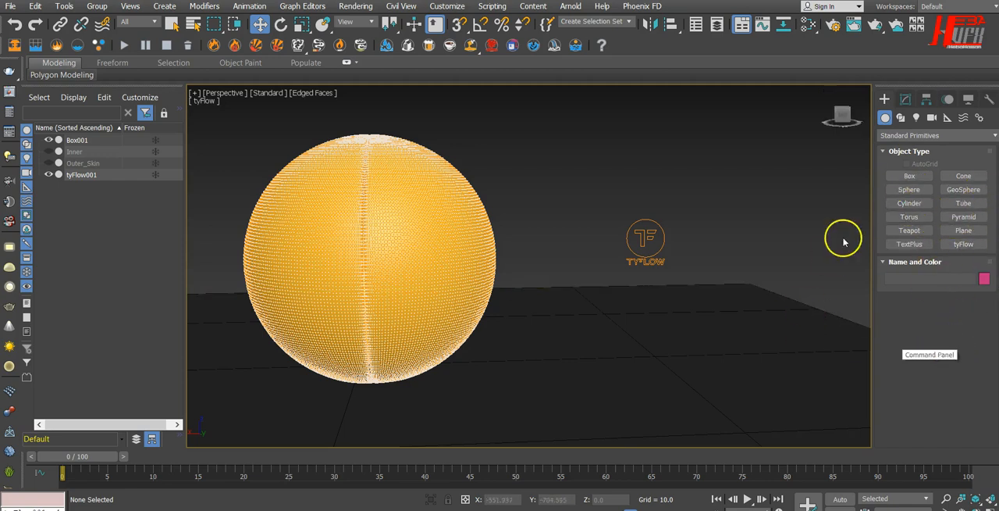
left_click(910, 190)
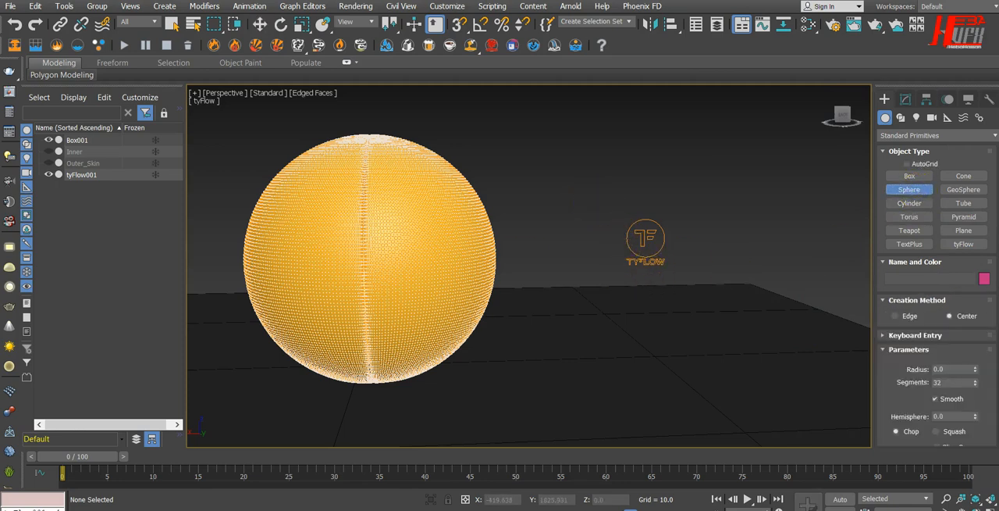
key("t")
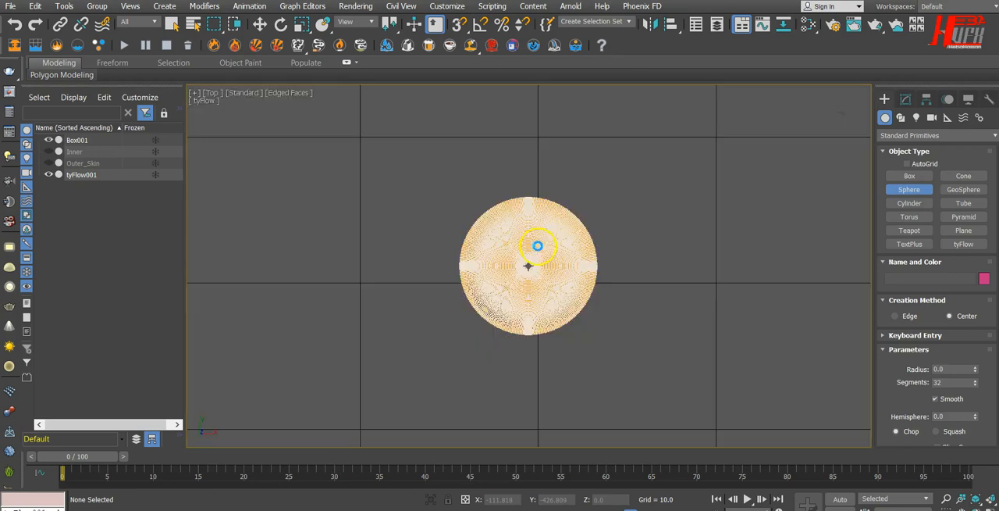
scroll(529, 267, "up", 10)
scroll(528, 266, "up", 3)
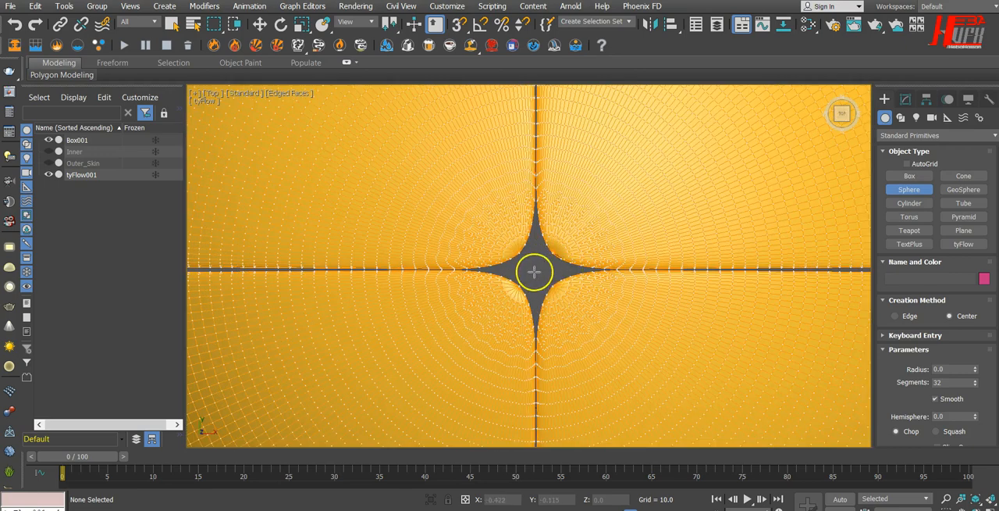
left_click_drag(539, 272, 797, 190)
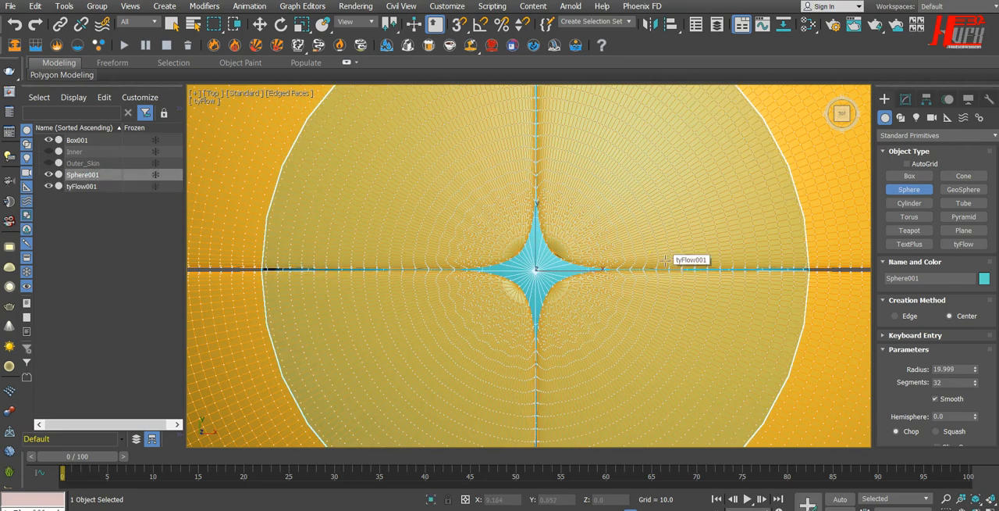
In the Perspective view, move the helper sphere straight up above the particle skin to a height of about 141.8.
key("p")
scroll(658, 274, "down", 6)
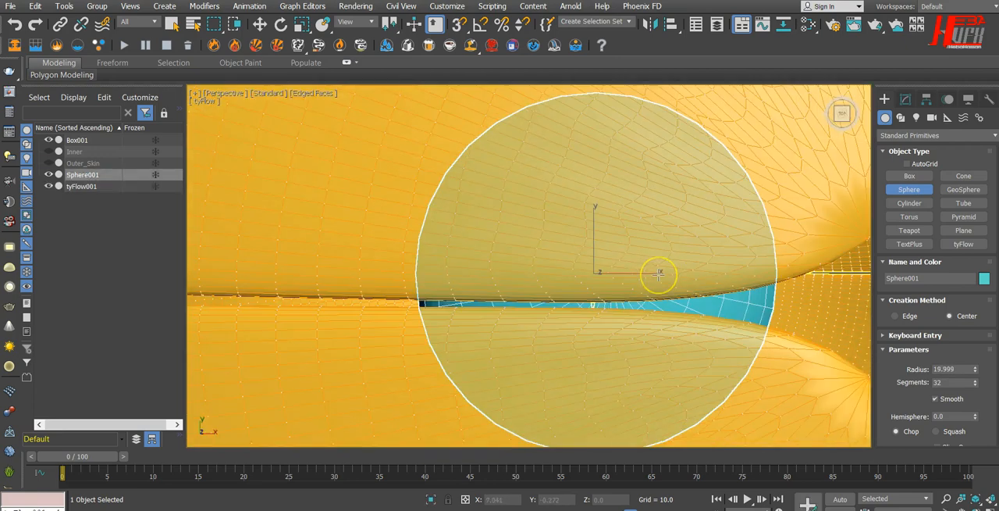
scroll(658, 274, "down", 10)
left_click_drag(664, 322, 679, 277)
right_click(679, 276)
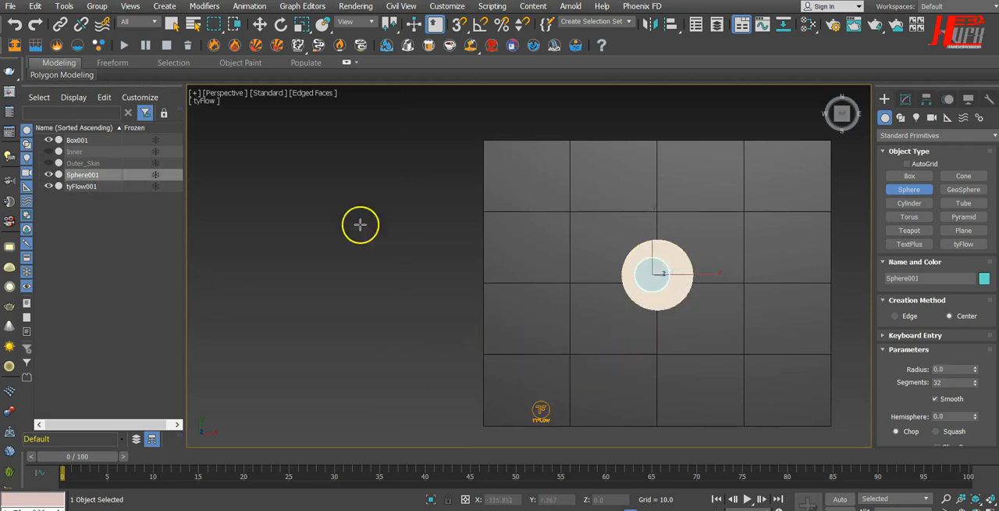
key("w")
middle_click_drag(520, 370, 575, 272, "alt")
mouse_move(584, 307)
middle_mouse_down("alt")
mouse_move(528, 324)
mouse_move(659, 296)
mouse_move(385, 299)
mouse_move(620, 317)
mouse_move(560, 312)
mouse_move(664, 286)
mouse_move(550, 328)
mouse_move(596, 328)
mouse_move(593, 316)
middle_mouse_up("alt")
scroll(551, 328, "up", 3)
left_click_drag(503, 242, 515, 39)
middle_click_drag(581, 209, 586, 278)
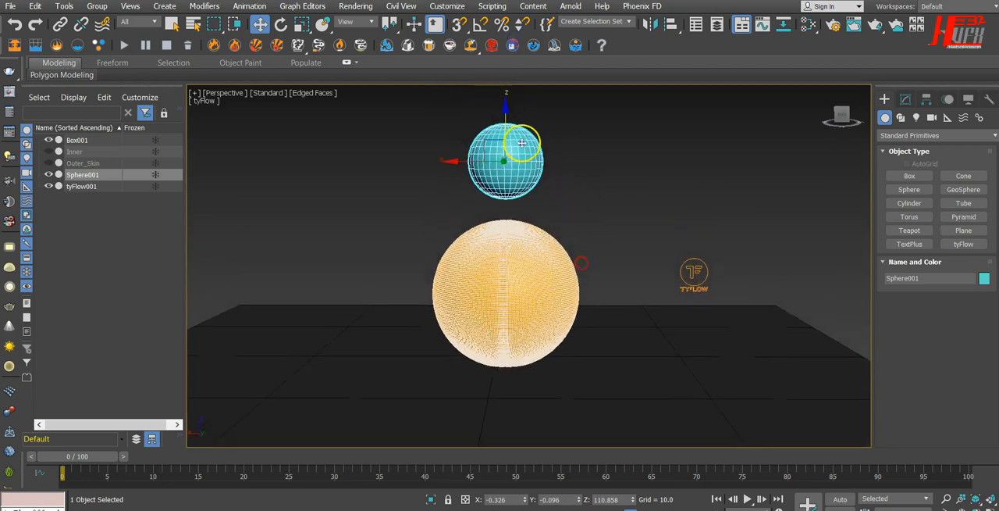
left_click_drag(507, 111, 517, 51)
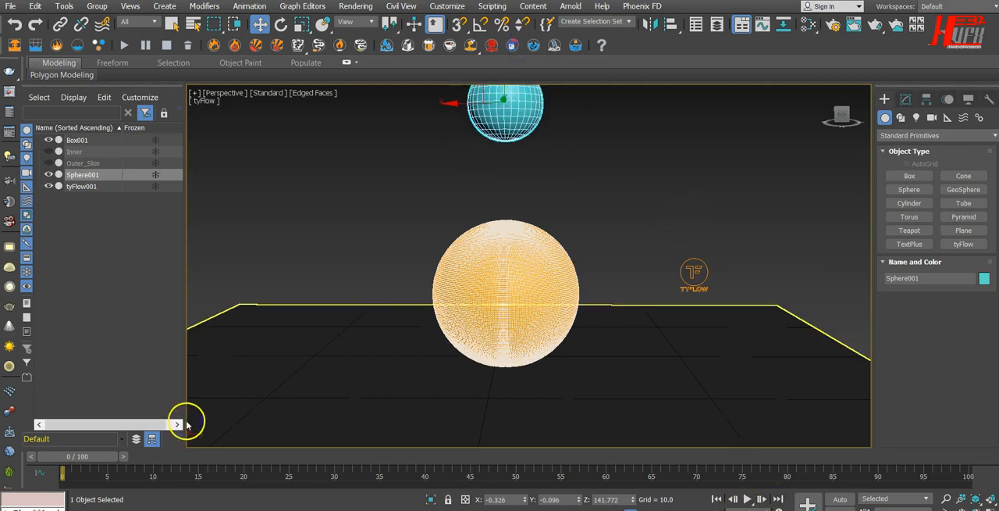
Set the animation frame rate to Film and the end time to frame 400.
right_click(718, 500)
left_click_drag(593, 277, 538, 281)
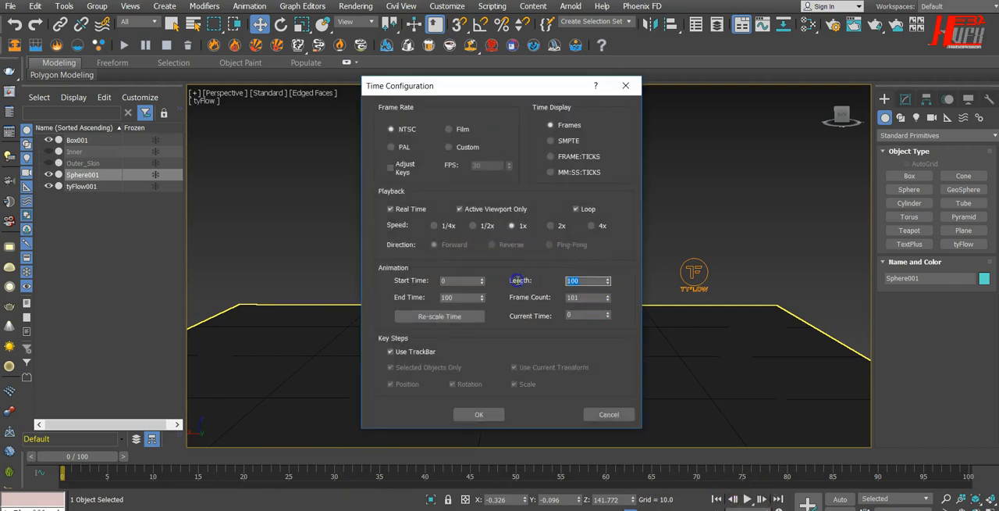
left_click(458, 298)
type("400")
key("Return")
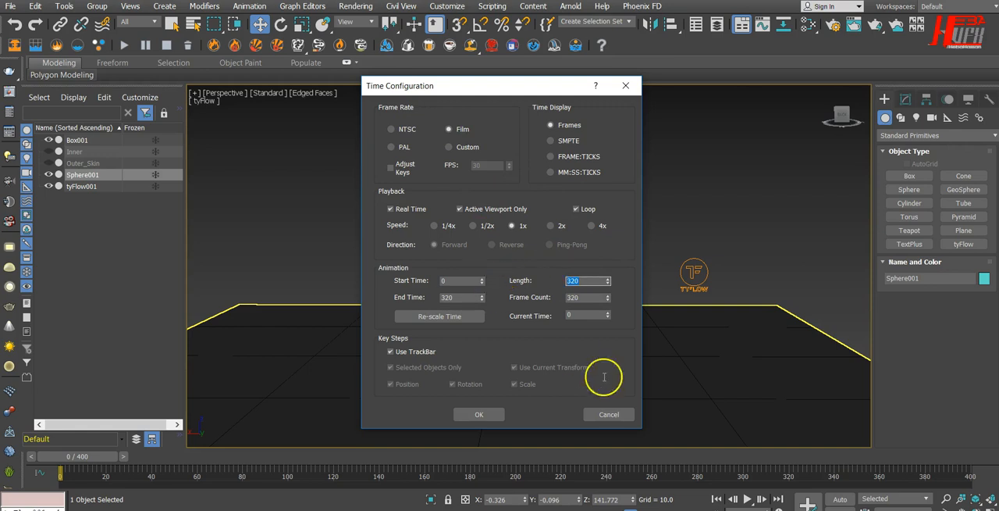
left_click(493, 414)
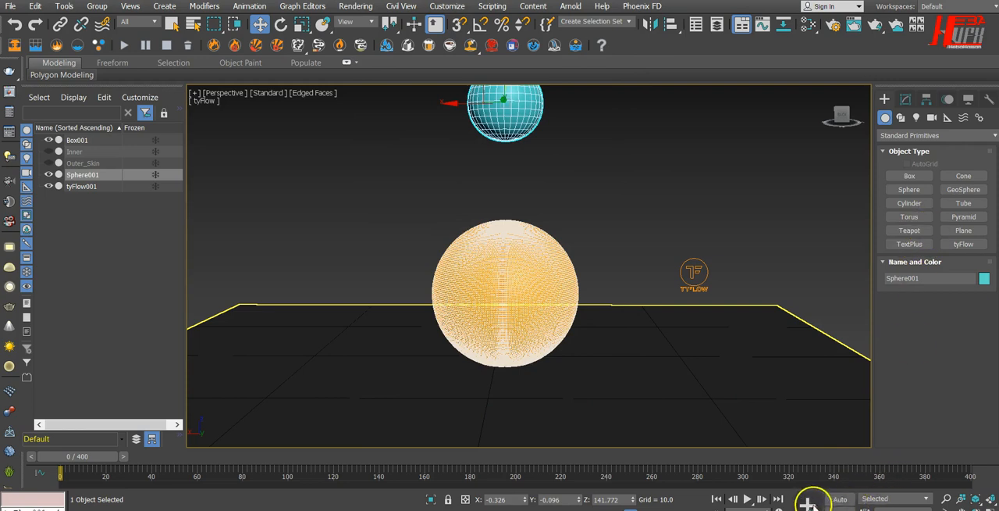
With Auto Key on, lower the helper sphere into the particle skin at frame 60, to a height of about 36.4.
left_click(839, 498)
left_click_drag(78, 456, 184, 462)
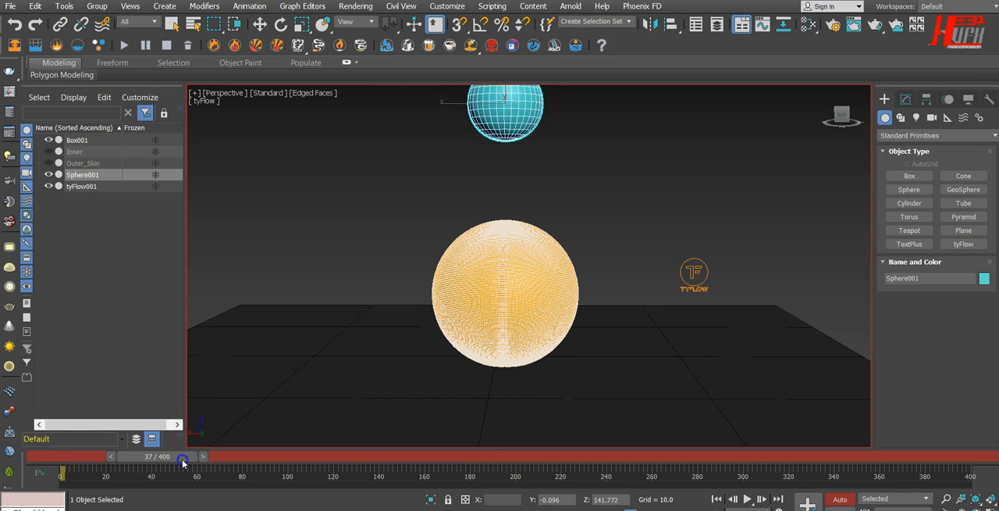
left_click_drag(180, 462, 156, 459)
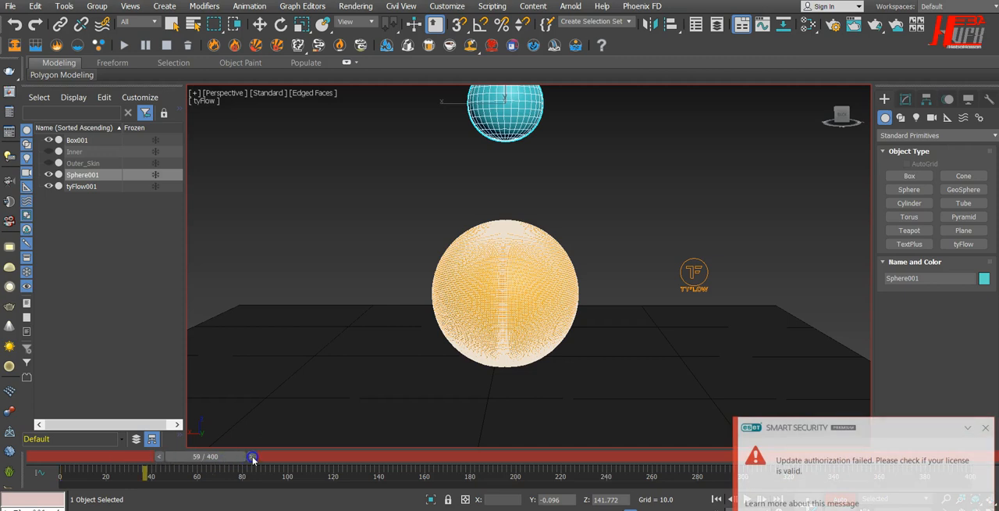
key("w")
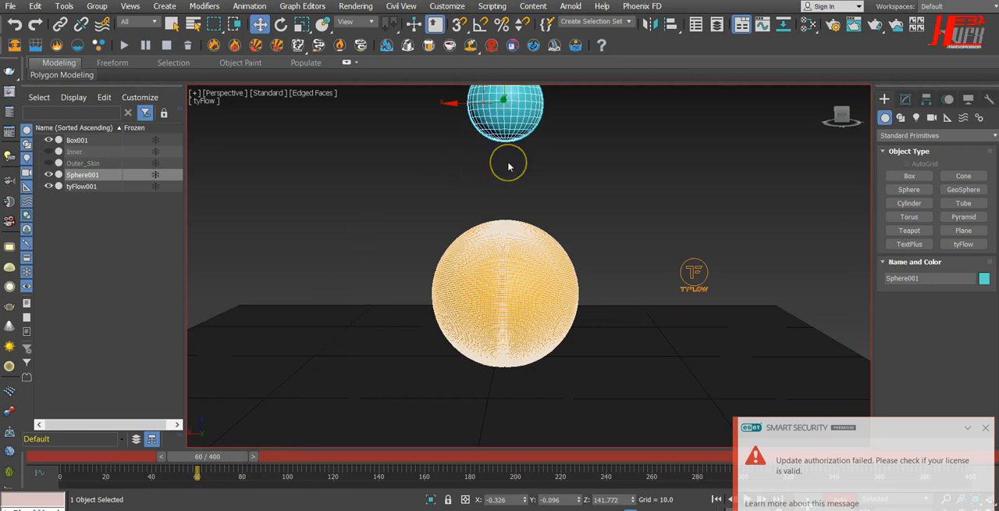
scroll(508, 166, "down", 3)
left_click_drag(506, 84, 507, 217)
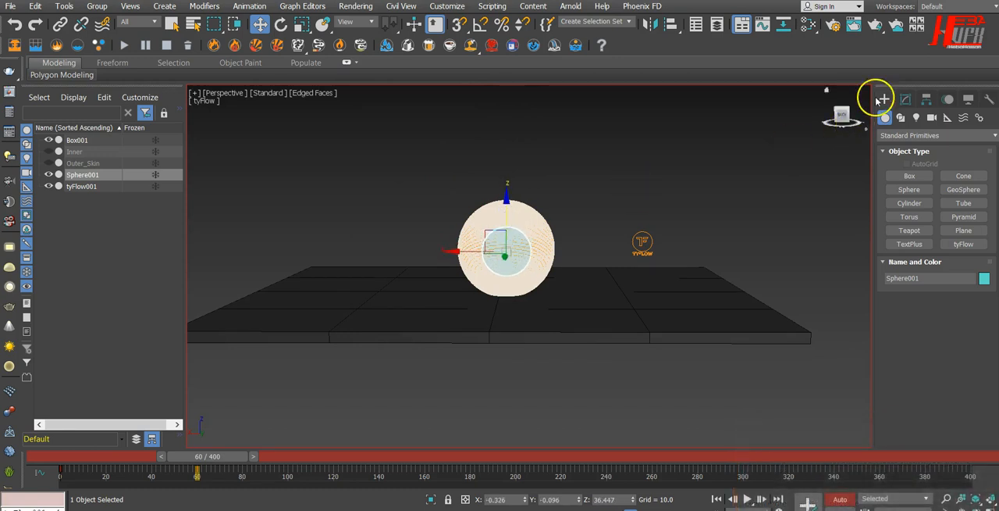
At frame 60, enlarge the helper sphere's radius to about 43.6 and raise the sphere to a height of about 51.4.
left_click(905, 99)
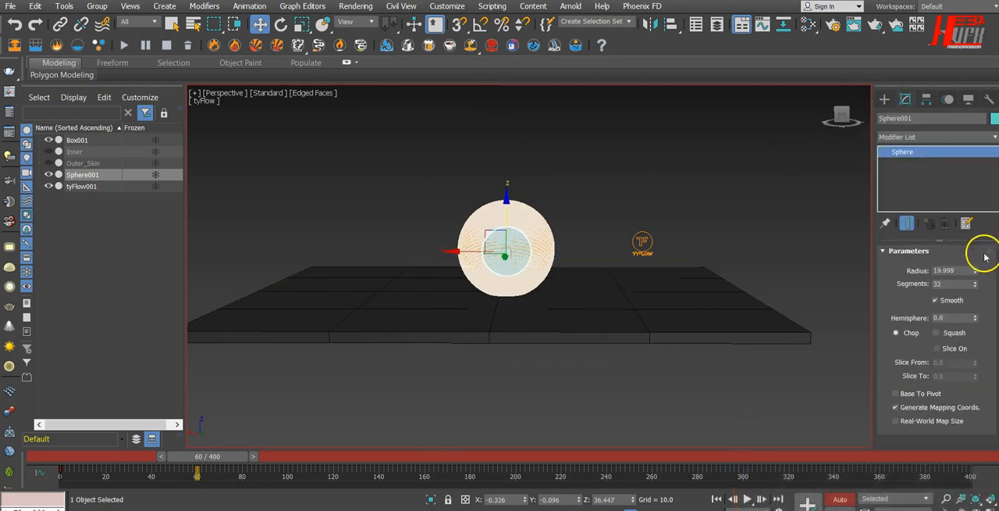
left_click_drag(977, 272, 974, 206)
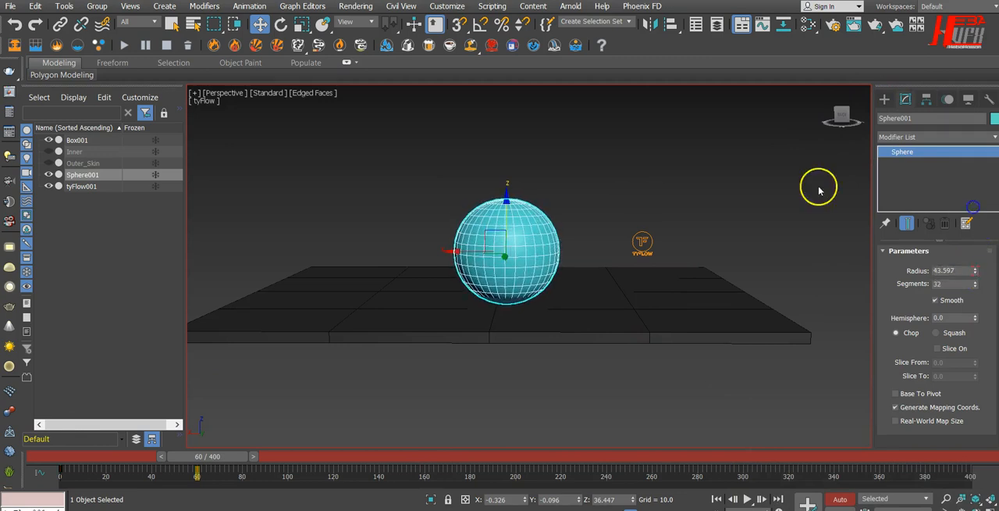
mouse_move(506, 195)
left_mouse_down()
mouse_move(507, 164)
mouse_move(508, 177)
left_mouse_up()
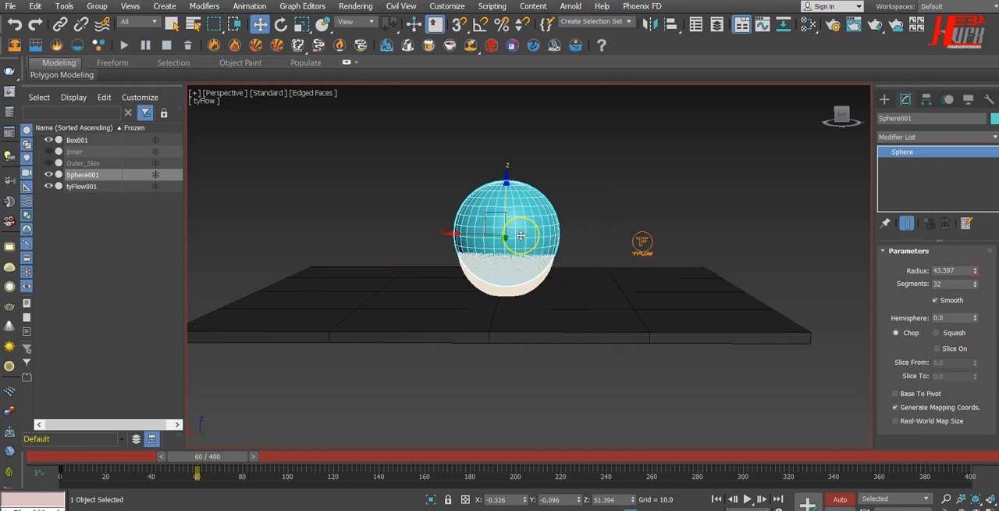
Turn off Auto Key, play back the helper sphere's animation and return to frame 0.
scroll(521, 235, "up", 2)
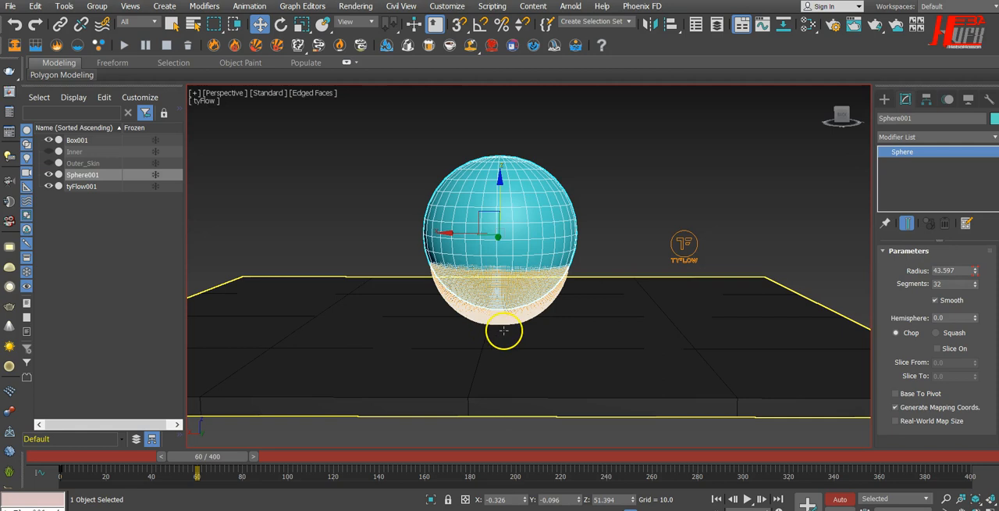
mouse_move(553, 352)
middle_mouse_down("alt")
mouse_move(419, 352)
mouse_move(556, 360)
middle_mouse_up("alt")
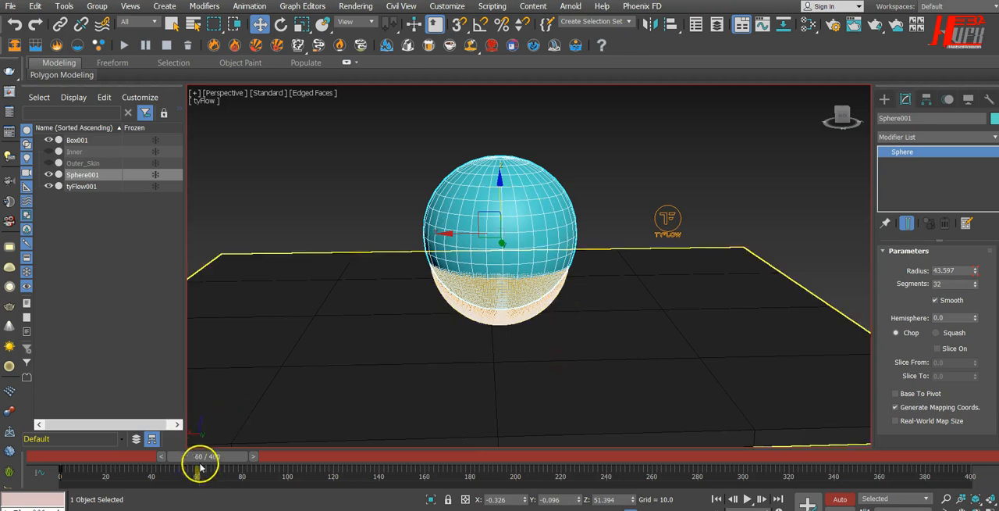
left_click_drag(212, 457, 109, 461)
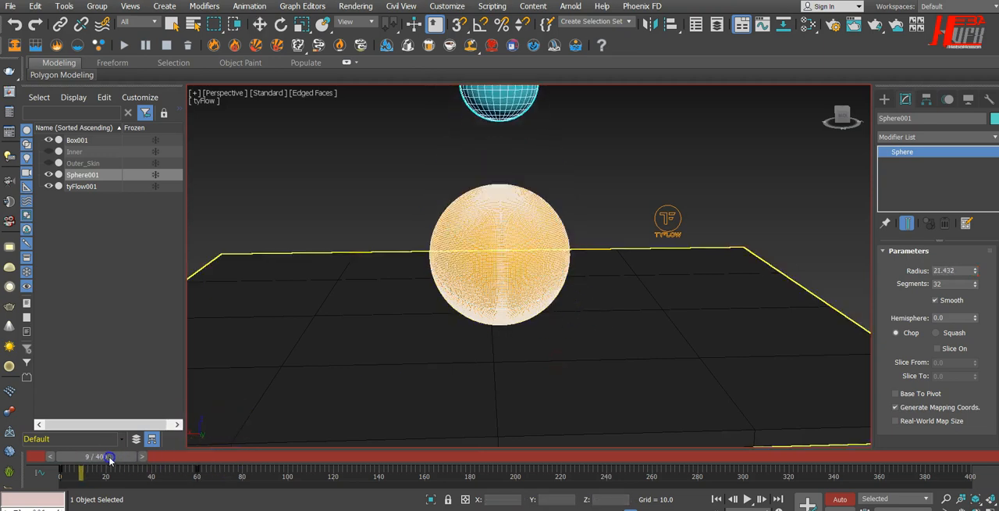
left_click(748, 501)
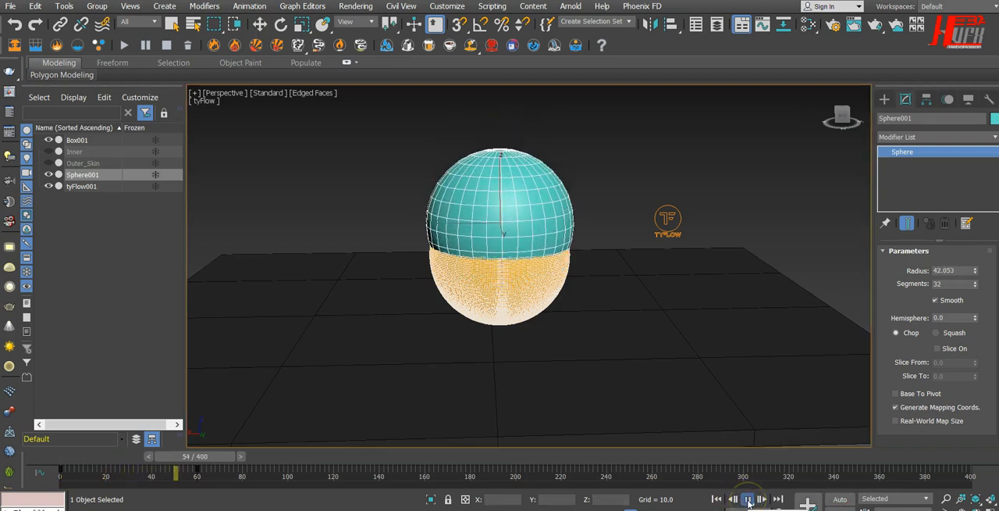
left_click(747, 499)
left_click(717, 498)
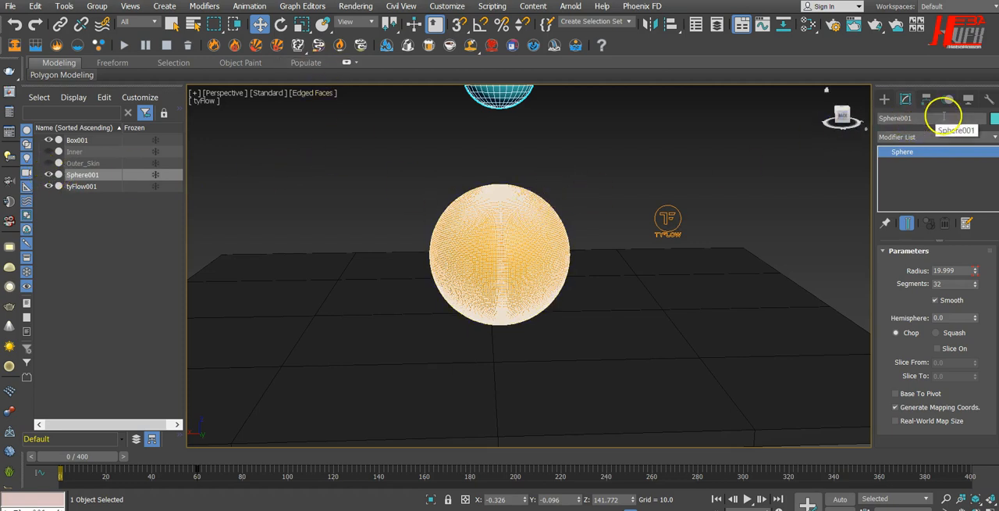
Rename the helper sphere to Opener.
mouse_move(665, 348)
middle_mouse_down("alt")
mouse_move(649, 346)
mouse_move(656, 328)
mouse_move(659, 360)
middle_mouse_up("alt")
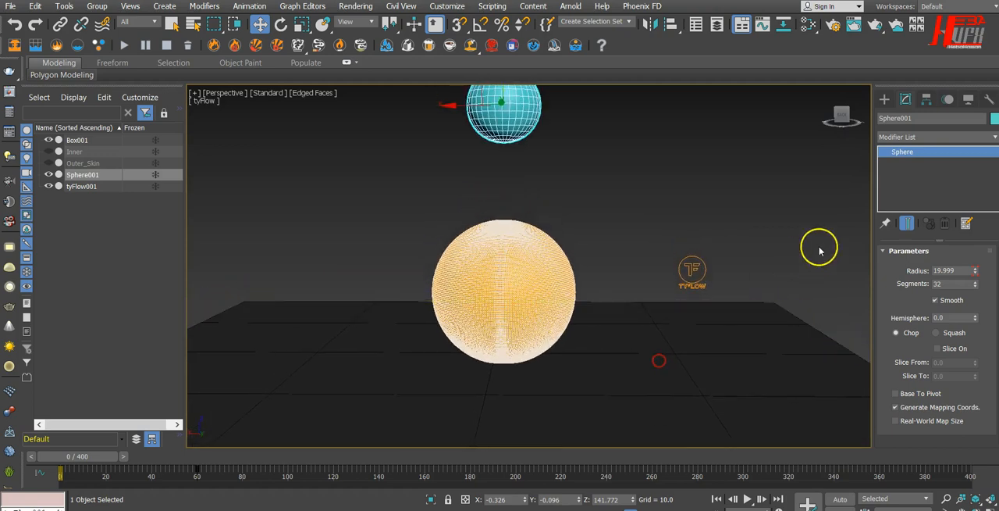
left_click(910, 118)
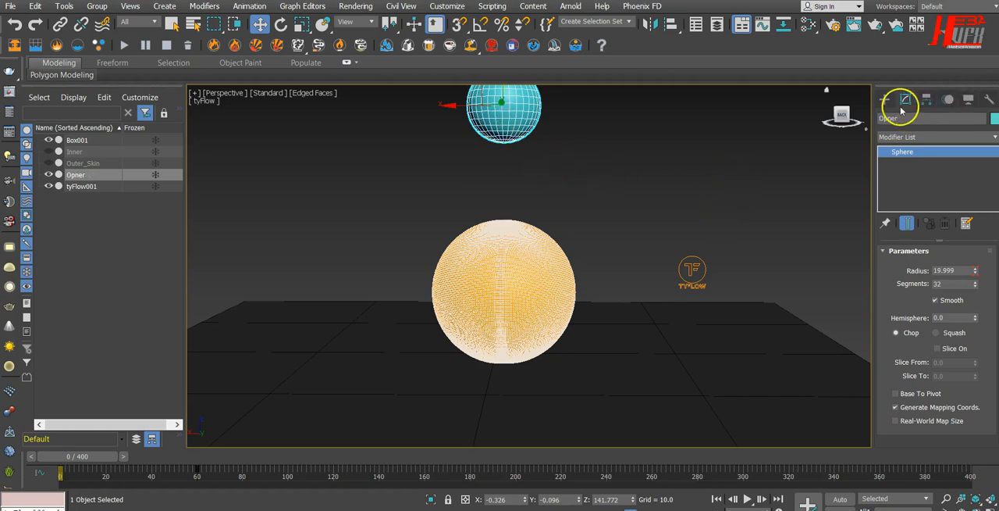
type("e")
key("Return")
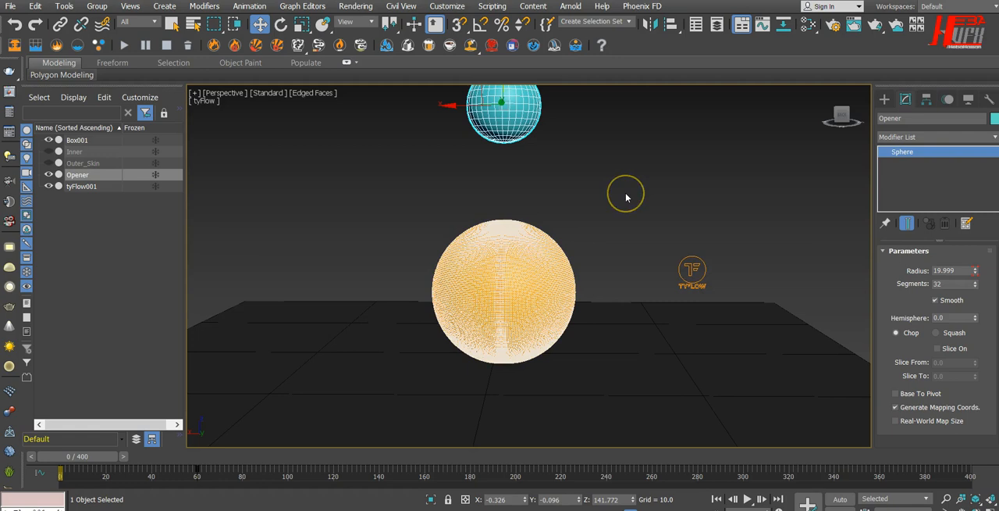
Open the tyFlow editor for tyFlow001 and disable the Display operator in the Ty_intiCloth event.
left_click(692, 269)
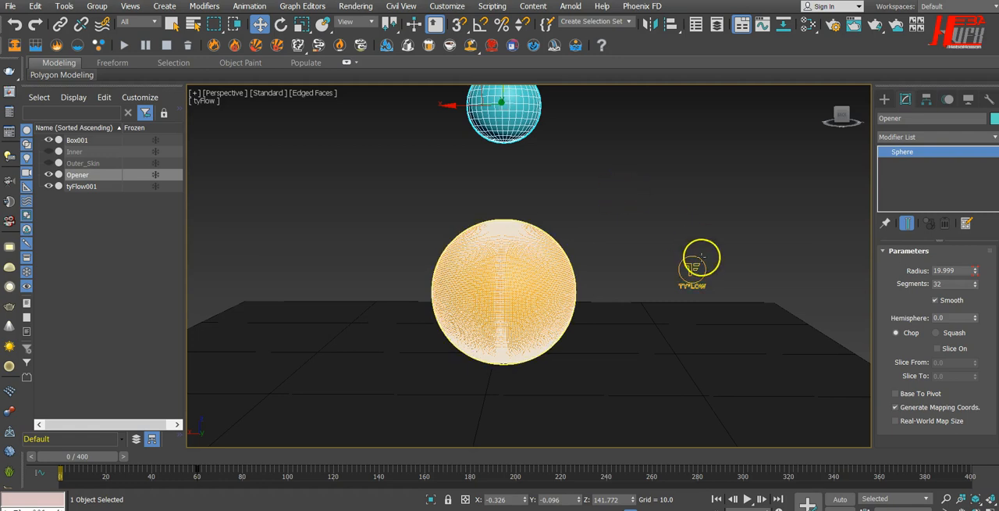
left_click(932, 282)
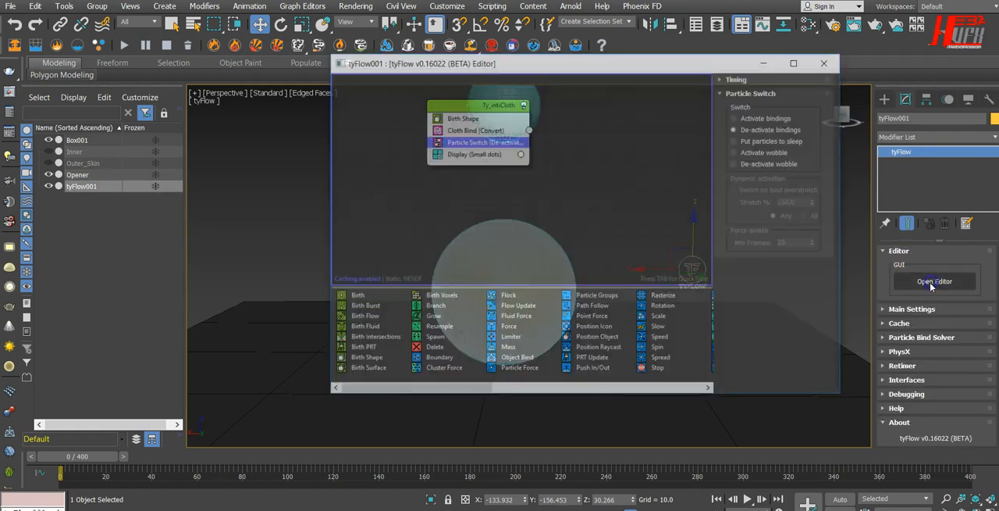
left_click_drag(564, 62, 686, 75)
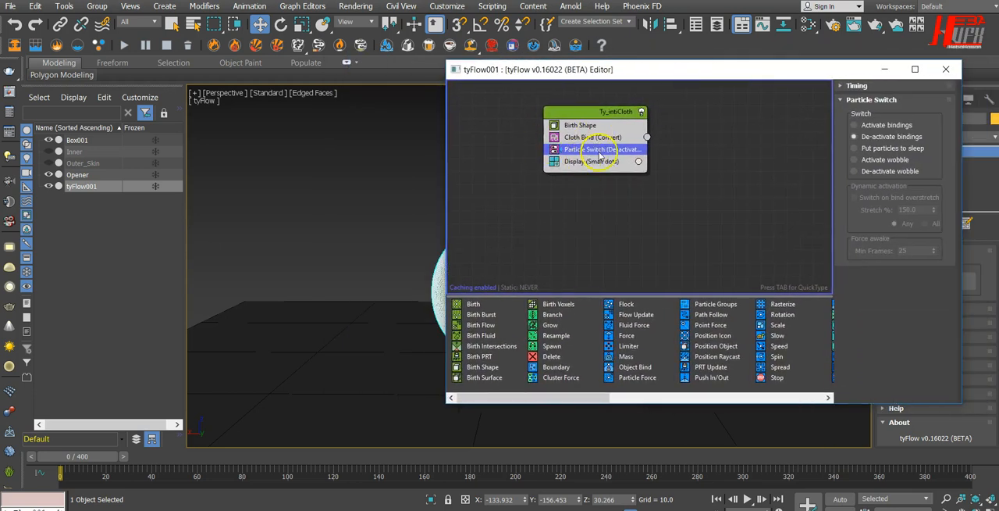
middle_click_drag(404, 171, 305, 171)
left_click(555, 161)
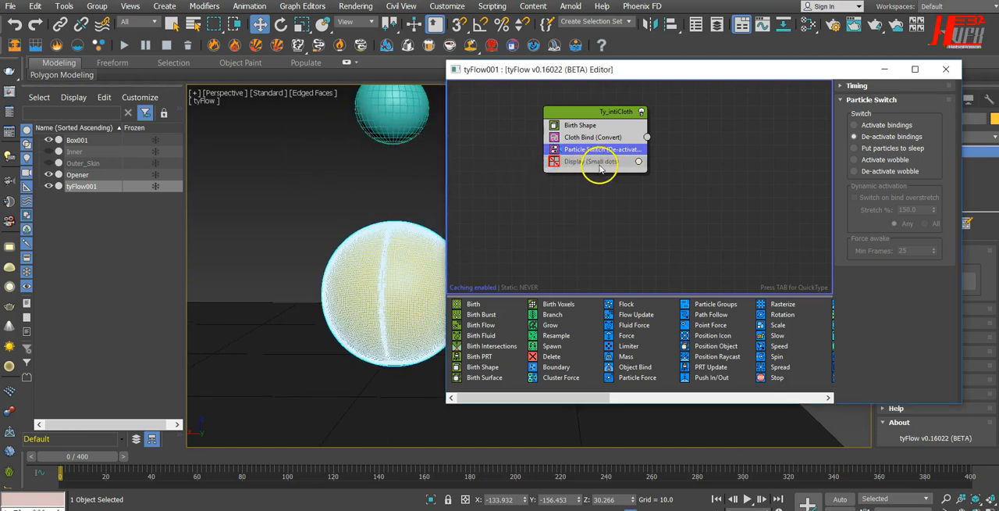
left_click(392, 181)
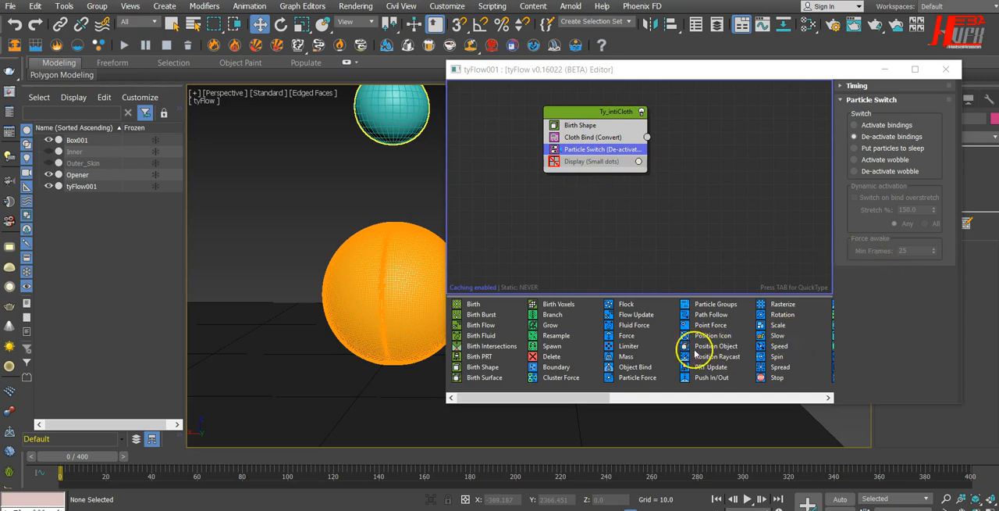
Add a Surface Test operator below Particle Switch in Ty_intiCloth and pick Opener as its test object.
left_click_drag(589, 397, 772, 398)
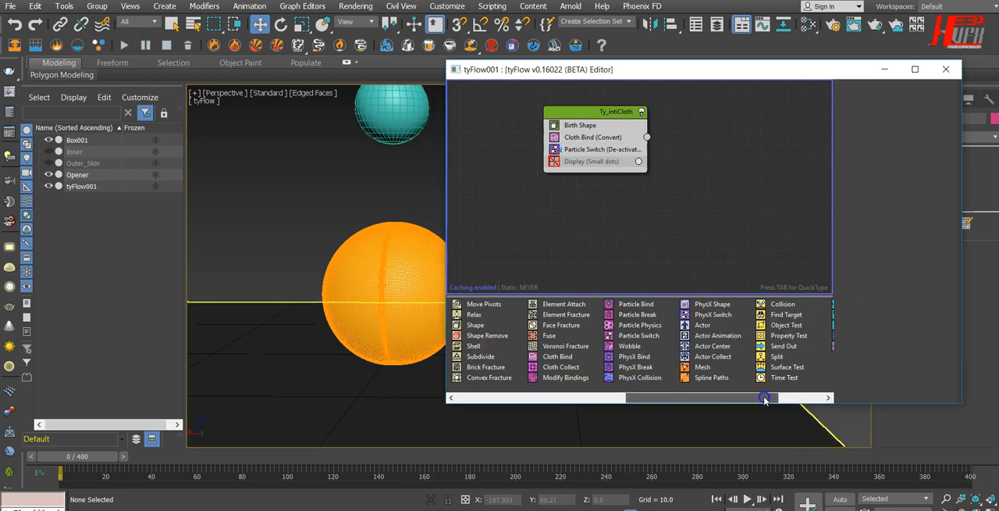
left_click(797, 398)
left_click(726, 368)
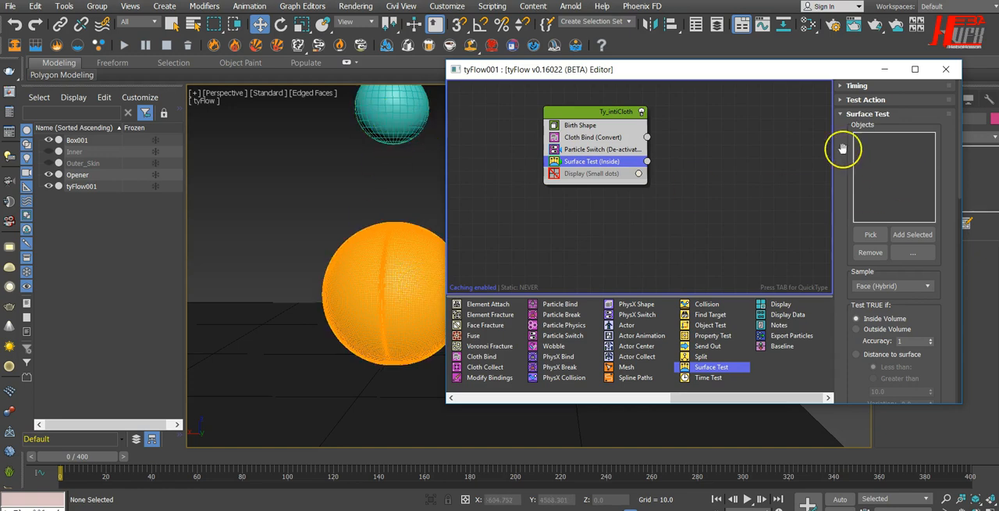
left_click(872, 235)
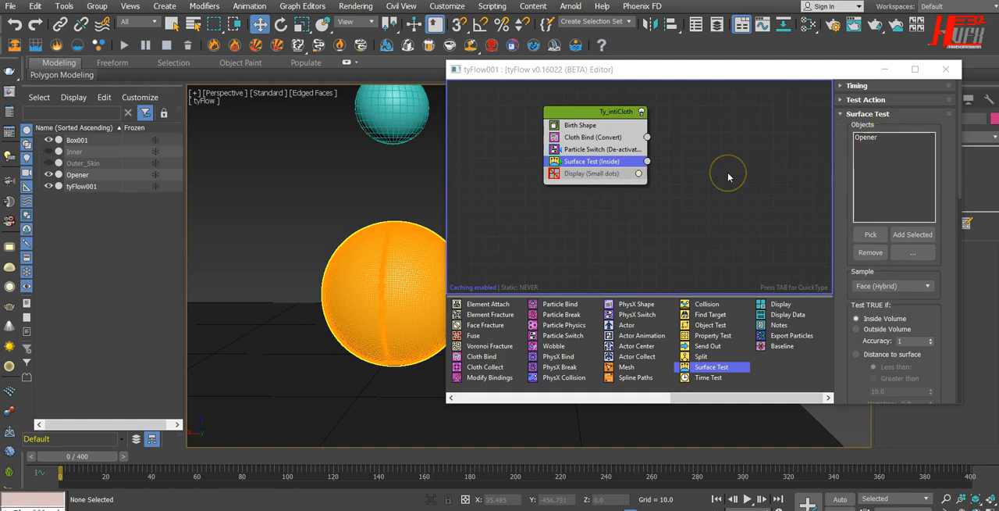
Create a new event with a Particle Switch set to Activate bindings and connect the Surface Test output to it.
left_click_drag(647, 161, 734, 181)
left_click_drag(691, 400, 661, 400)
left_click_drag(640, 331, 712, 222)
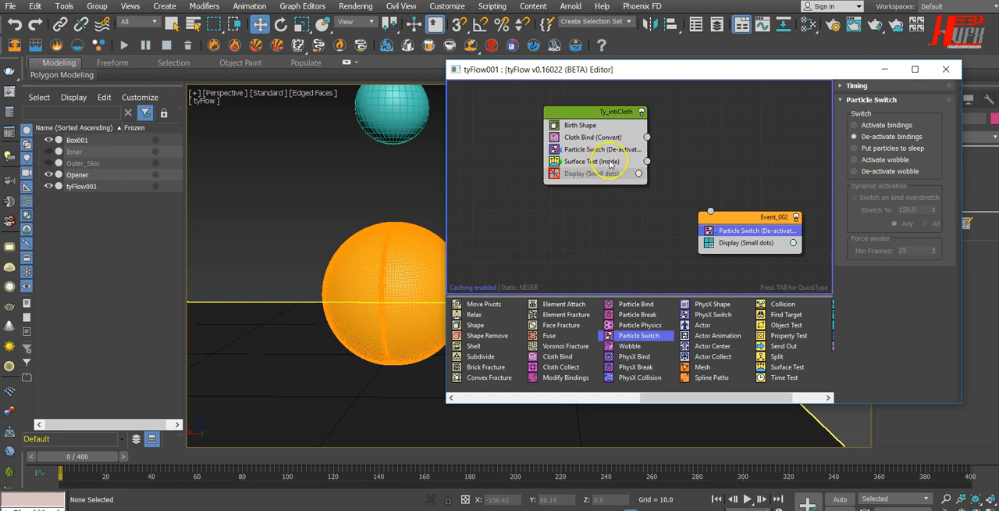
left_click_drag(647, 161, 711, 211)
left_click(872, 127)
Change the display color of the Event_002 particles to a saturated green.
left_click(793, 242)
left_click_drag(900, 249, 806, 130)
mouse_move(808, 183)
left_mouse_down()
mouse_move(761, 187)
mouse_move(759, 166)
left_mouse_up()
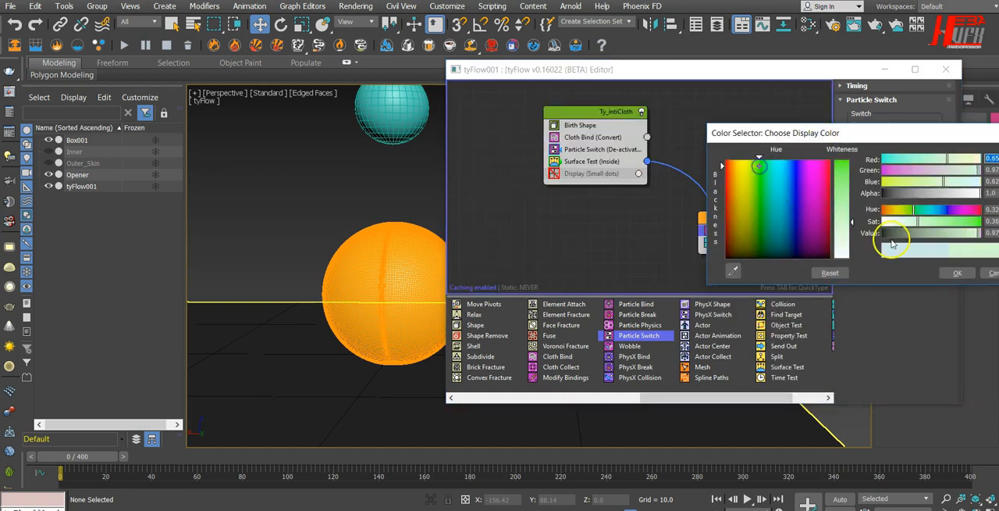
left_click_drag(963, 221, 994, 221)
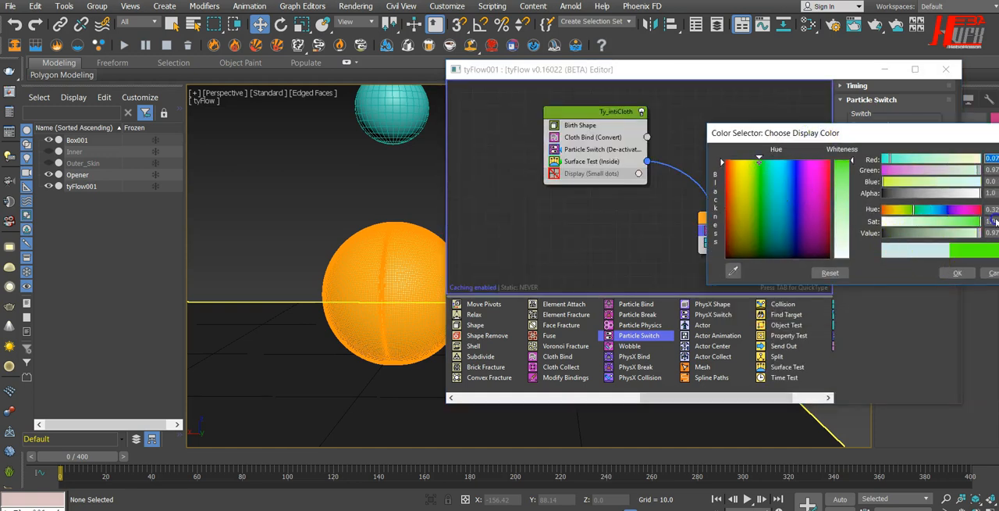
left_click(955, 273)
Play the simulation to watch Opener pass over the sphere, and return to frame 0.
left_click_drag(639, 72, 719, 36)
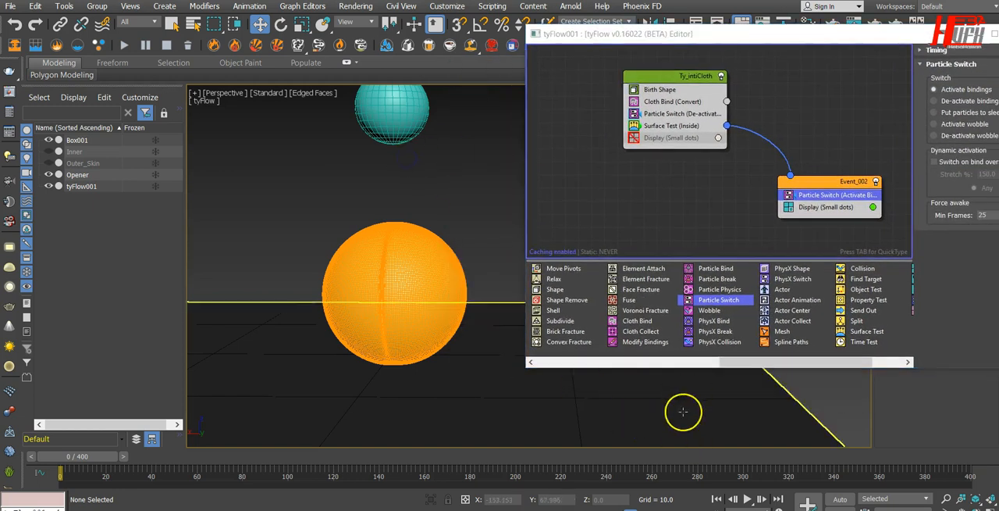
left_click(748, 499)
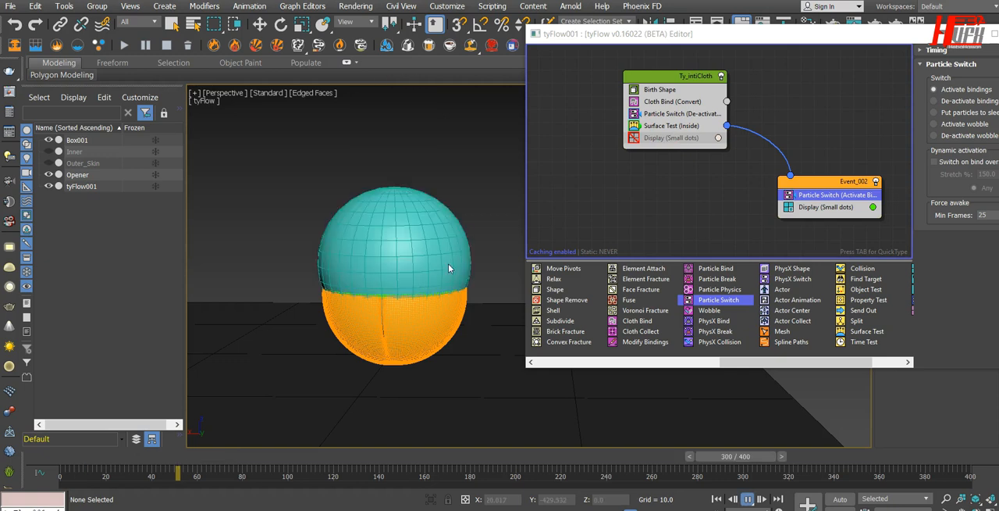
left_click(746, 498)
left_click(748, 500)
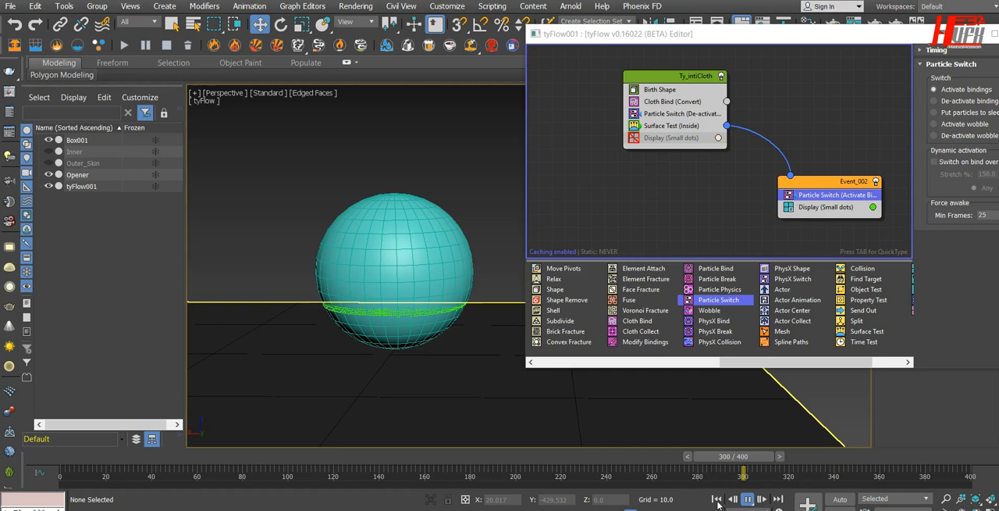
left_click(716, 499)
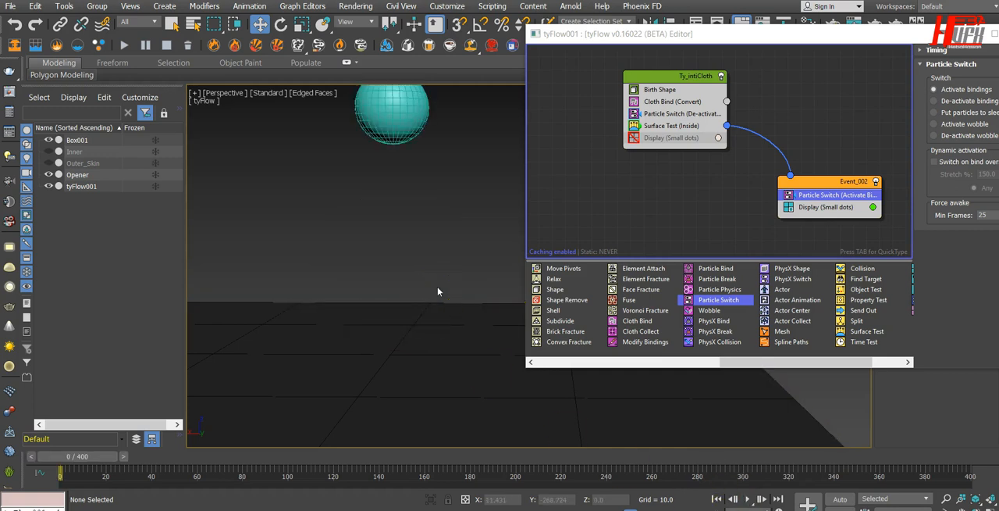
Set the Opener sphere to Display as Box in its object properties and deselect it.
left_click(48, 174)
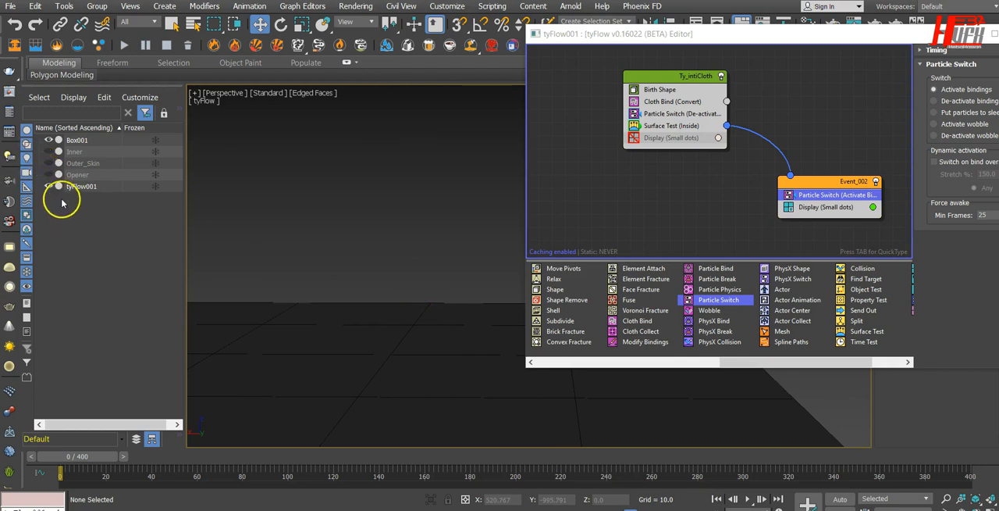
left_click(49, 174)
left_click(77, 175)
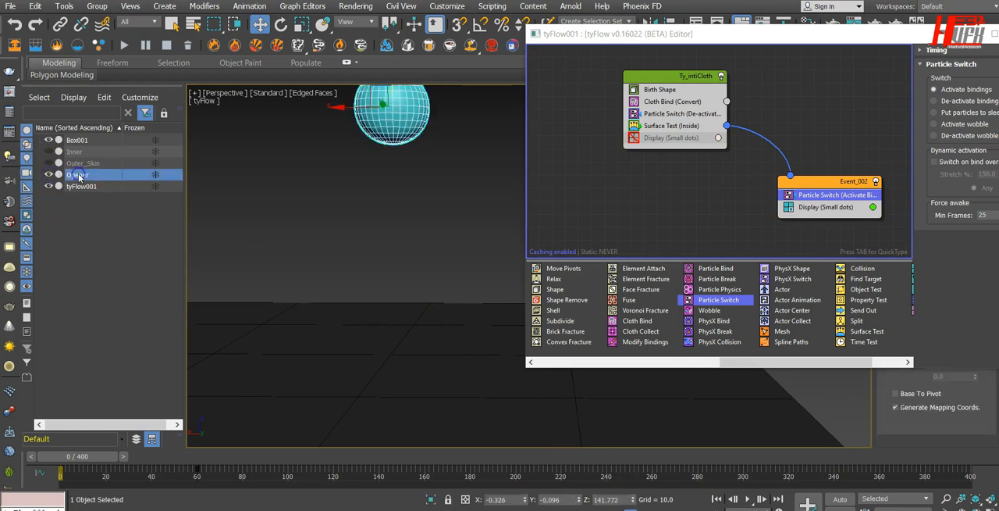
right_click(402, 123)
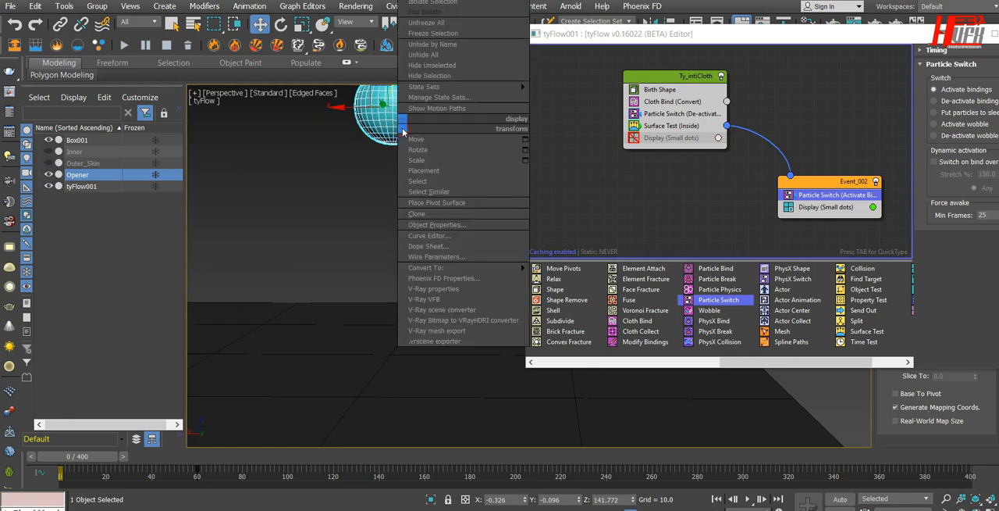
left_click(434, 224)
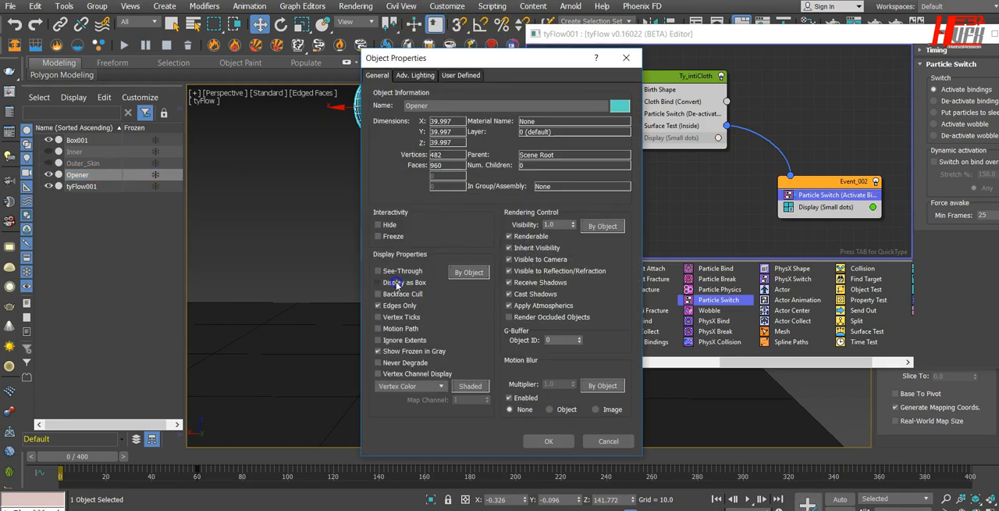
left_click(549, 441)
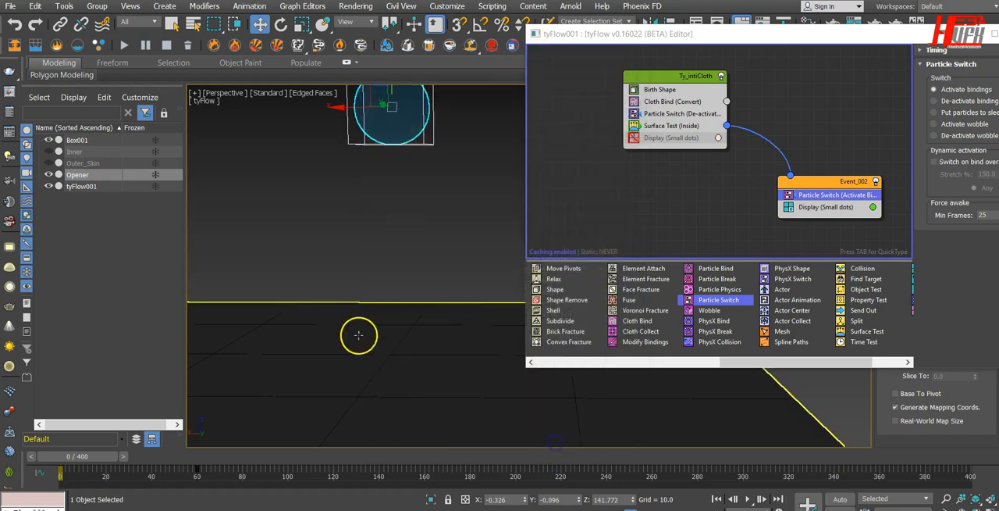
left_click(426, 263)
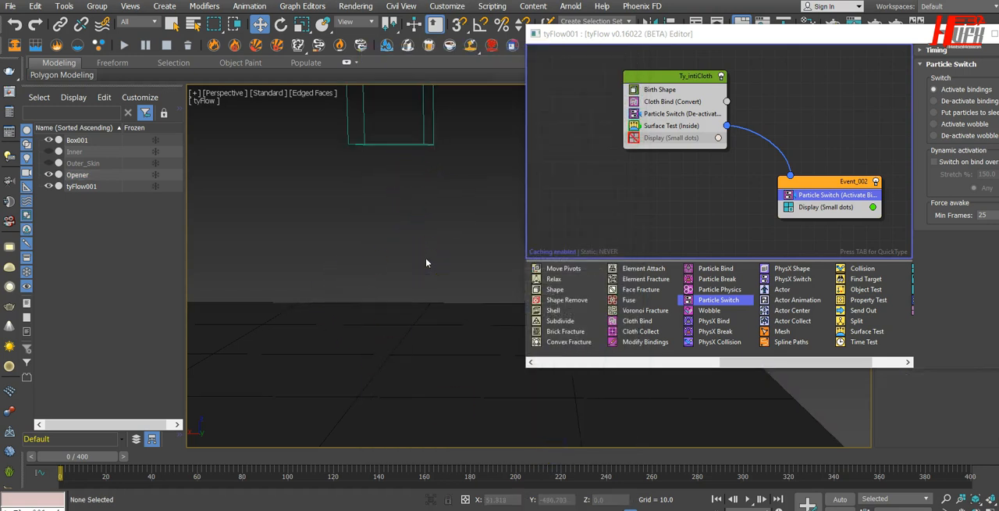
Re-enable the Display operator in the Ty_intiCloth event.
left_click(630, 138)
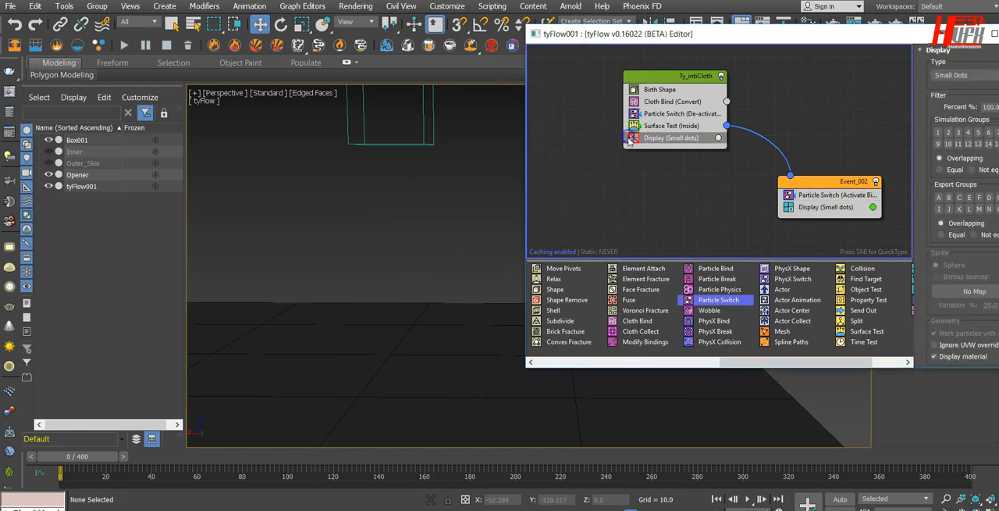
left_click(633, 139)
left_click(617, 201)
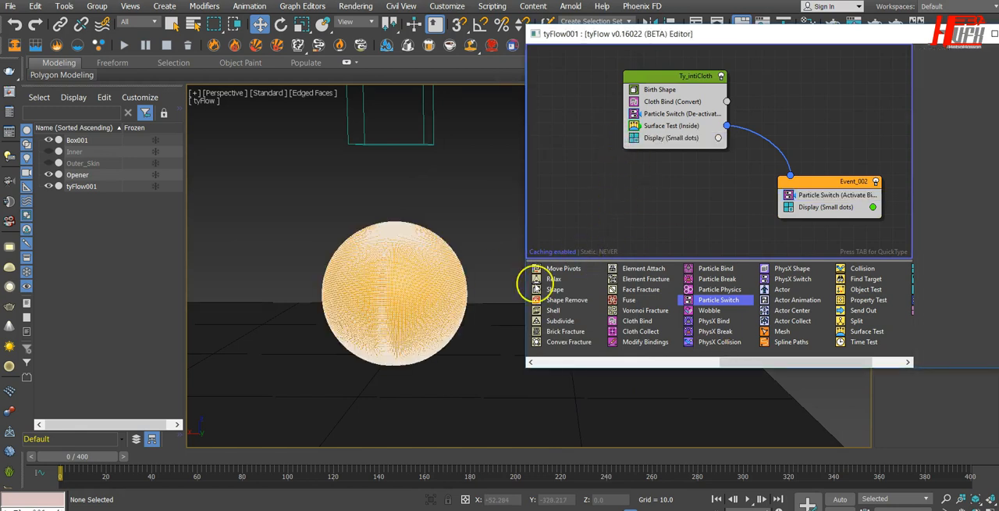
Play the animation twice to check how particles switch events inside Opener, and rewind to frame 0.
left_click(748, 498)
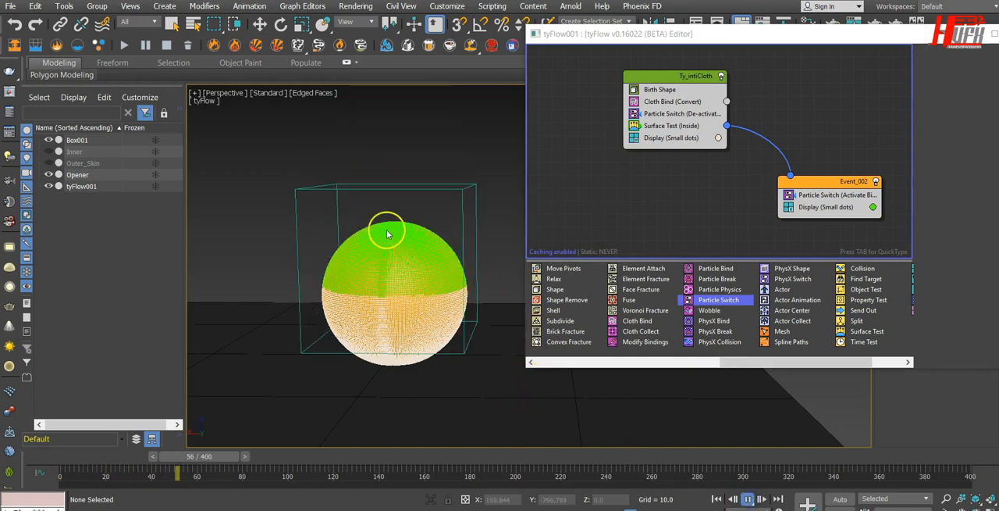
left_click(747, 499)
key("w")
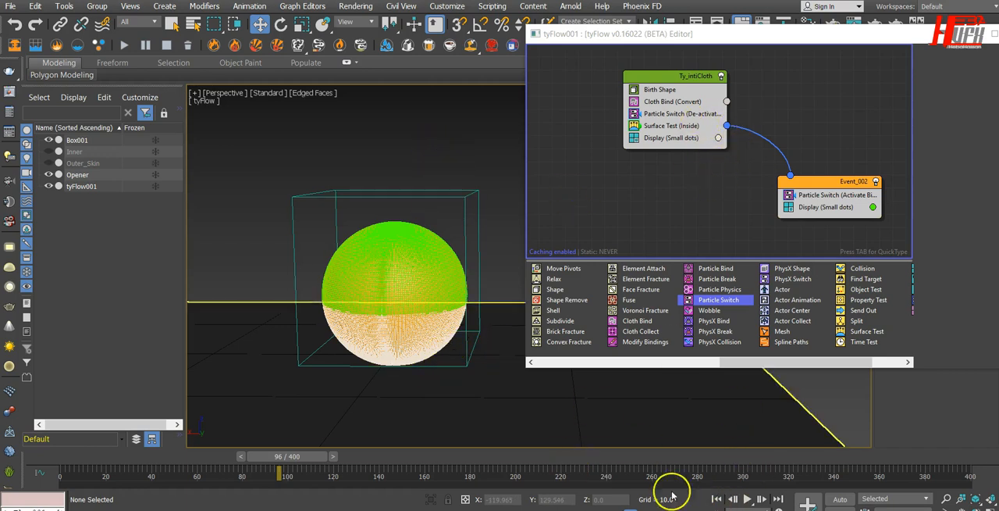
left_click(717, 498)
left_click(748, 499)
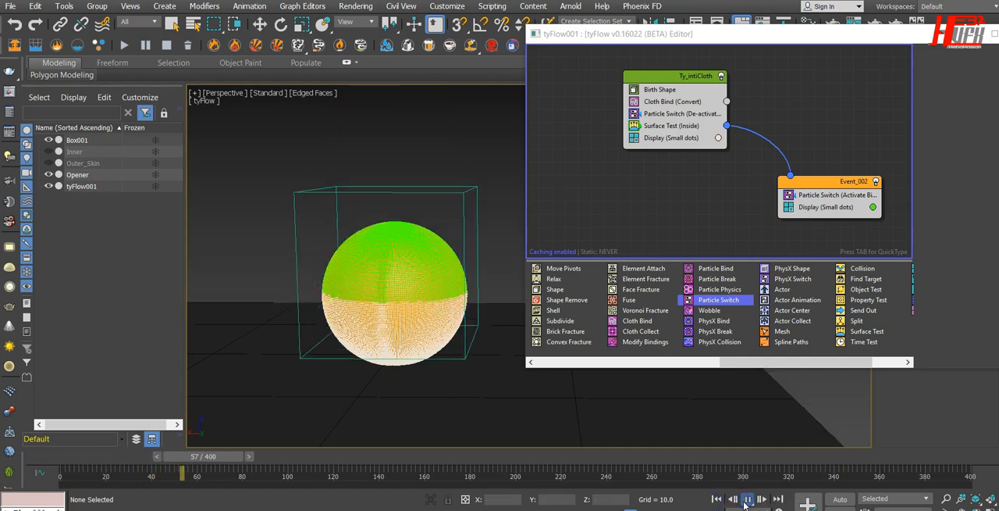
left_click(748, 500)
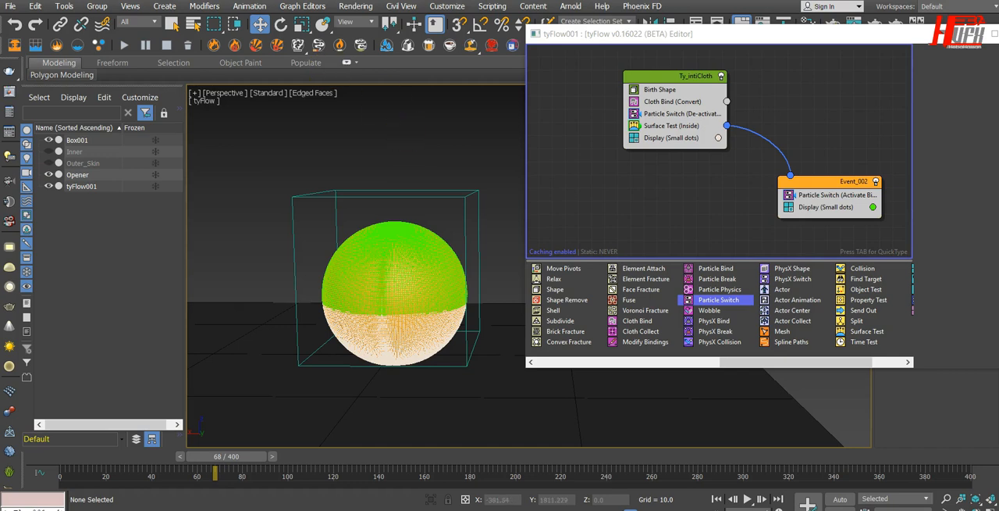
left_click(717, 498)
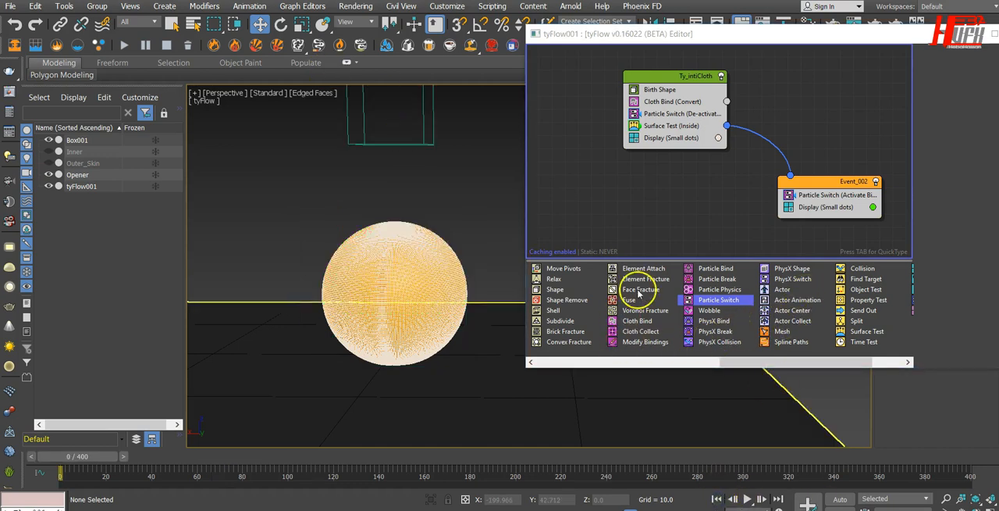
Add a Force operator at the top of Event_002 and set its built-in gravity strength to -0.04.
left_click_drag(750, 362, 583, 352)
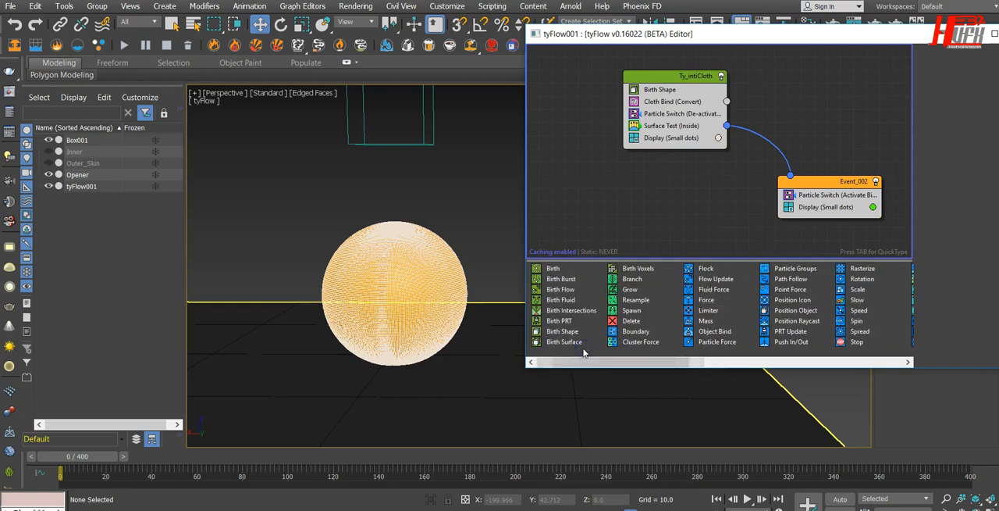
left_click_drag(703, 300, 821, 193)
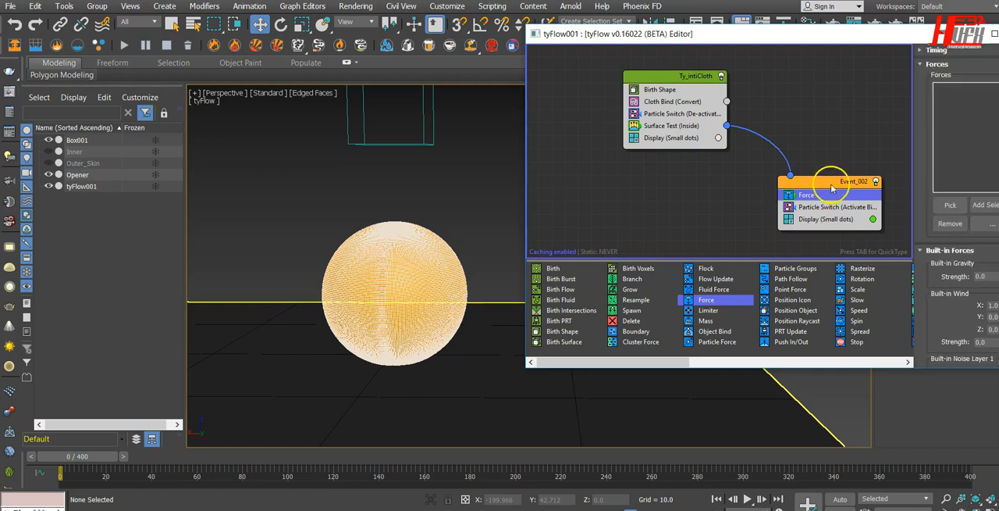
left_click_drag(914, 37, 734, 34)
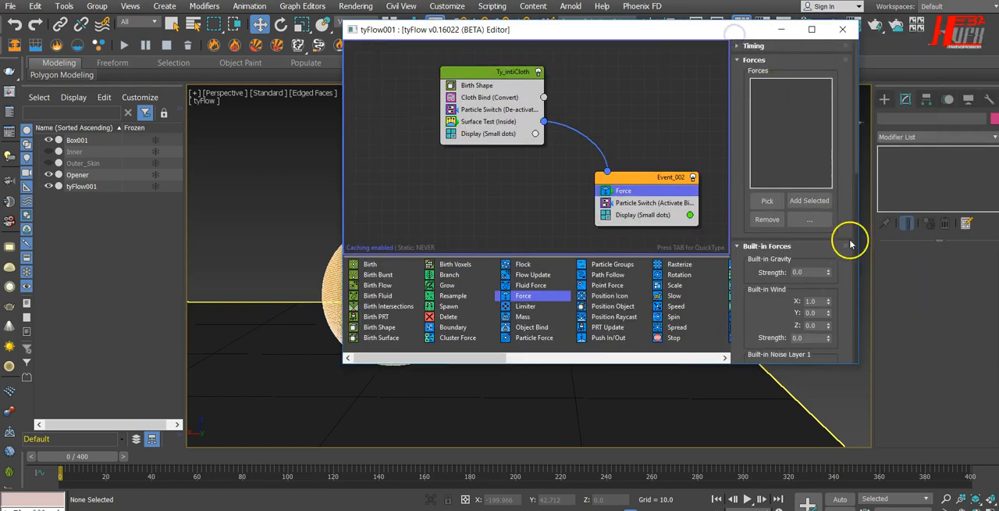
mouse_move(843, 178)
left_mouse_down()
mouse_move(847, 31)
mouse_move(847, 193)
left_mouse_up()
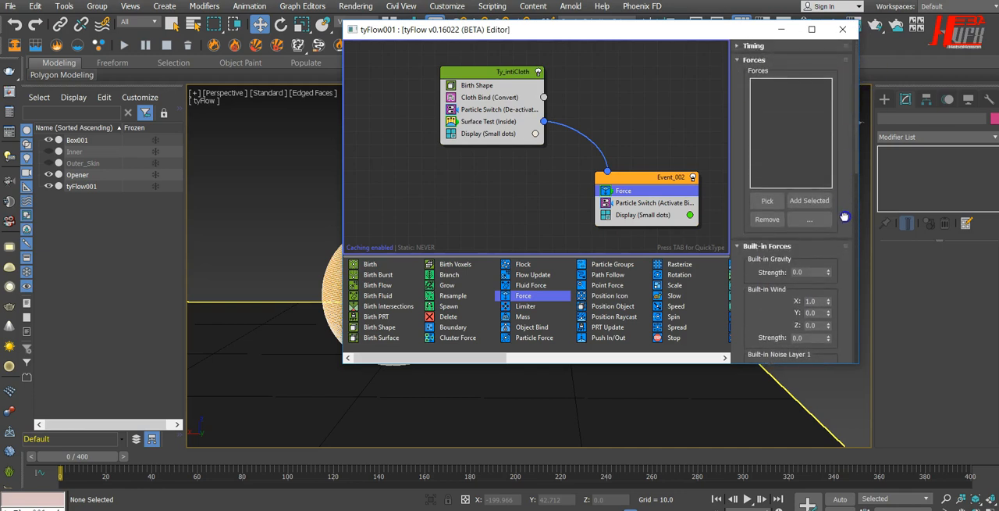
left_click_drag(692, 30, 791, 14)
left_click(414, 322)
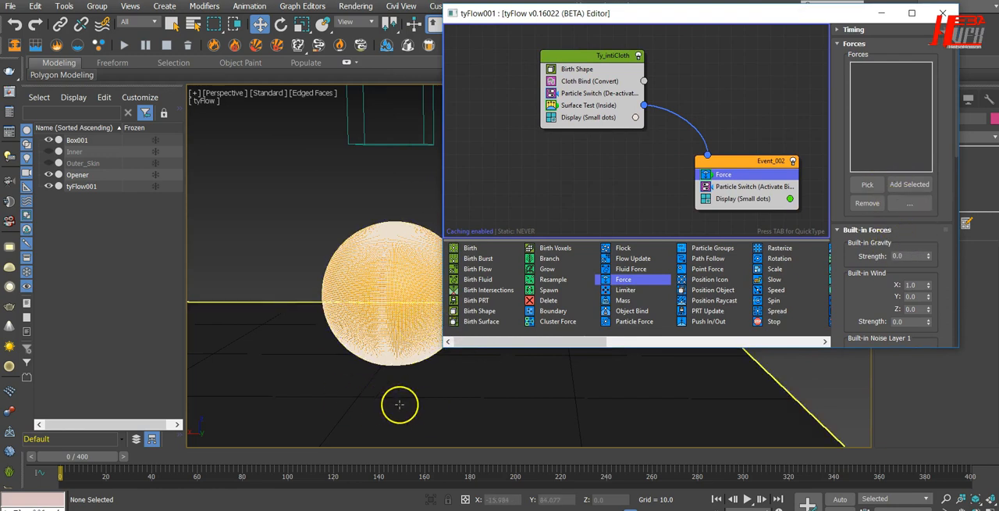
double_click(915, 256)
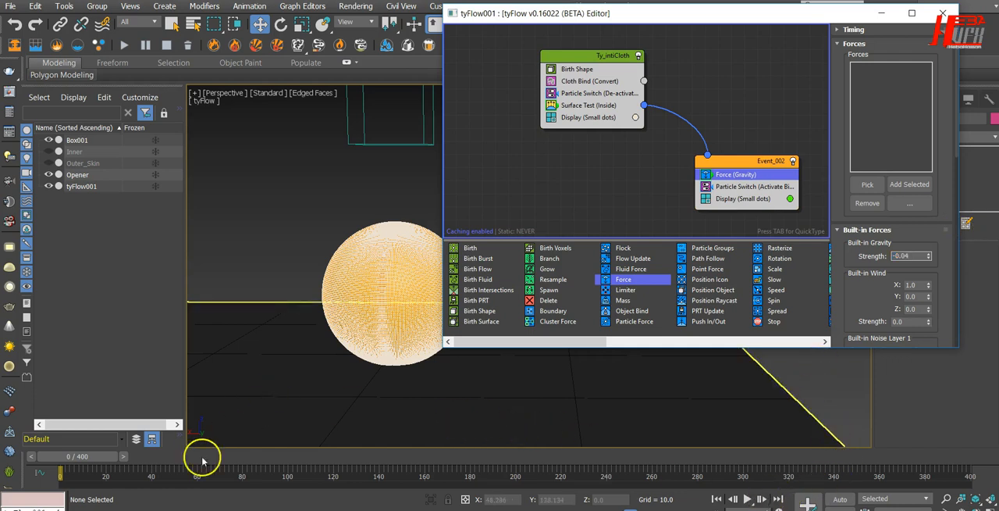
Scrub the timeline to frame 41 and disable the Display operator in Event_002.
left_click(100, 458)
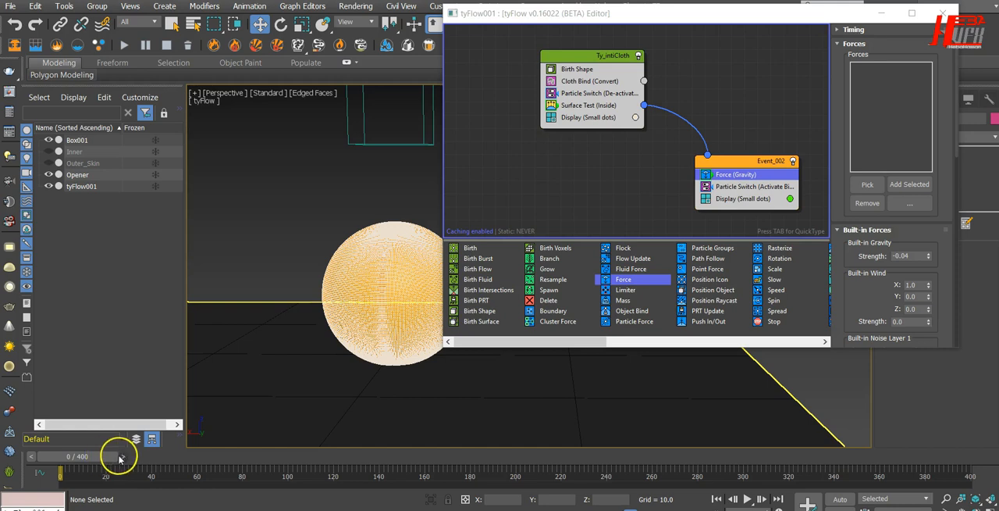
left_click_drag(126, 457, 206, 457)
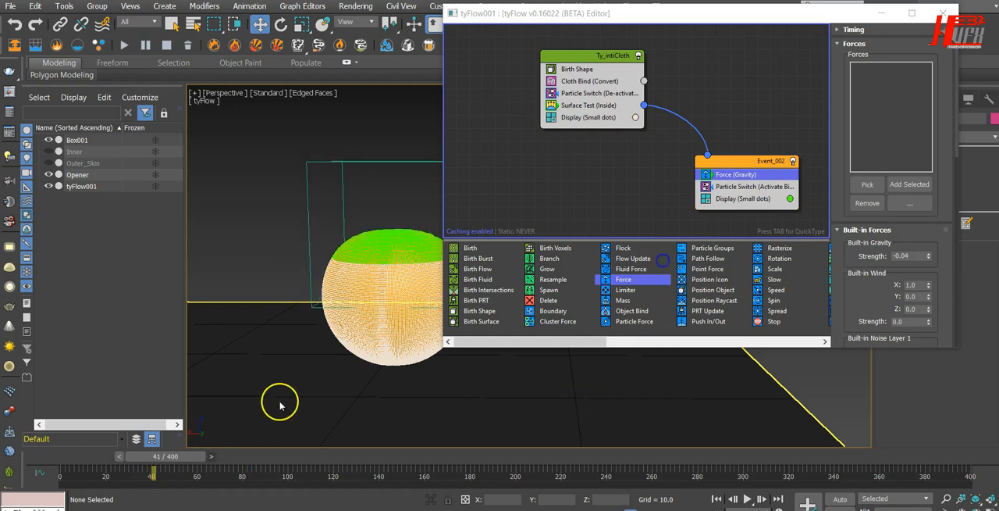
left_click(706, 199)
left_click_drag(557, 17, 646, 15)
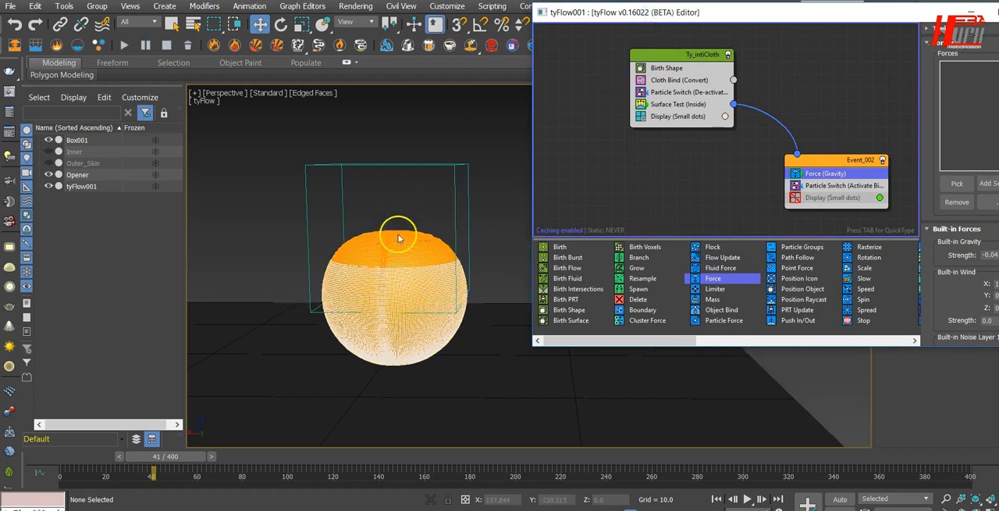
Unhide the Inner sphere and examine up close how the released skin meets its surface.
left_click(49, 152)
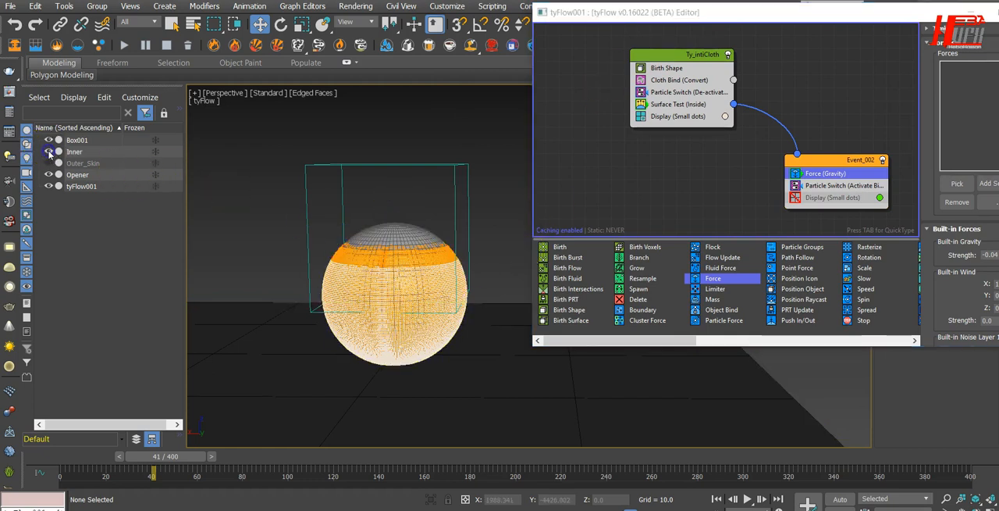
scroll(375, 256, "up", 5)
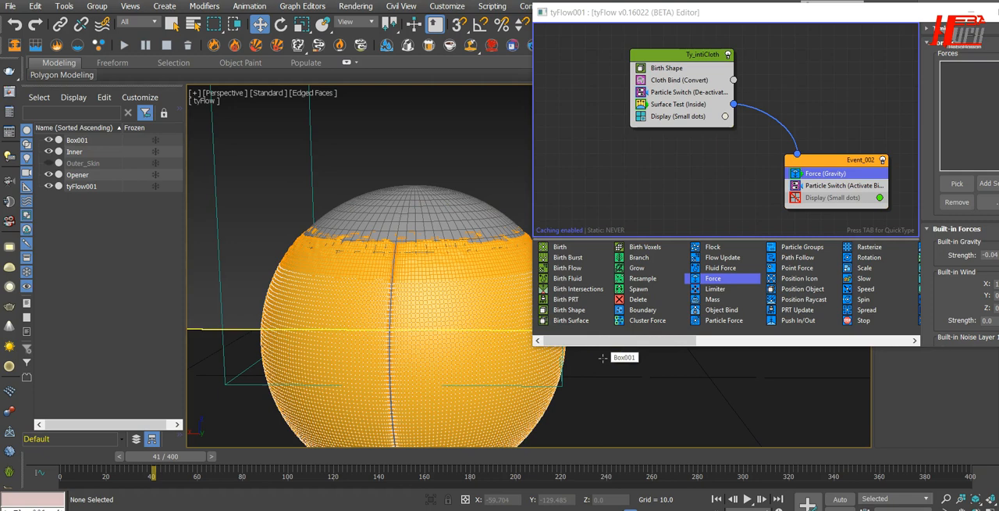
left_click(73, 7)
left_click(446, 162)
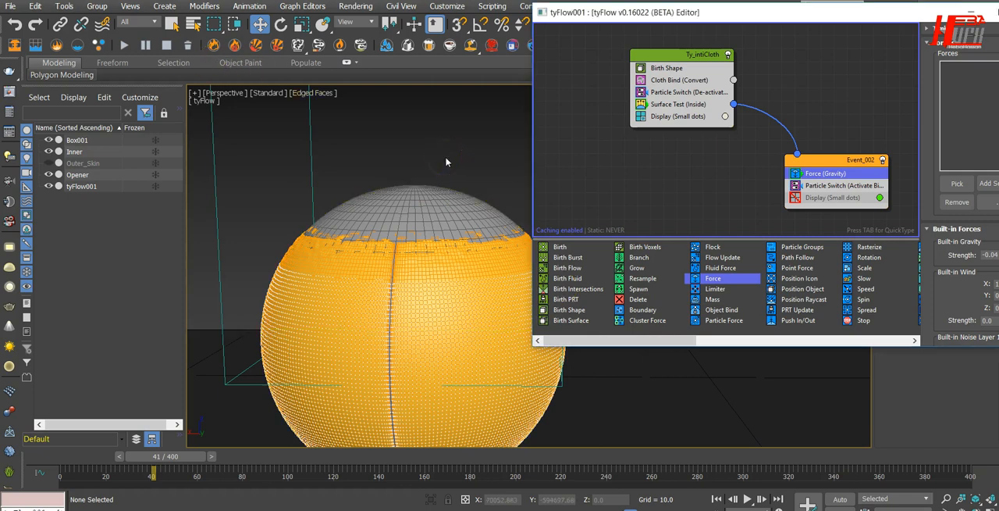
left_click(432, 268)
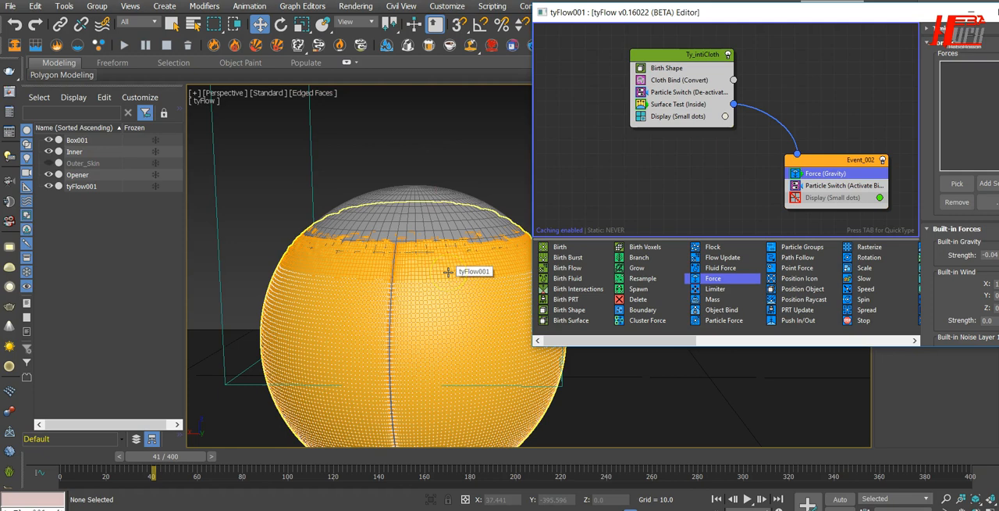
left_click(434, 246)
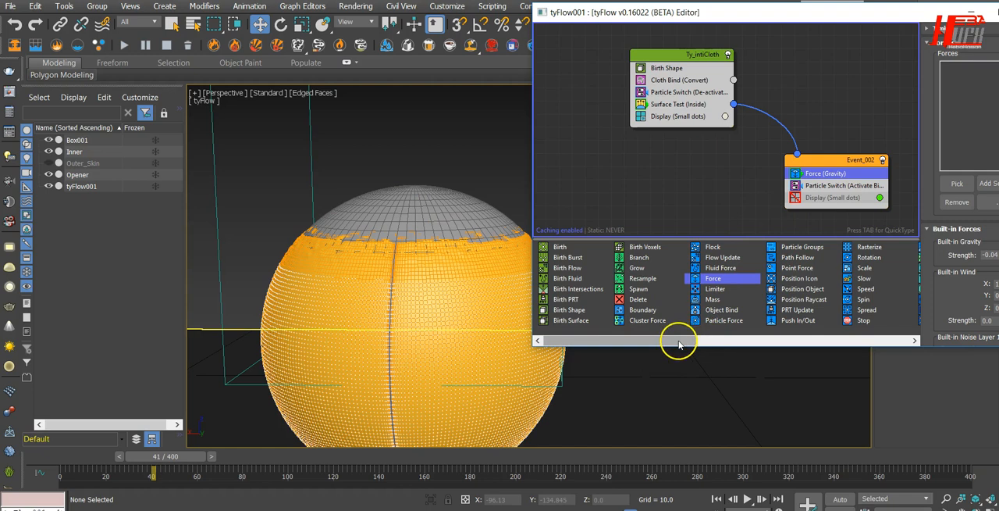
Add a Collision operator below Particle Switch in Event_002.
left_click_drag(670, 344, 846, 343)
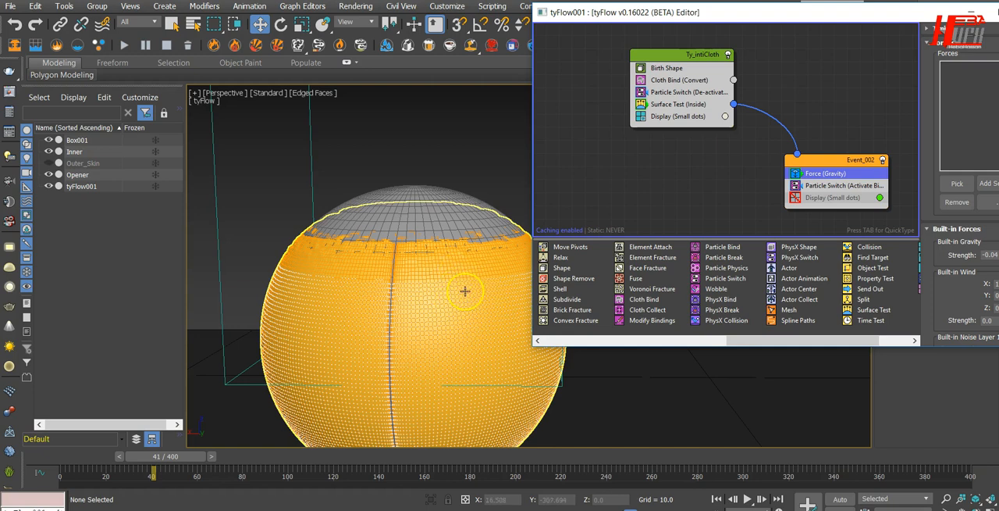
left_click_drag(870, 247, 838, 197)
left_click_drag(850, 242, 801, 87)
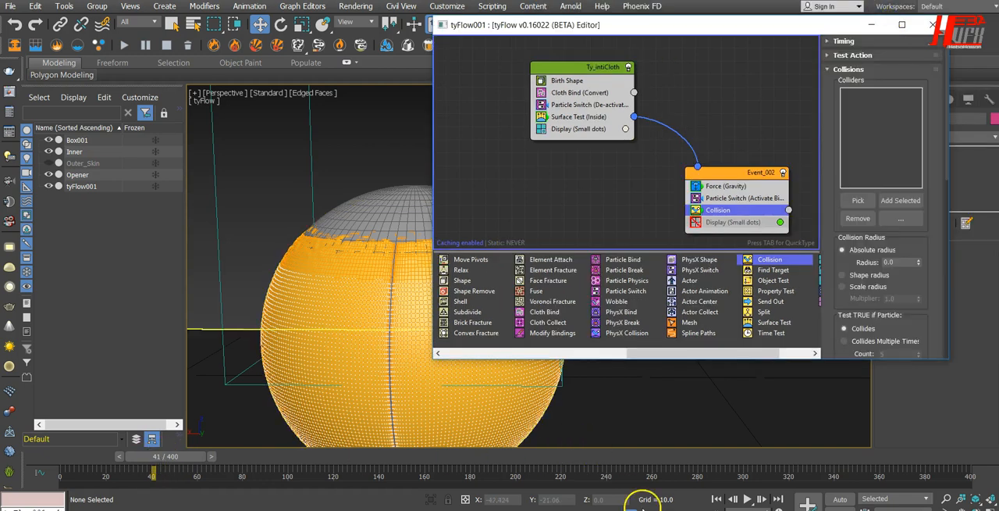
Return to frame 0 and add the Inner sphere and Box001 as colliders of the Collision operator in Event_002.
left_click(715, 498)
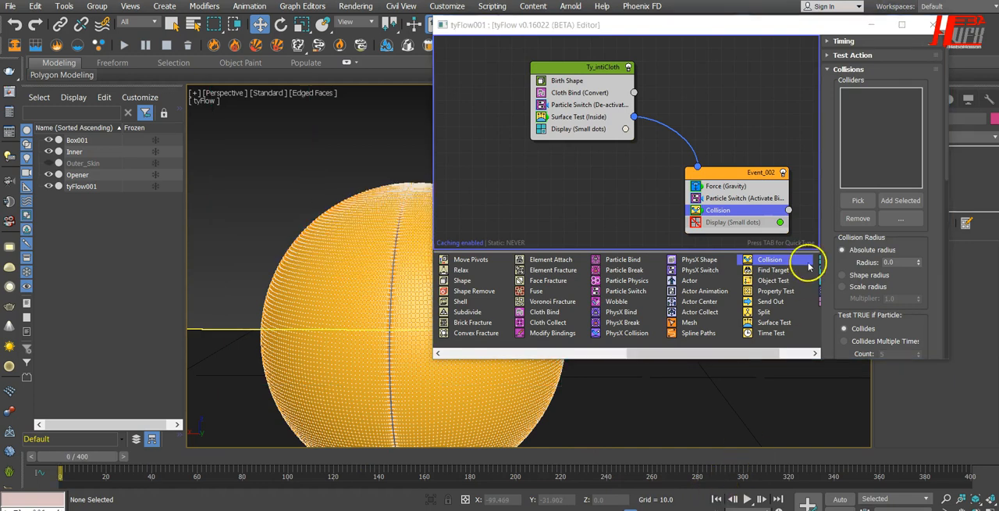
left_click_drag(692, 25, 725, 36)
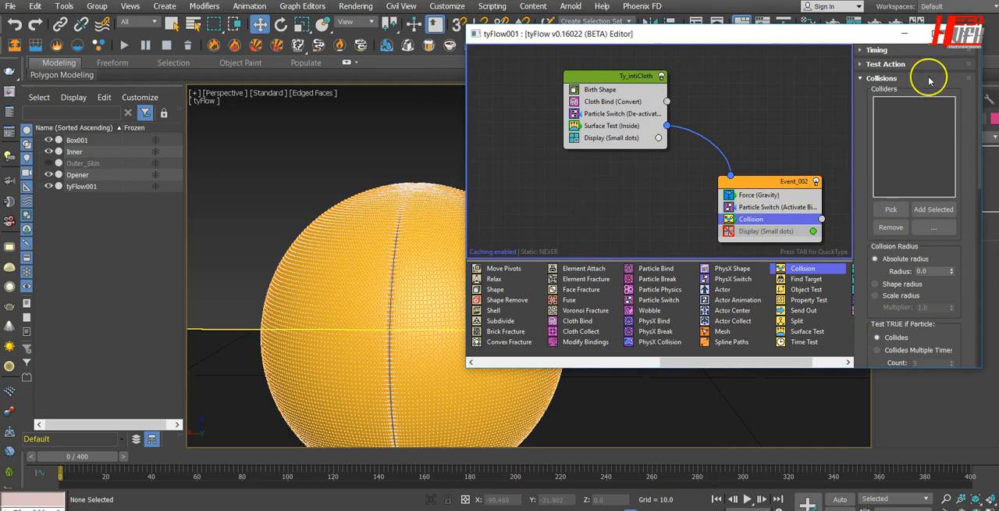
left_click(891, 209)
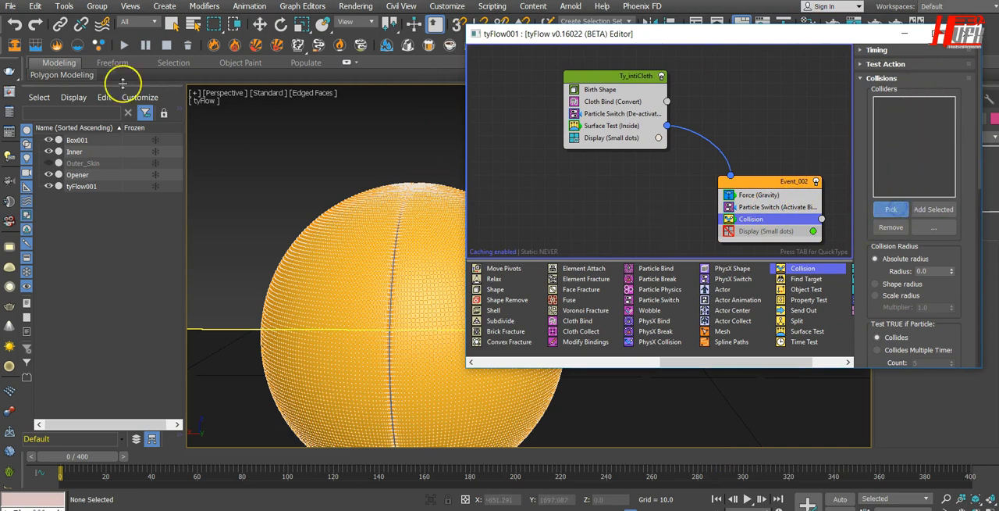
left_click(391, 184)
left_click(892, 208)
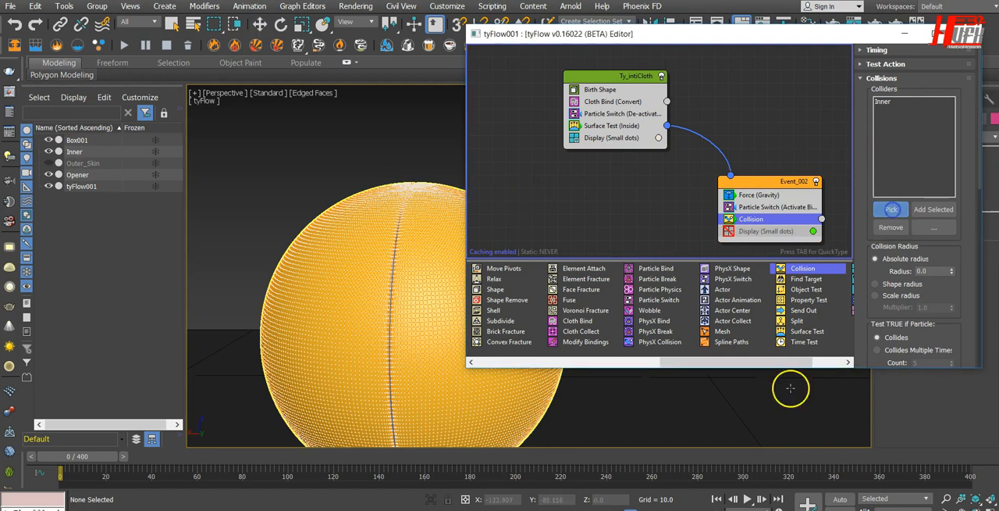
left_click(696, 419)
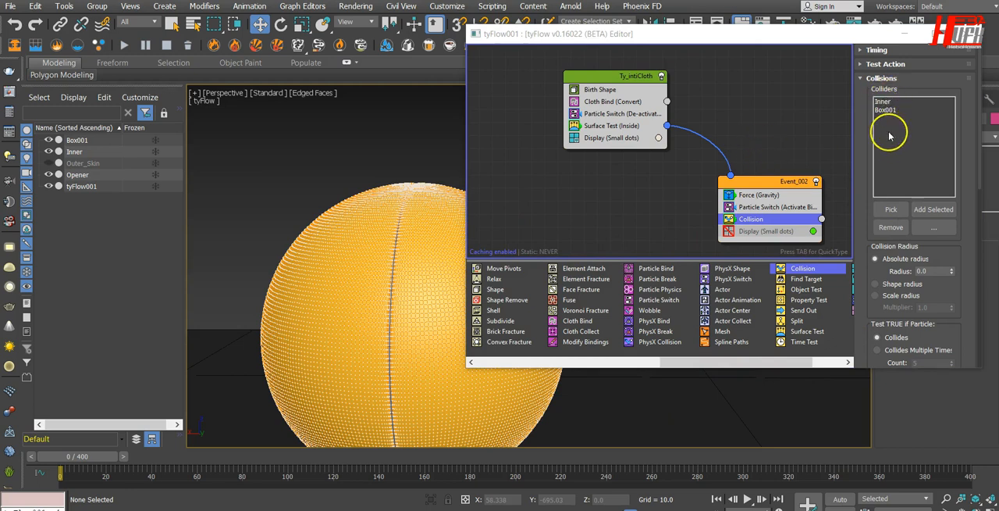
Review the Collision operator's surface settings, and advance the simulation frame by frame to frame 66 to examine how the cloth meets the Inner sphere.
left_click_drag(954, 283, 935, 0)
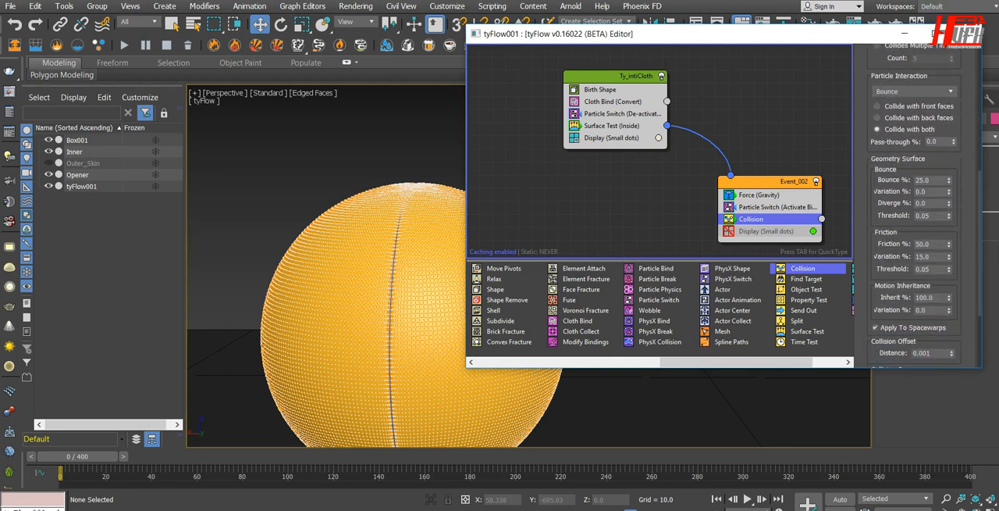
left_click_drag(963, 216, 967, 195)
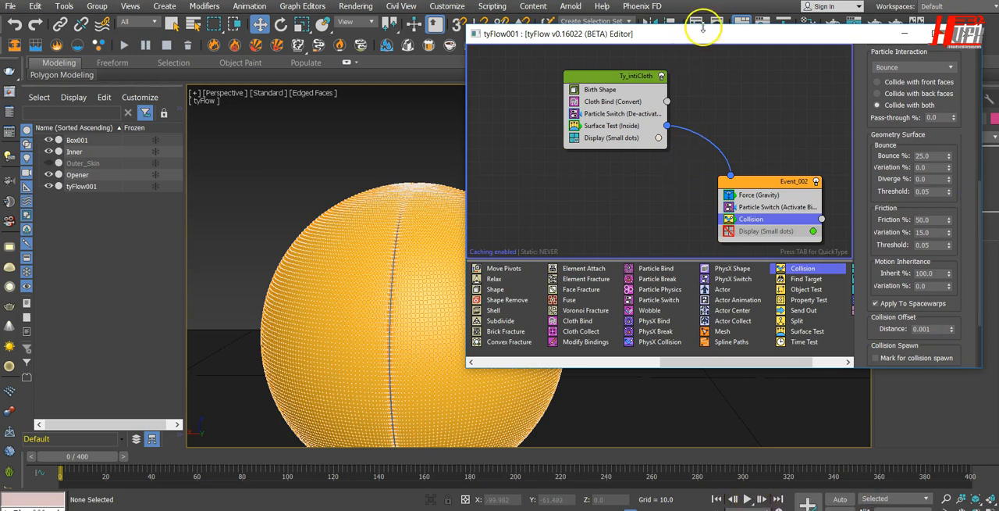
left_click_drag(705, 31, 758, 0)
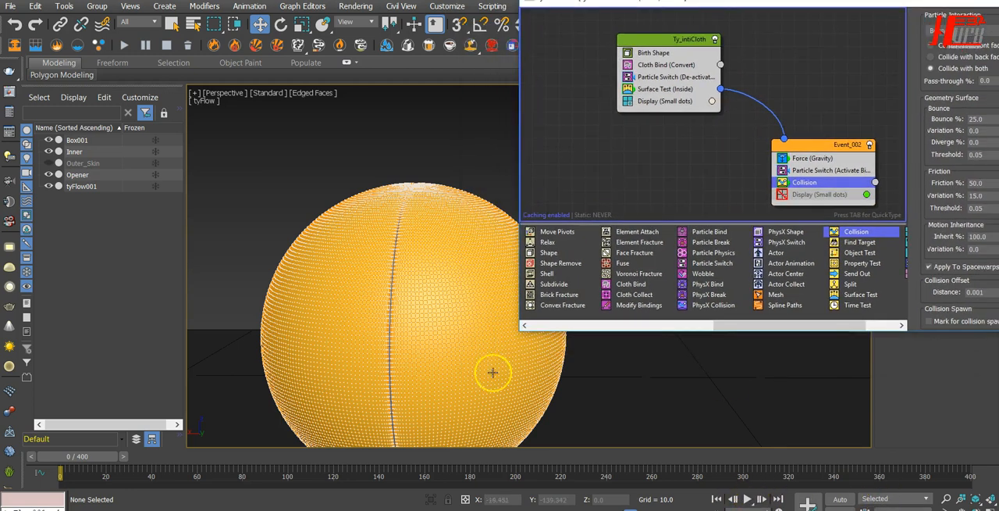
left_click(763, 500)
left_click(764, 500)
left_click(764, 500)
left_click(763, 500)
left_click(764, 500)
left_click(763, 500)
left_click(764, 499)
left_click(764, 500)
left_click(763, 499)
left_click(763, 500)
left_click(763, 500)
left_click(764, 500)
left_click(764, 500)
left_click(764, 500)
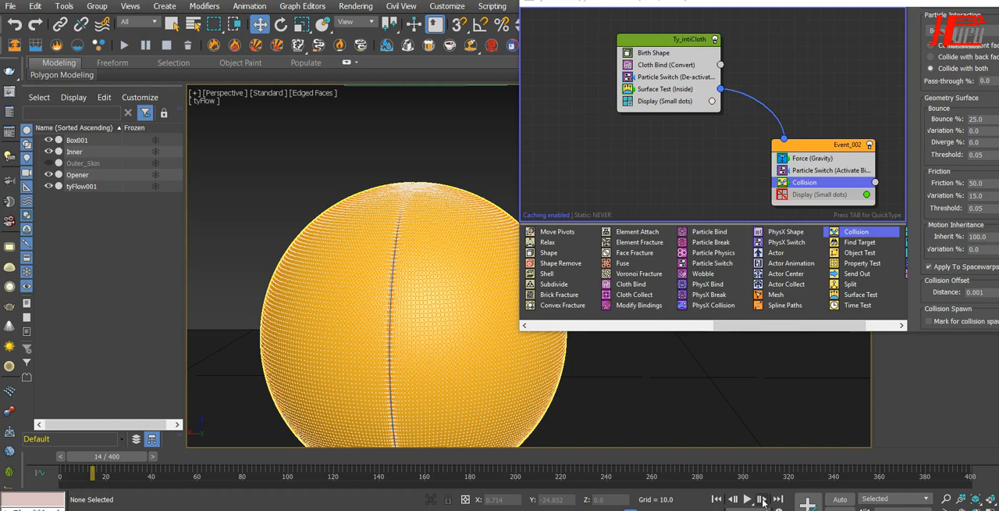
left_click(764, 500)
left_click(763, 500)
left_click(764, 499)
left_click(764, 499)
left_click(763, 500)
left_click(764, 500)
left_click(764, 500)
left_click(764, 500)
left_click(764, 500)
left_click(763, 500)
left_click(763, 500)
left_click(763, 499)
left_click(763, 499)
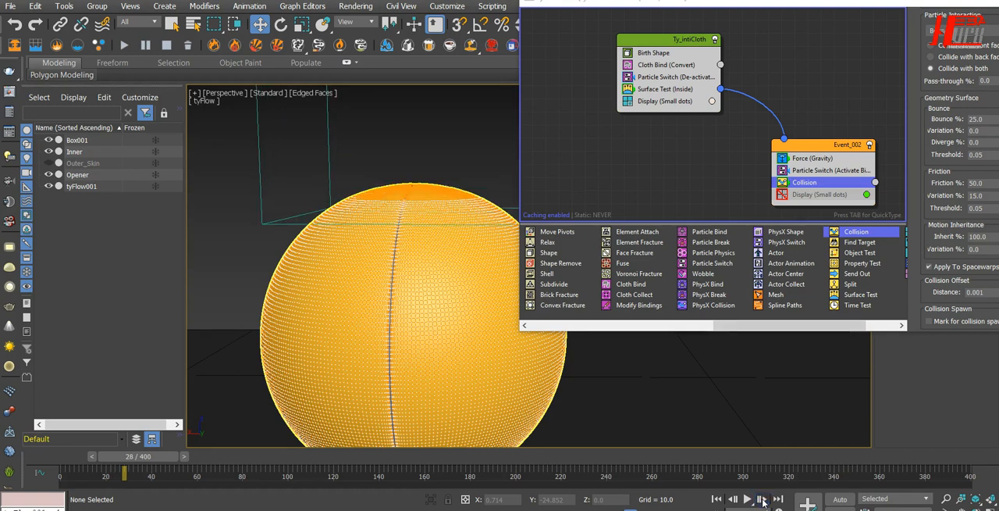
left_click(764, 500)
left_click(763, 499)
left_click(764, 500)
left_click(764, 499)
left_click(763, 500)
left_click(764, 500)
left_click(764, 499)
left_click(763, 500)
left_click(764, 500)
left_click(764, 500)
left_click(764, 500)
left_click(763, 500)
left_click(764, 500)
left_click(764, 500)
left_click(763, 500)
left_click(764, 500)
left_click(763, 500)
left_click(763, 499)
left_click(763, 500)
left_click(764, 500)
left_click(764, 500)
left_click(763, 500)
left_click(764, 500)
left_click(763, 500)
left_click(763, 500)
left_click(764, 500)
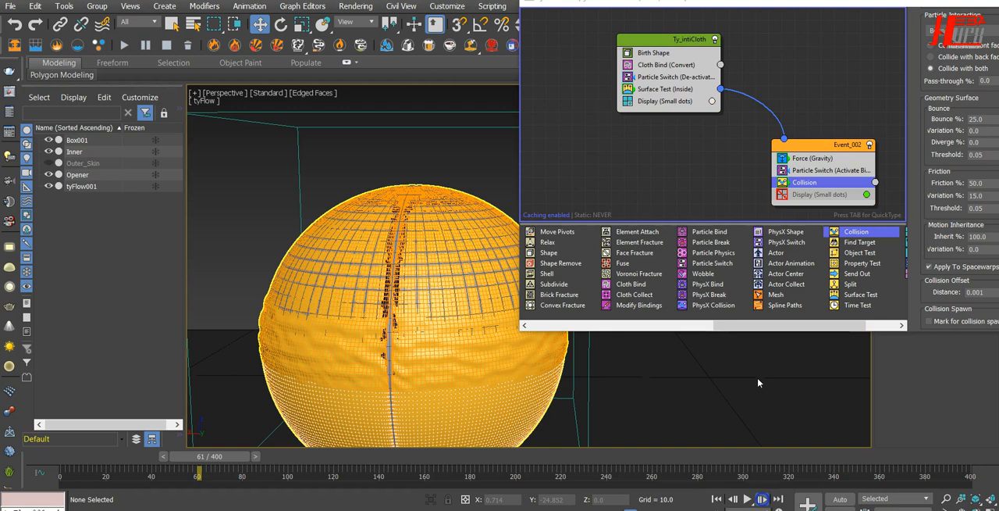
left_click(734, 501)
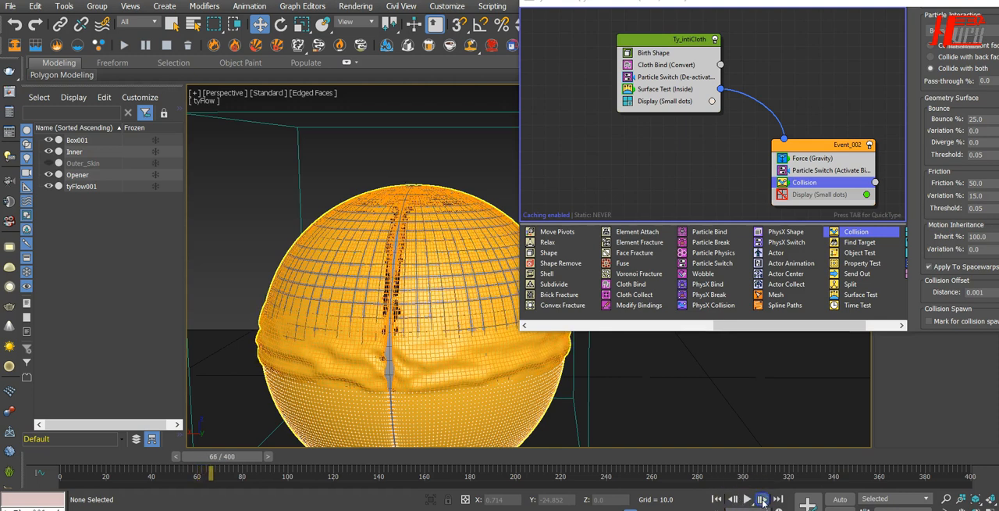
Play the simulation to frame 92 and inspect the sliding cloth with edged faces hidden, restoring the edged view.
left_click(748, 499)
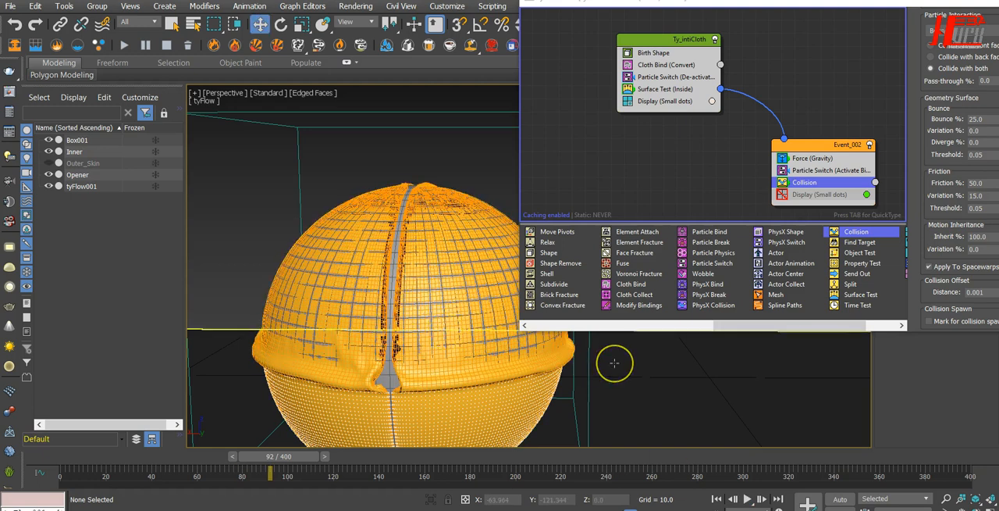
key("F4")
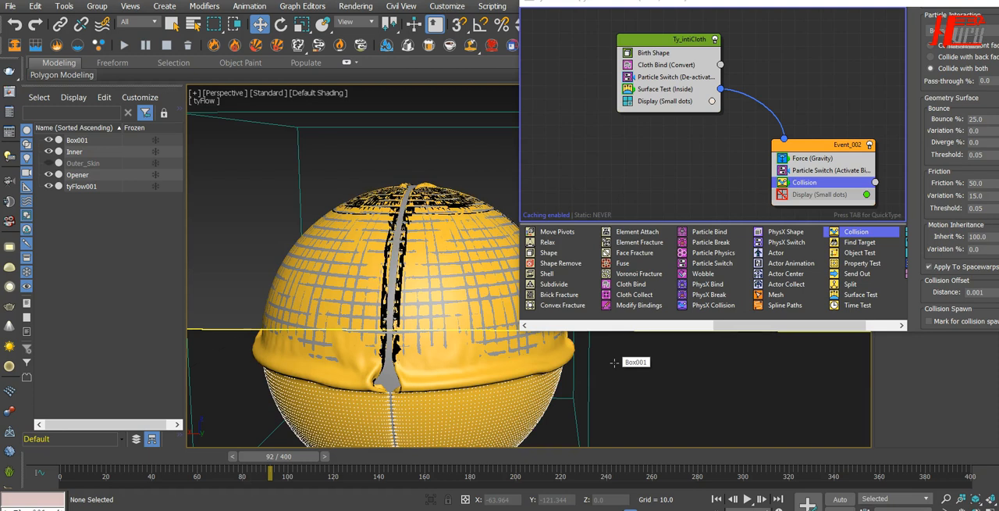
key("F4")
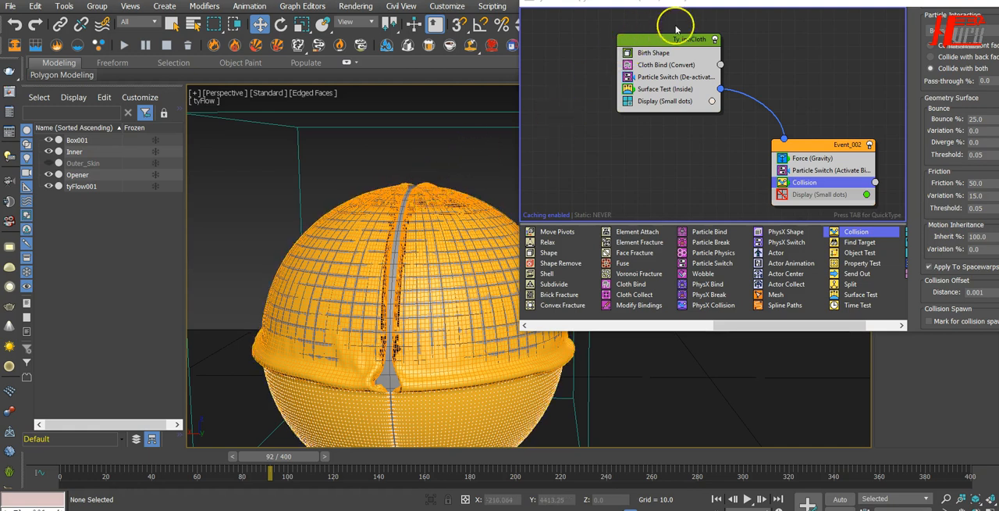
Open the Friction percentage of Event_002's Collision operator for editing.
left_click_drag(777, 9, 701, 7)
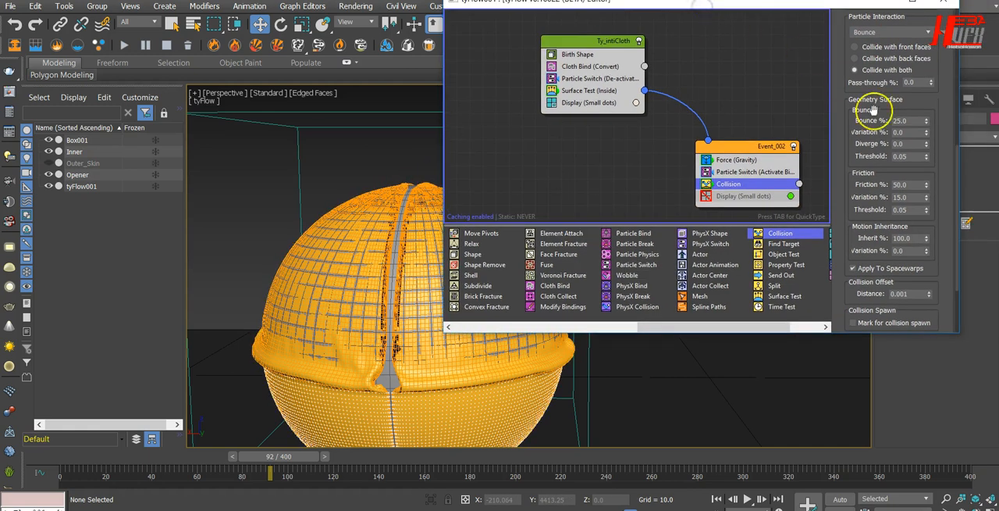
left_click_drag(912, 187, 839, 186)
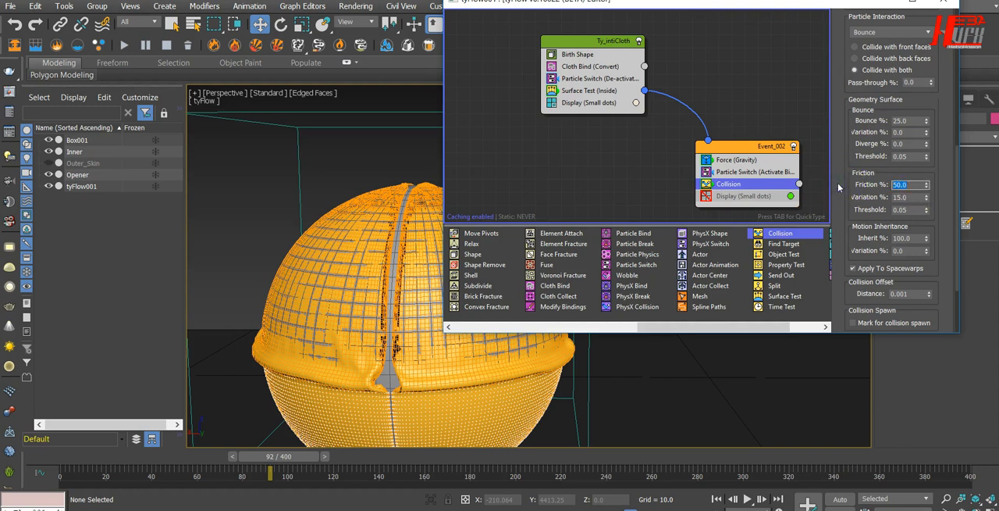
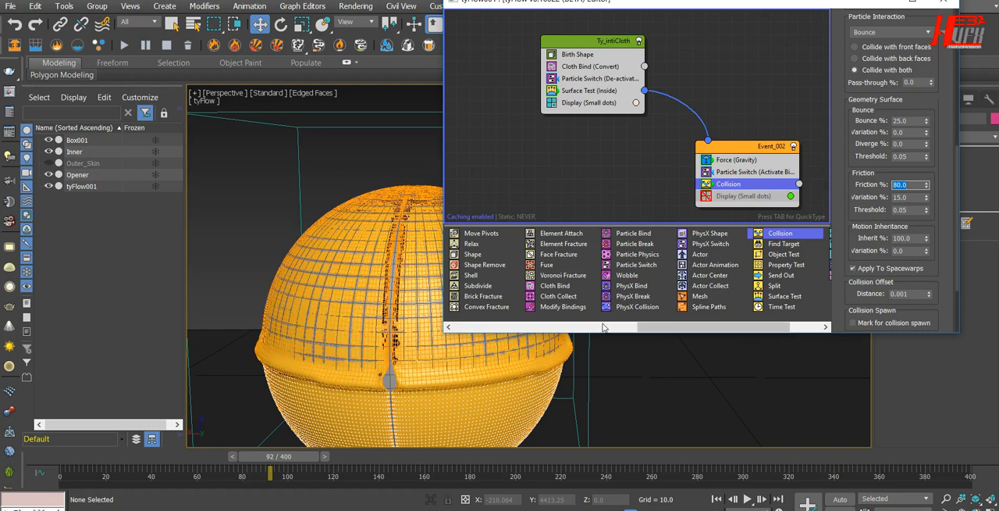
Return to frame 0, review the Force operator's settings in Event_002, and close the tyFlow editor.
left_click_drag(566, 2, 655, 14)
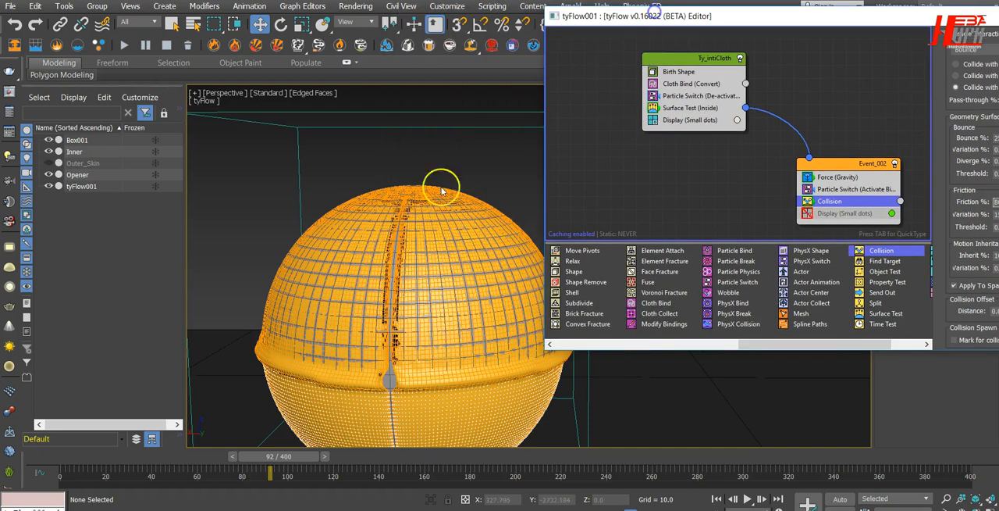
left_click(717, 498)
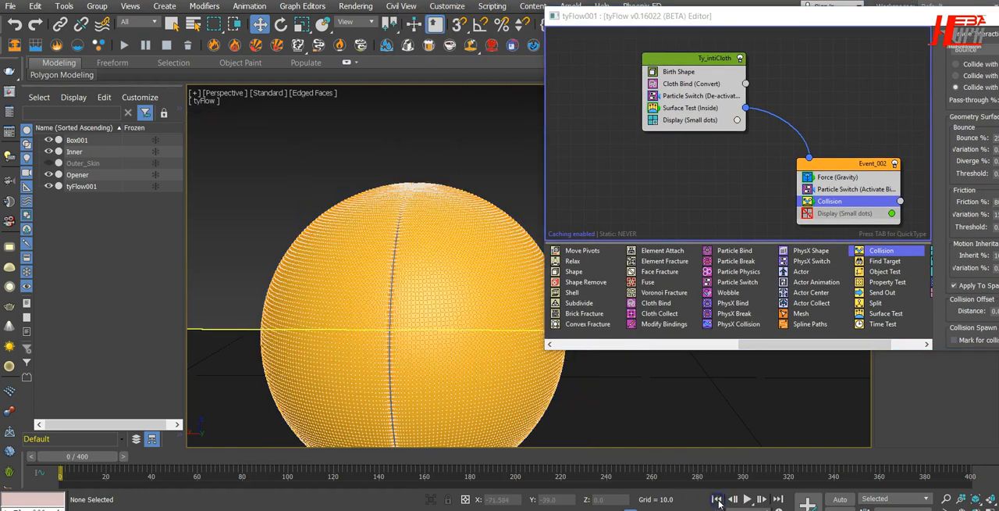
left_click(844, 178)
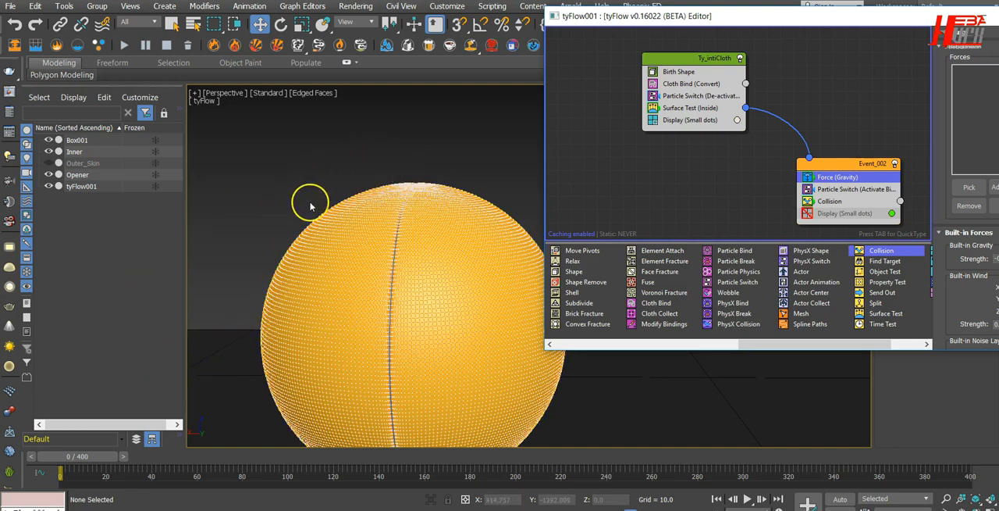
left_click_drag(750, 18, 483, 62)
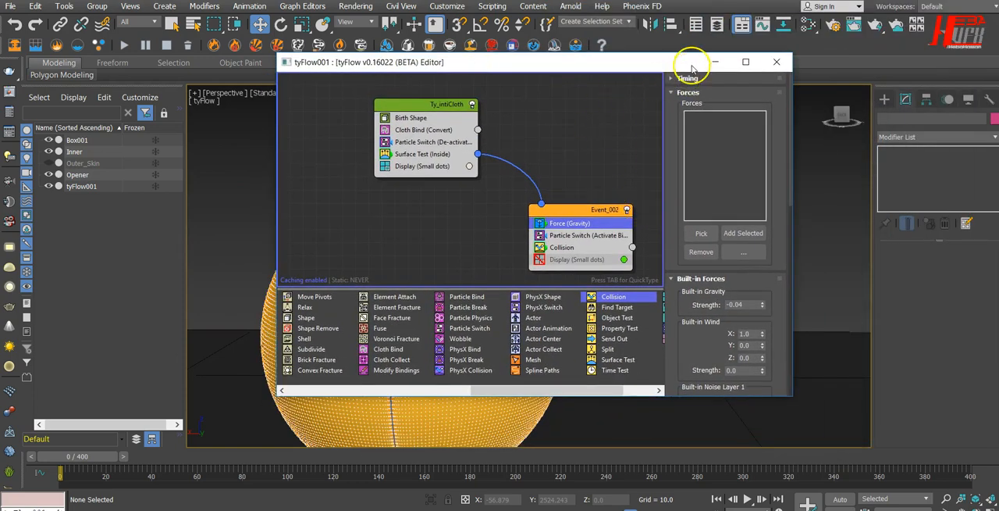
left_click(777, 62)
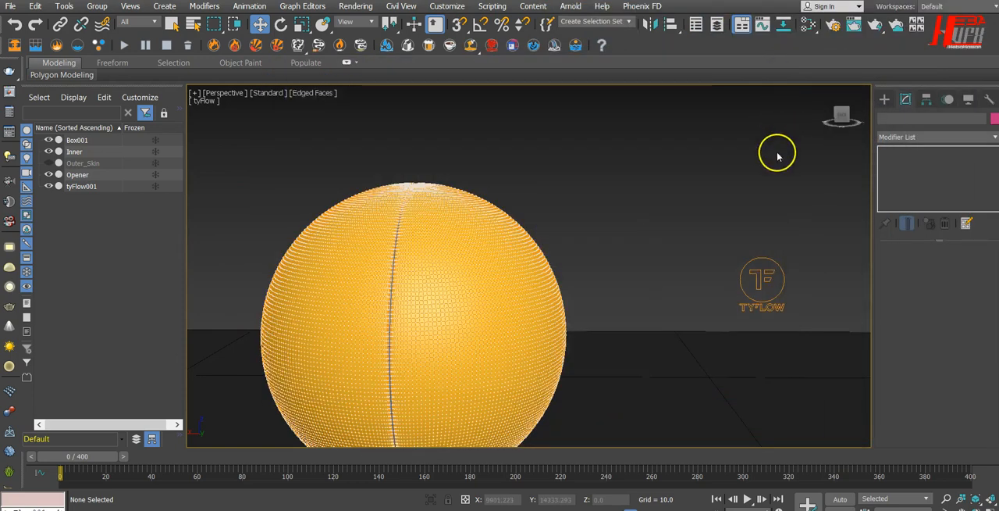
Create a Wind space warp near the sphere's centre in the Top view.
left_click(885, 99)
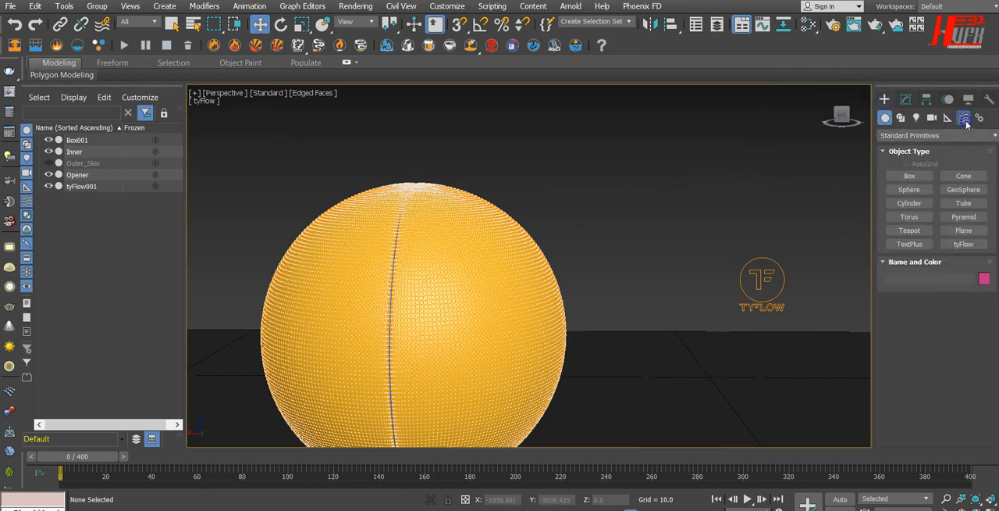
left_click(965, 118)
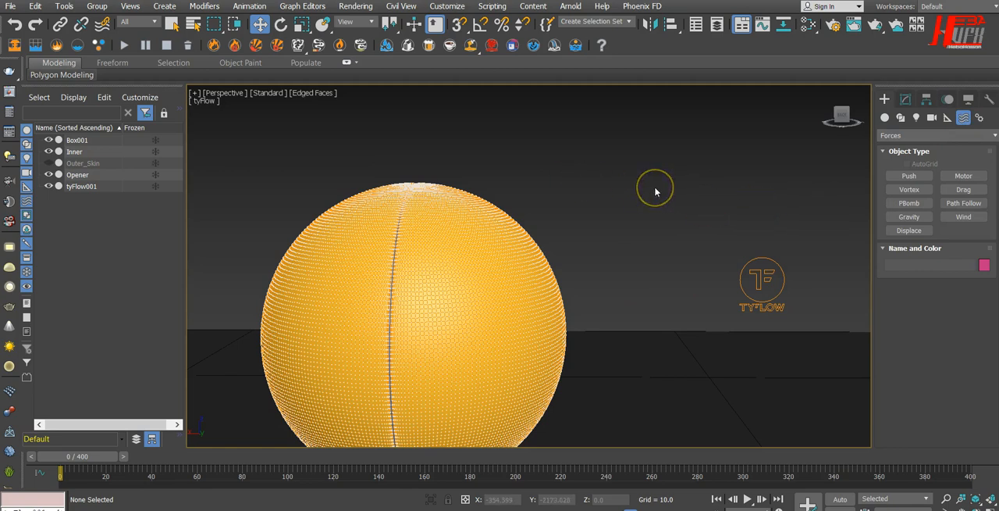
left_click(974, 224)
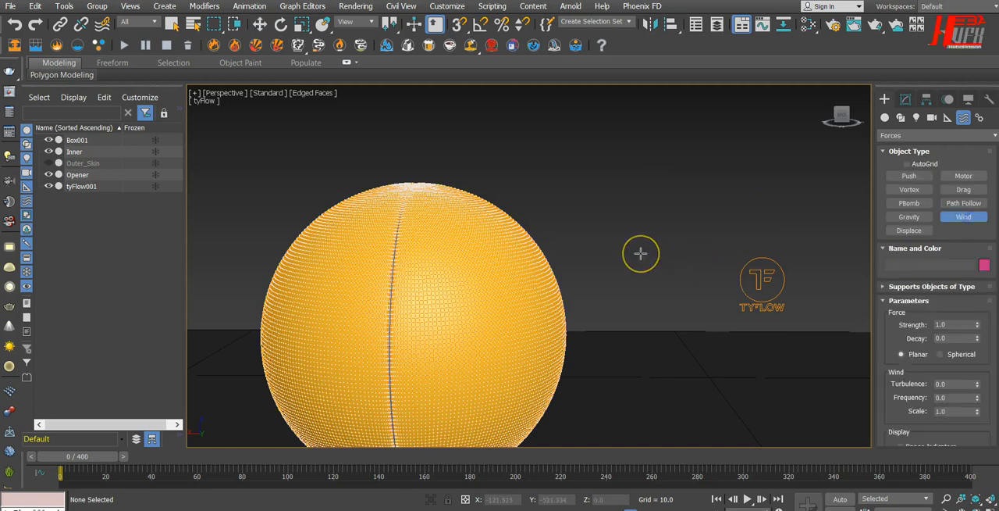
key("t")
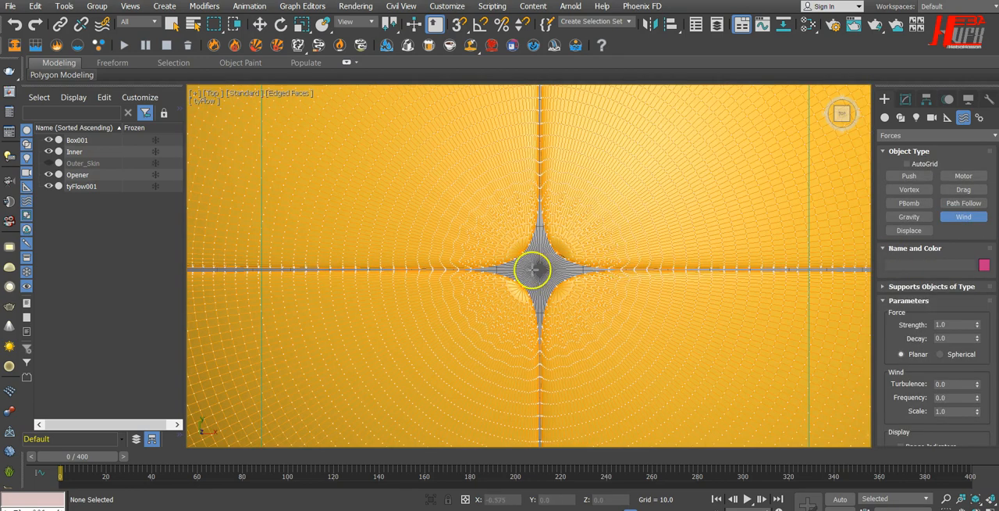
left_click_drag(539, 268, 575, 243)
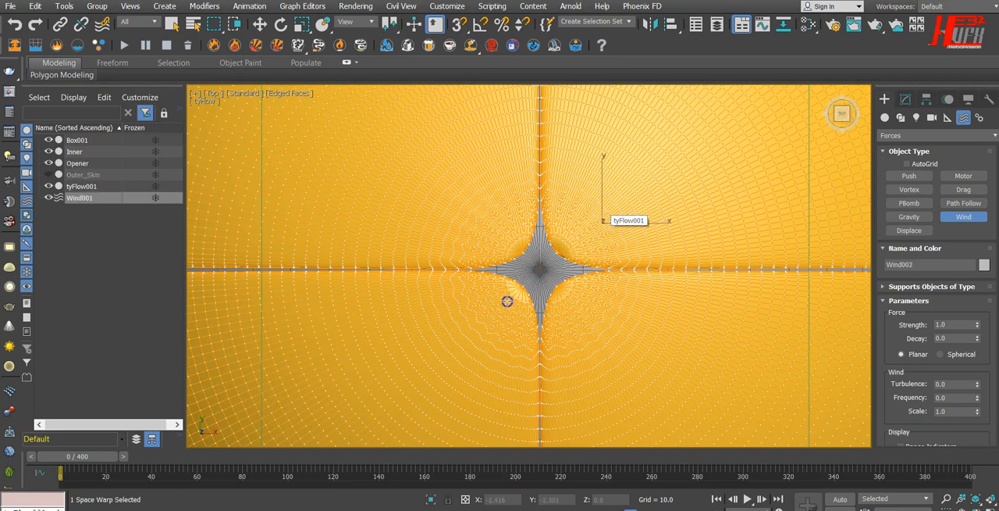
left_click_drag(508, 301, 508, 301)
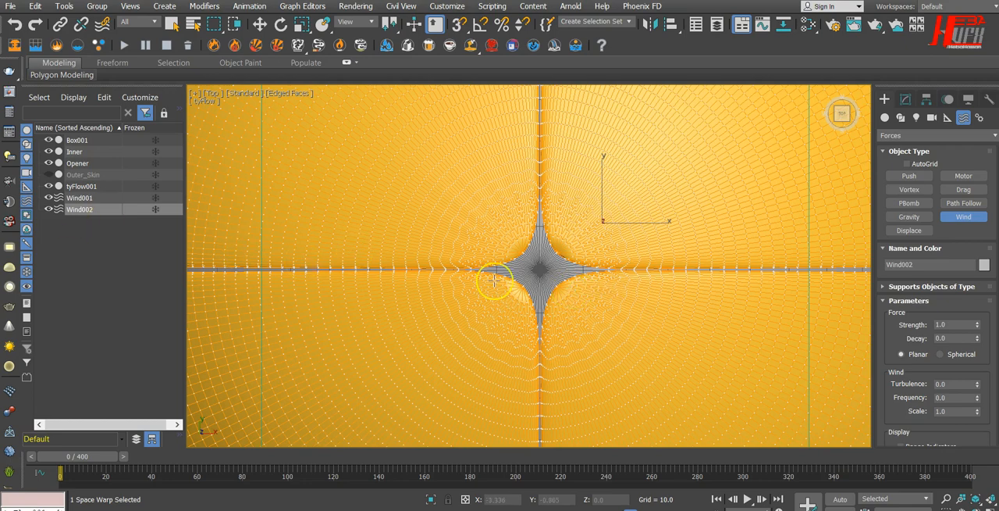
Back in the Perspective view, move Wind001 straight up to the top of the sphere, at a Z of about 78.68.
key("p")
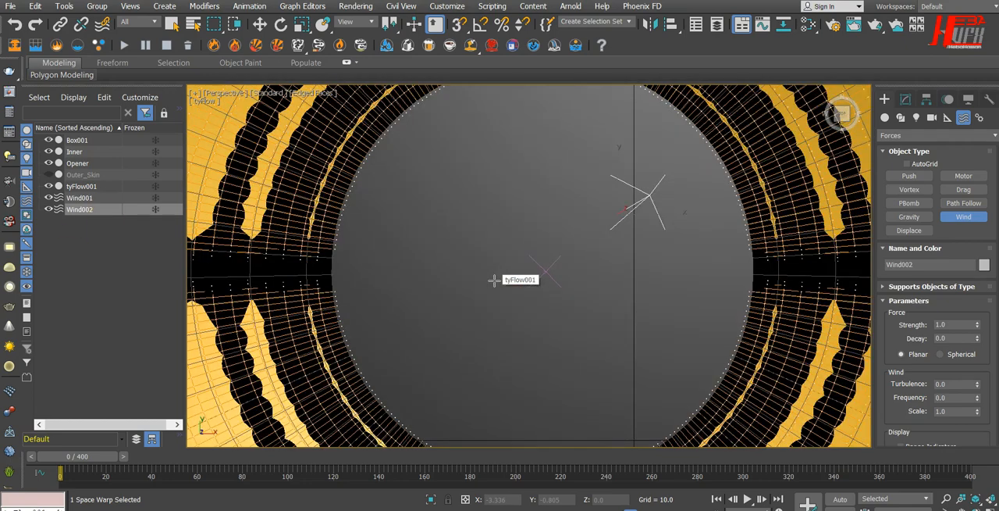
middle_click_drag(513, 379, 520, 299, "alt")
scroll(516, 306, "down", 5)
scroll(516, 305, "down", 8)
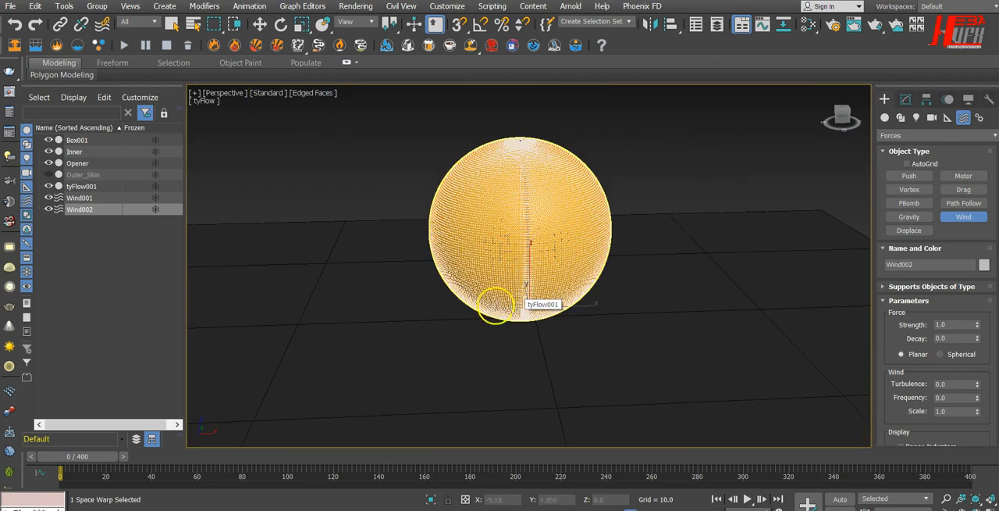
left_click(81, 197)
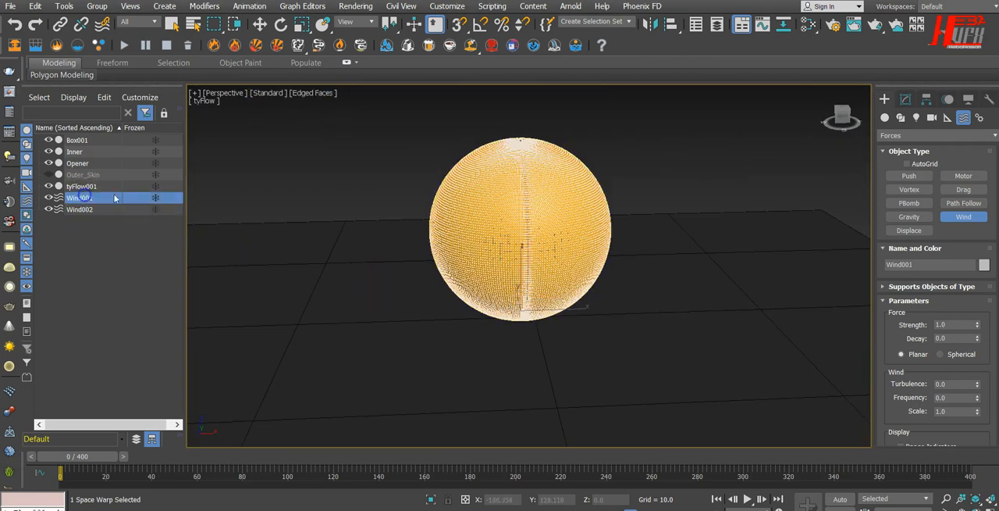
left_click(259, 24)
left_click_drag(526, 270, 549, 92)
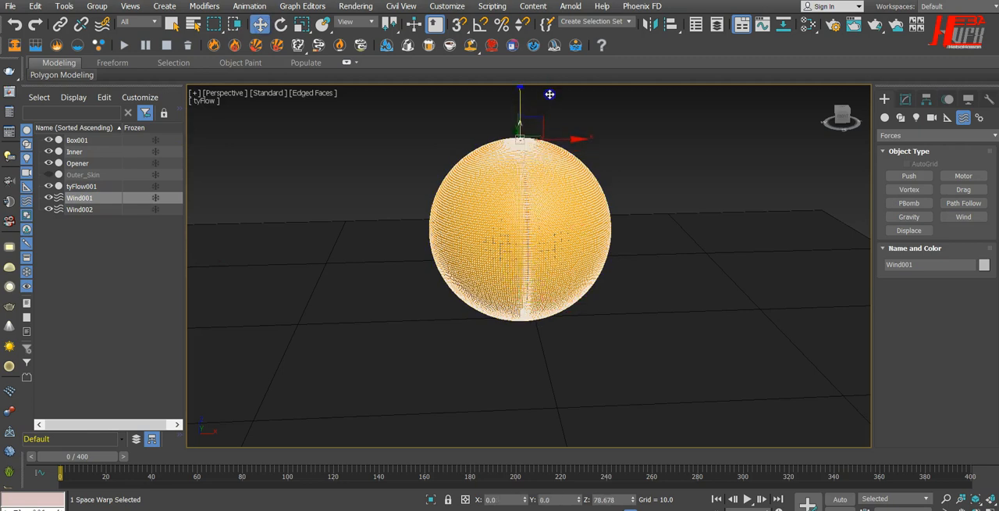
Switch Wind001's force to Spherical and enlarge its icon size to about 9.736.
left_click(906, 100)
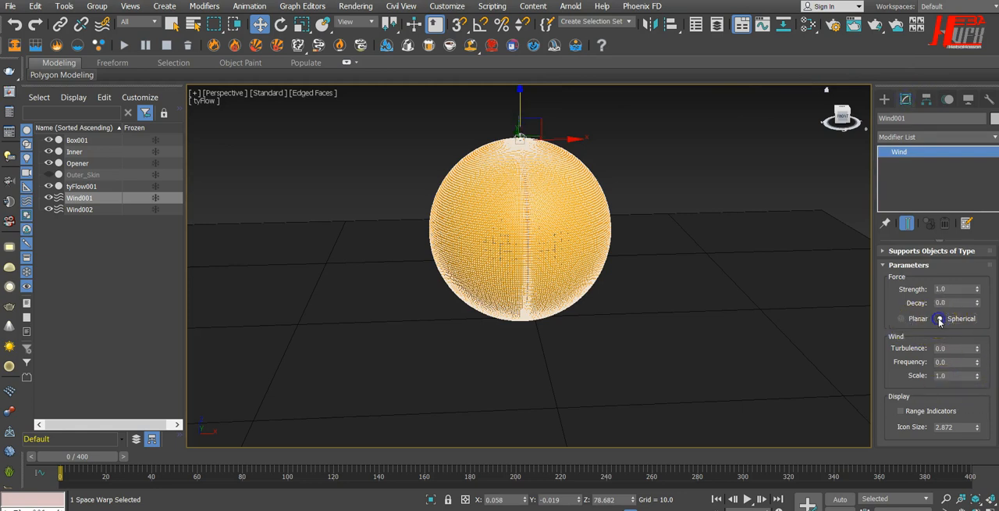
left_click(940, 319)
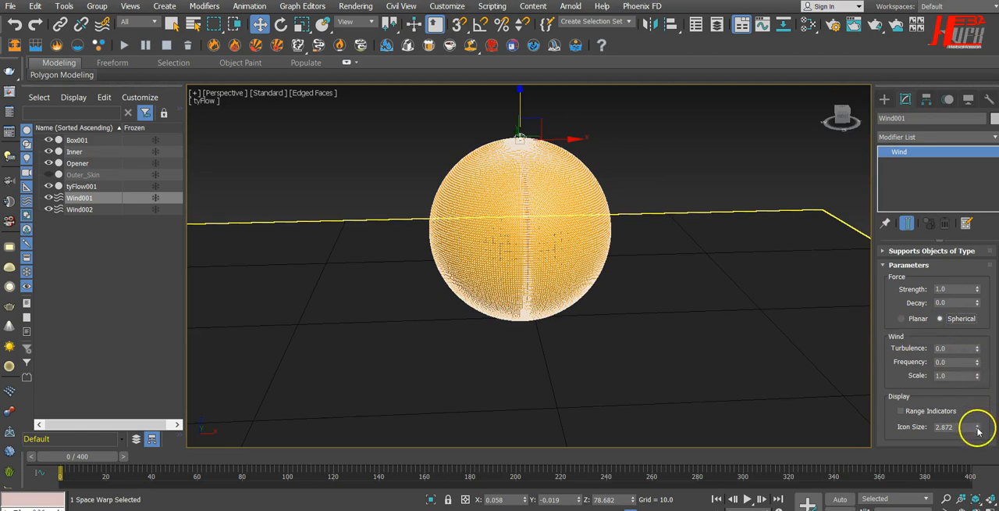
left_click_drag(978, 429, 980, 410)
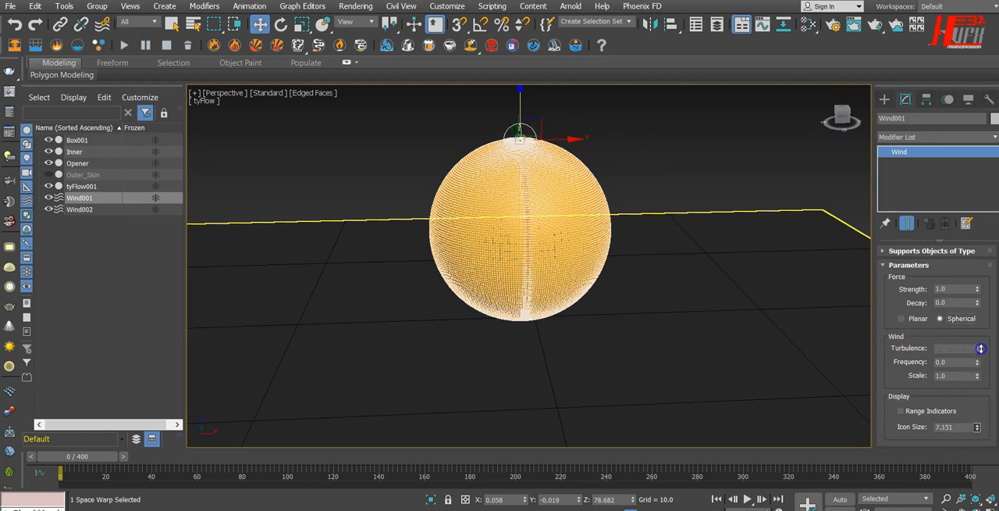
left_click_drag(982, 328, 984, 302)
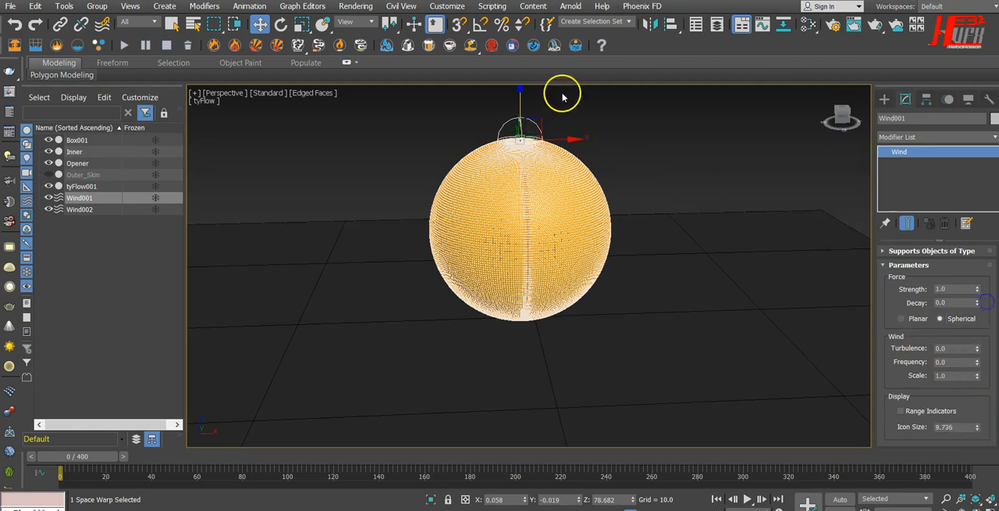
scroll(505, 127, "up", 5)
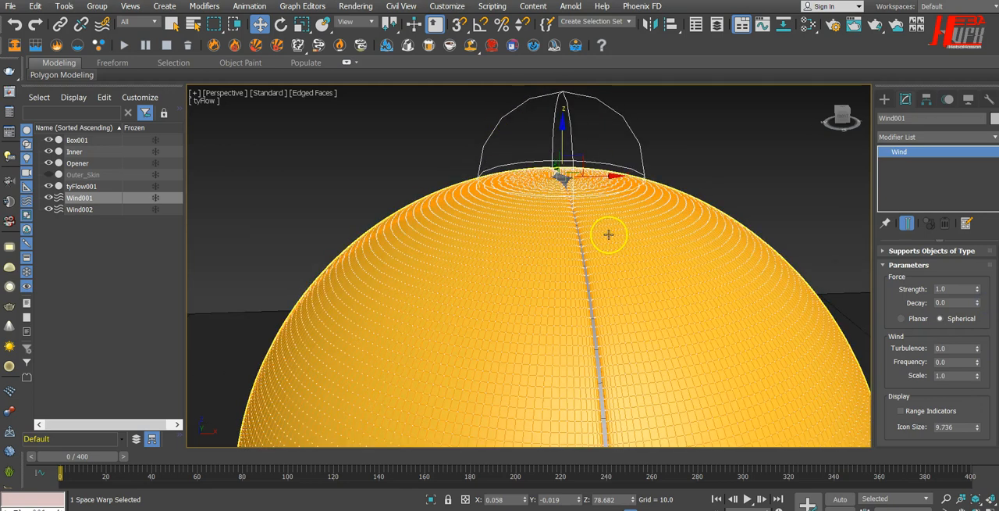
Delete the surplus Wind002 space warp and select Wind001 above the sphere.
left_click(78, 209)
key("Delete")
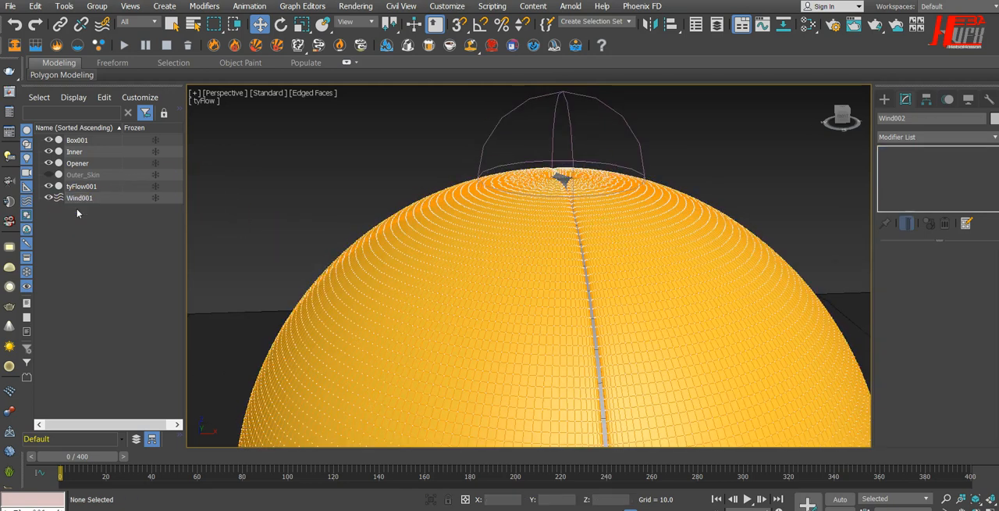
left_click(560, 128)
middle_click_drag(630, 274, 610, 265, "alt")
scroll(613, 264, "down", 3)
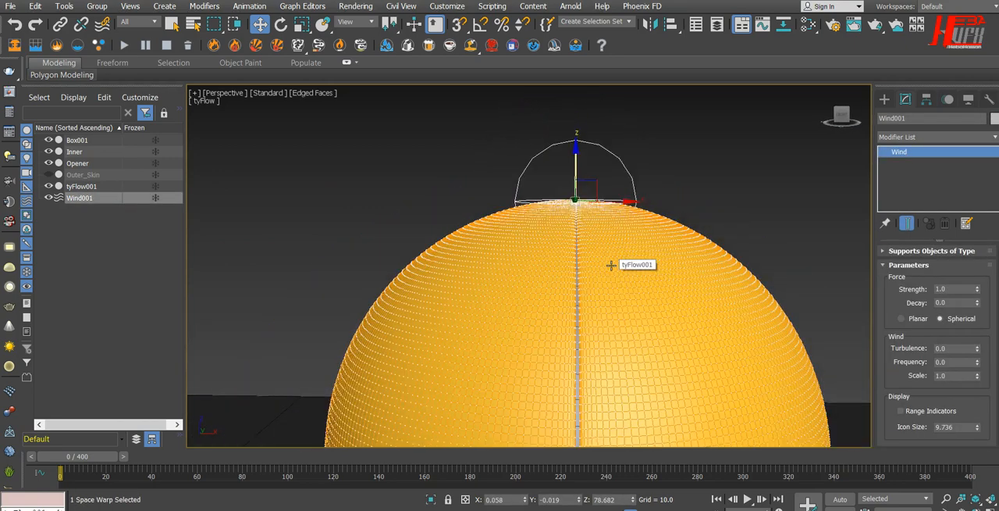
Reopen the tyFlow001 editor, add Wind001 to the Force operator of Event_002, and close the editor.
middle_click_drag(647, 310, 513, 235, "alt")
scroll(586, 281, "down", 6)
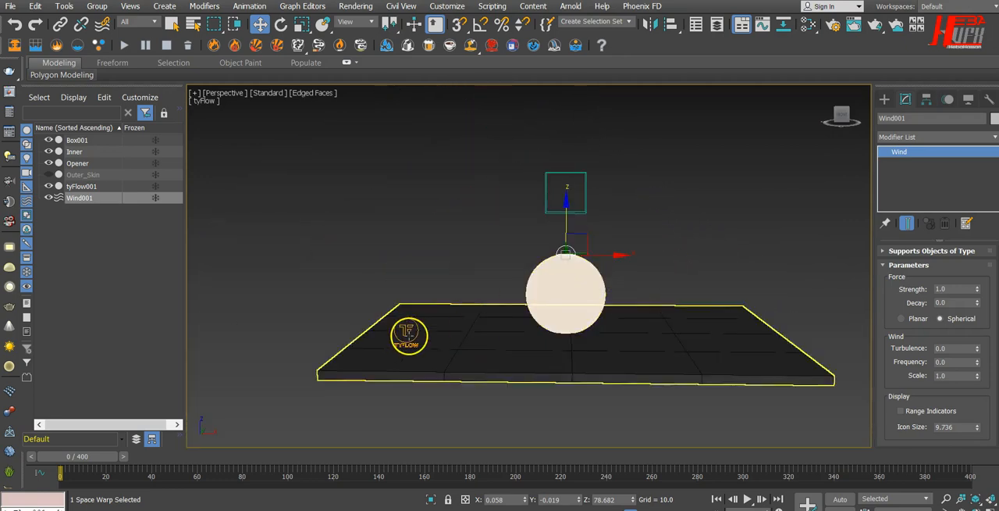
left_click(658, 346)
middle_click_drag(747, 363, 576, 384, "alt")
left_click(627, 252)
left_click(703, 285)
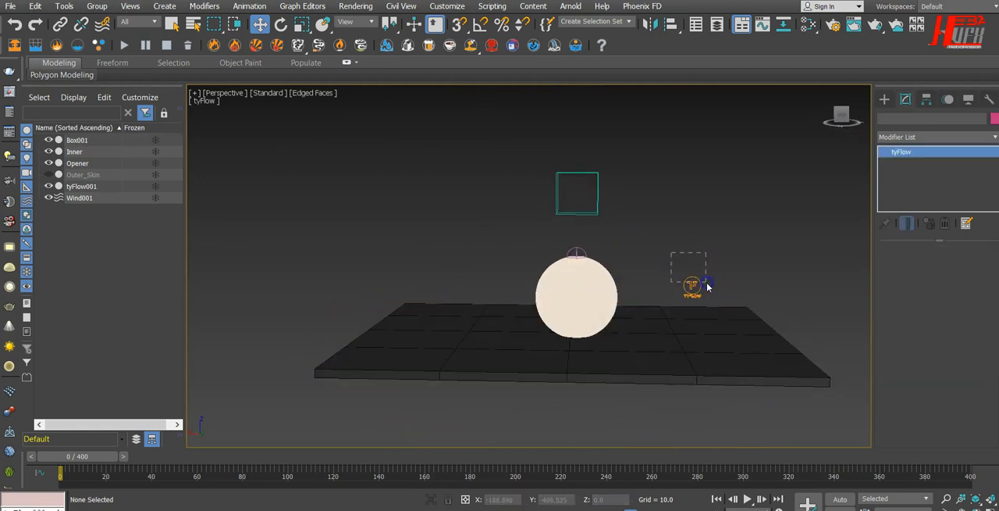
left_click(894, 281)
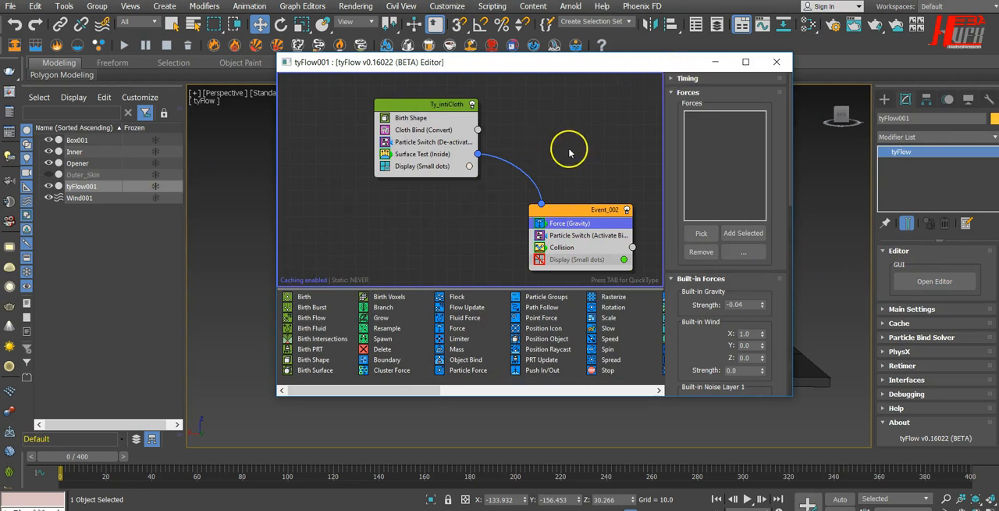
left_click(701, 232)
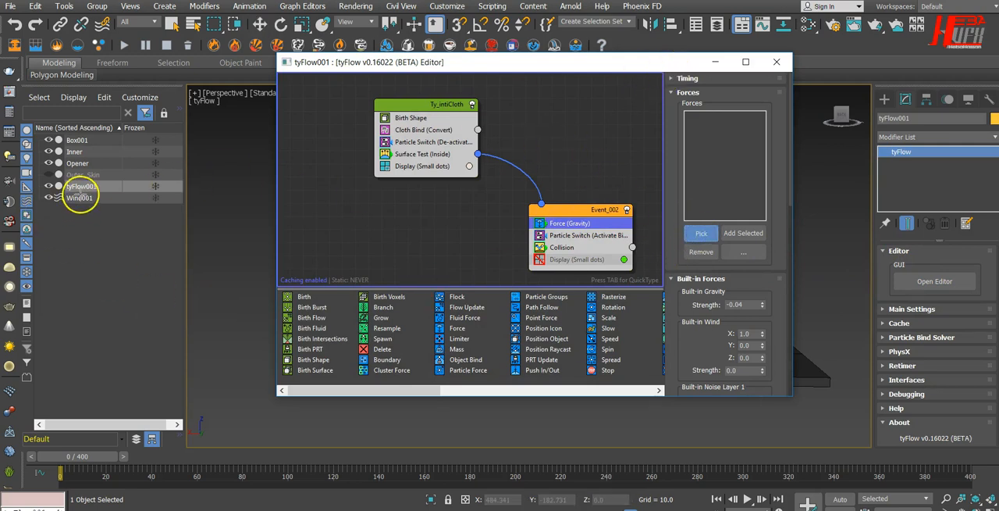
left_click(77, 199)
left_click(466, 172)
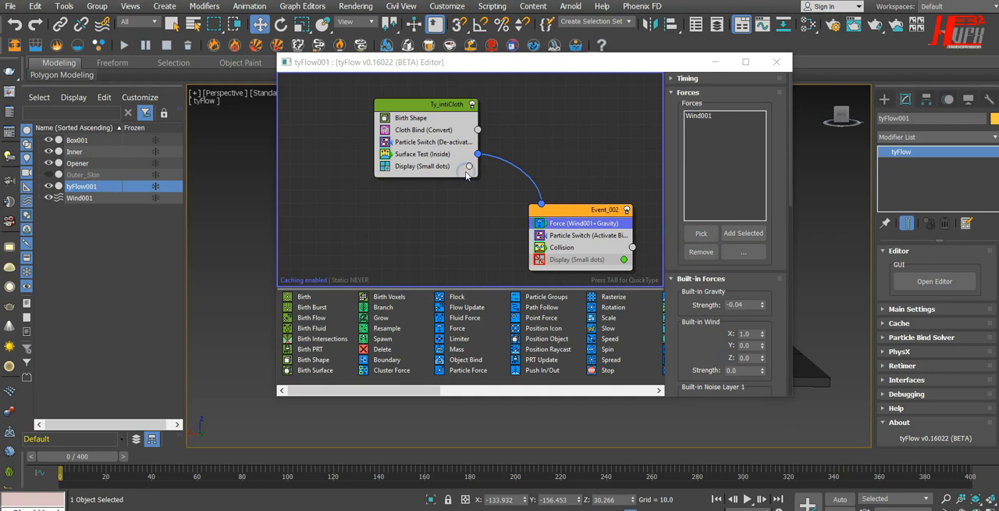
left_click(776, 63)
Select Wind001 above the sphere and review its Strength and Decay values.
scroll(595, 256, "up", 5)
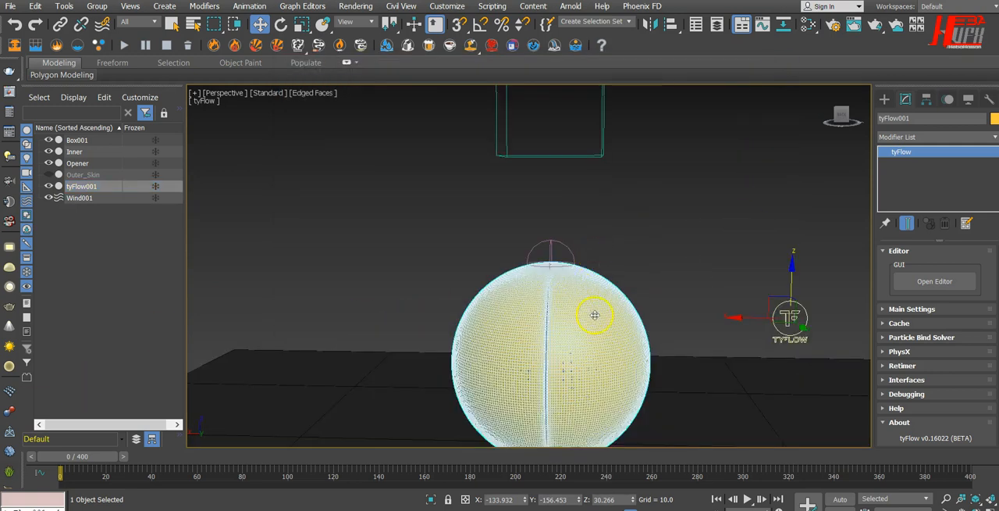
middle_click_drag(609, 312, 584, 244)
middle_click_drag(561, 330, 566, 330, "alt")
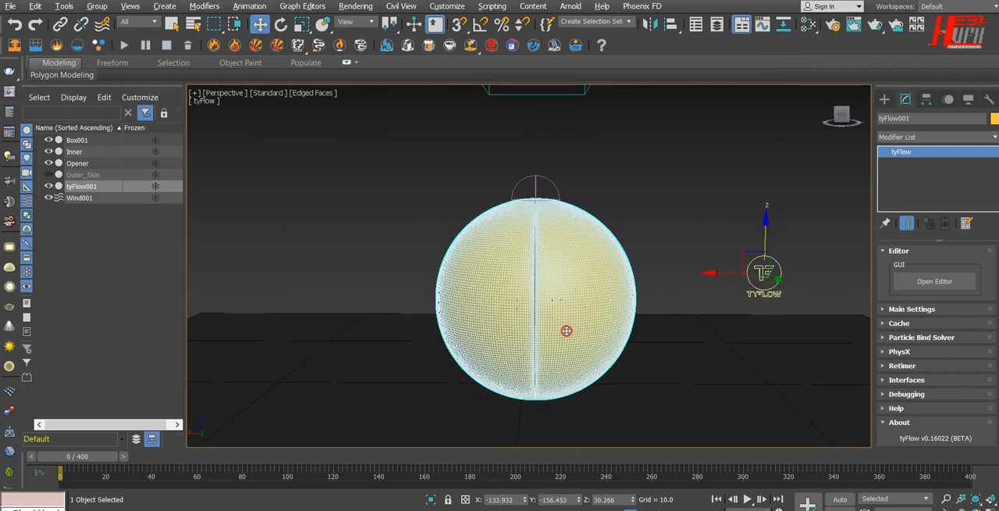
middle_click_drag(625, 314, 587, 314)
left_click(484, 189)
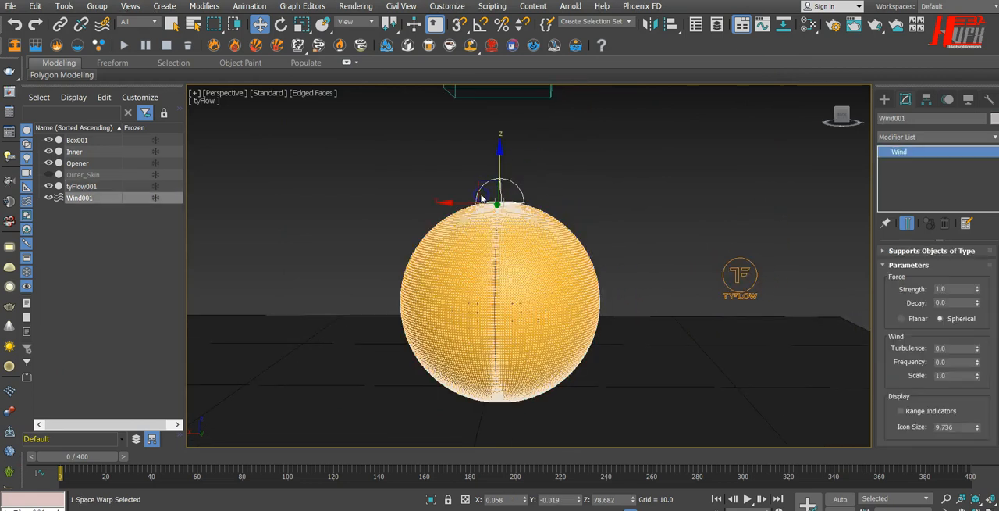
left_click(957, 290)
left_click(962, 303)
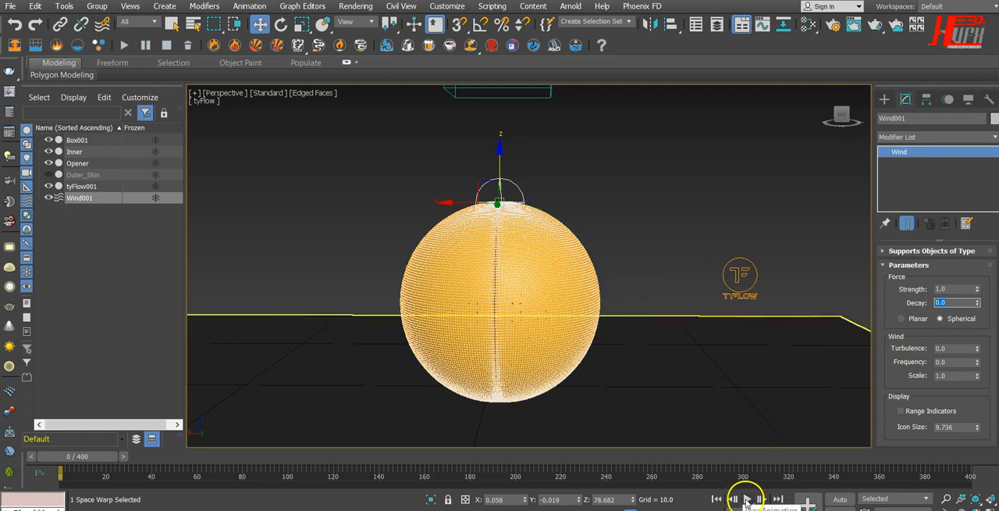
Play the wind-driven cloth simulation to frame 70 and check the playback settings in Time Configuration.
left_click(747, 498)
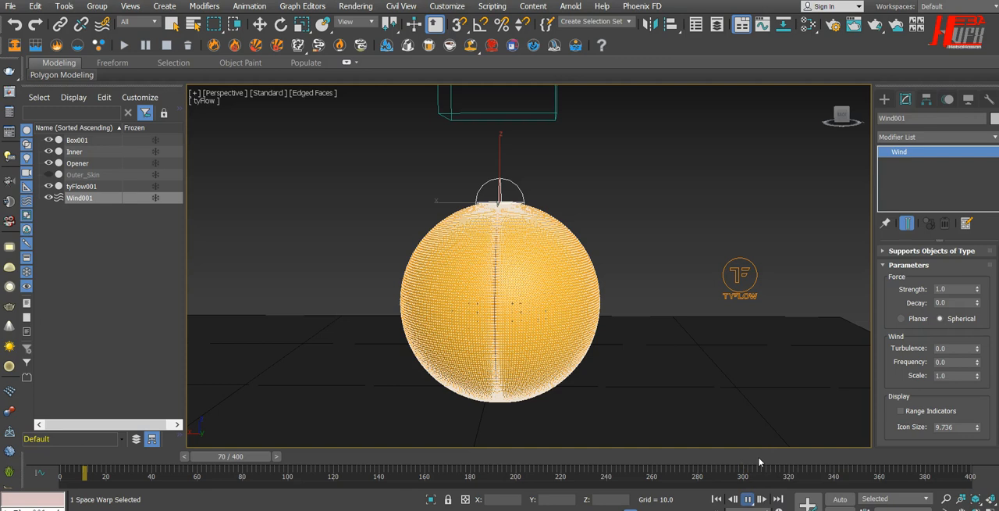
left_click(749, 499)
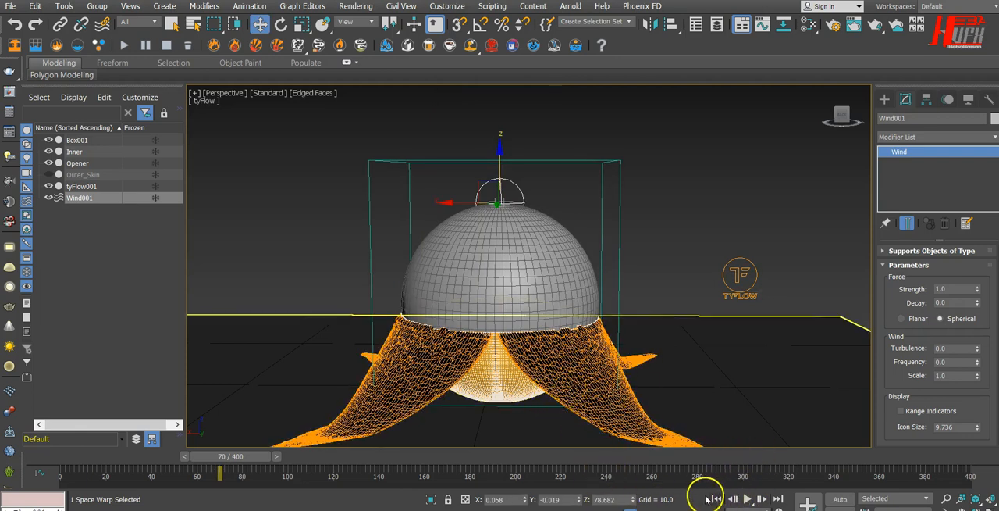
right_click(714, 498)
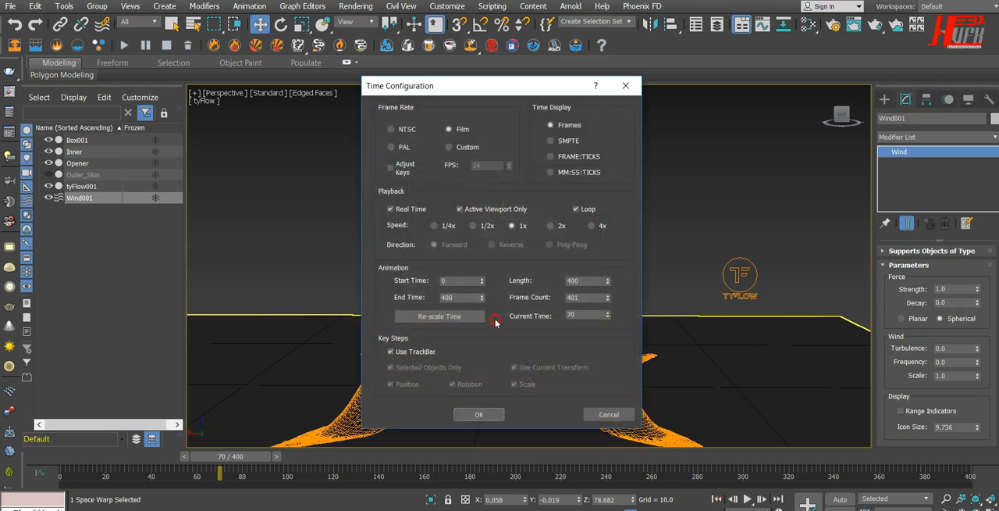
left_click(479, 413)
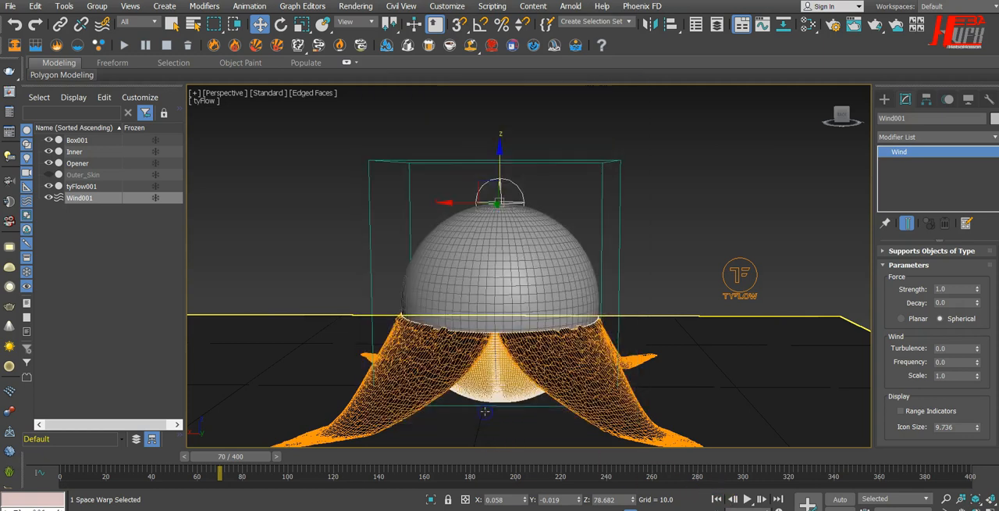
Replay the wind-driven cloth simulation from frame 0 to frame 46 and examine the opening petals from above.
left_click(717, 498)
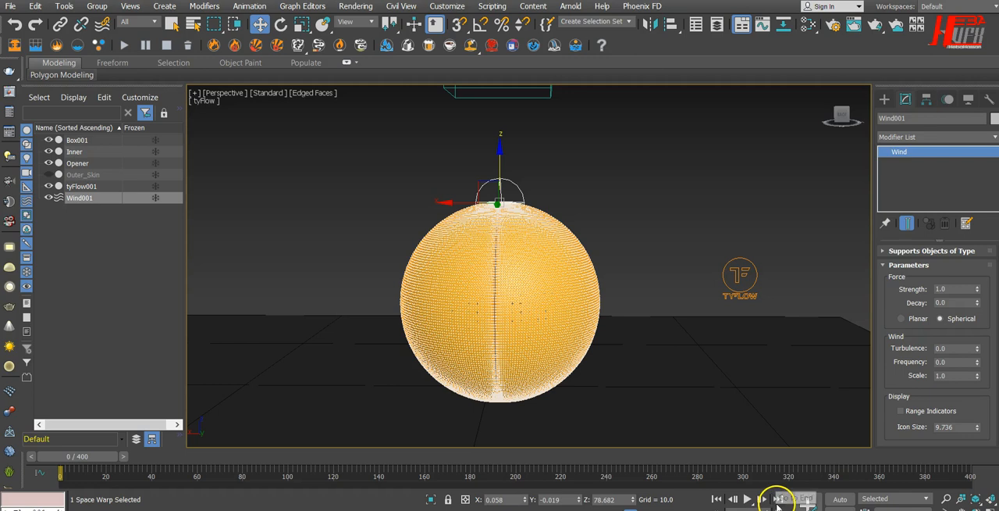
left_click(747, 499)
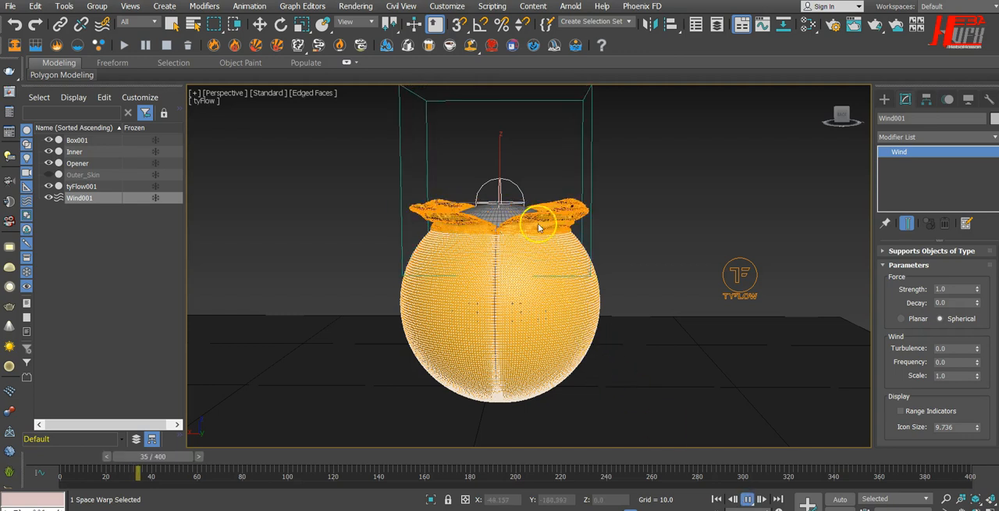
left_click(747, 499)
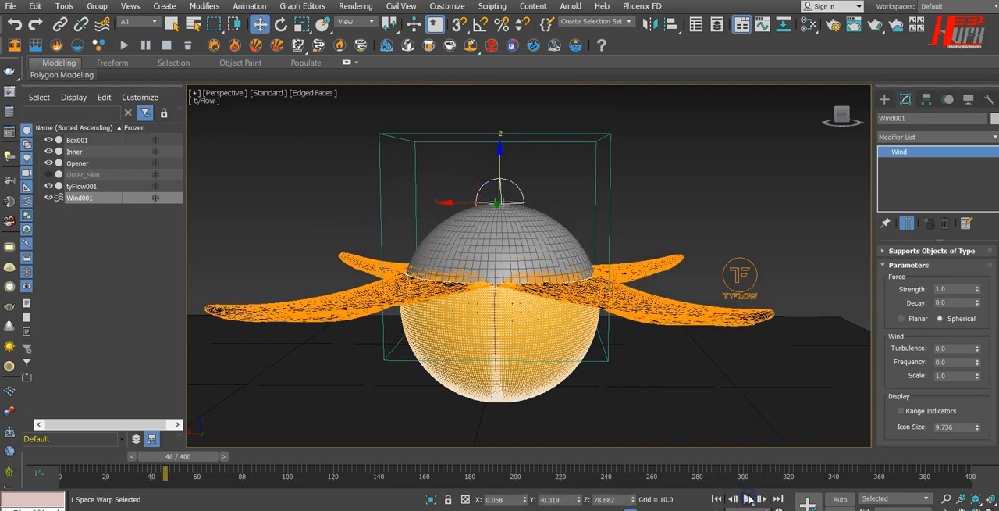
middle_click_drag(685, 256, 750, 220, "alt")
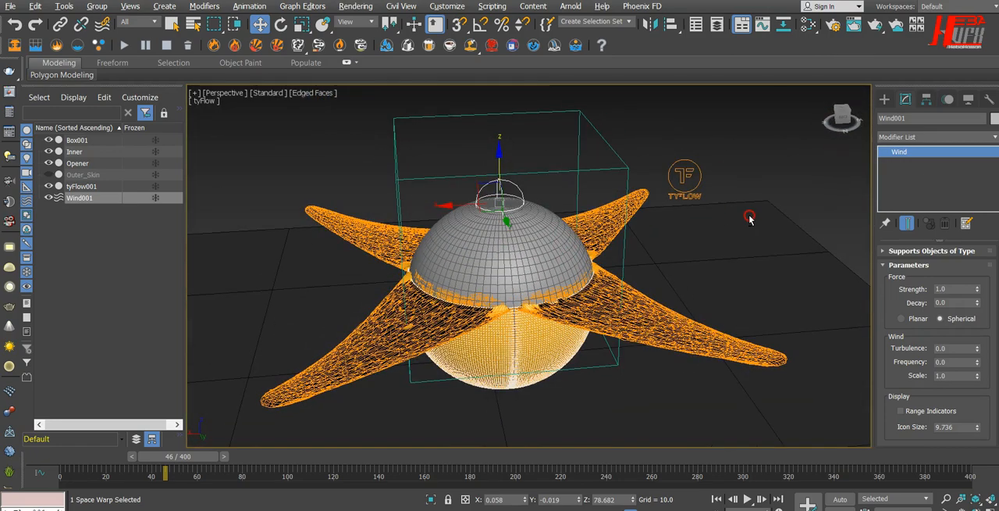
Hide the Inner sphere to examine the cloth from several angles, then return to frame 0 and unhide the sphere.
left_click(48, 151)
middle_click_drag(655, 383, 711, 337, "alt")
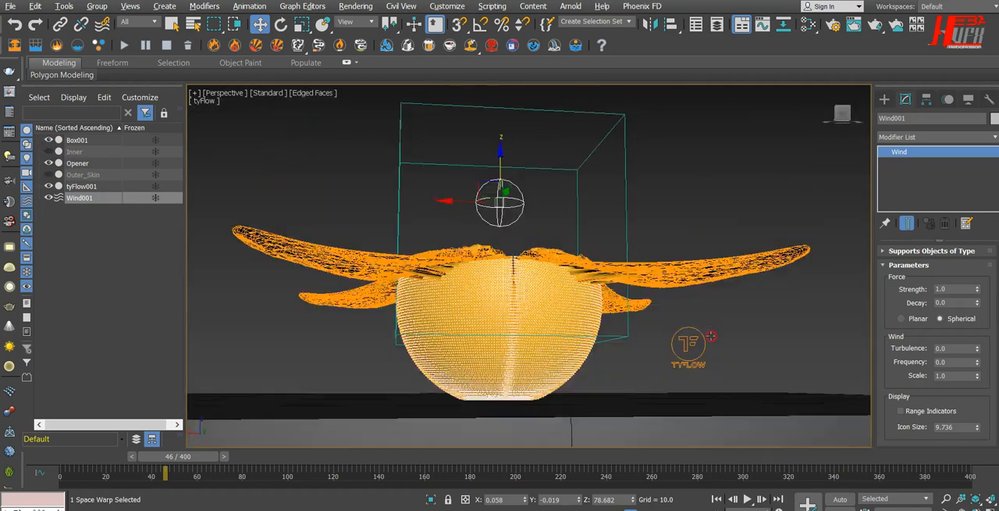
left_click(607, 381)
middle_click_drag(607, 381, 629, 394, "alt")
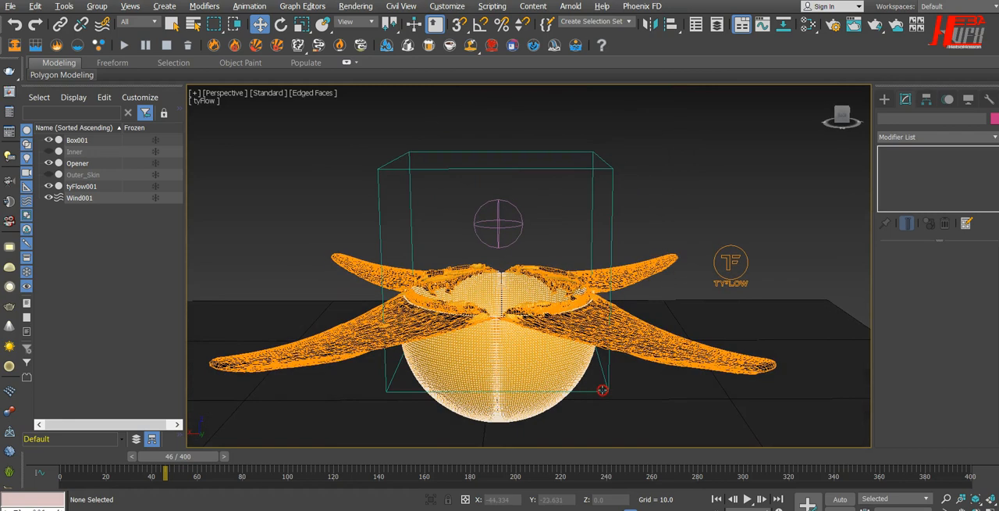
left_click(716, 499)
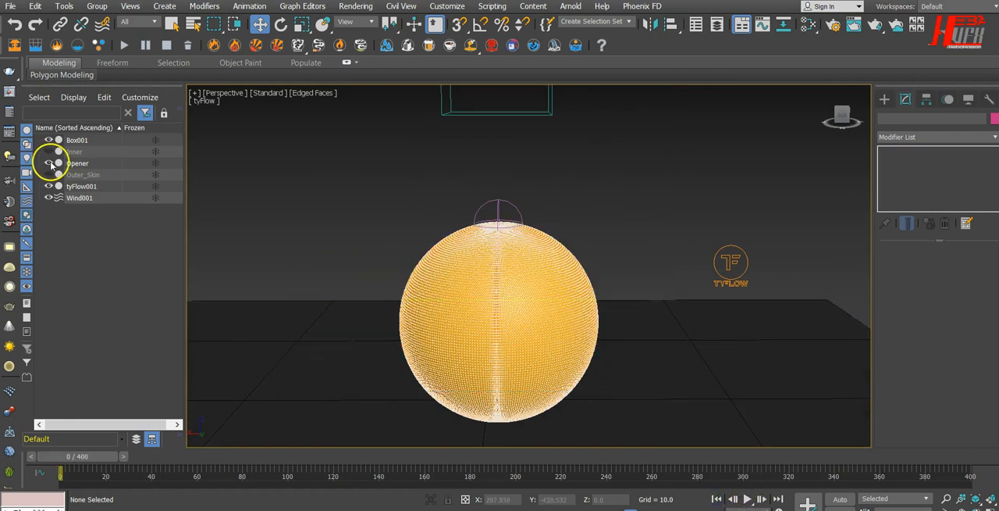
left_click(48, 151)
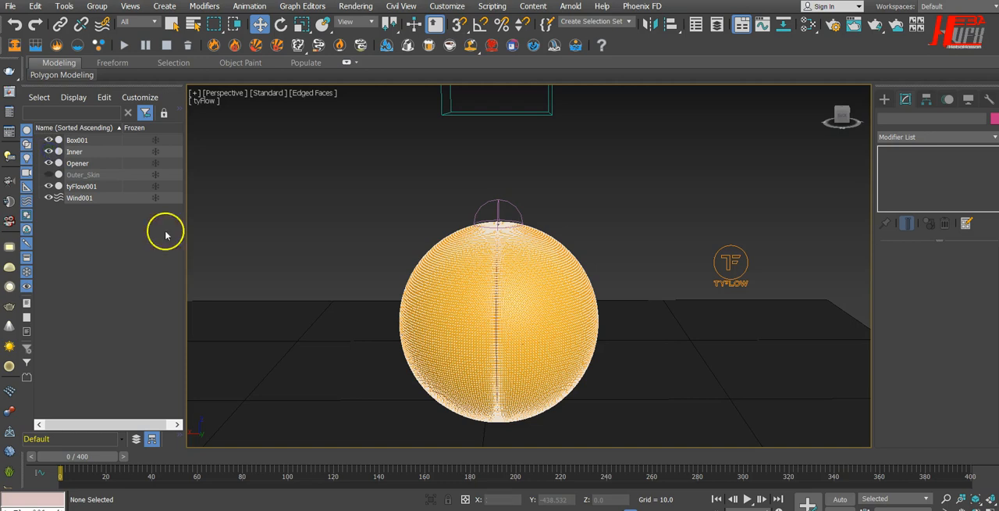
Select Wind001 above the sphere, turn on its Range Indicators, and set Icon Size to 26.716 and Decay to 0.07.
left_click(499, 225)
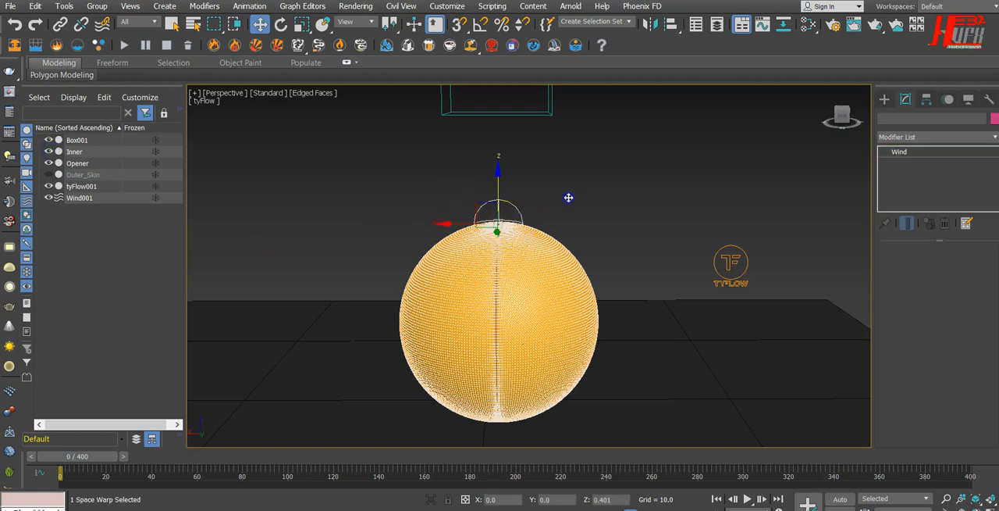
left_click_drag(433, 211, 422, 235)
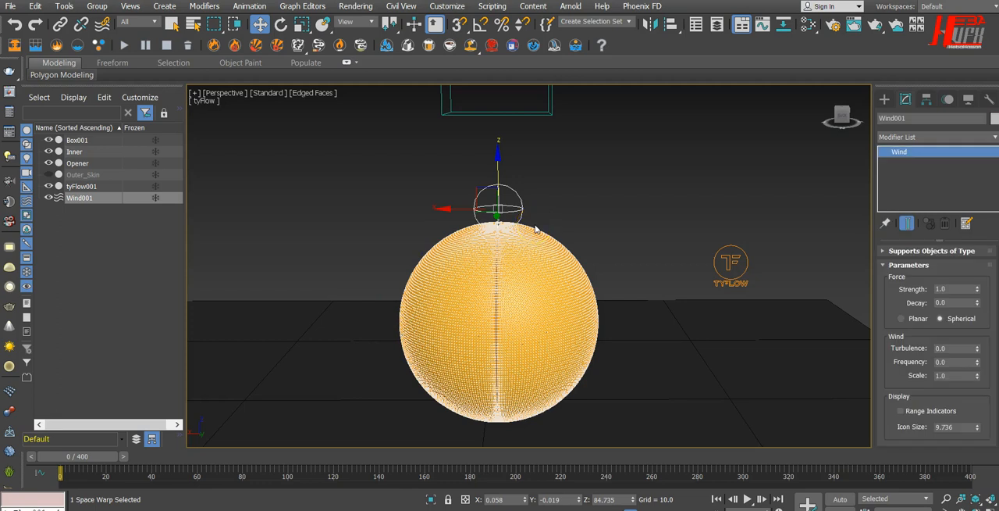
left_click_drag(498, 142, 501, 159)
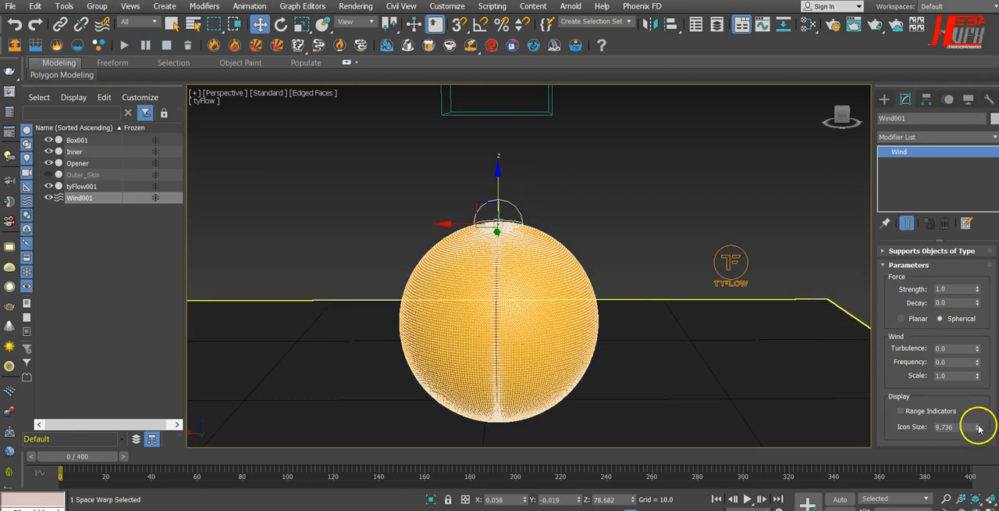
left_click_drag(972, 375, 971, 376)
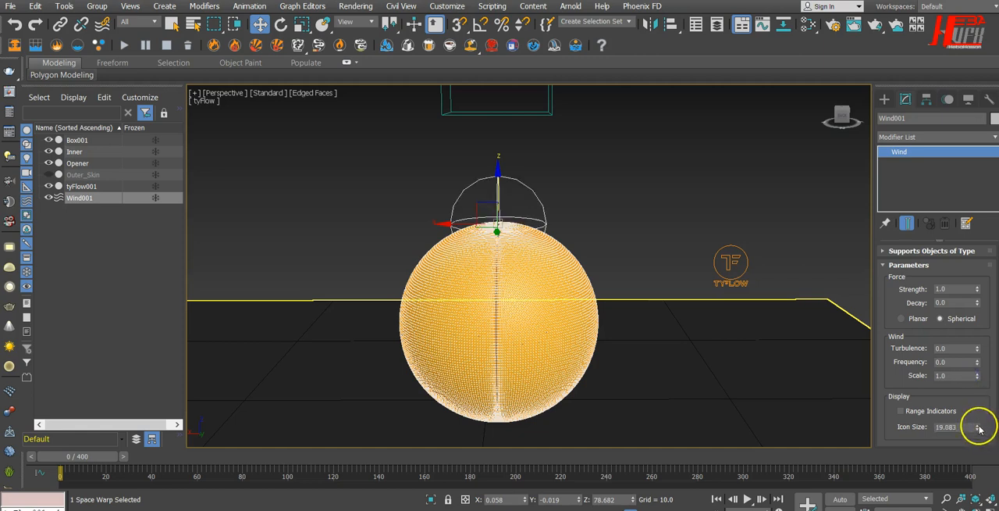
left_click_drag(979, 431, 979, 432)
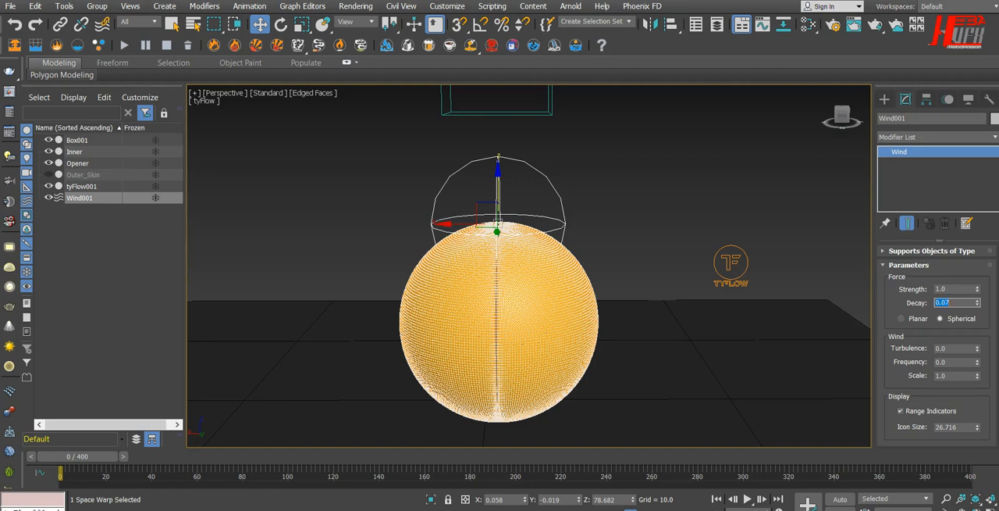
Play the simulation to frame 67 and hide the Inner sphere to examine the folded cloth.
left_click(746, 499)
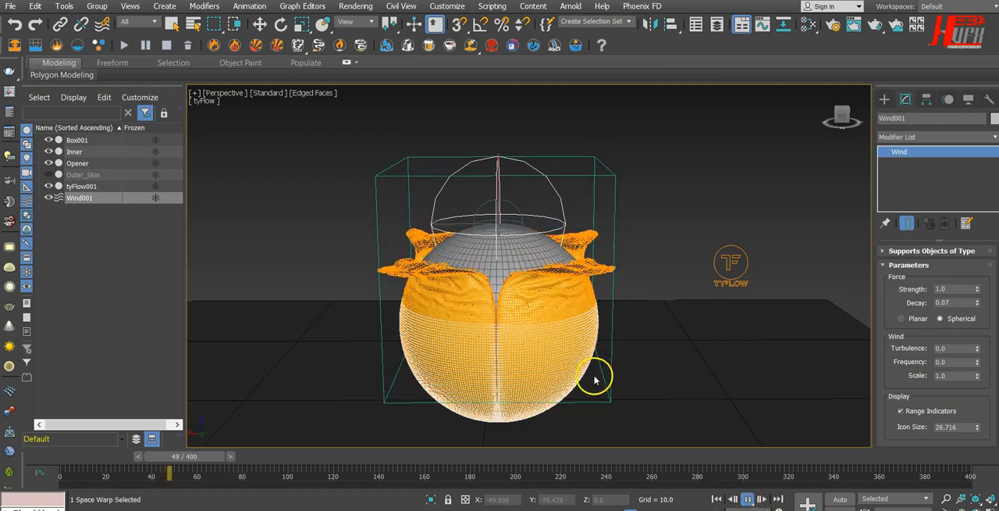
left_click(749, 500)
key("w")
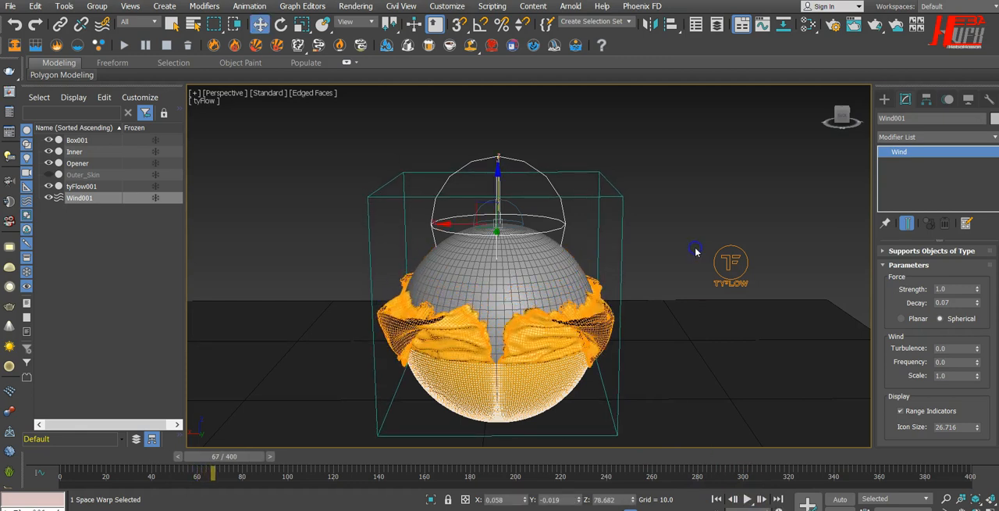
middle_click_drag(694, 260, 702, 287, "alt")
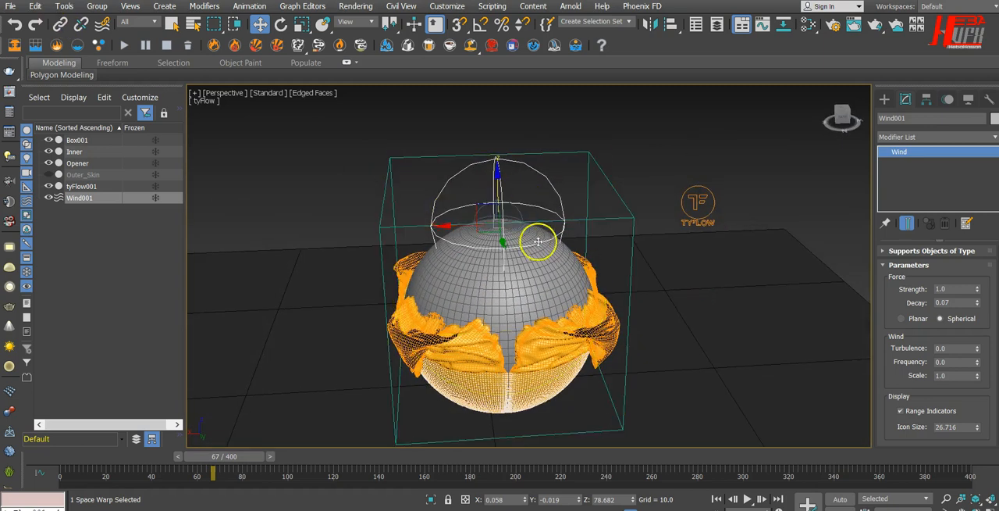
left_click(49, 152)
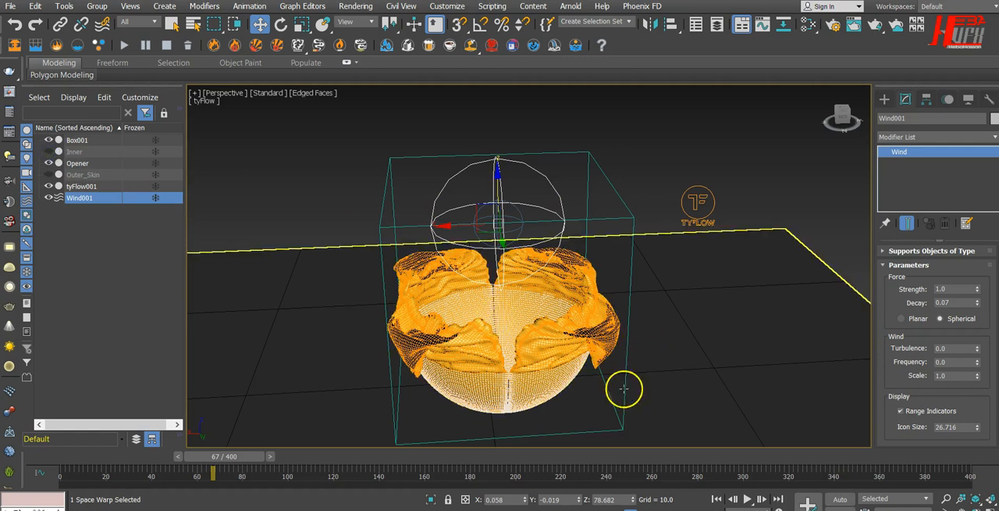
Return to frame 0 and lower Wind001 in the Front wireframe view to a height of about 75, just inside the sphere's crown.
left_click(716, 499)
middle_click_drag(658, 413, 637, 379, "alt")
left_click(487, 220)
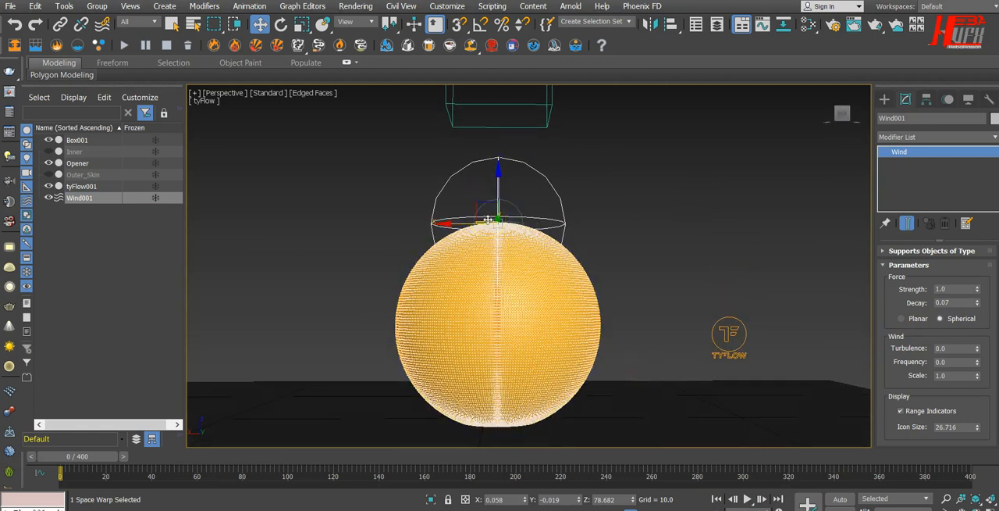
key("f")
key("F3")
scroll(531, 111, "up", 8)
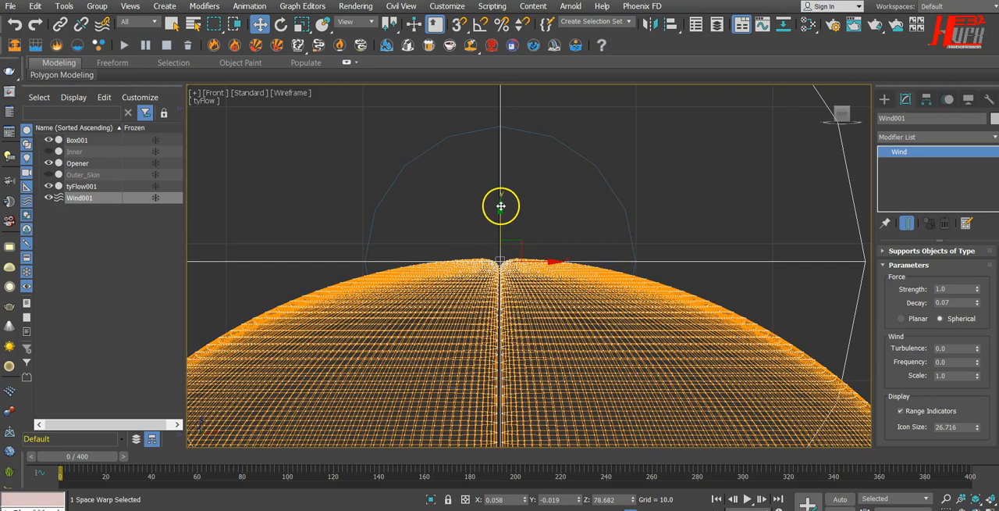
left_click_drag(503, 224, 503, 240)
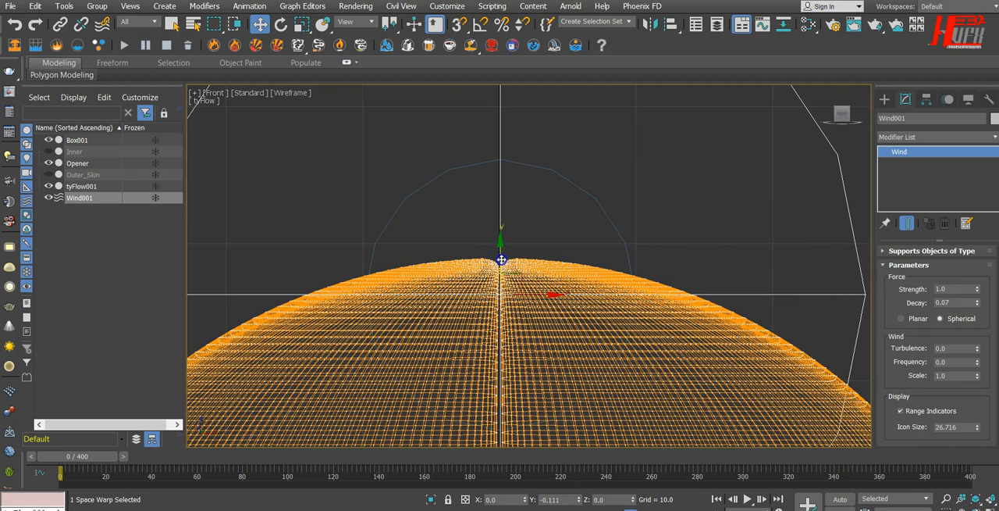
left_click_drag(502, 259, 501, 259)
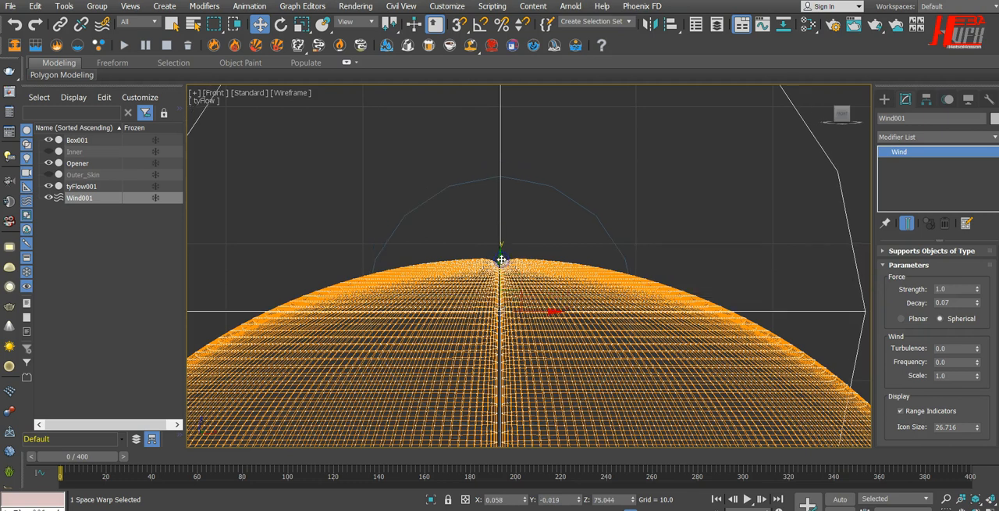
key("p")
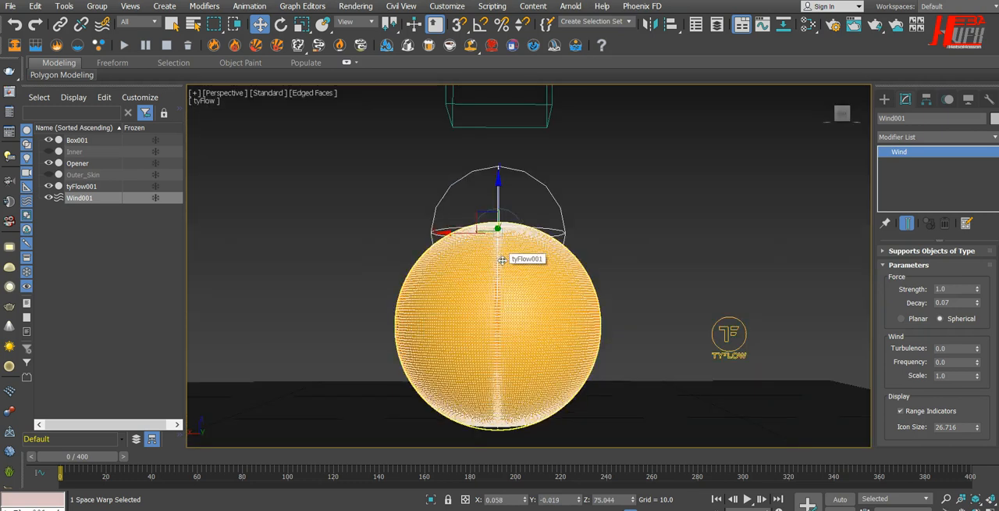
Set Wind001's Strength to 0.5, Decay to 0.03 and Icon Size to 57.707.
middle_click_drag(612, 267, 612, 269, "alt")
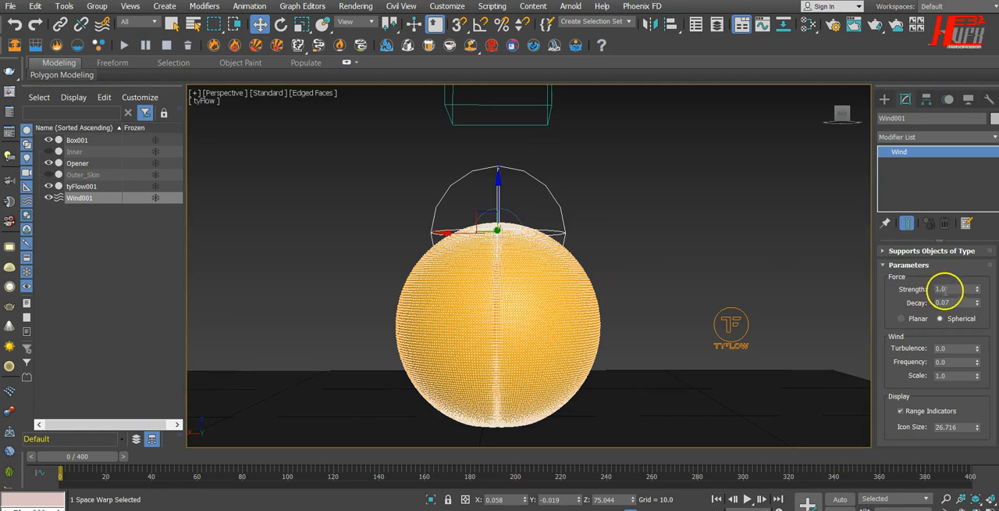
left_click_drag(951, 290, 912, 291)
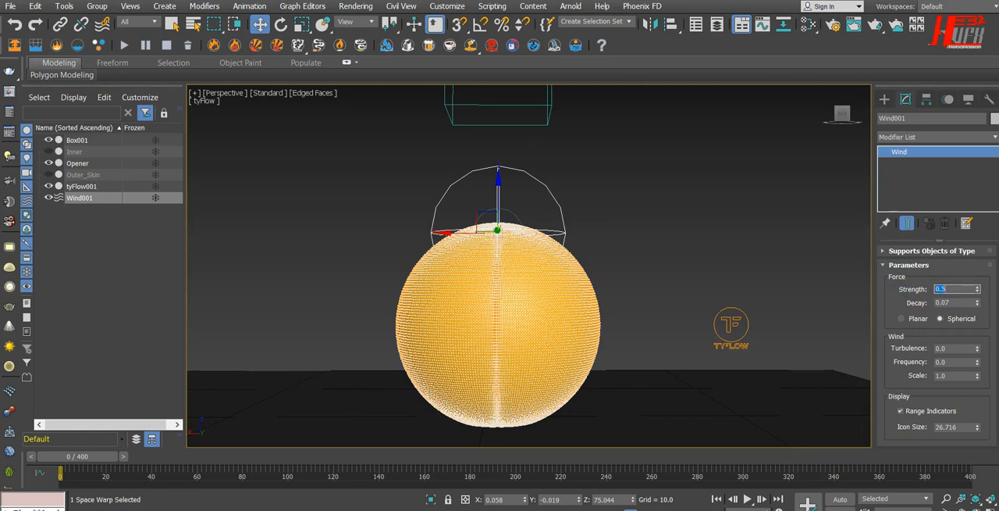
left_click_drag(968, 302, 872, 291)
left_click_drag(951, 396, 949, 370)
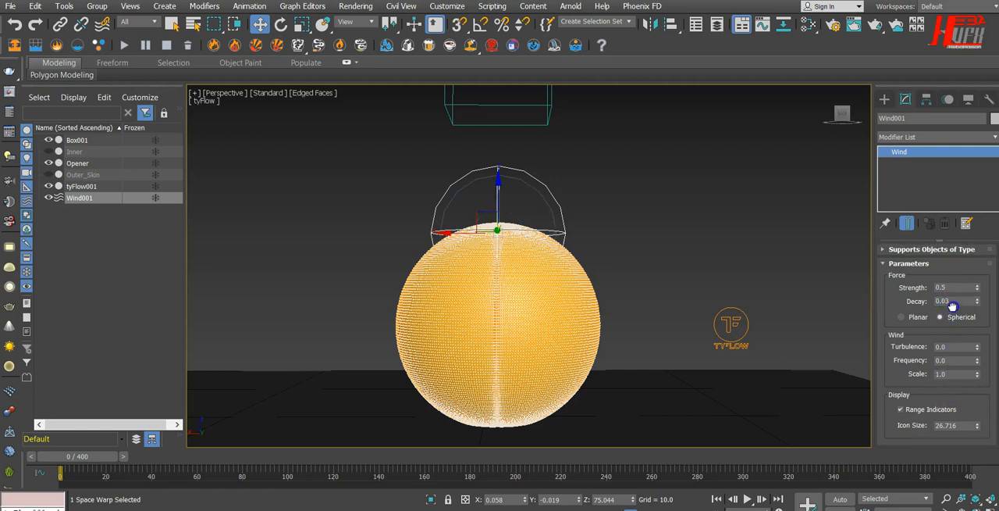
left_click_drag(979, 395, 981, 363)
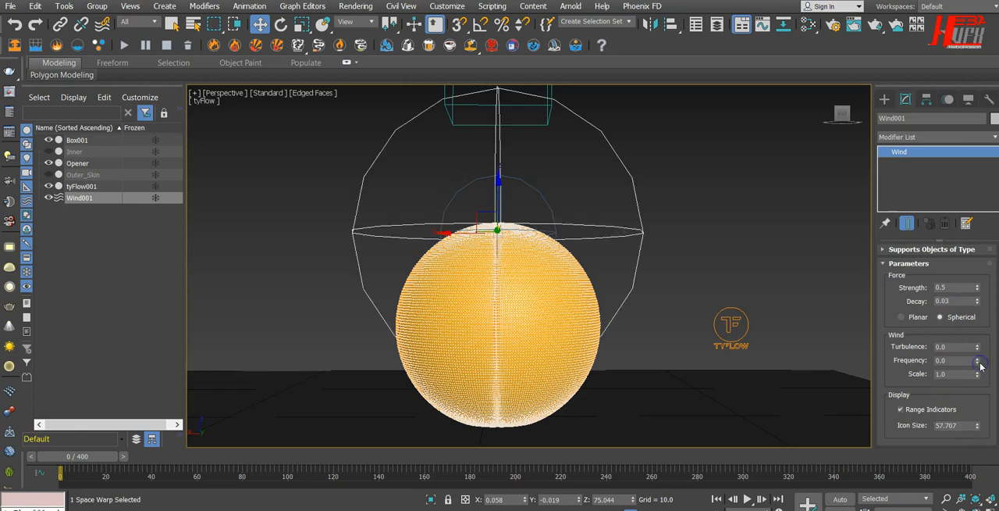
Open the tyFlow001 editor and set the built-in gravity Strength of Event_002's Force operator to -0.02.
left_click(728, 325)
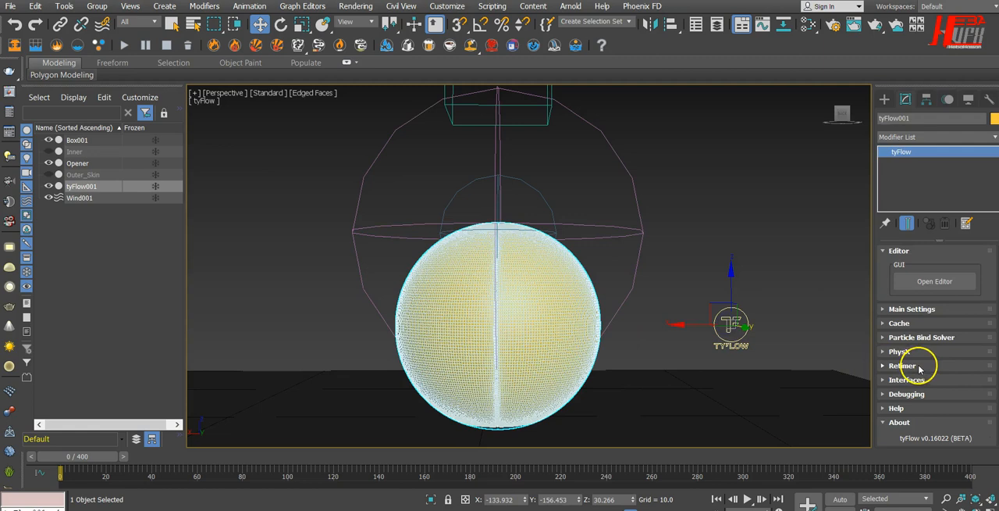
left_click(951, 283)
left_click_drag(642, 64, 804, 67)
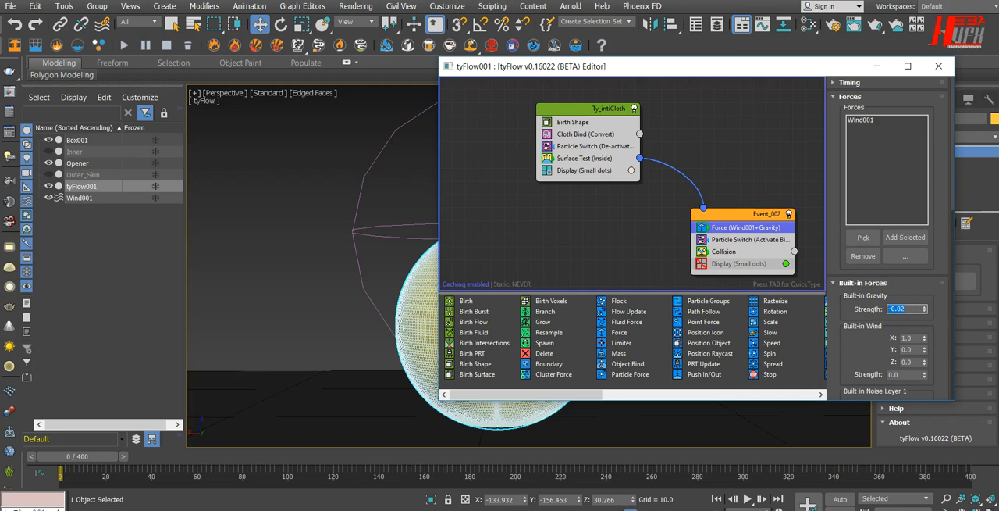
left_click_drag(871, 346, 832, 305)
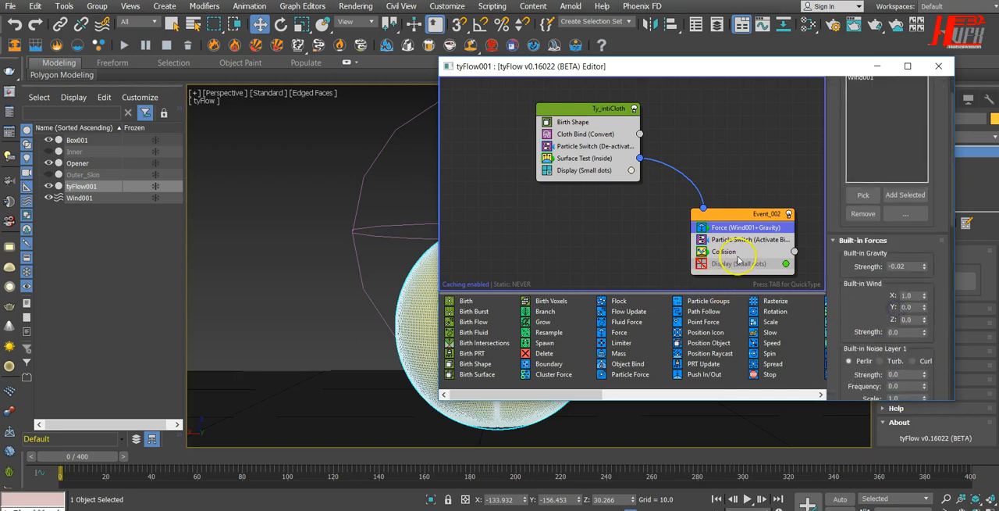
Set the Friction of Event_002's Collision operator to 60% and close the editor.
left_click(734, 252)
left_click_drag(933, 322, 939, 64)
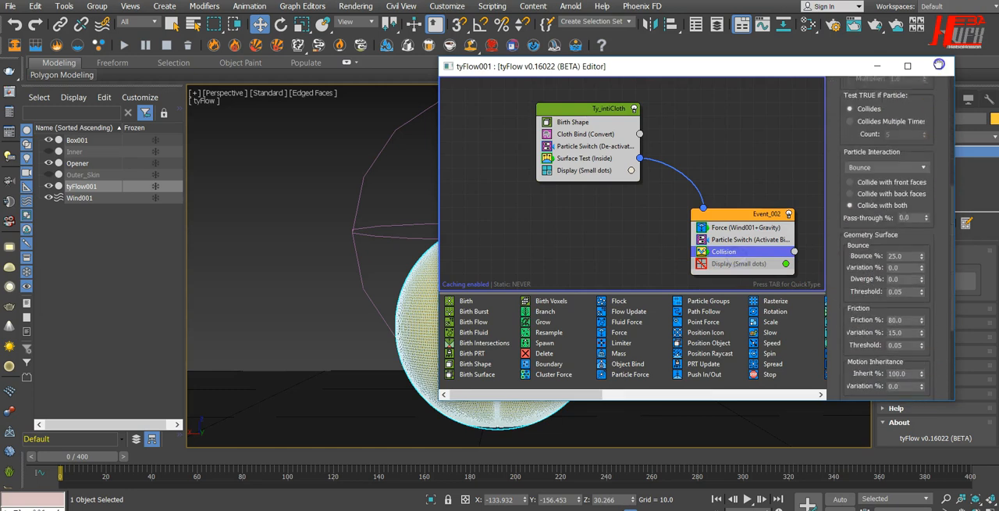
scroll(921, 290, "down", 2)
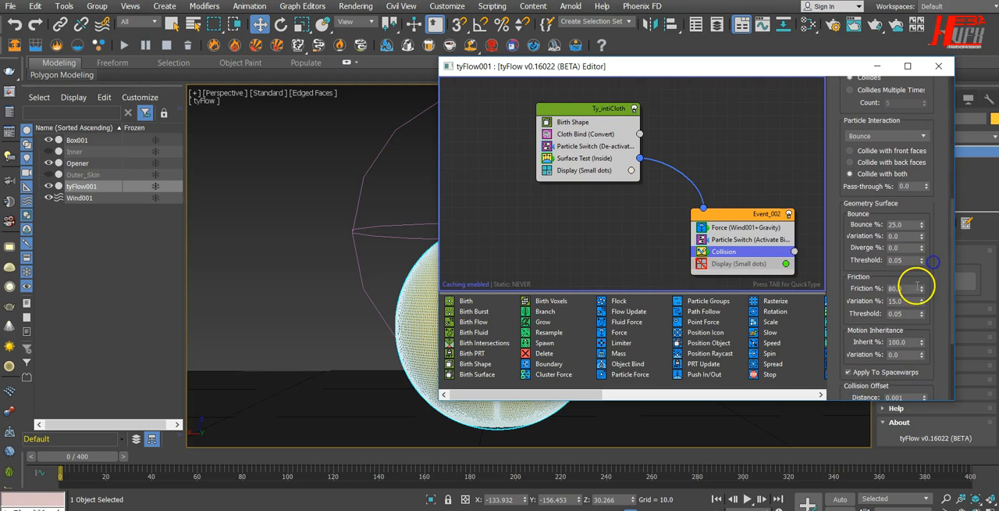
double_click(906, 289)
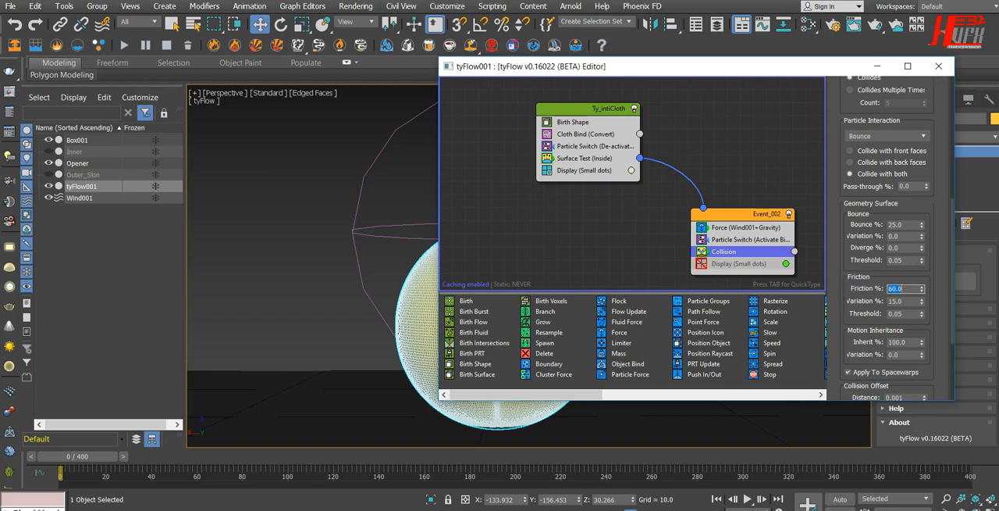
left_click(939, 66)
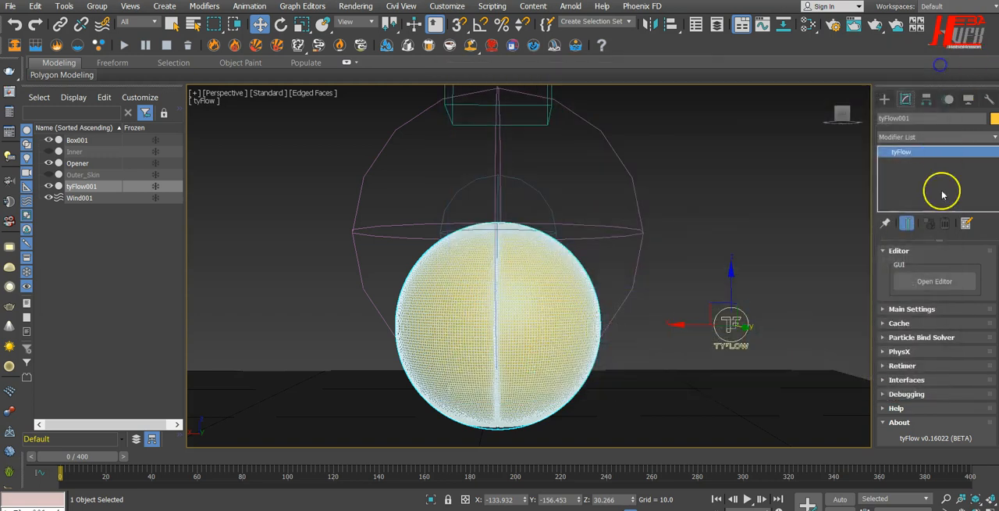
Play the simulation with the adjusted wind, gravity and friction to frame 52 to check the petal motion.
left_click(747, 500)
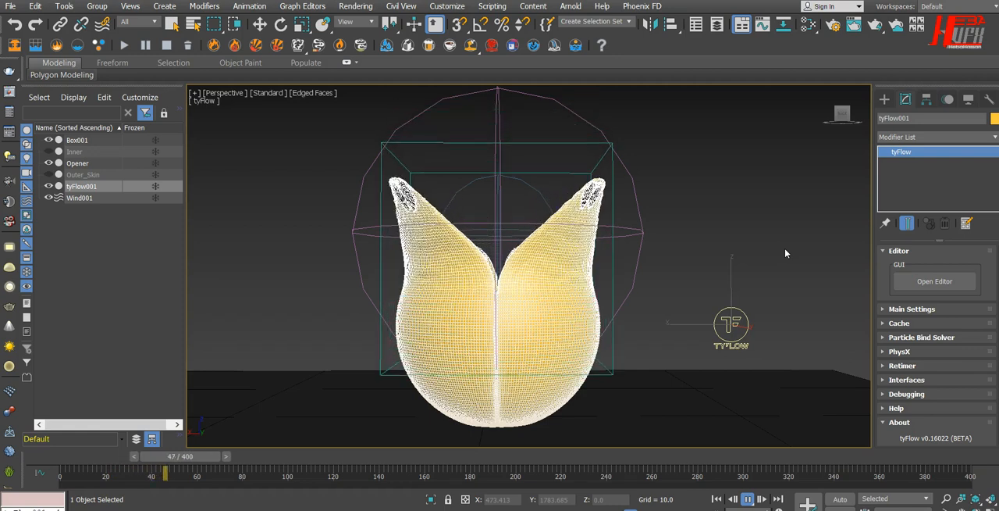
left_click(747, 499)
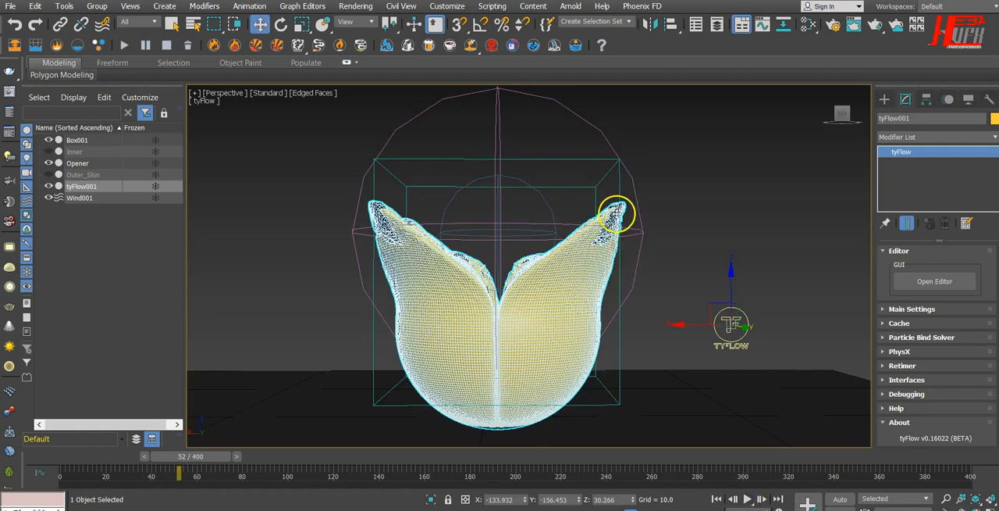
Try a Strength of 0.2 on Wind001 and play the simulation from the start to frame 82.
left_click_drag(632, 126, 539, 141)
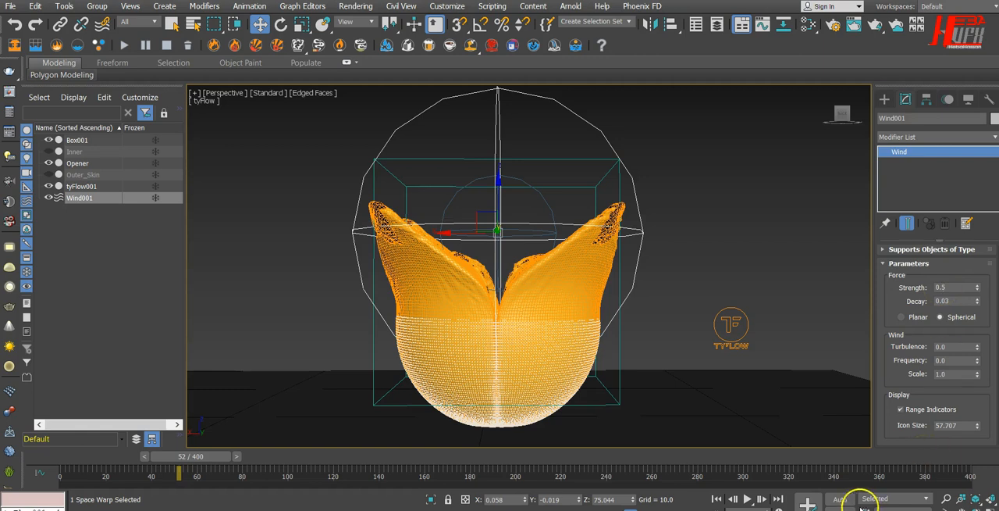
left_click(717, 498)
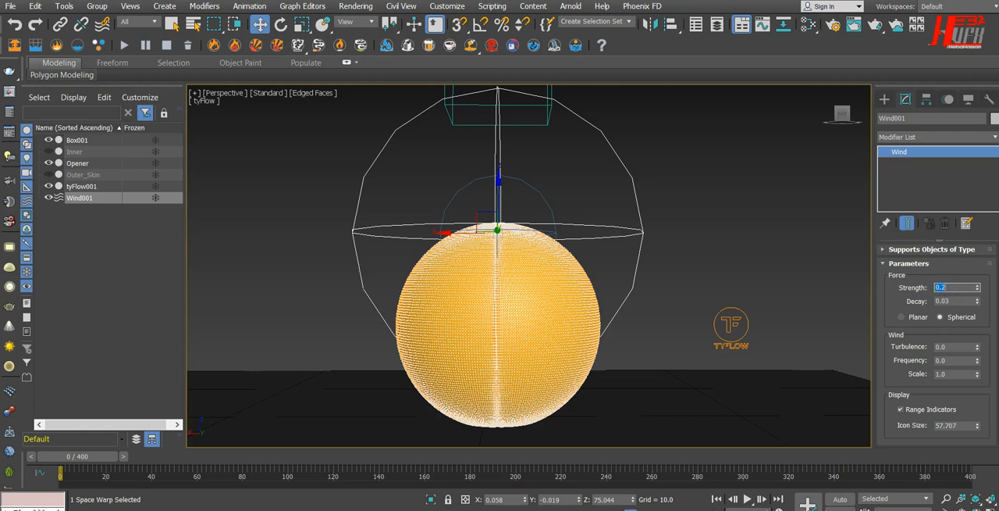
left_click(748, 498)
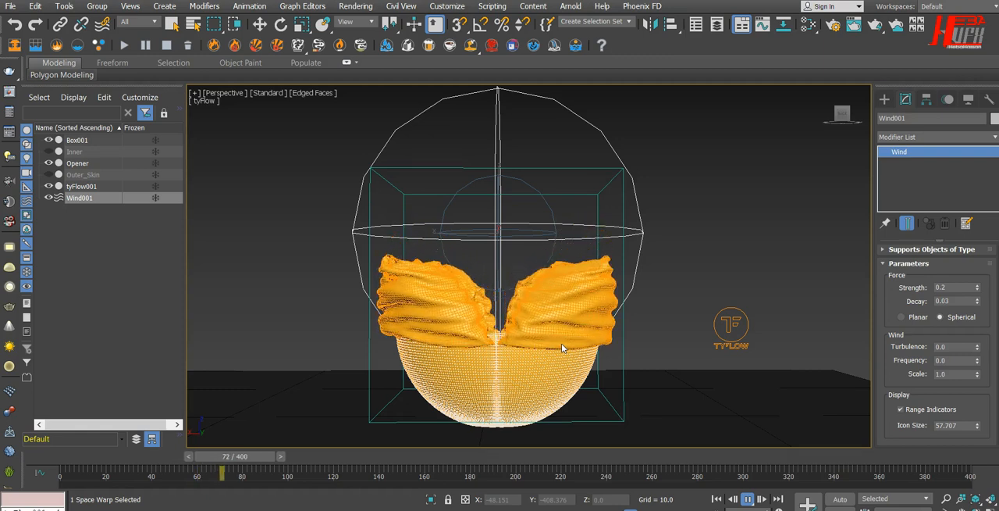
left_click(748, 499)
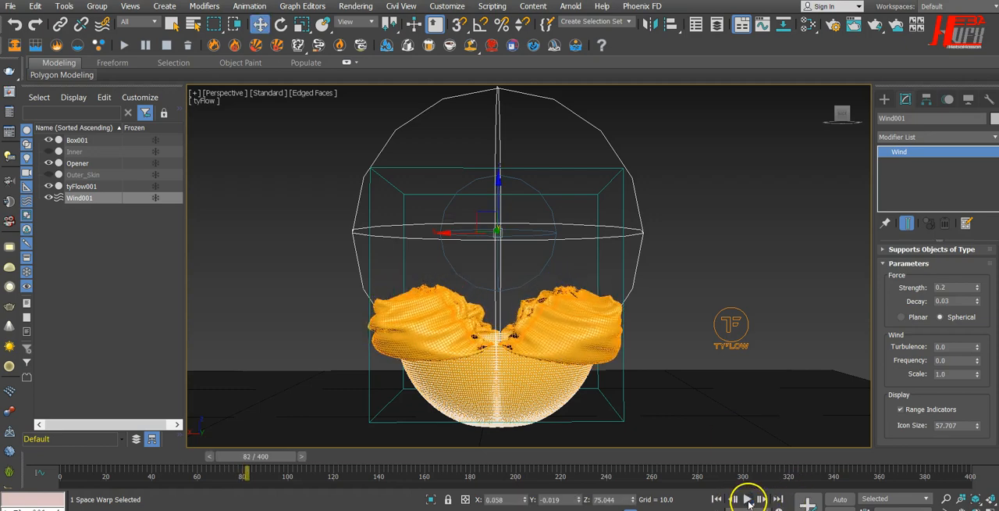
mouse_move(720, 364)
middle_mouse_down("alt")
mouse_move(721, 388)
mouse_move(645, 409)
mouse_move(739, 397)
mouse_move(734, 366)
mouse_move(694, 367)
mouse_move(726, 378)
middle_mouse_up("alt")
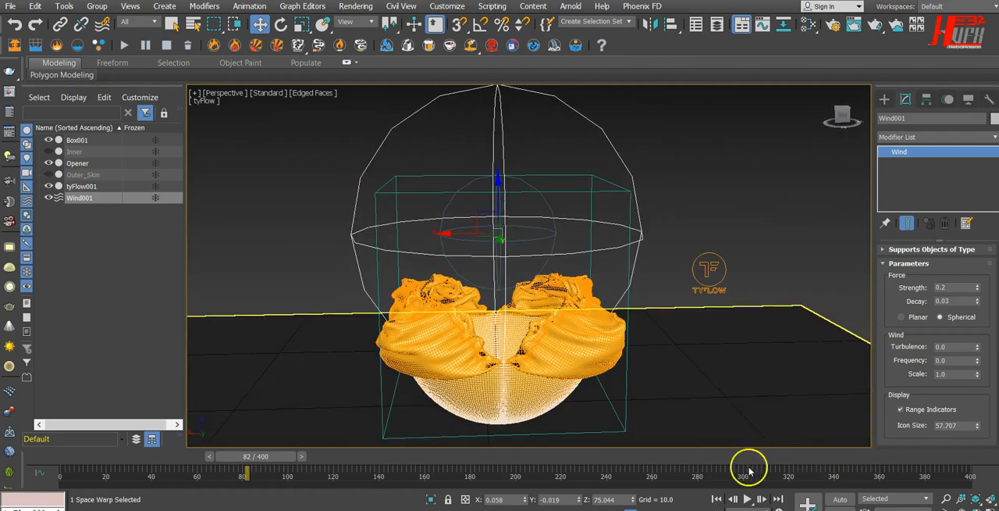
Open the tyFlow001 editor from frame 0 and set the Particle Interaction of Event_002's Collision operator to Continue.
left_click(717, 498)
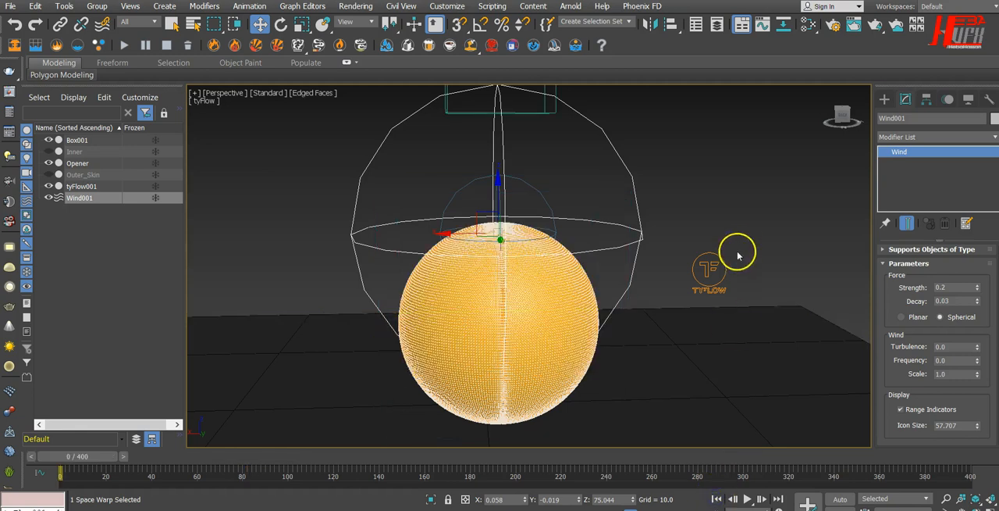
left_click(699, 268)
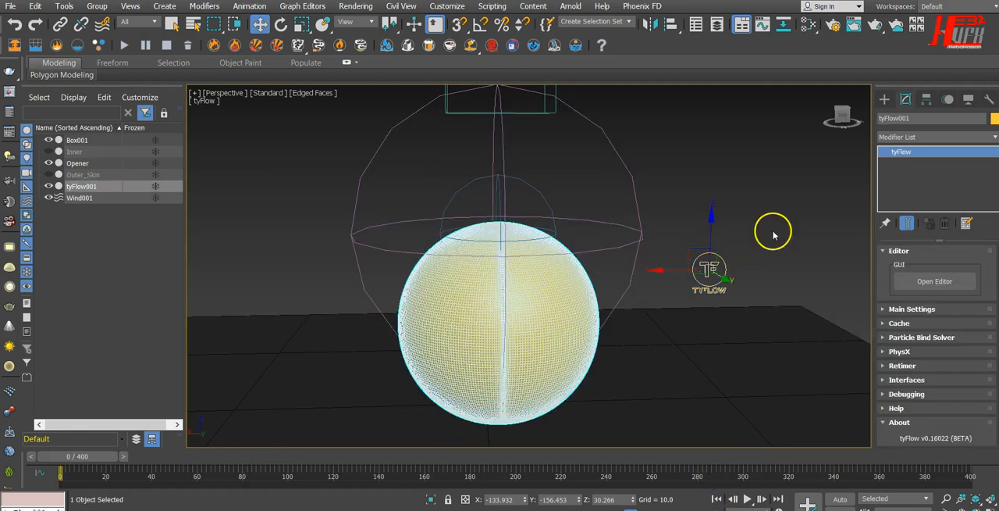
left_click(925, 289)
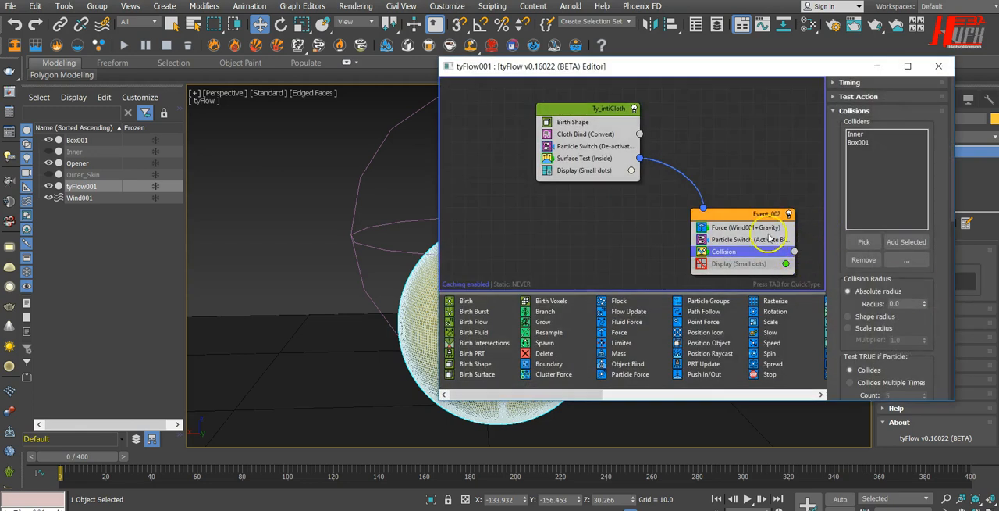
left_click_drag(772, 73, 594, 64)
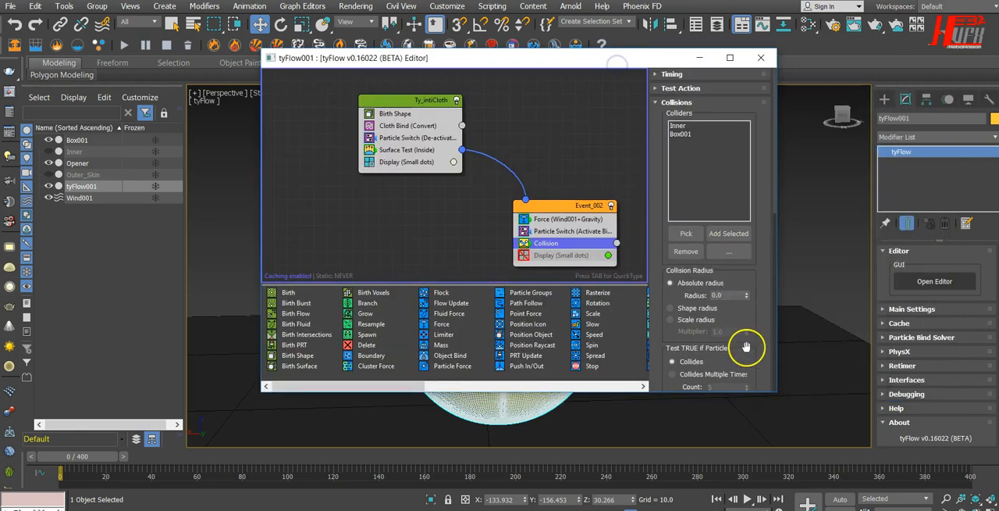
left_click_drag(750, 356, 752, 131)
left_click_drag(601, 59, 644, 60)
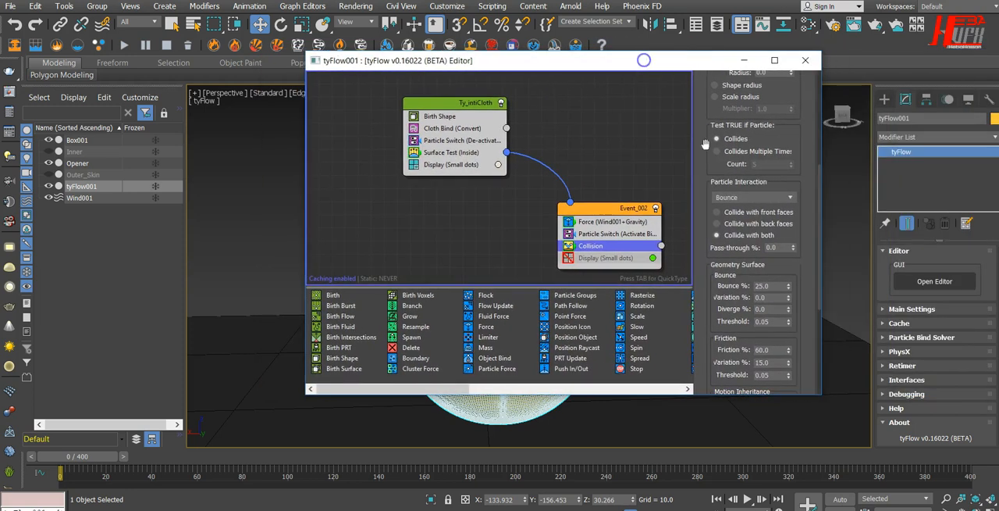
left_click(747, 199)
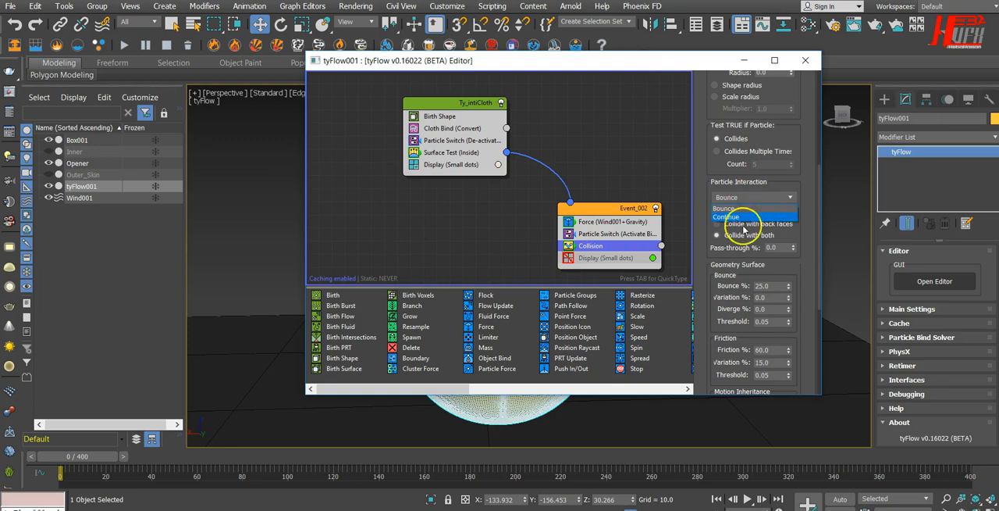
left_click(744, 217)
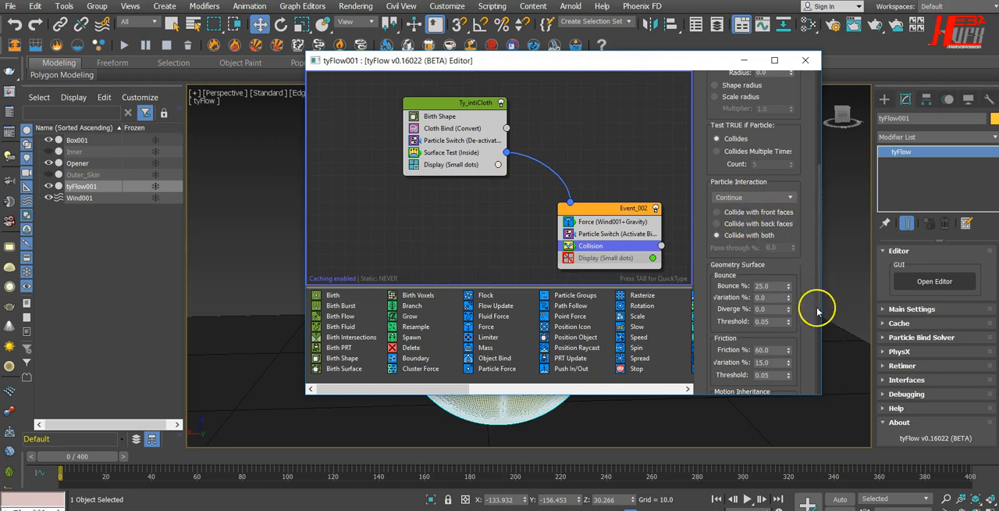
Set the Friction of Event_002's Collision operator to 40% and close the editor.
scroll(800, 304, "down", 2)
double_click(765, 280)
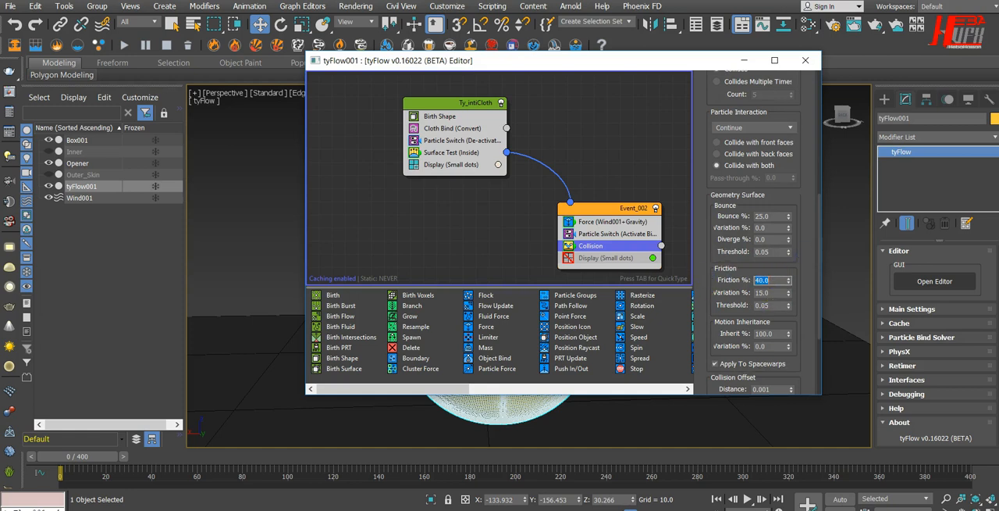
left_click(806, 60)
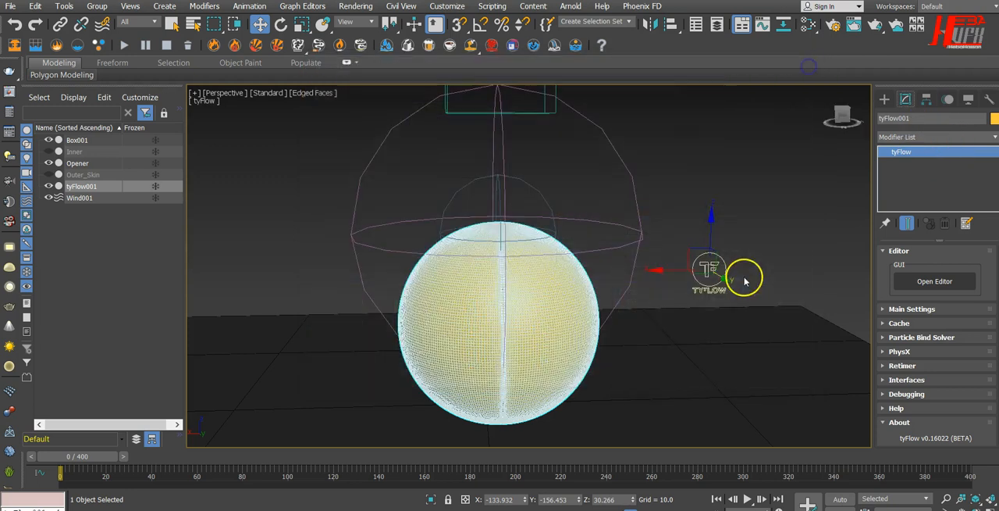
Set Wind001's Strength to 0.5 and its Decay to 0.04.
left_click(624, 180)
double_click(951, 287)
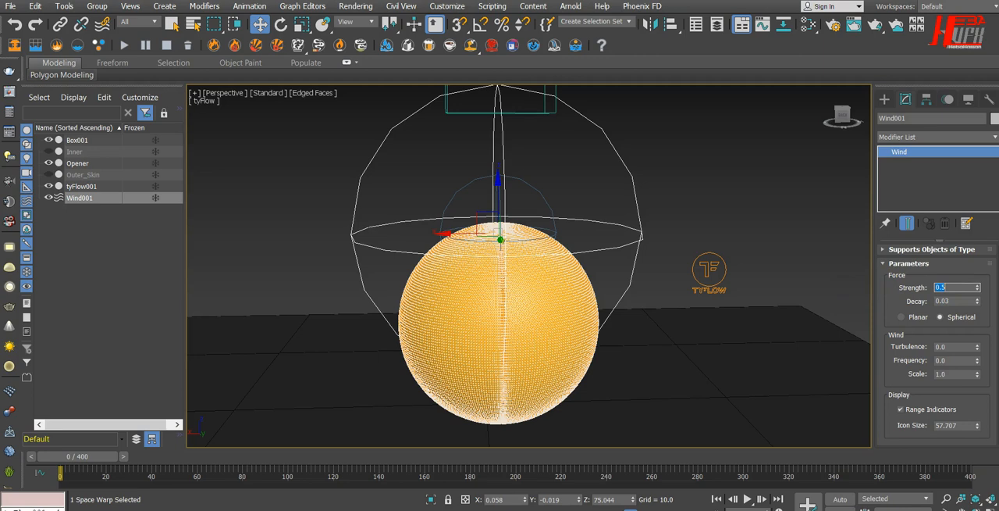
double_click(954, 302)
Play the simulation to frame 98 with Edged Faces turned off in the Perspective viewport.
left_click(747, 498)
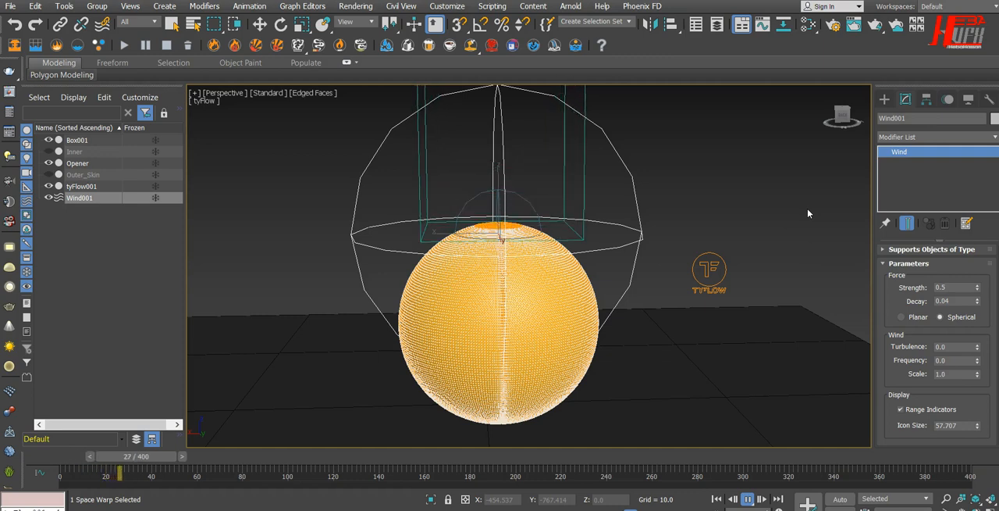
key("F4")
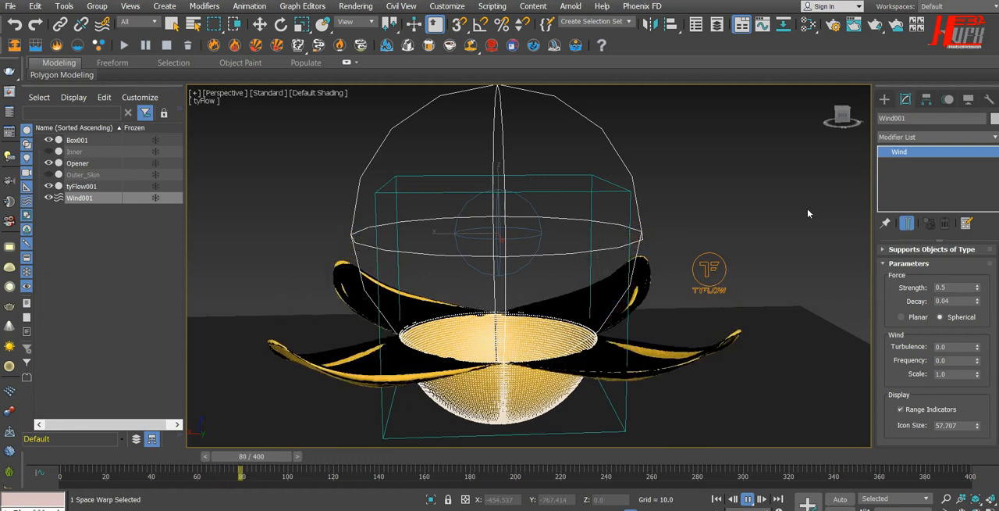
left_click(748, 499)
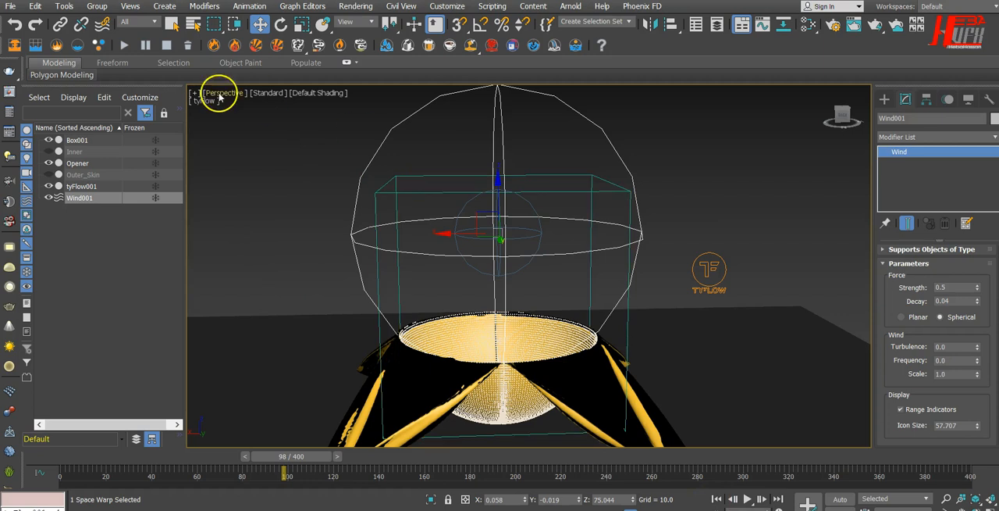
Set the Perspective viewport's quality to Performance and clear the selection to view the whole opened cloth above the ground box.
left_click(264, 96)
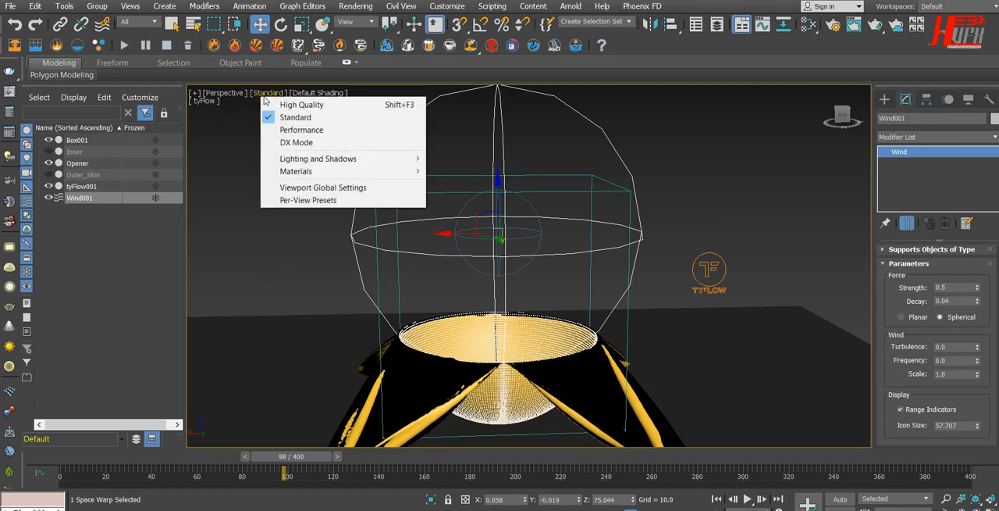
mouse_move(303, 160)
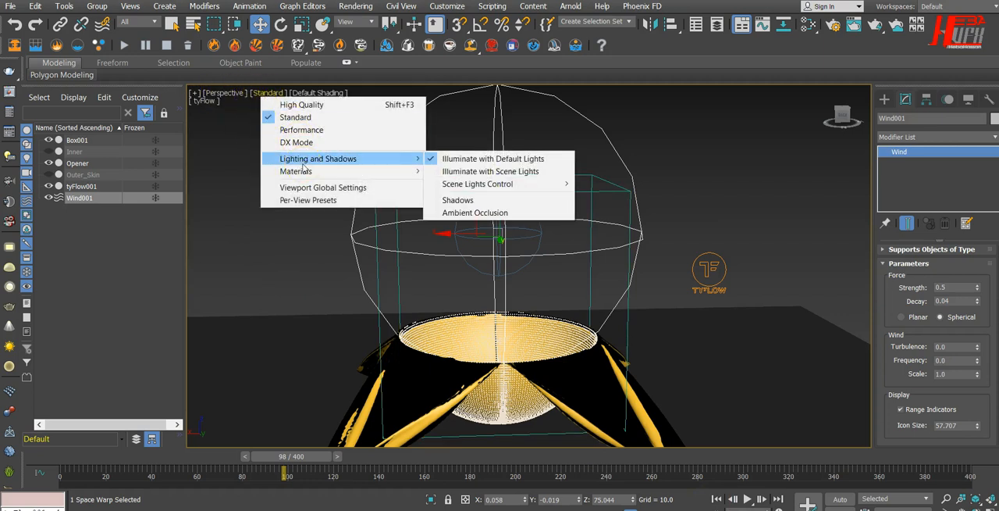
mouse_move(306, 176)
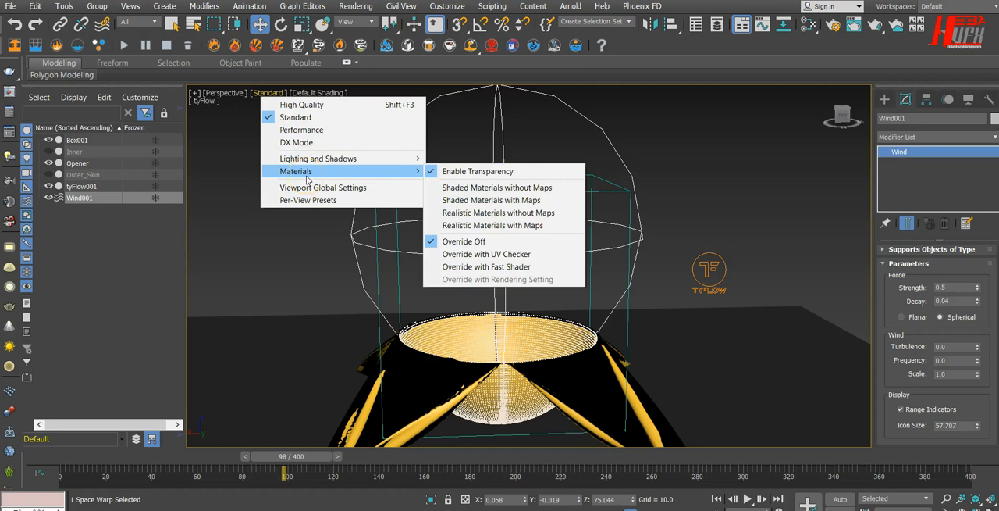
left_click(312, 191)
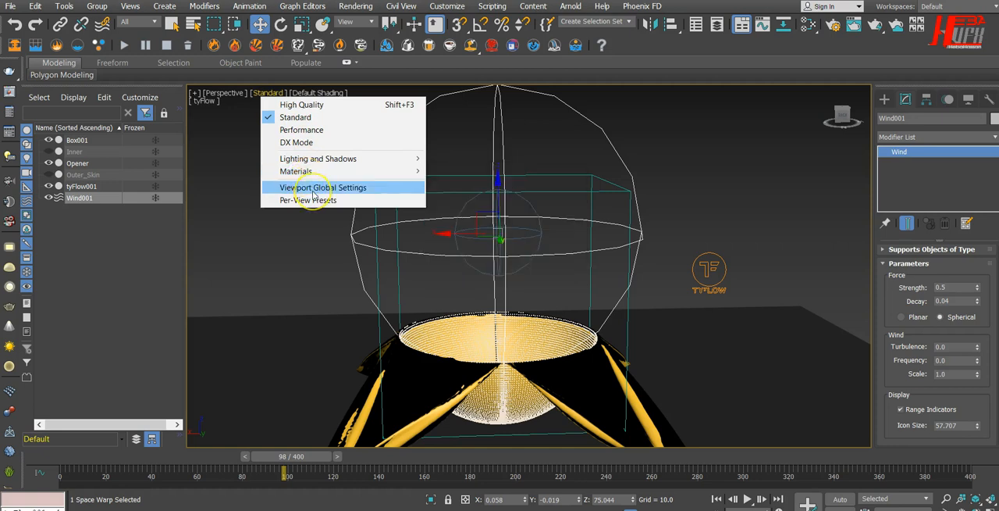
left_click(322, 129)
left_click(301, 191)
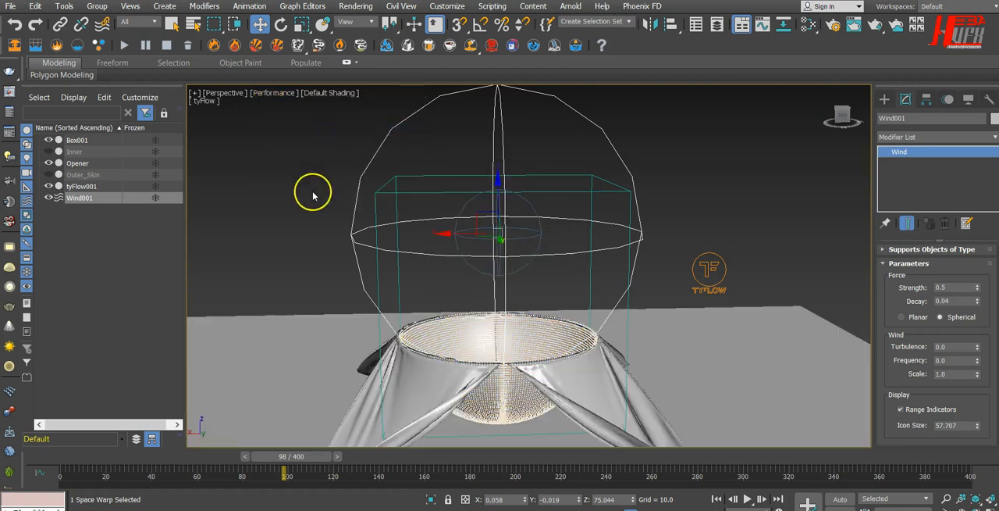
left_click(471, 376)
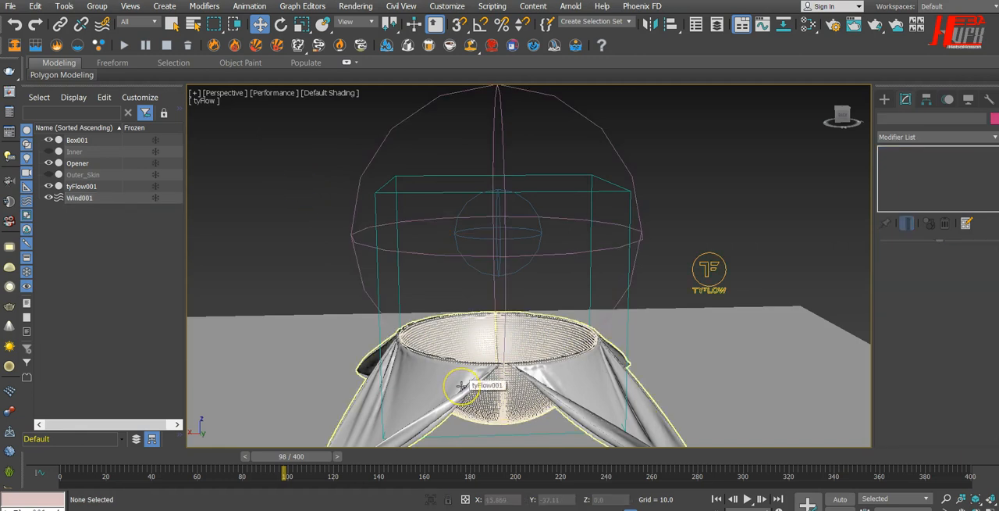
scroll(462, 385, "down", 4)
mouse_move(473, 395)
middle_mouse_down("alt")
mouse_move(419, 408)
mouse_move(484, 361)
mouse_move(475, 377)
middle_mouse_up("alt")
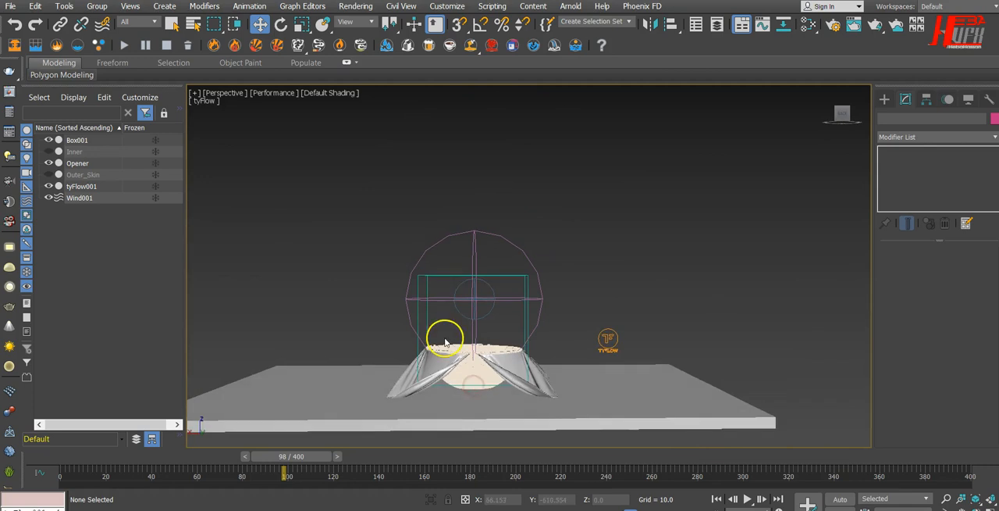
Use Auto Key at frame 60 to move the Opener sphere down to about Z 39.1, and hide tyFlow001.
left_click(716, 498)
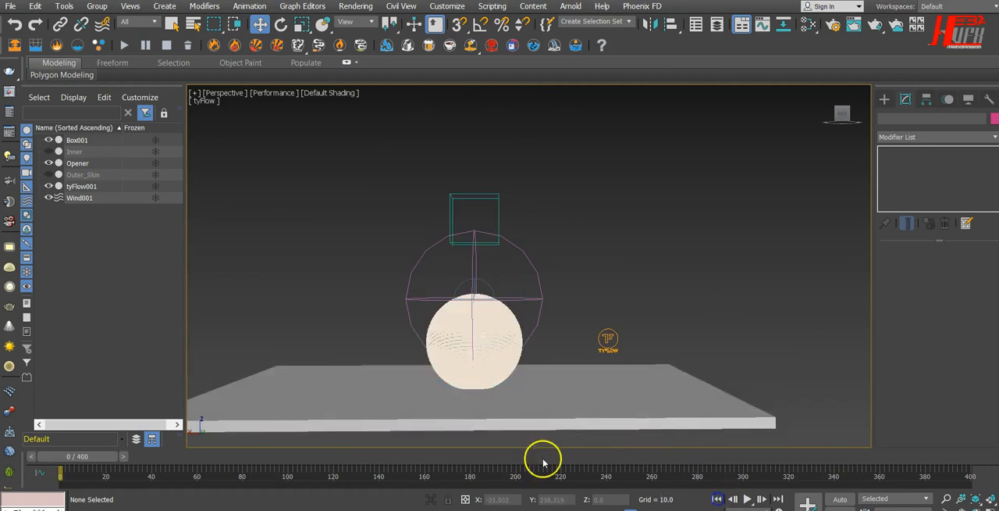
left_click(77, 163)
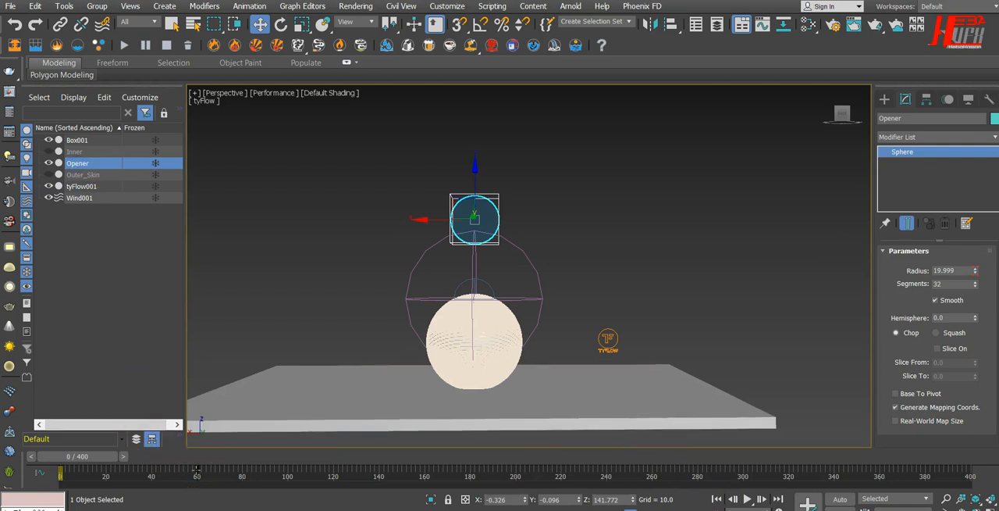
left_click(840, 498)
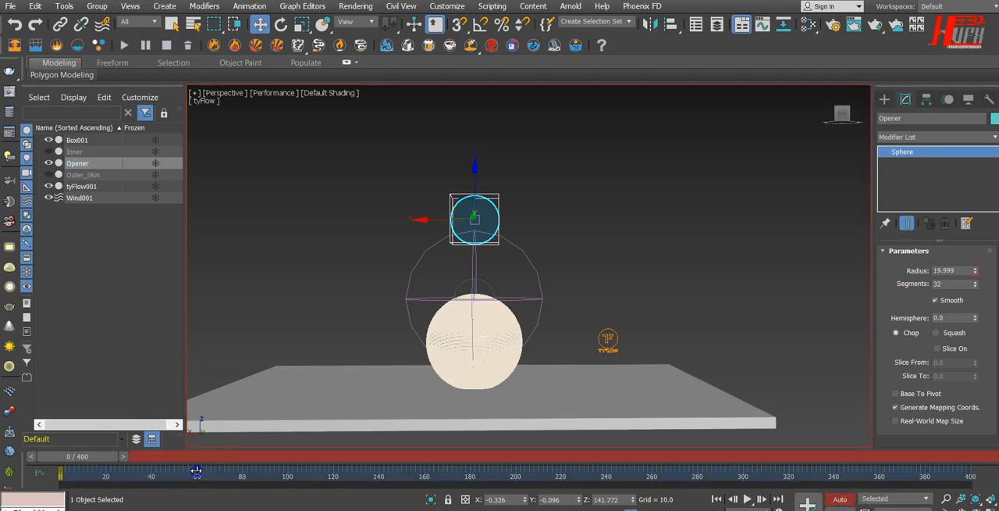
left_click_drag(102, 461, 235, 456)
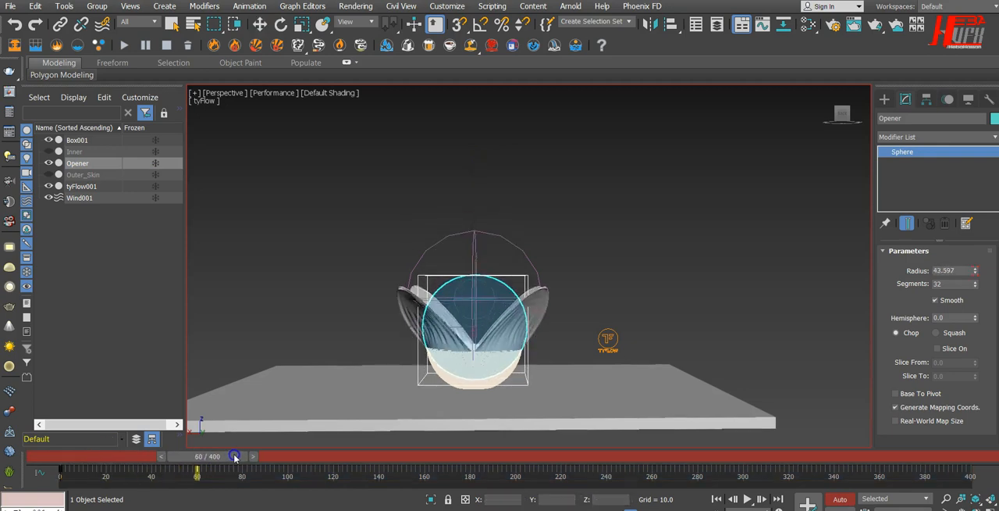
key("w")
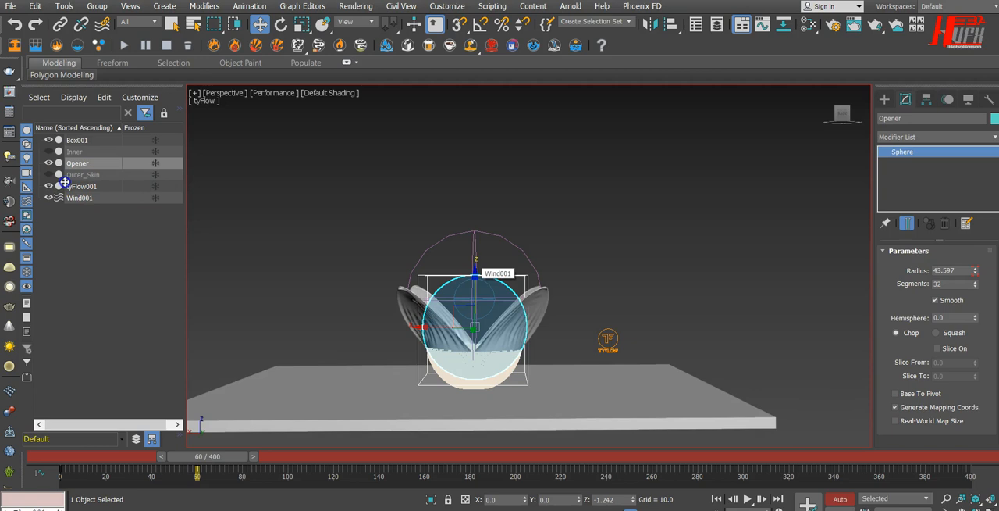
left_click_drag(475, 275, 474, 276)
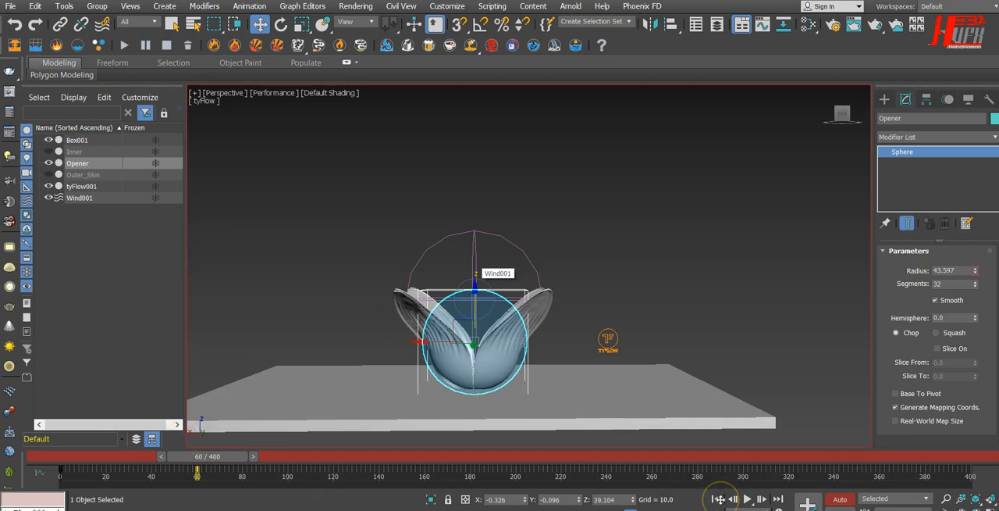
left_click(839, 498)
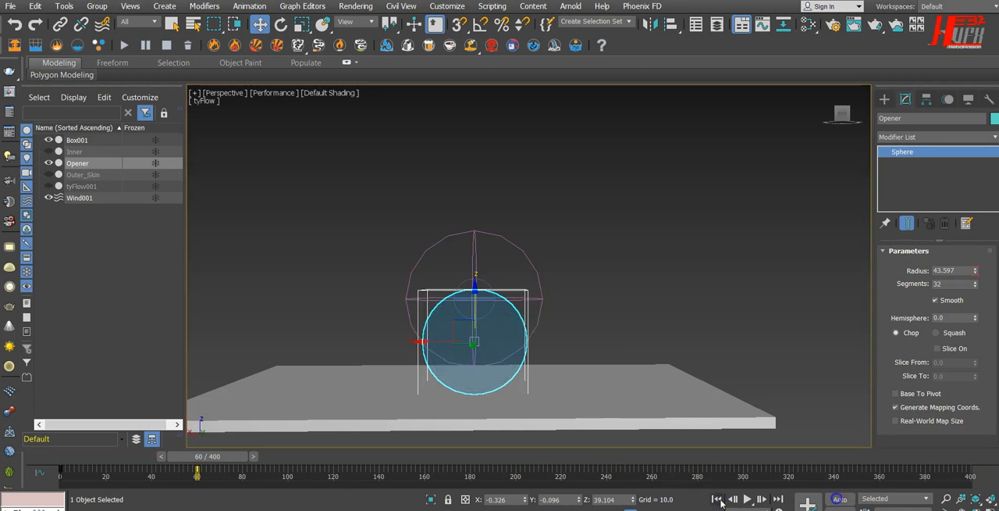
Play the Opener's revised animation from the start and return to frame 0.
left_click(715, 498)
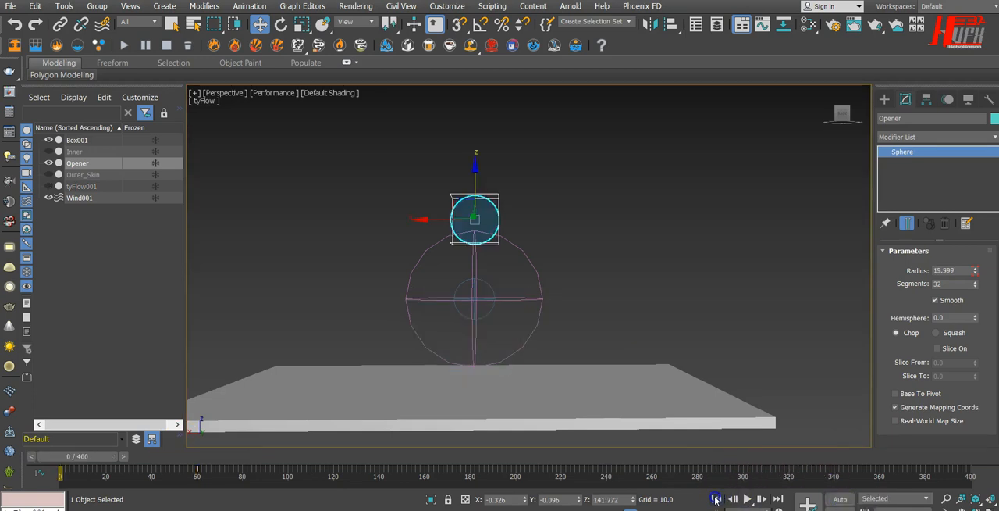
left_click(749, 500)
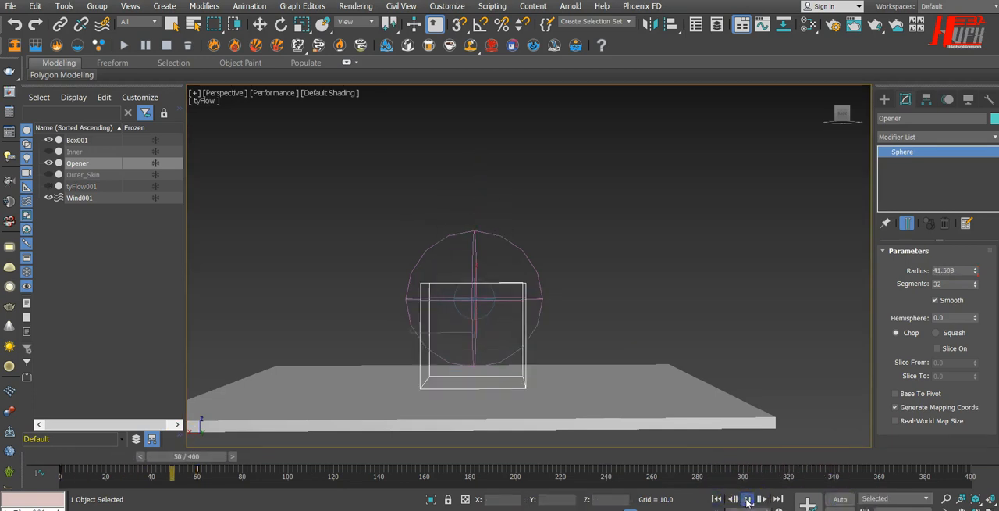
left_click(747, 500)
left_click(716, 498)
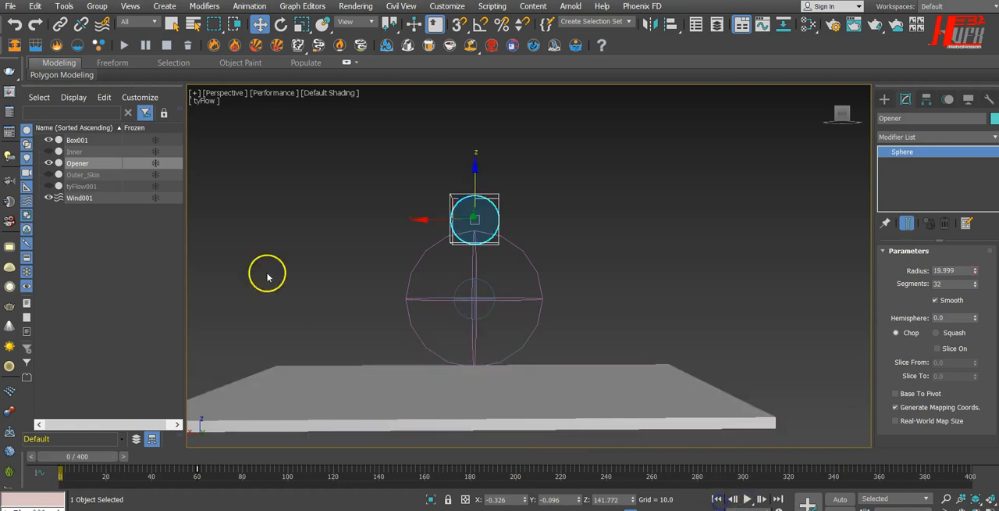
Show tyFlow001 and play the simulation with the Opener's revised animation to frame 143.
left_click(49, 186)
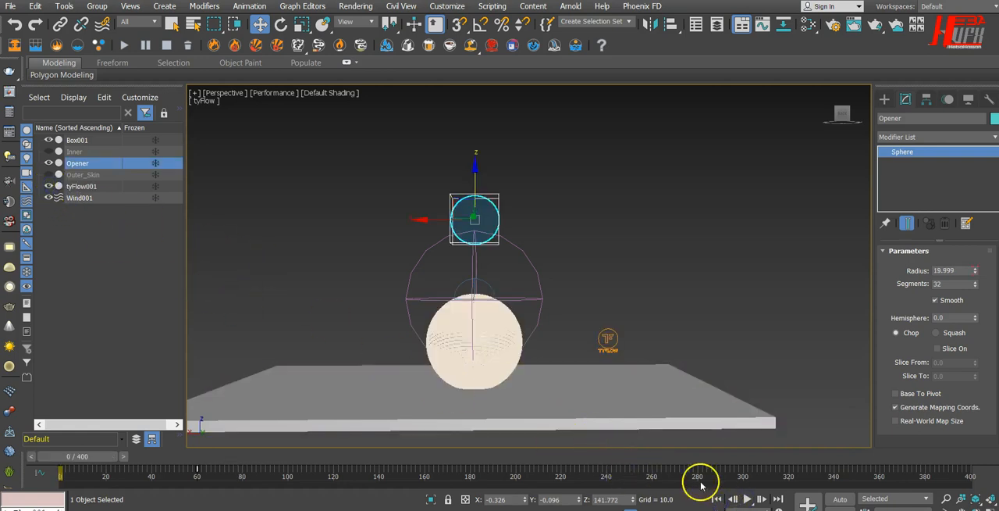
left_click(745, 498)
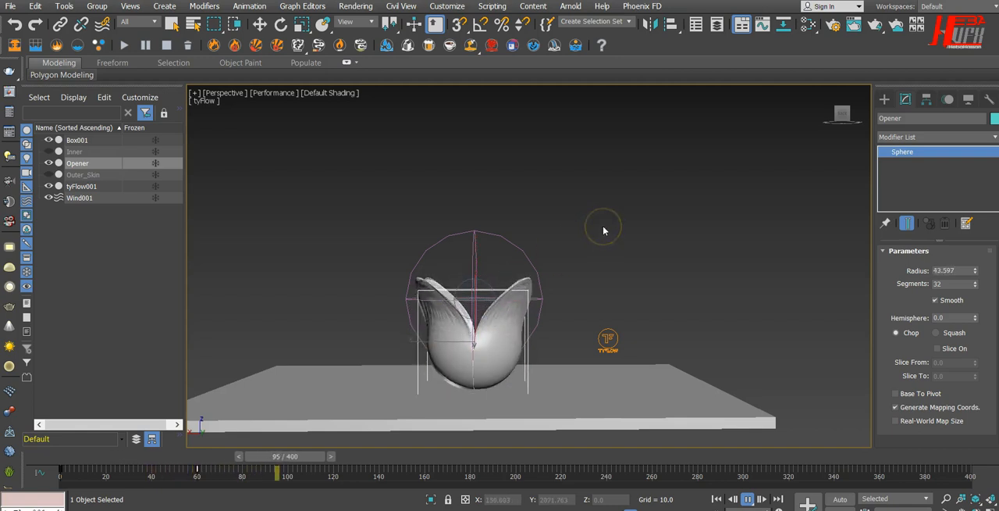
left_click(748, 499)
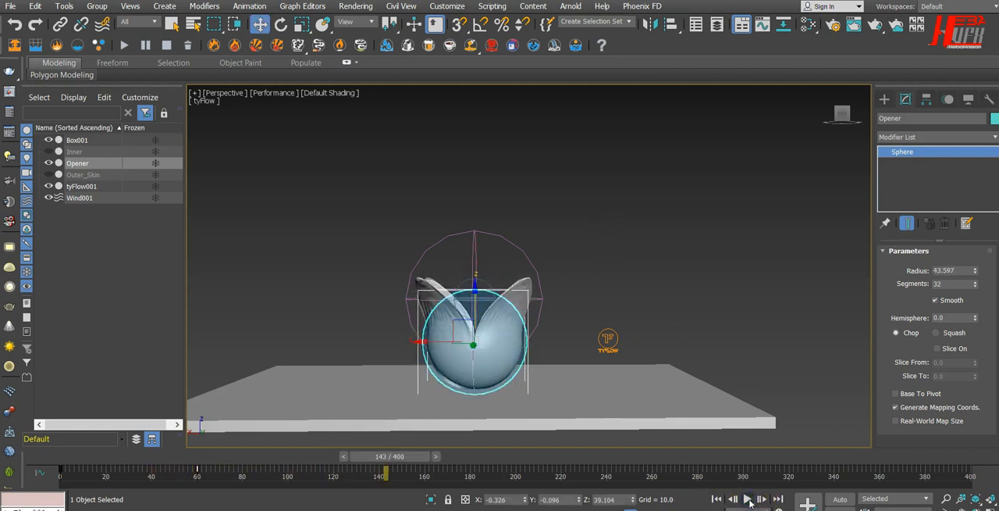
Move the Opener's frame 60 key to frame 90, play the animation to check it, and return to frame 0.
left_click_drag(410, 456, 228, 452)
key("w")
left_click_drag(179, 471, 265, 474)
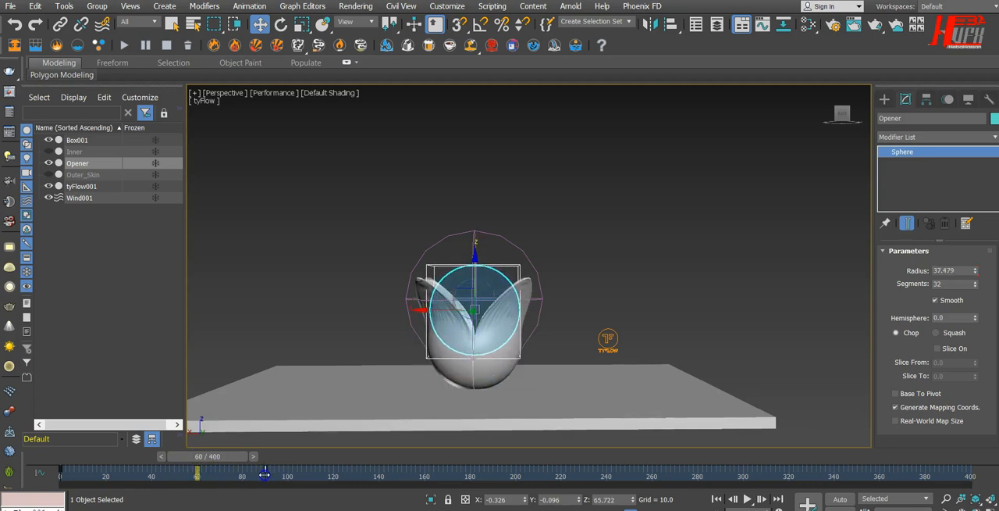
left_click(748, 498)
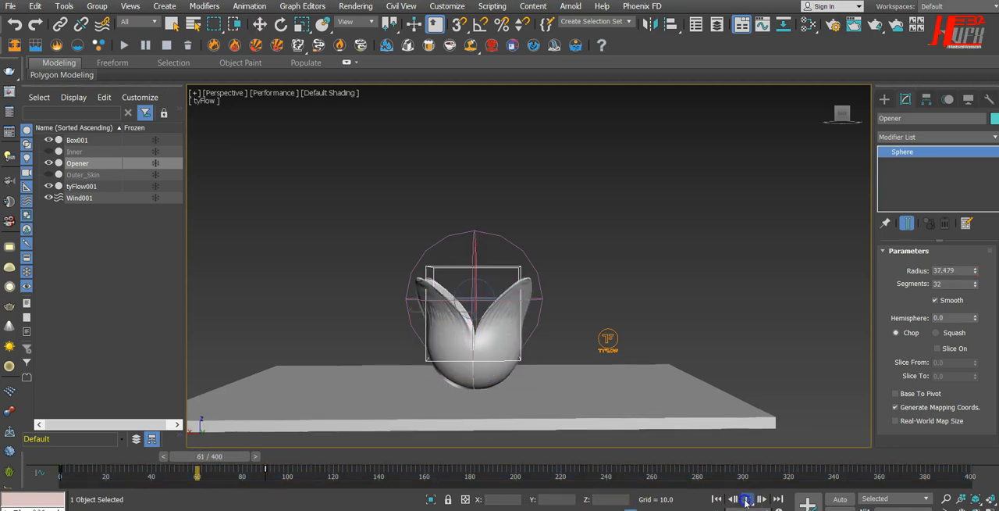
left_click(747, 499)
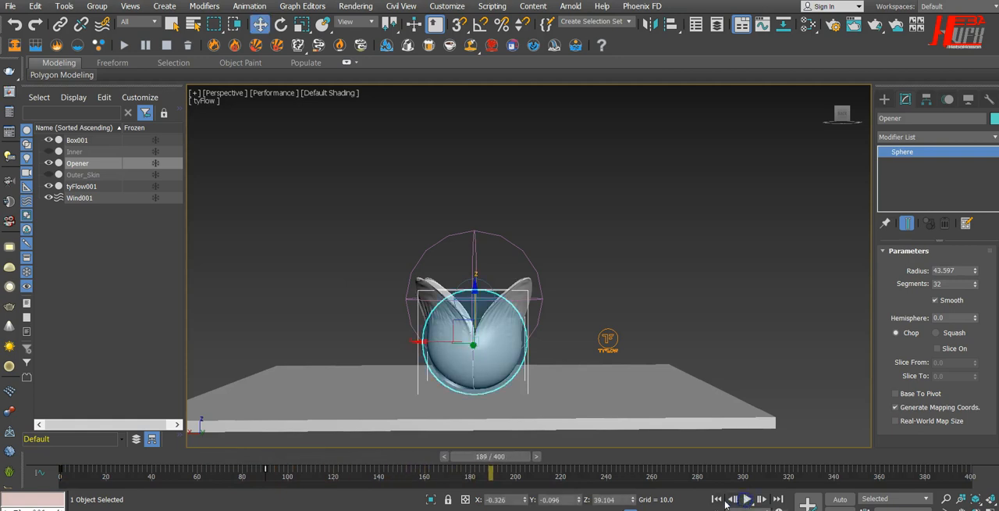
left_click(715, 499)
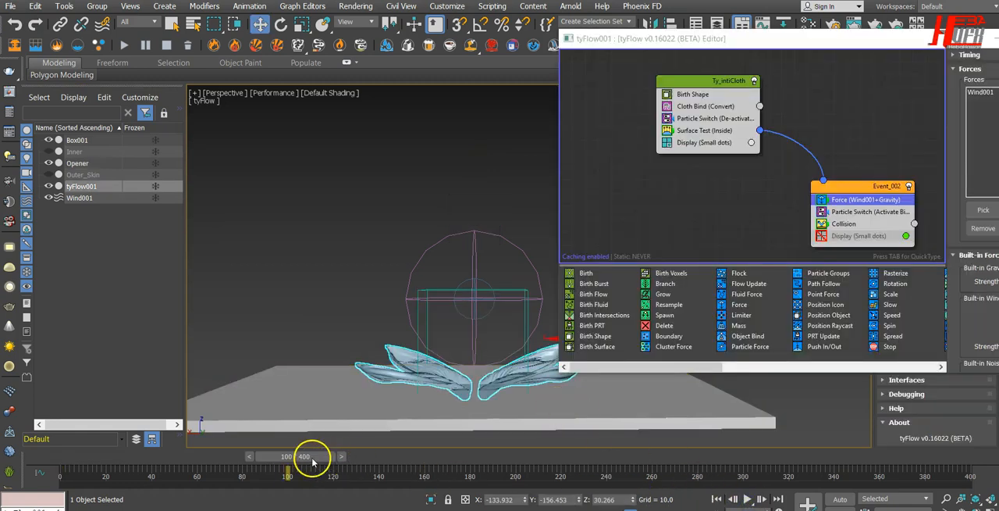
Scrub the cloth simulation back to frame 81 and hide tyFlow001.
left_click_drag(313, 462, 275, 459)
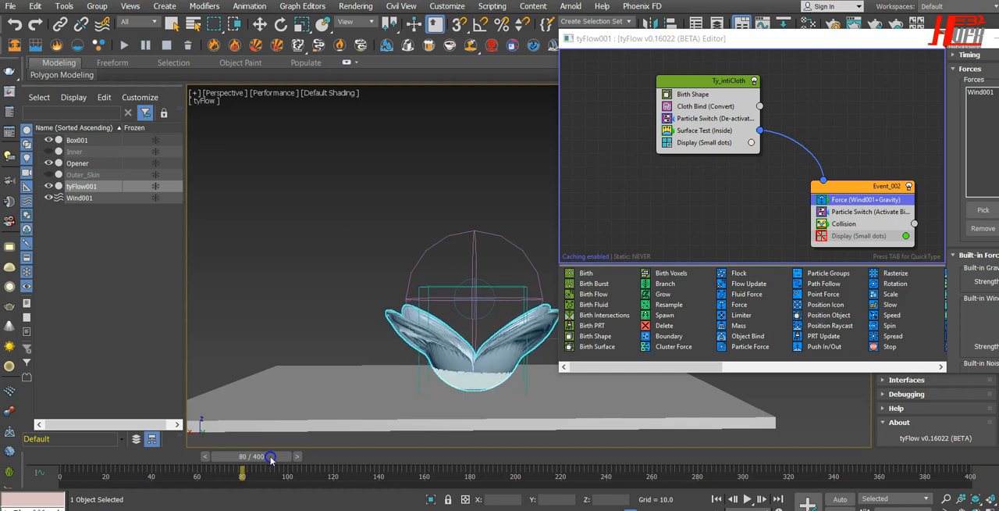
key("w")
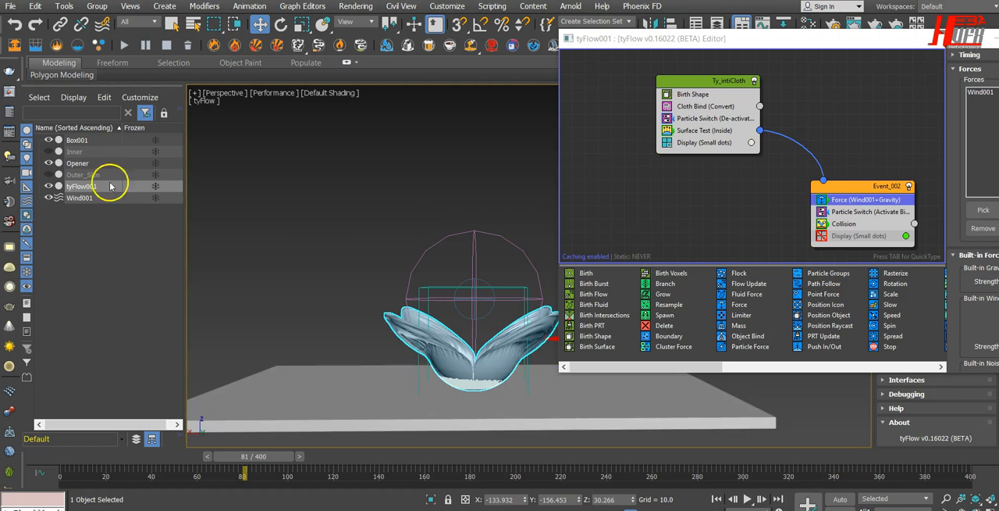
left_click(50, 185)
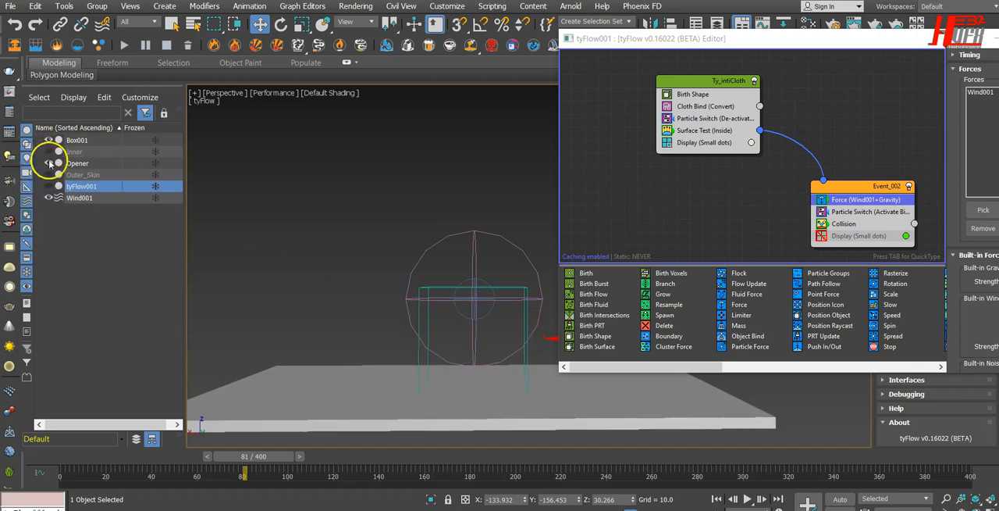
left_click(49, 175)
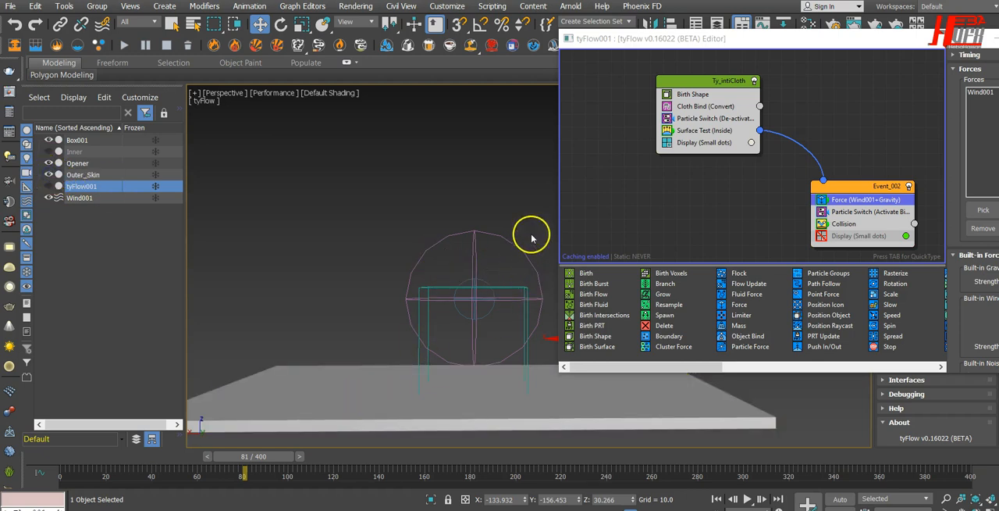
Shift the Opener's frame 90 key to about frame 82 and raise the sphere to about Z 53.4.
left_click(78, 162)
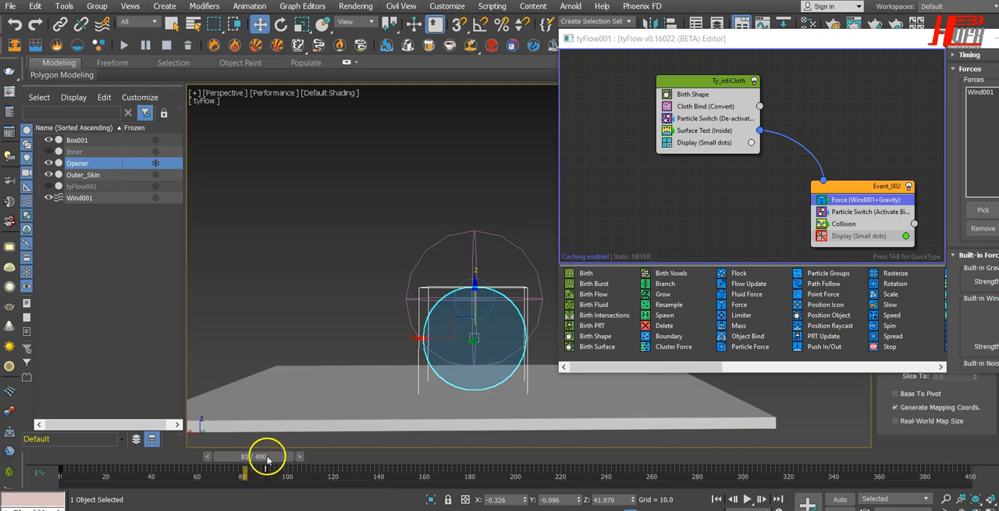
left_click_drag(266, 469, 248, 468)
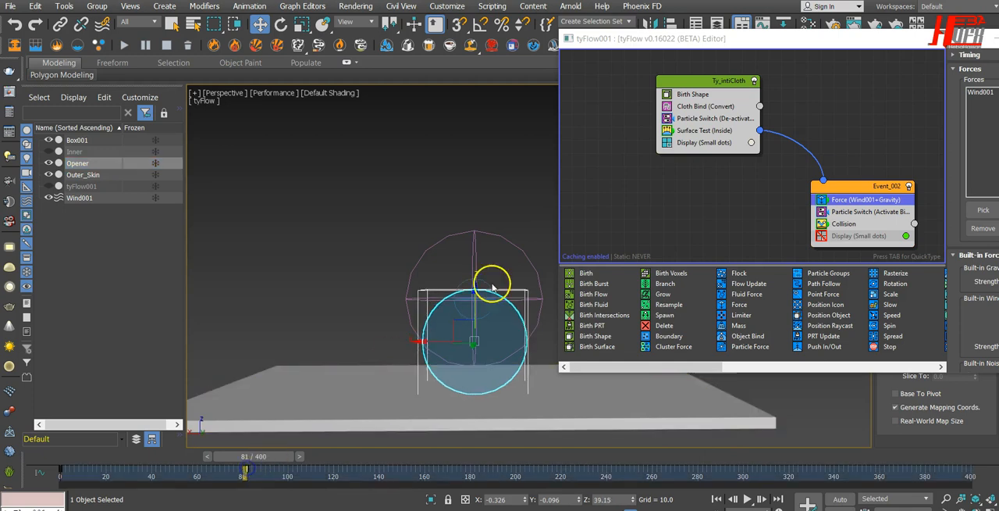
left_click_drag(477, 289, 475, 272)
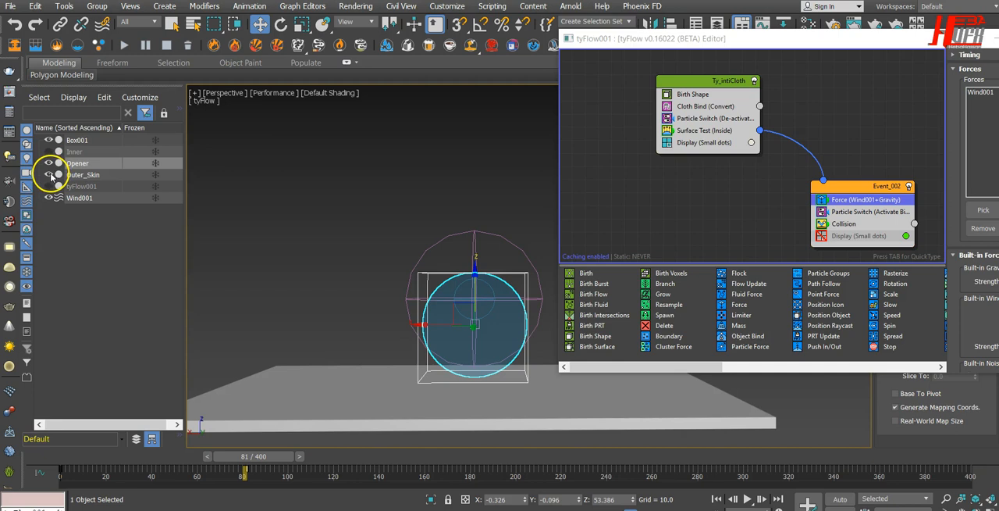
left_click(717, 498)
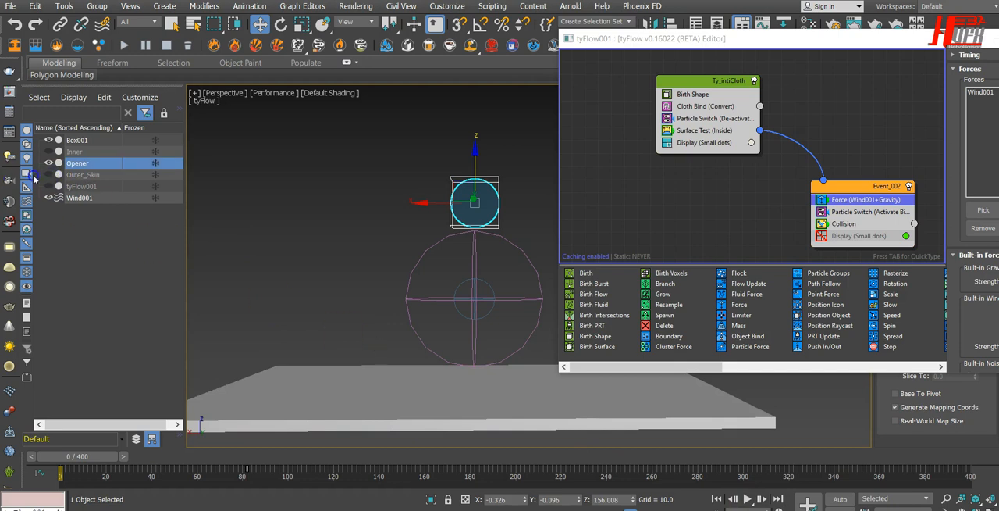
Show tyFlow001, play the simulation to frame 115 to examine the opened cloth from above, and return to frame 0.
left_click(48, 186)
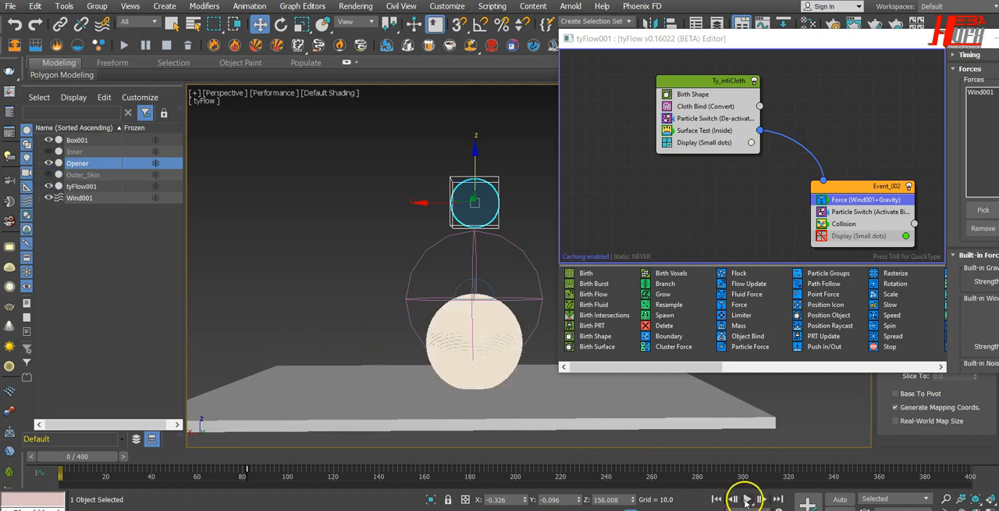
left_click(746, 499)
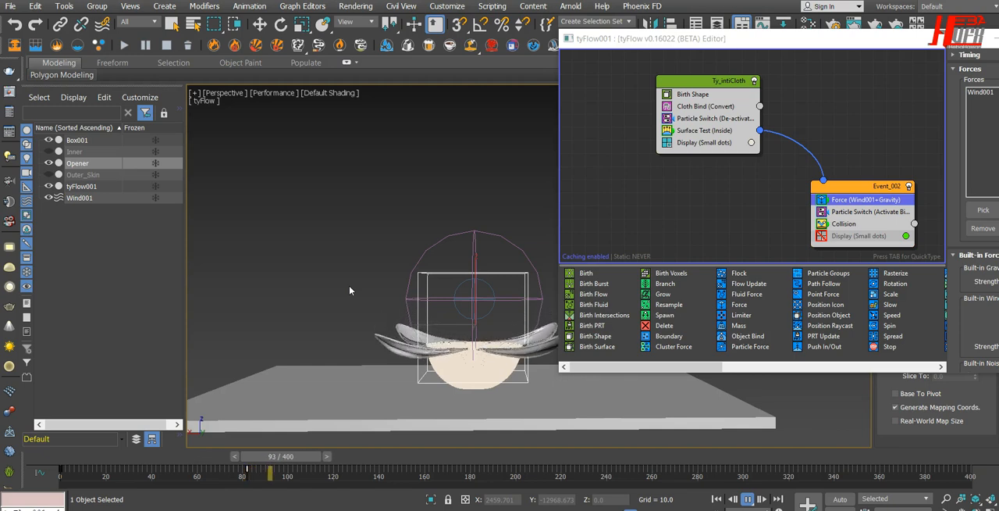
left_click(747, 500)
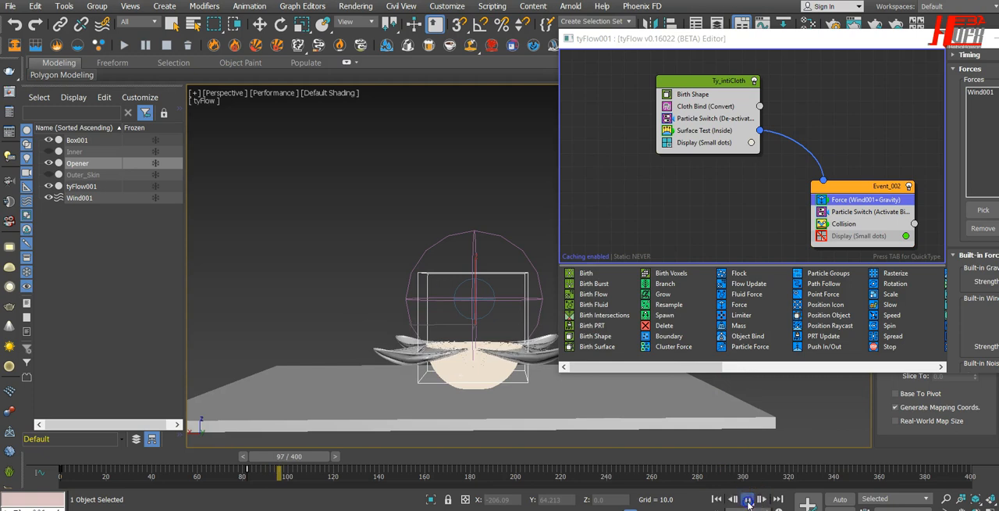
key("w")
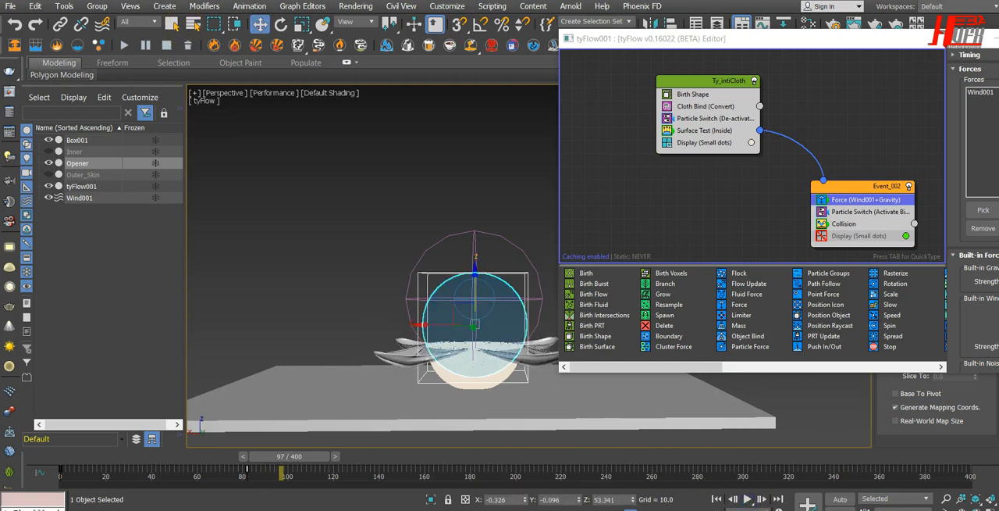
left_click(747, 499)
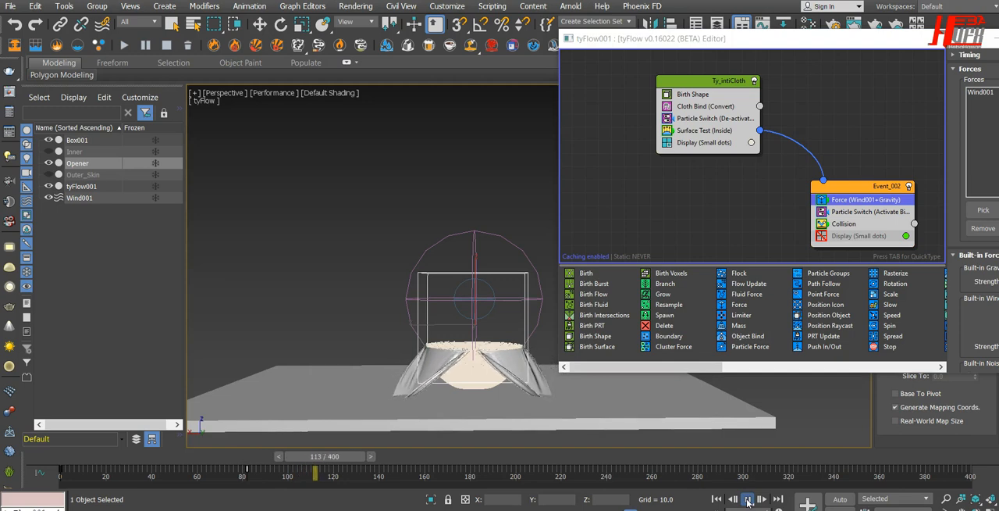
left_click(747, 500)
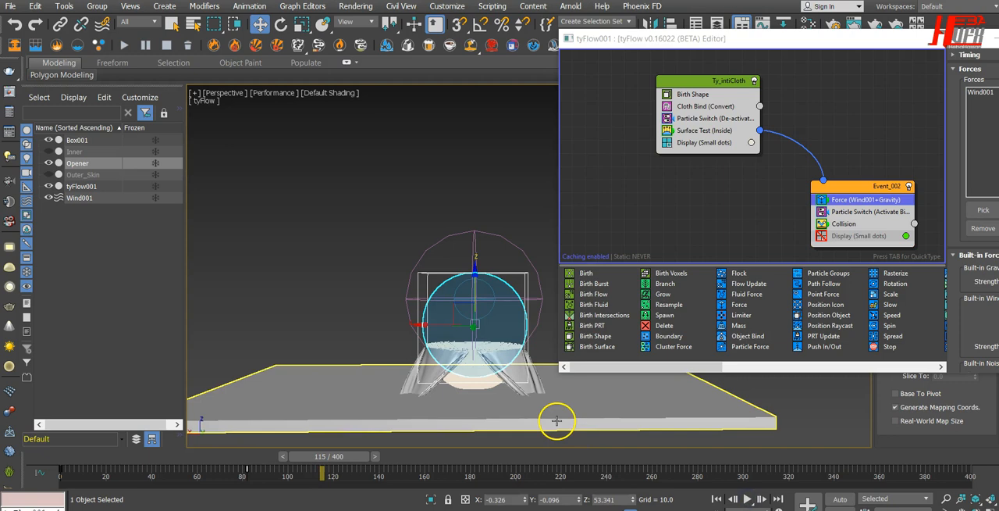
middle_click_drag(500, 403, 393, 372, "alt")
middle_click_drag(491, 398, 445, 416, "alt")
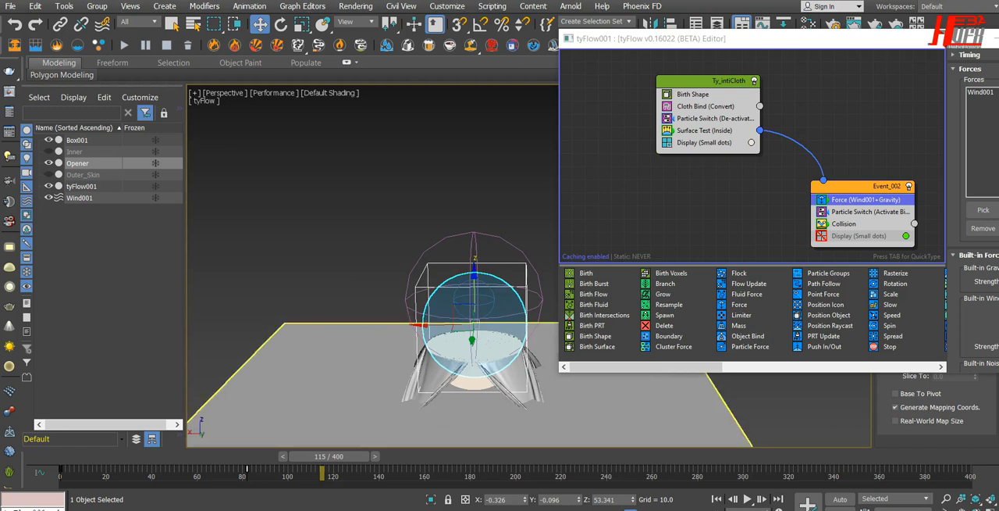
left_click(715, 499)
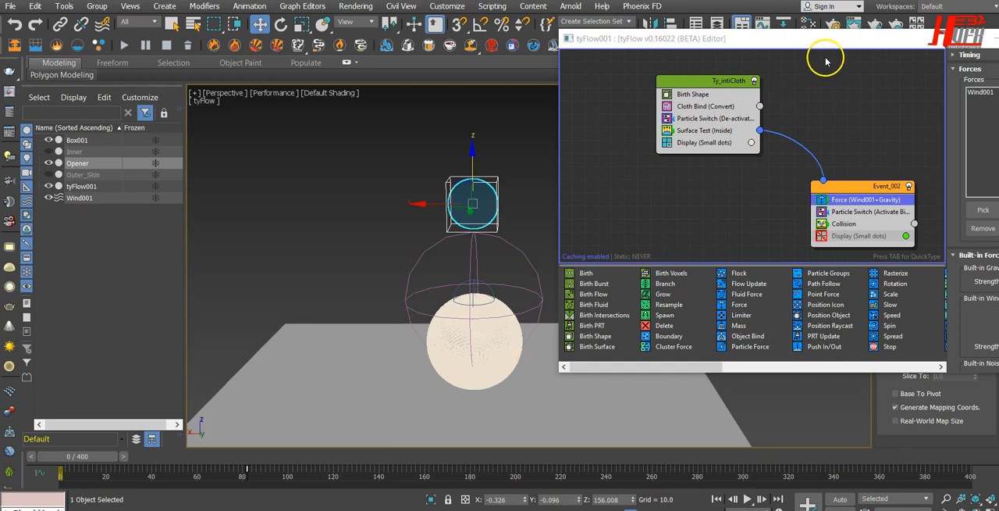
Set Event_002's Collision particle interaction to Bounce with 1.0% bounce and 80.0% friction, and close the tyFlow editor.
left_click_drag(850, 47, 508, 42)
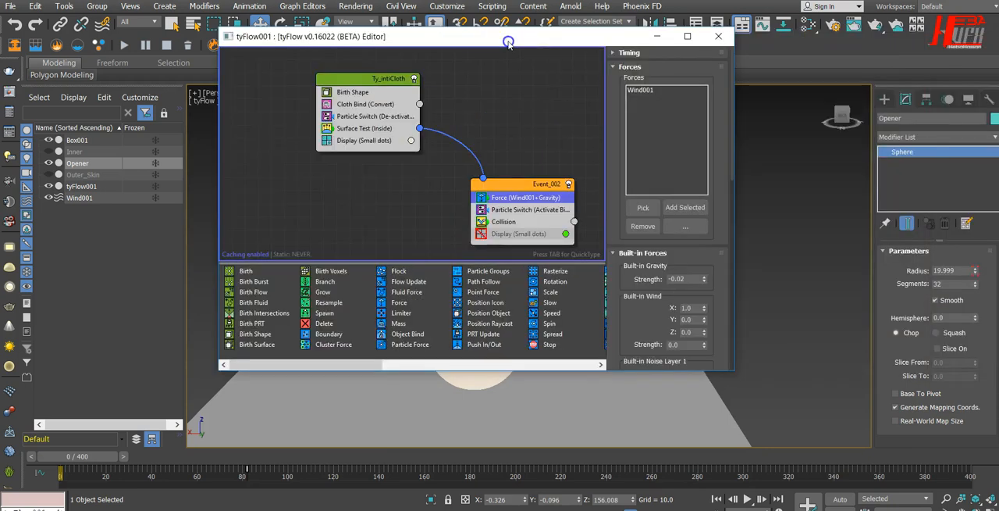
left_click(503, 221)
left_click_drag(687, 303, 691, 89)
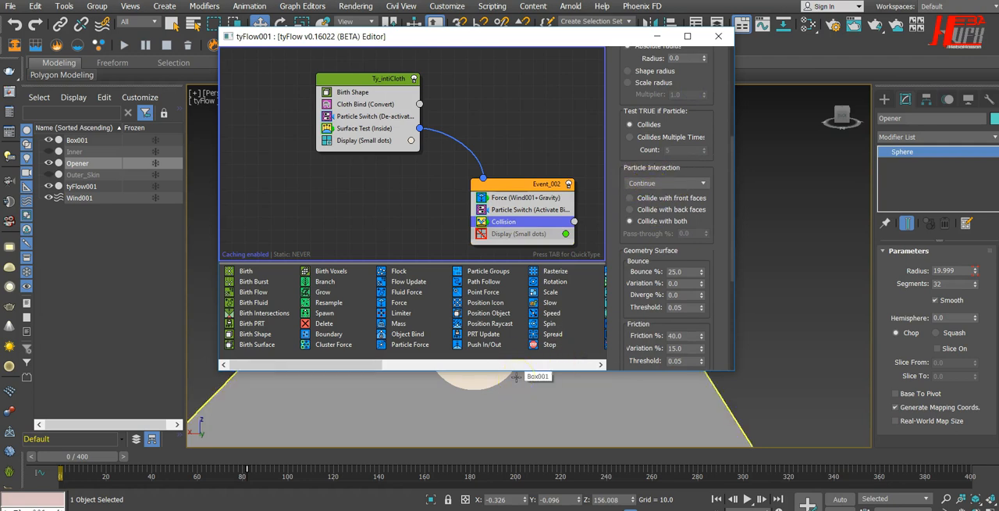
left_click(697, 183)
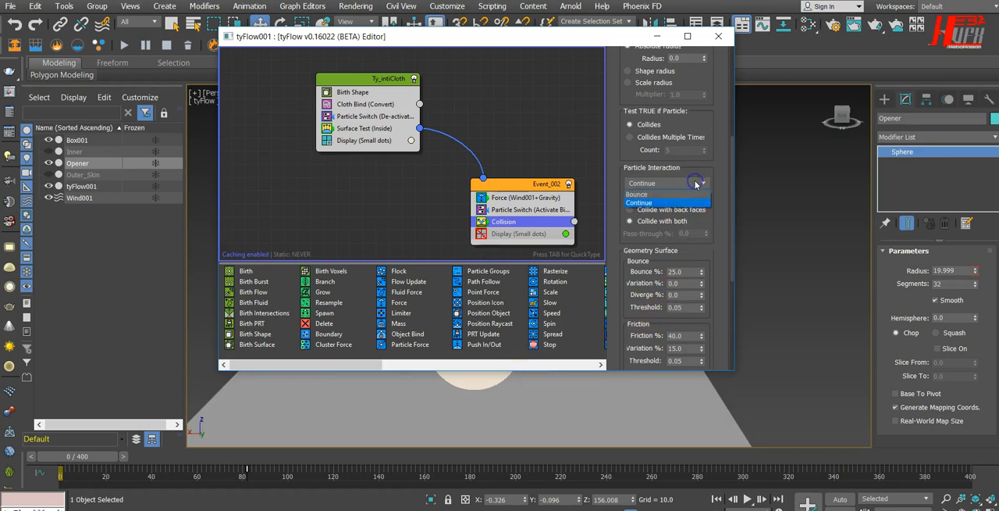
left_click(644, 194)
double_click(685, 271)
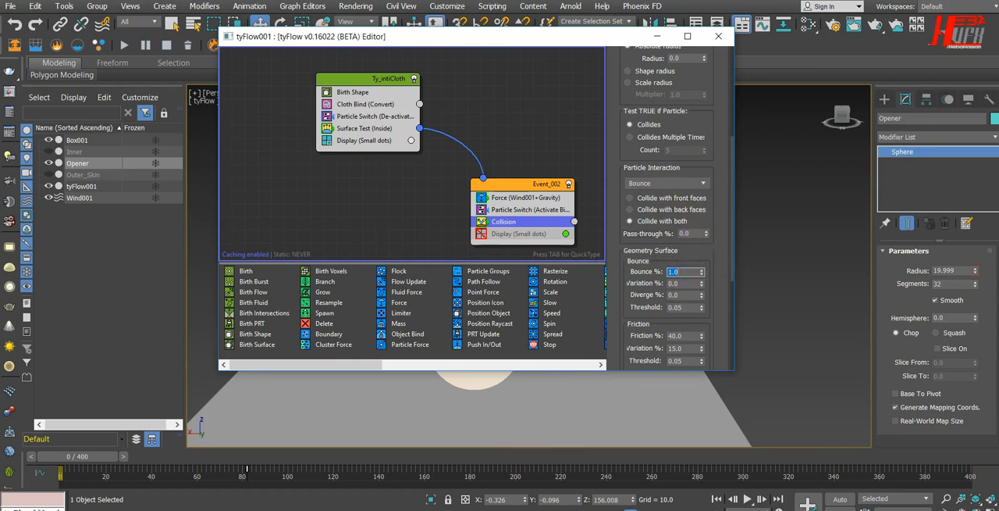
left_click_drag(718, 326, 719, 224)
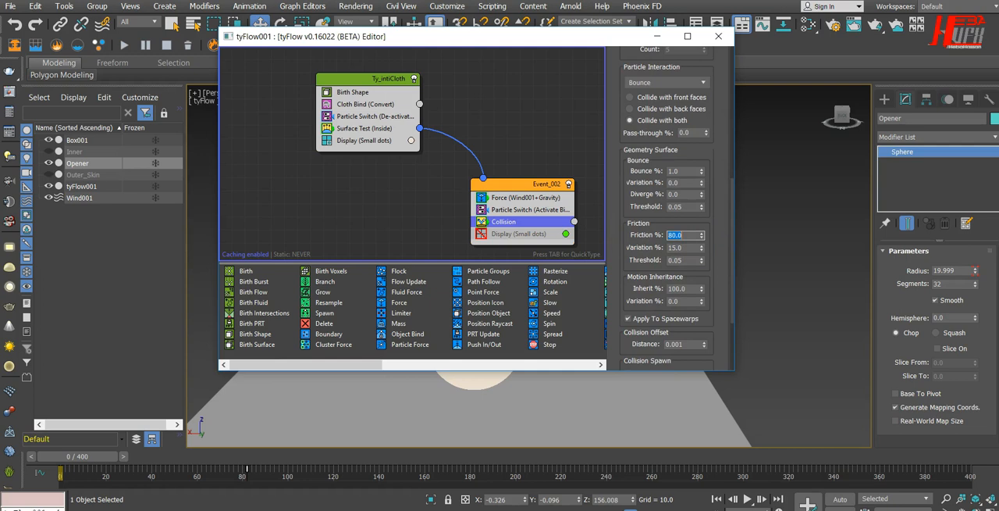
left_click_drag(713, 200, 721, 269)
left_click(719, 36)
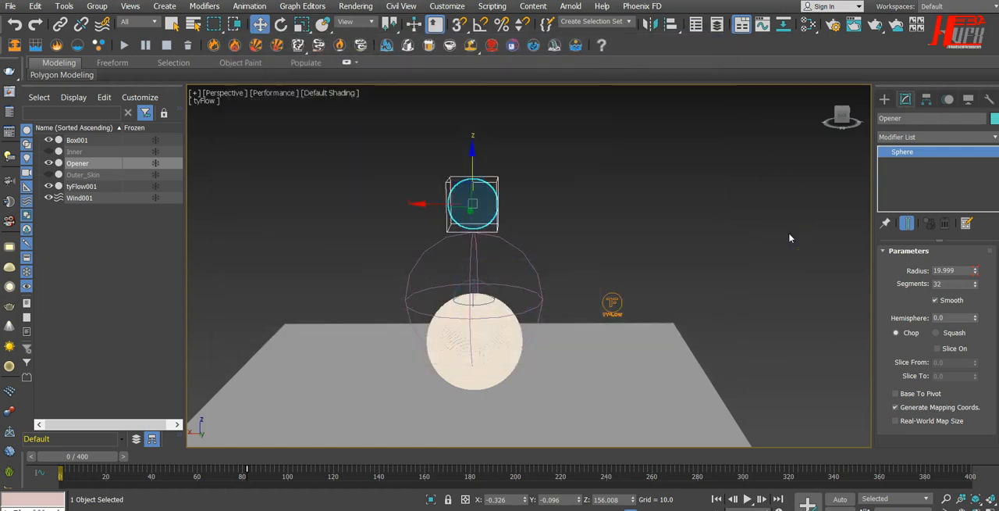
Set Wind001's Decay to 0.05 and unhide the Inner sphere.
left_click(506, 273)
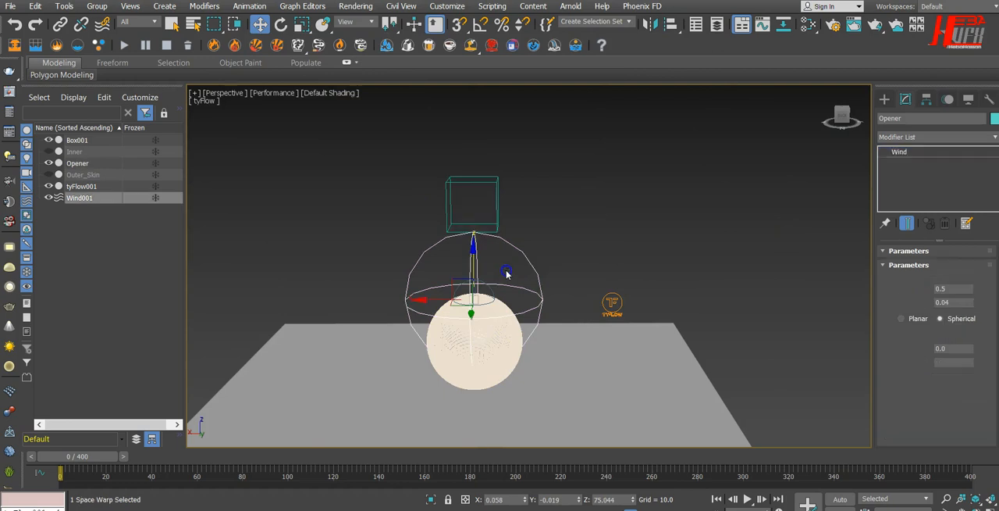
left_click(969, 304)
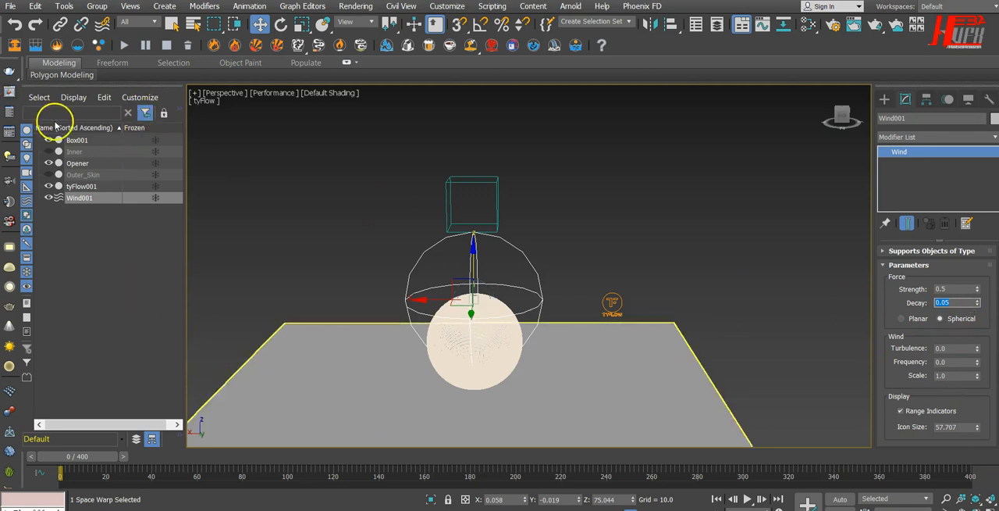
left_click(47, 152)
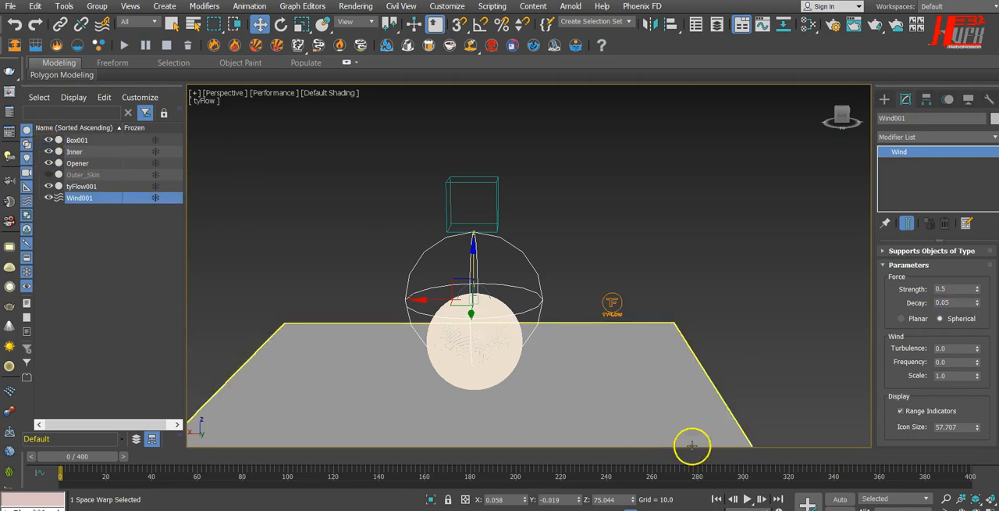
Play the simulation to frame 134 with the new collision and wind settings, and return to frame 0.
left_click(747, 499)
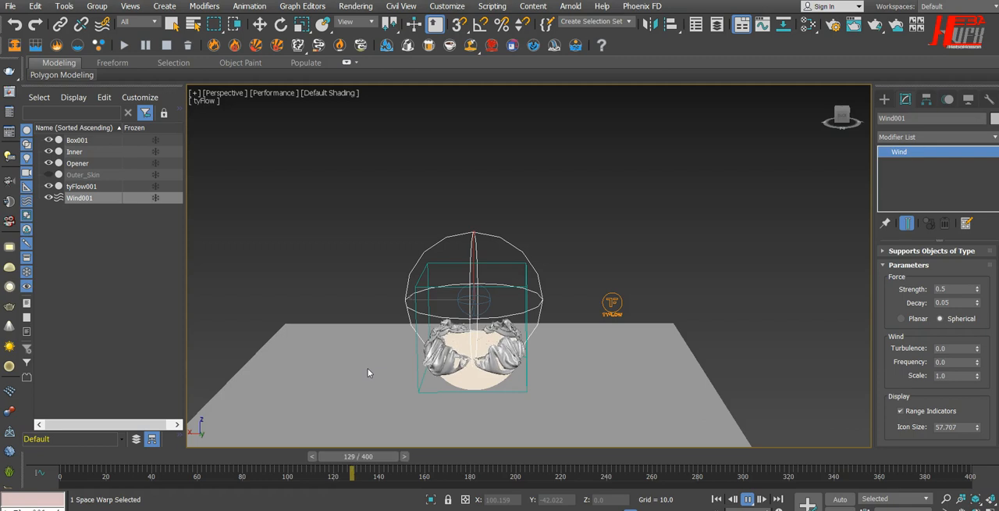
left_click(747, 499)
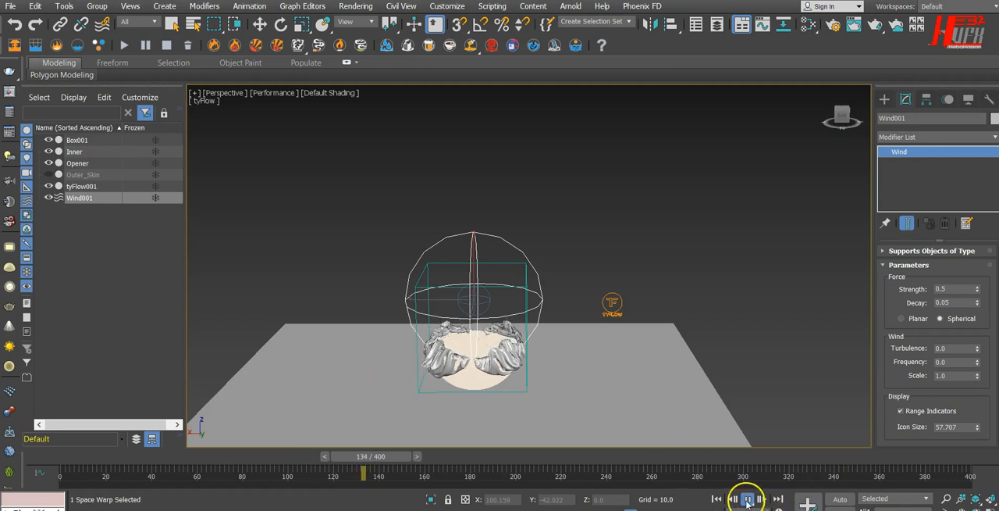
left_click(716, 499)
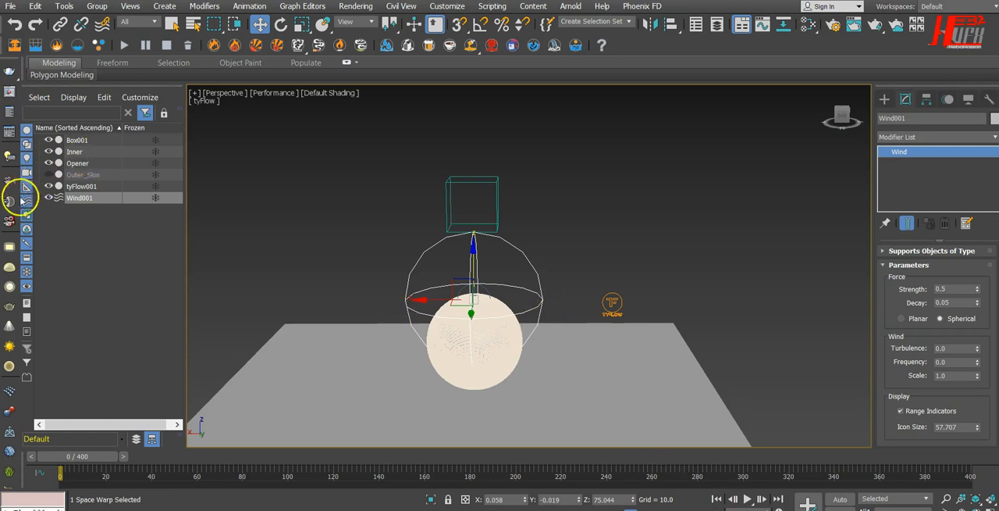
Hide tyFlow001 and Wind001 and unhide the Outer_Skin object.
left_click(48, 187)
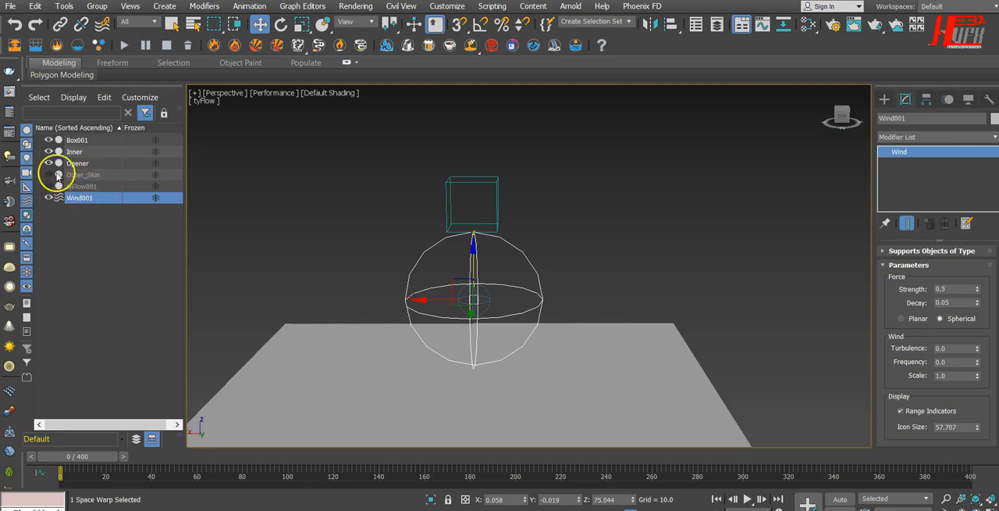
left_click(49, 175)
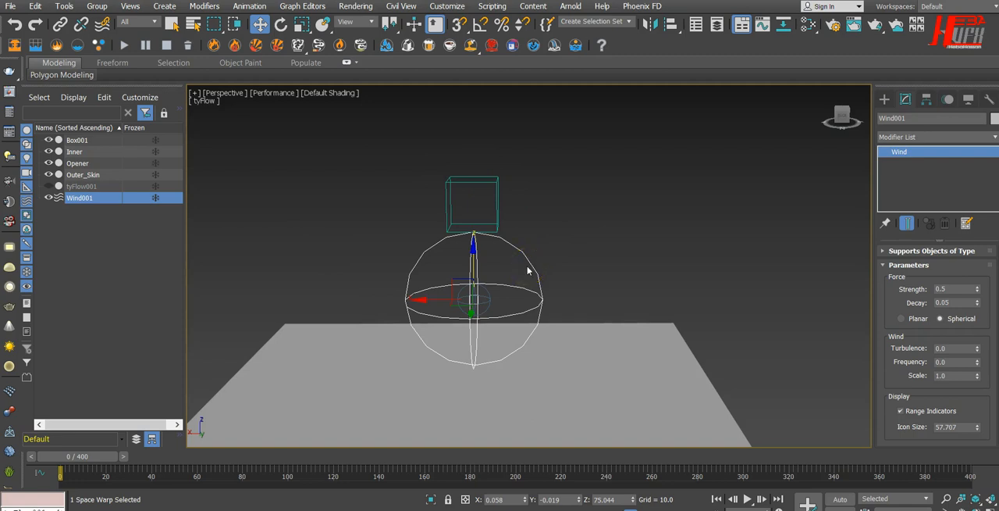
key("t")
scroll(527, 270, "down", 5)
scroll(527, 269, "up", 6)
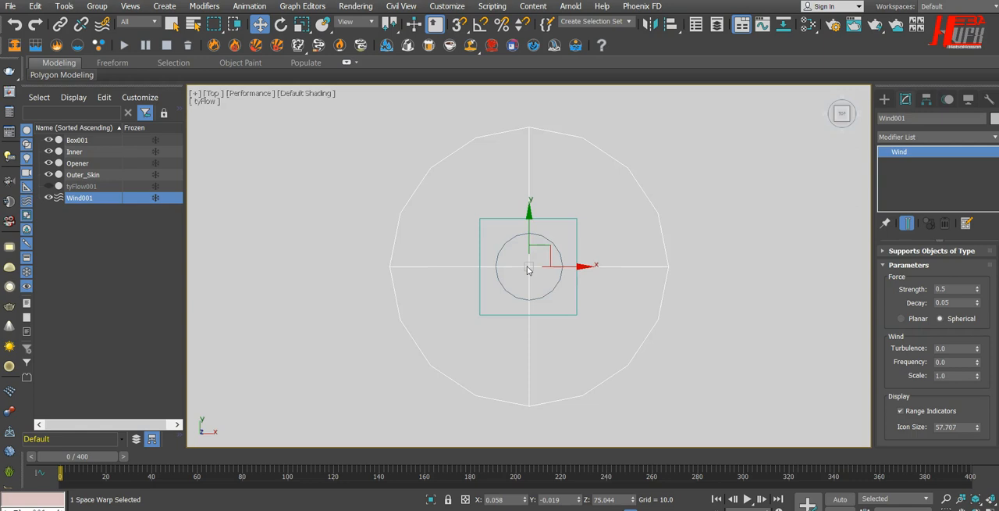
scroll(527, 269, "down", 2)
key("p")
middle_click_drag(489, 356, 488, 269, "alt")
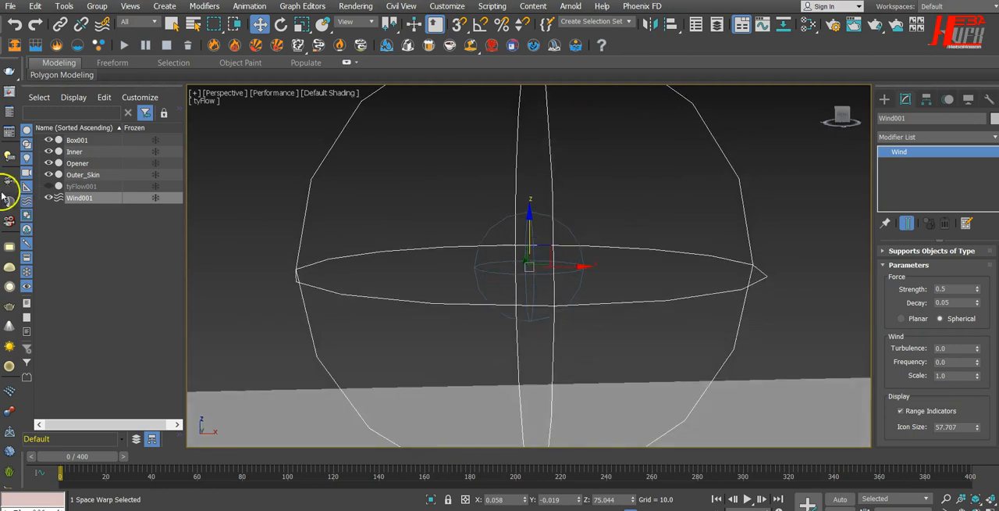
left_click(47, 199)
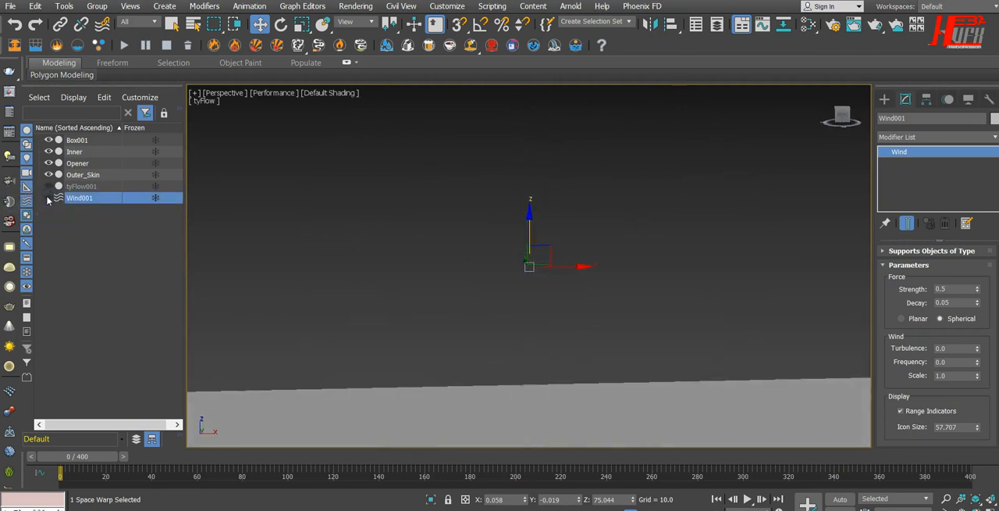
Turn off Display as Box in the Opener sphere's object properties.
left_click(76, 140)
scroll(449, 289, "down", 3)
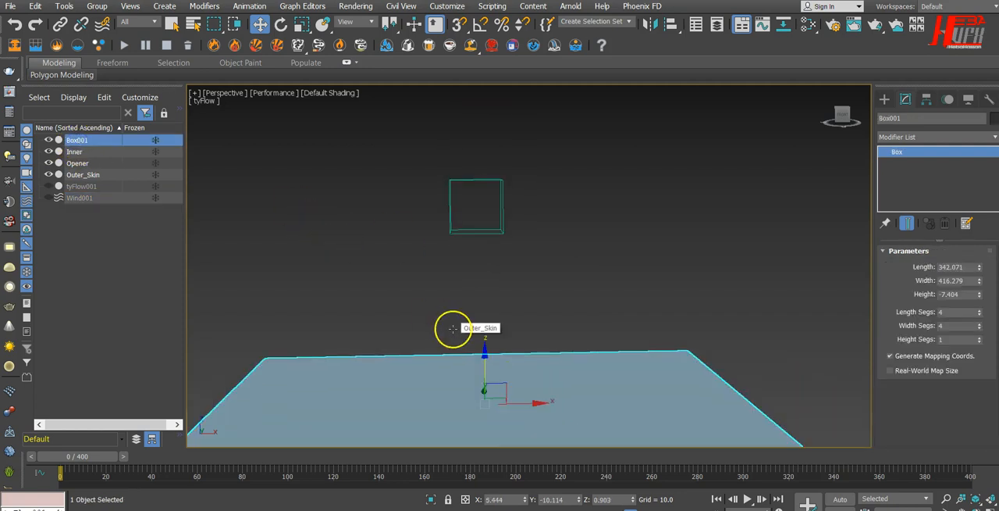
left_click(487, 200)
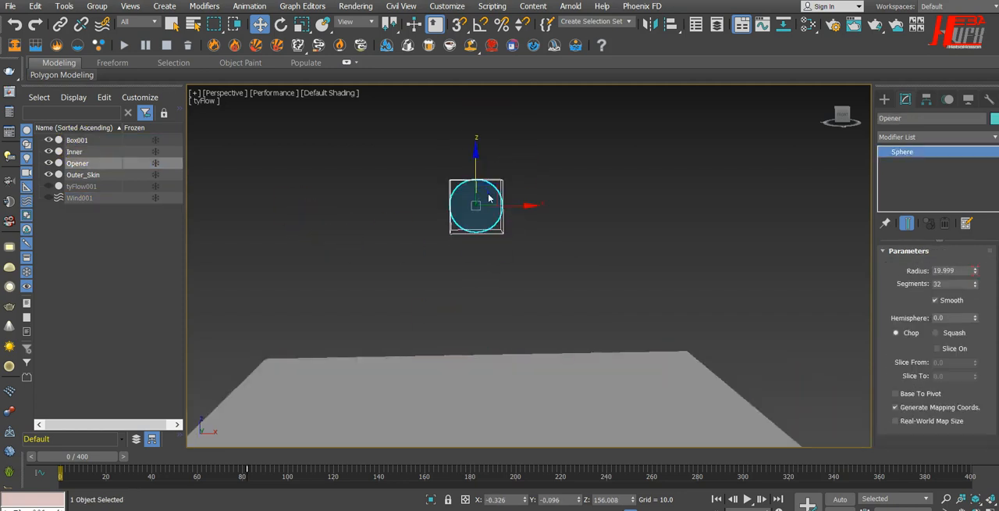
right_click(489, 198)
left_click(514, 288)
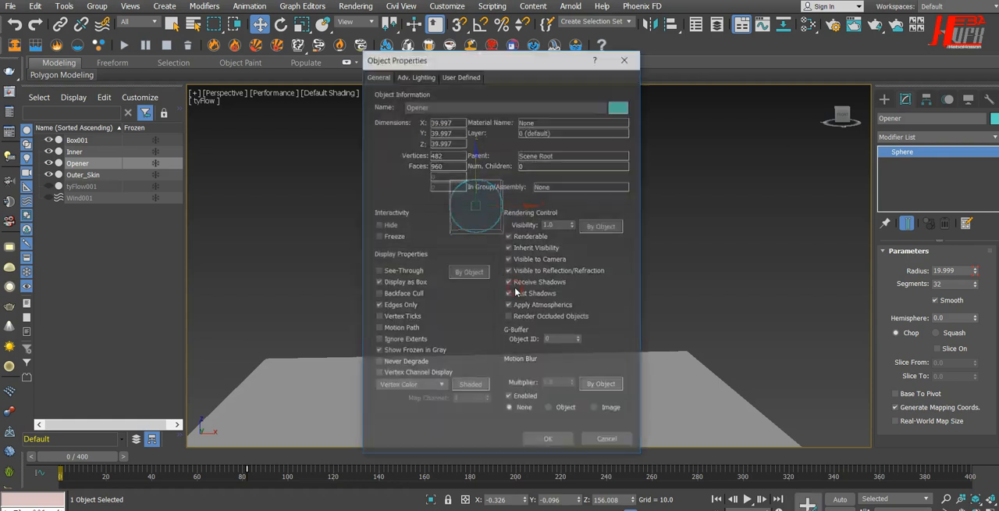
left_click(399, 284)
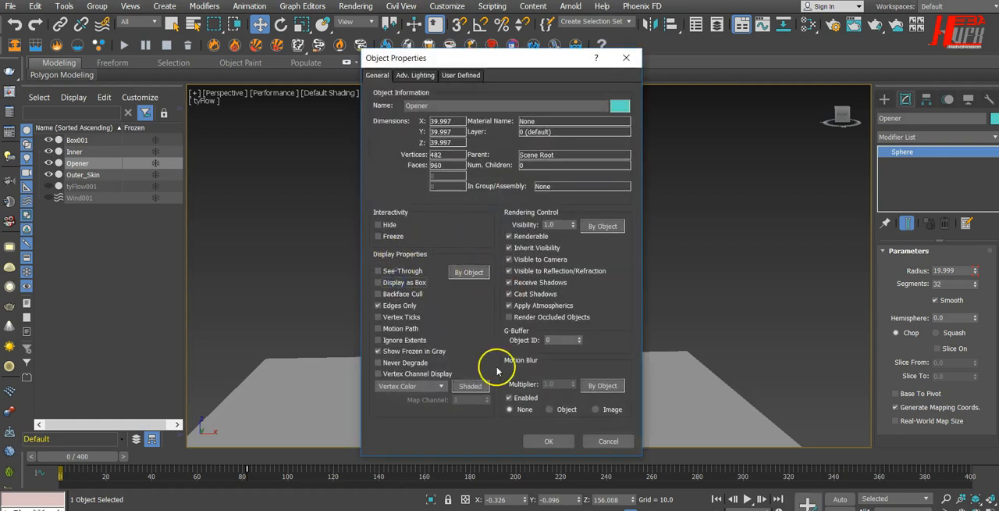
left_click(549, 441)
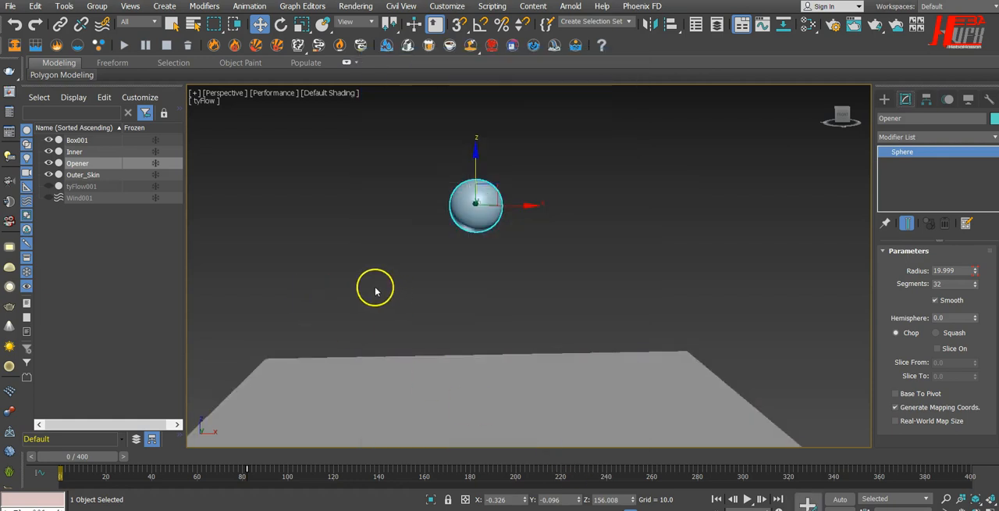
Switch the perspective viewport from Performance to Standard quality and clear the selection.
left_click(275, 92)
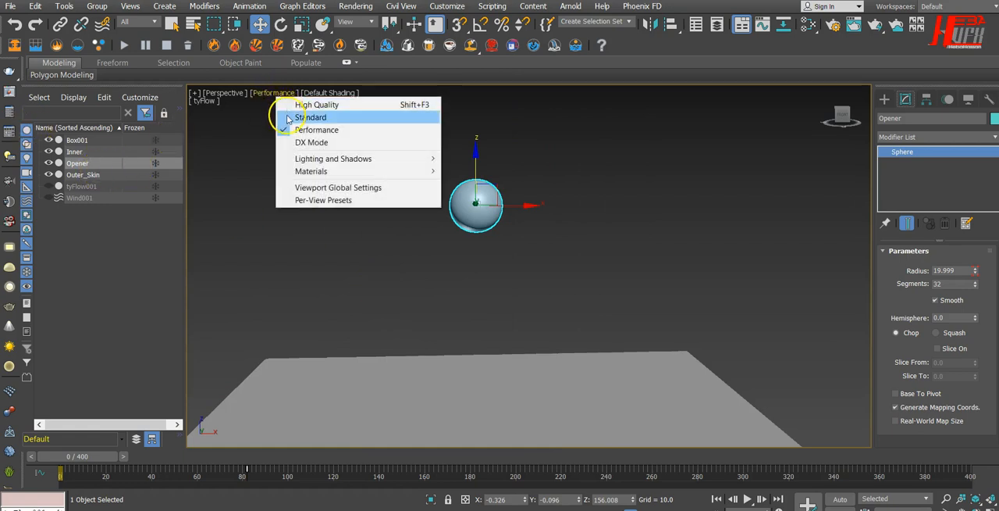
left_click(282, 116)
left_click(315, 226)
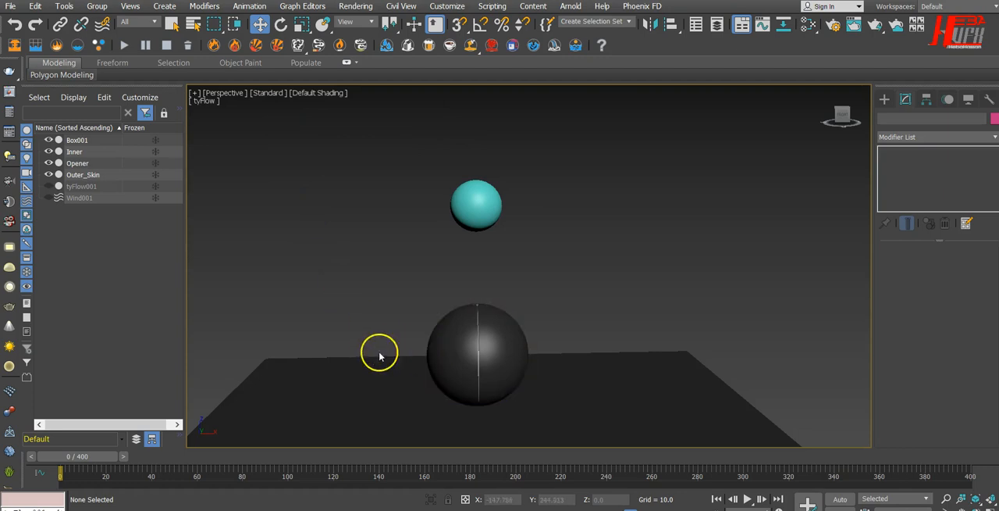
Hide the Opener and show the selected Outer_Skin from the top with Edged Faces shading.
left_click(463, 358)
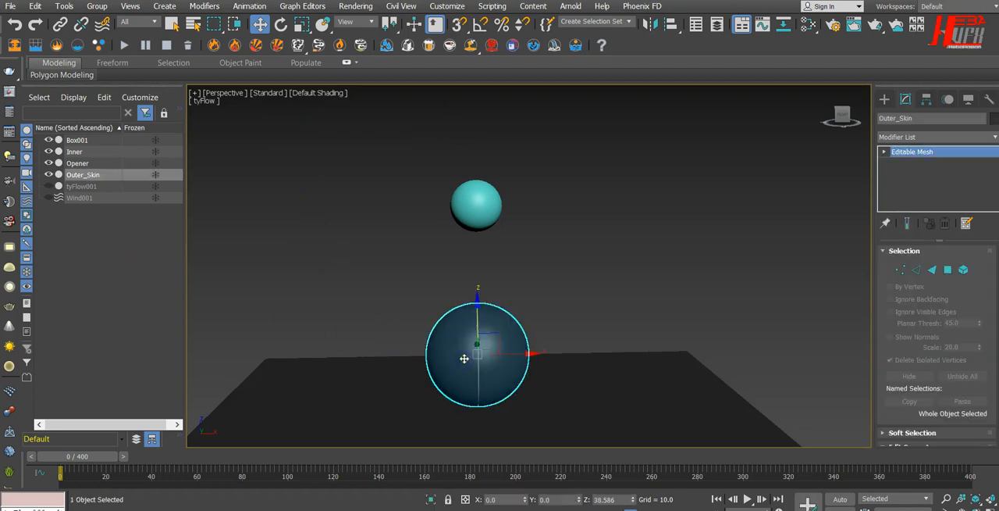
key("t")
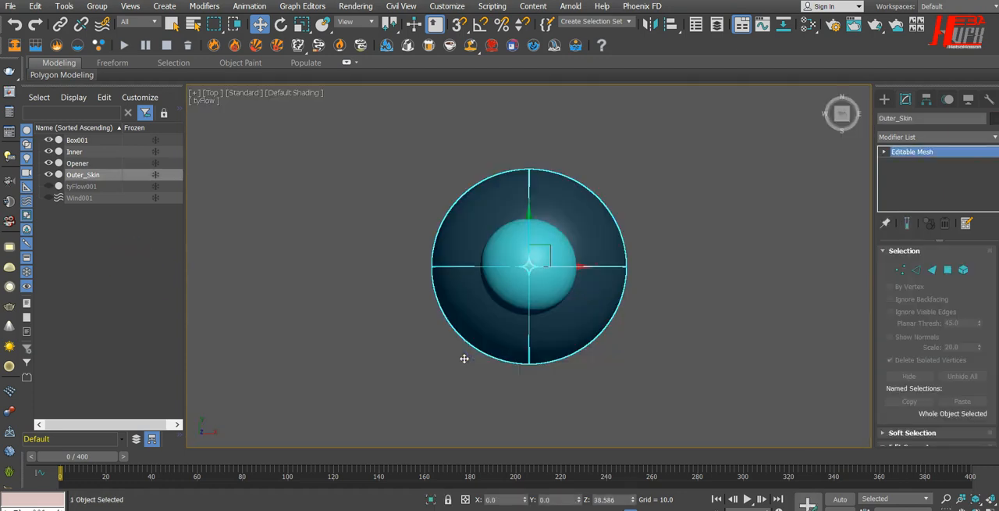
left_click(49, 164)
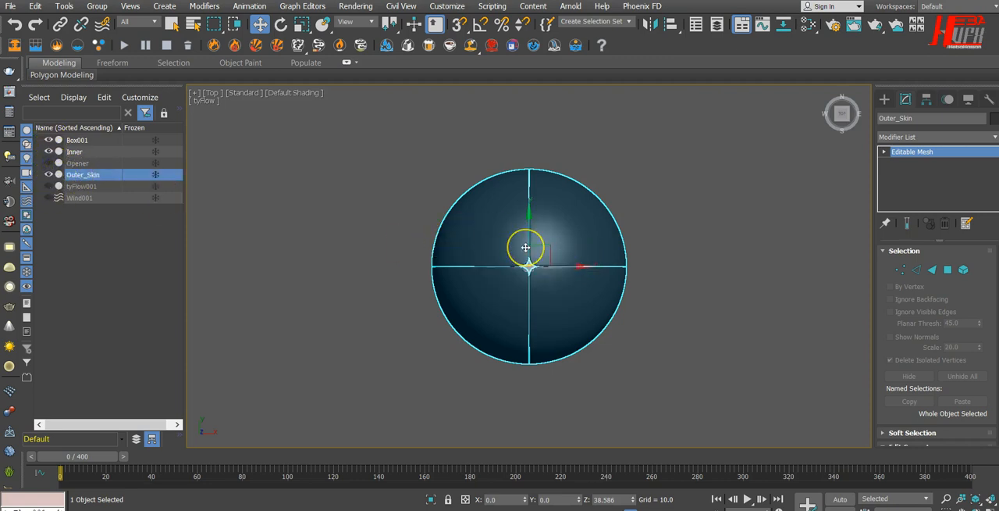
scroll(525, 246, "up", 4)
scroll(525, 247, "up", 2)
left_click(281, 92)
left_click(314, 209)
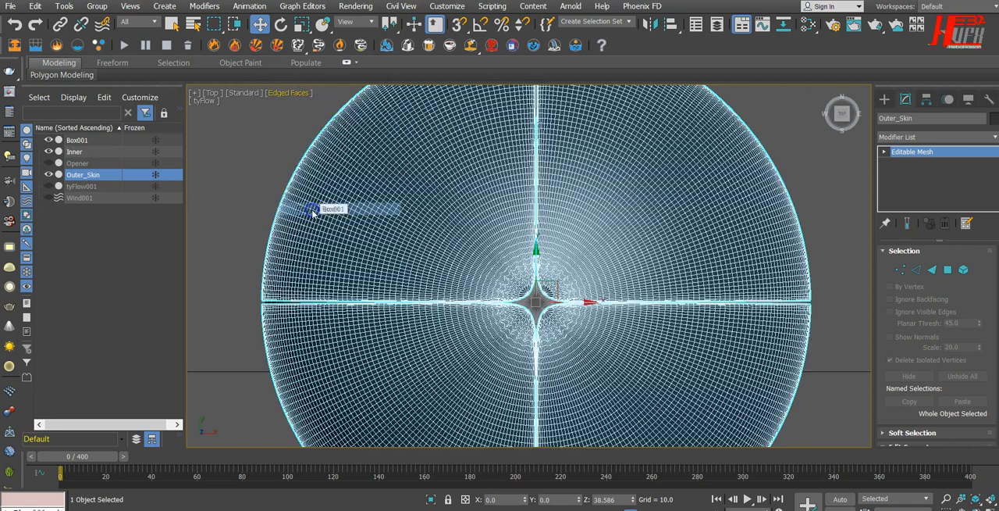
Compare the outlines of Inner and Outer_Skin in the top view to examine the gap between them.
left_click(72, 152)
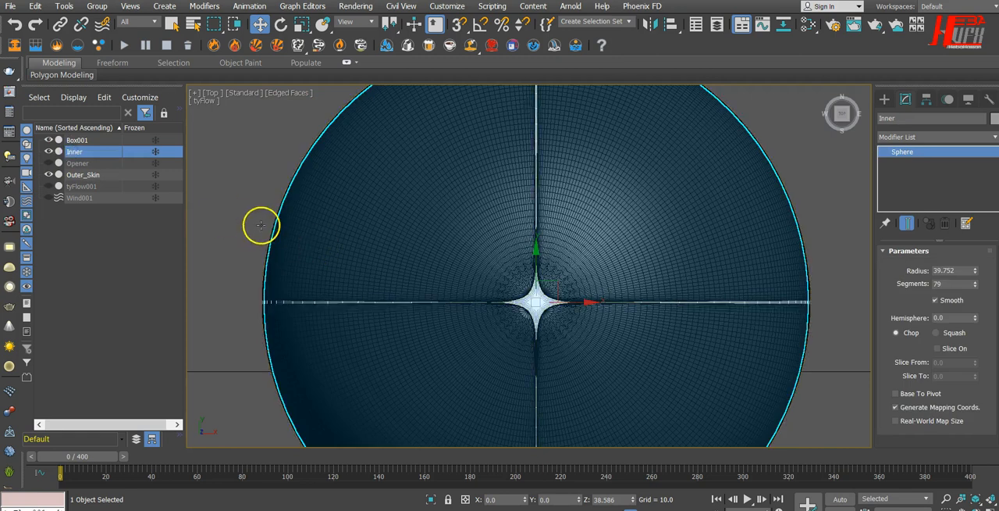
scroll(257, 221, "up", 4)
scroll(257, 221, "up", 3)
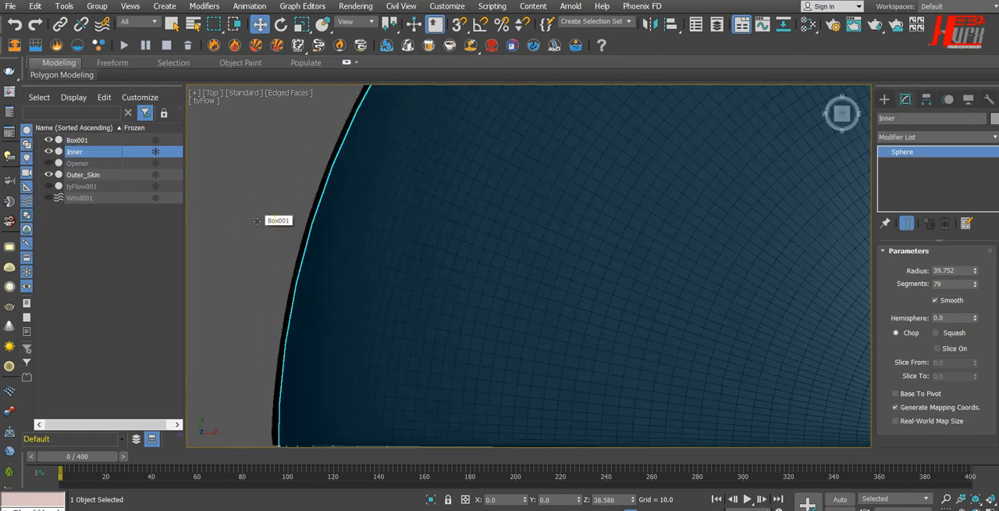
left_click(83, 176)
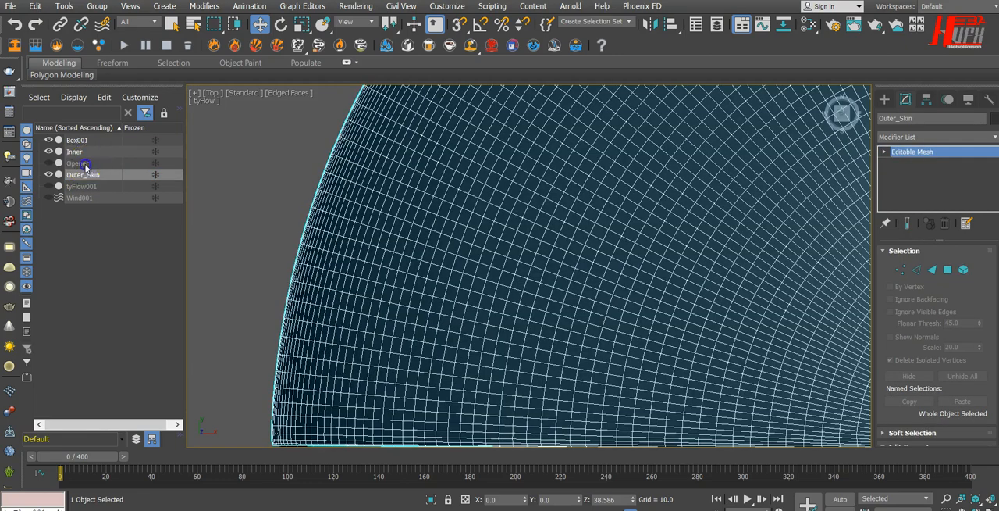
left_click(78, 164)
left_click(78, 153)
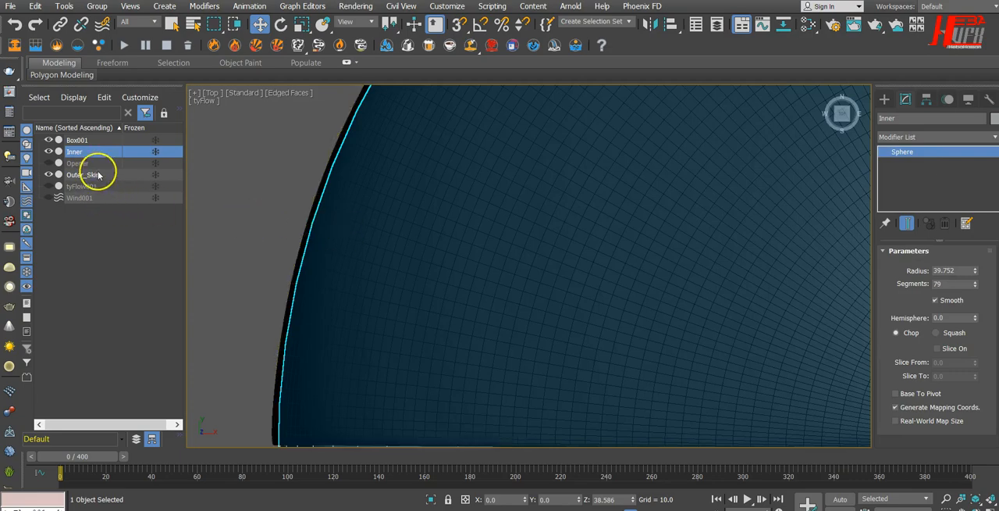
left_click(97, 173)
scroll(407, 251, "down", 4)
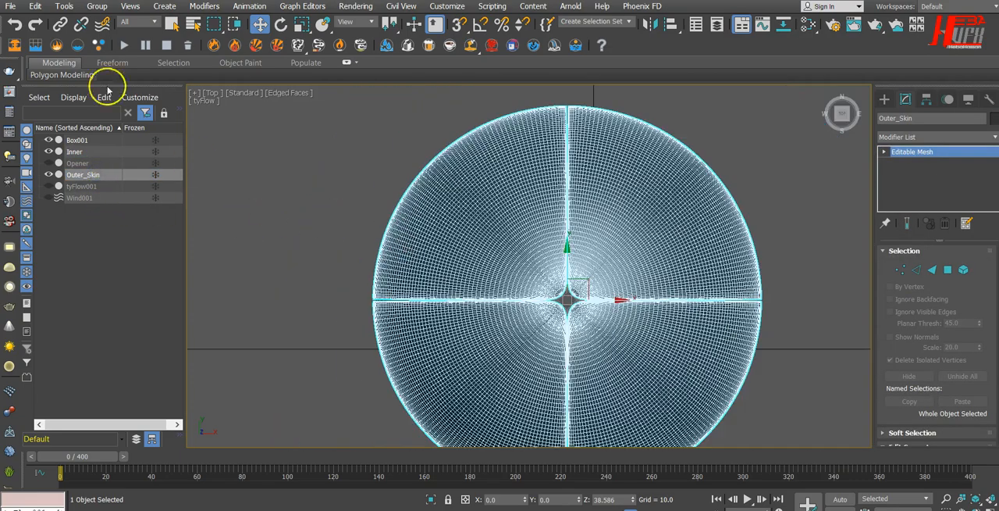
Scale Outer_Skin up uniformly to about 104.9 percent so it clears the Inner sphere.
left_click(300, 26)
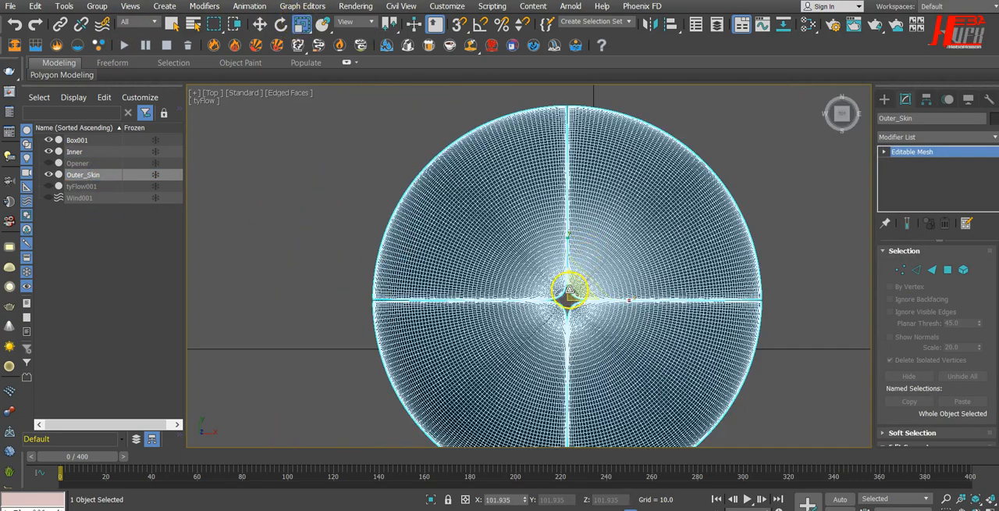
scroll(570, 293, "up", 5)
scroll(568, 297, "down", 5)
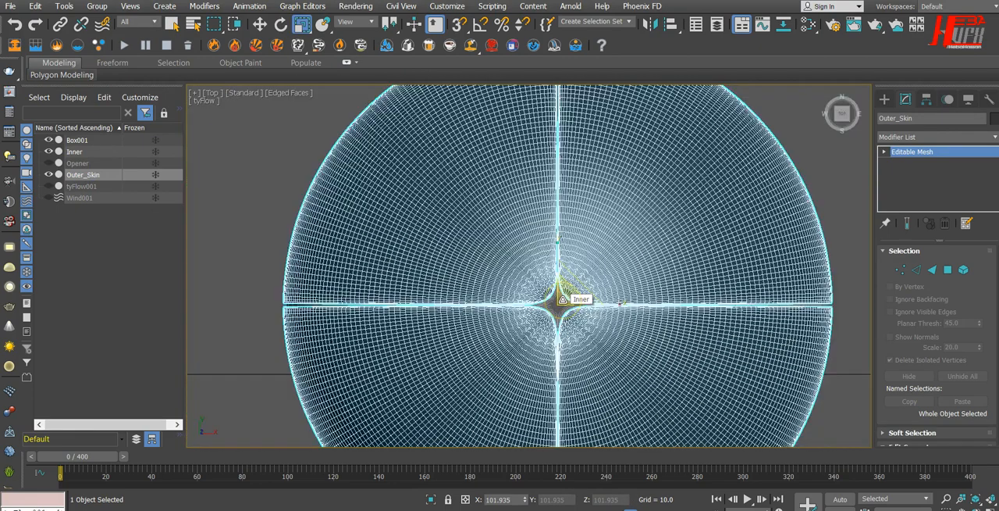
scroll(563, 300, "up", 2)
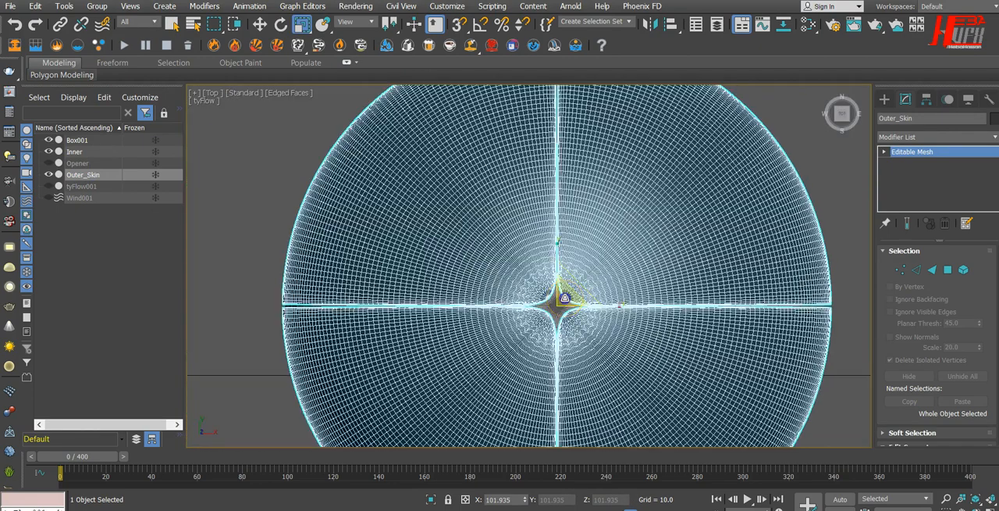
left_click_drag(566, 298, 575, 297)
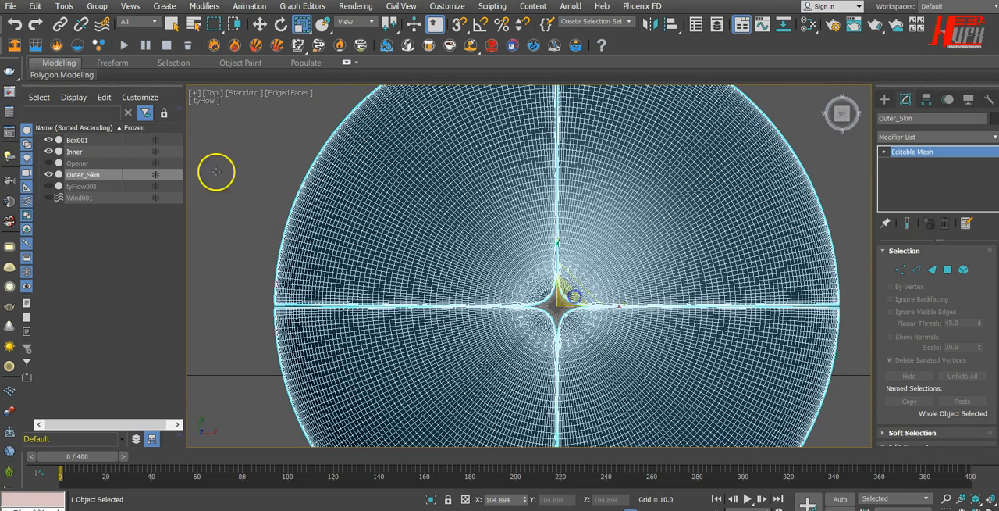
Check the gap against Inner and enlarge Outer_Skin uniformly to about 105.9 percent.
left_click(74, 152)
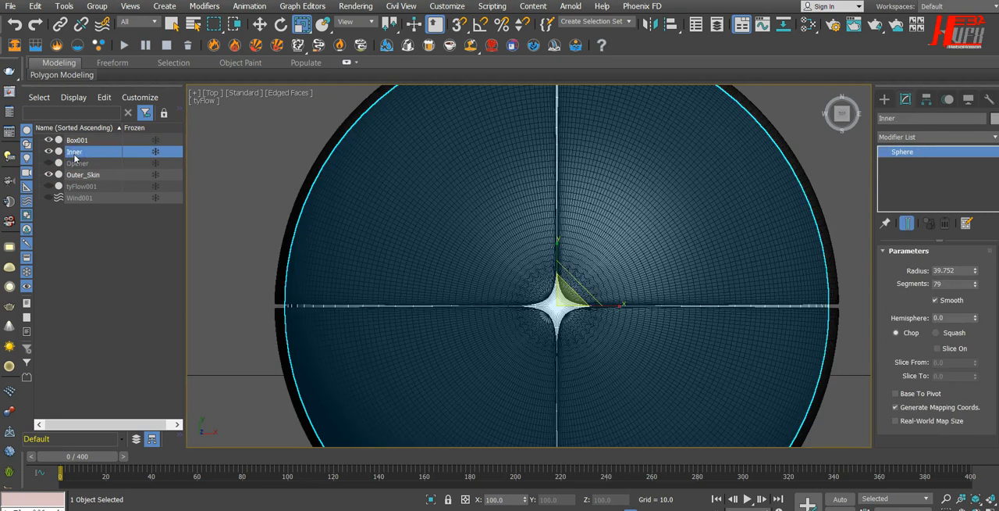
left_click(79, 175)
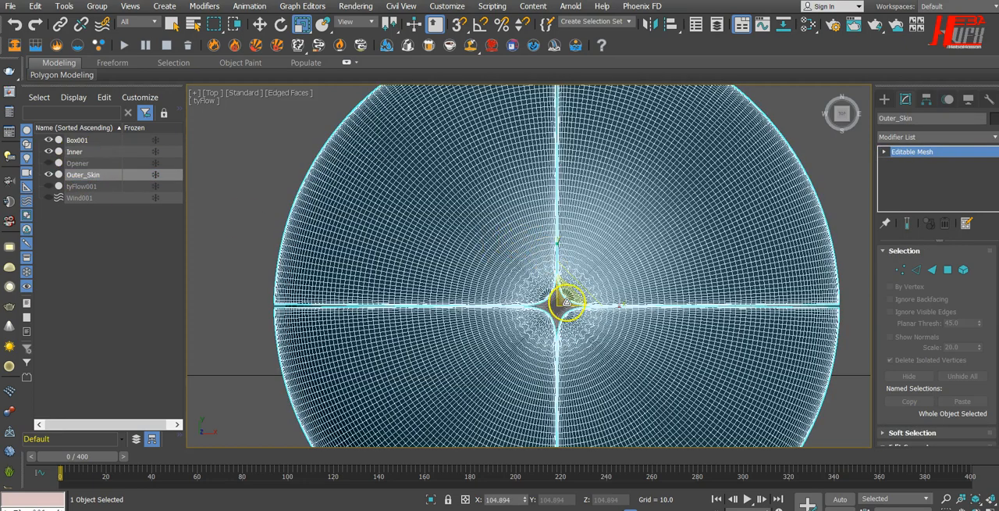
left_click_drag(571, 293, 572, 295)
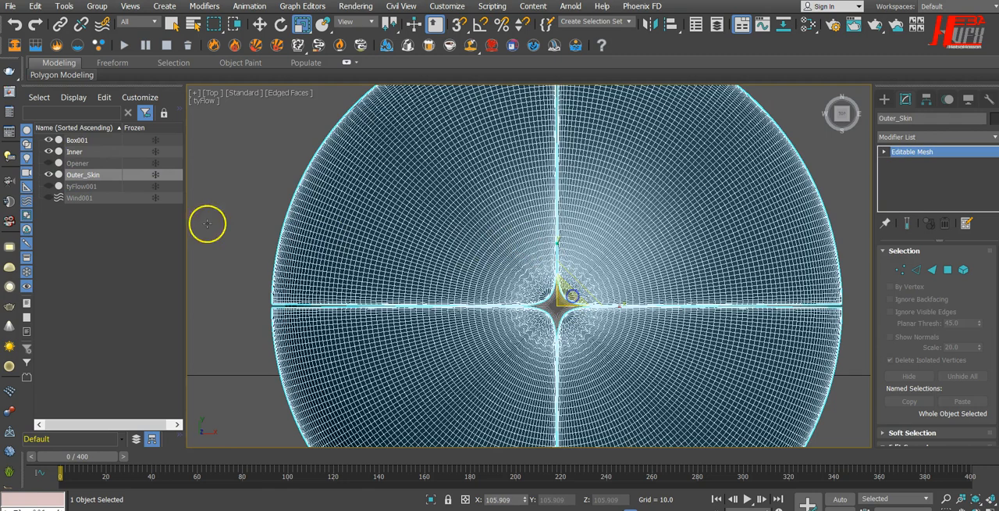
left_click(74, 152)
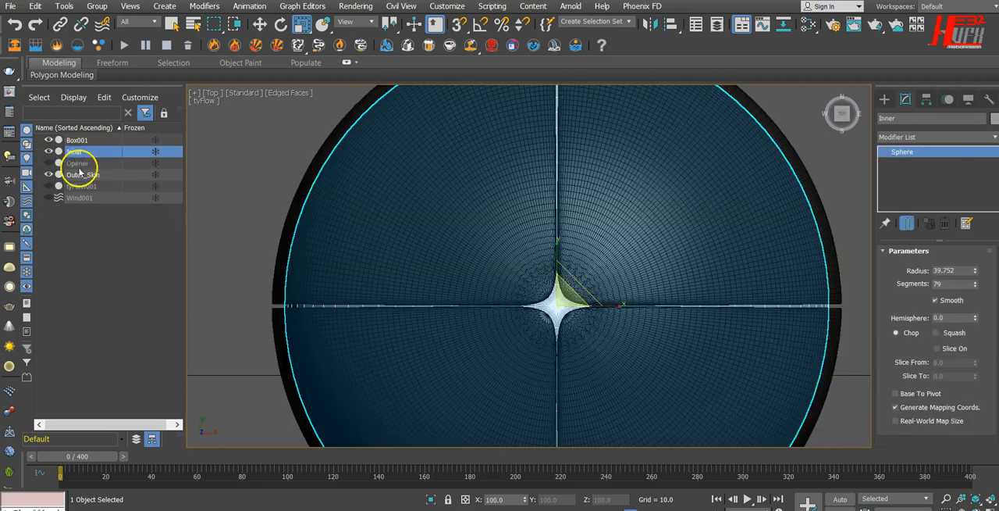
left_click(85, 176)
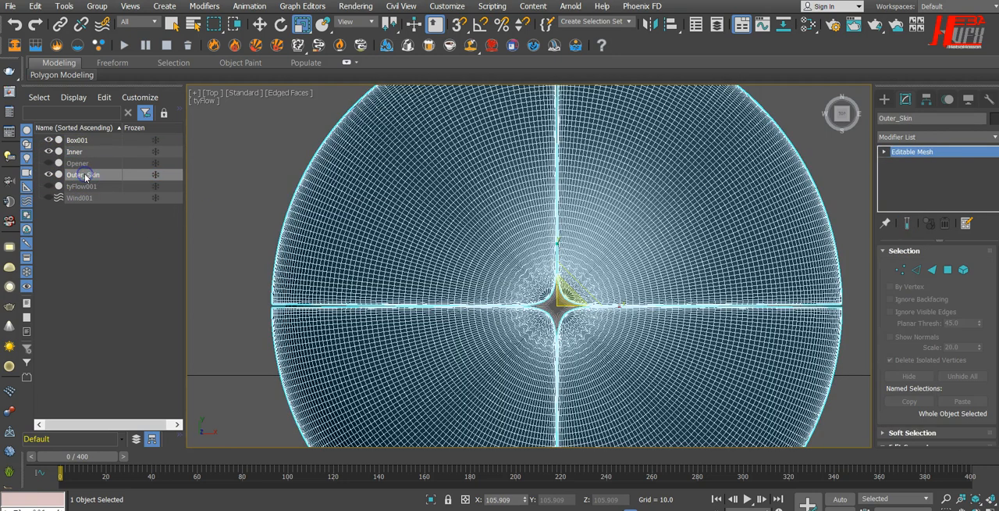
Return to the perspective view, hide Outer_Skin, and unhide tyFlow001 and Wind001.
key("p")
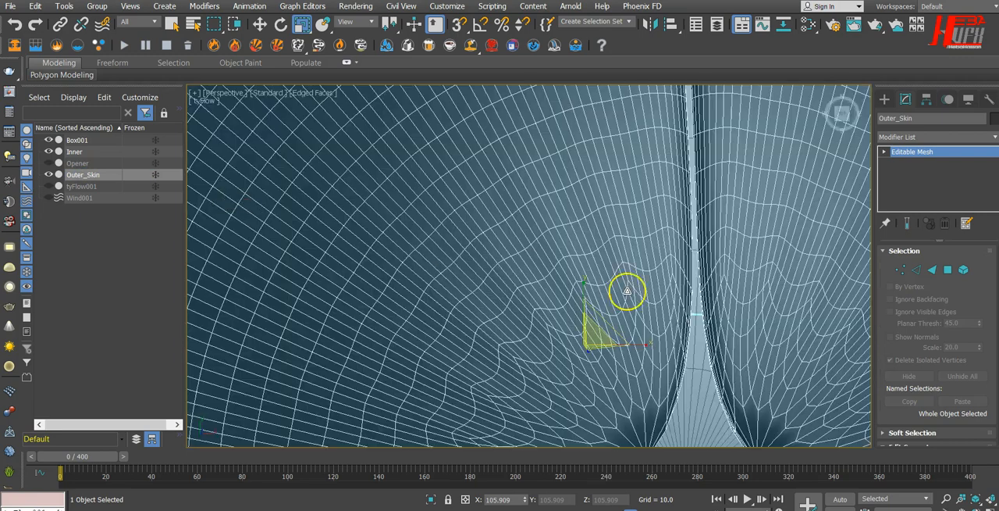
scroll(627, 290, "down", 10)
middle_click_drag(627, 292, 620, 236, "alt")
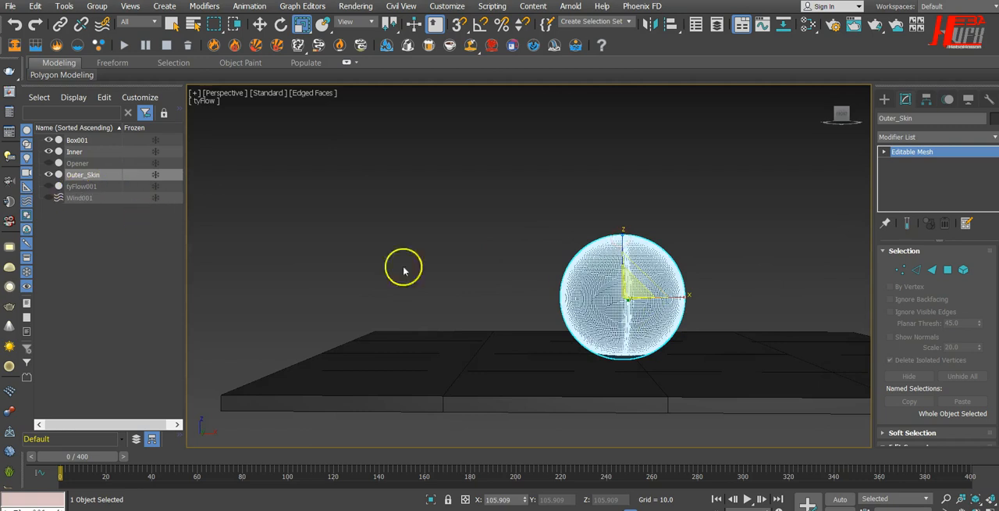
middle_click_drag(478, 293, 503, 358, "alt")
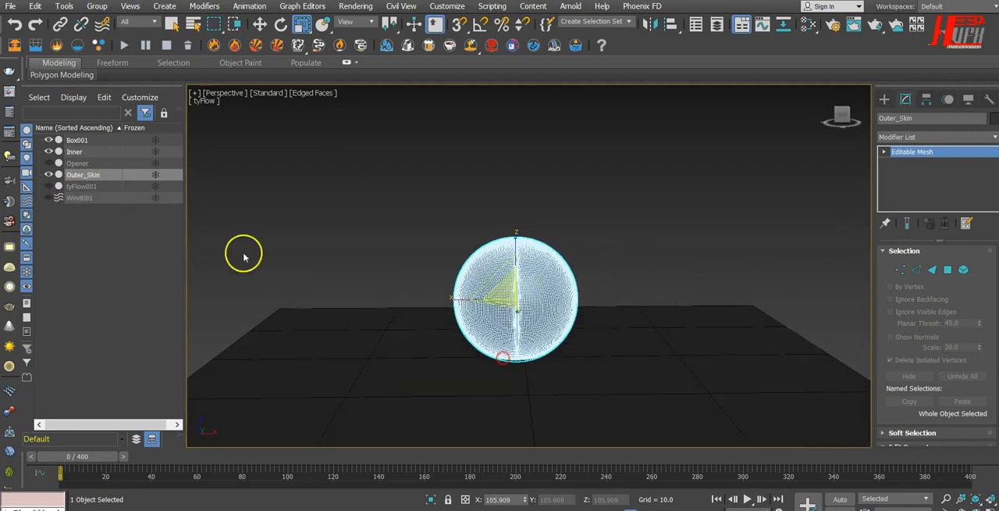
left_click(48, 174)
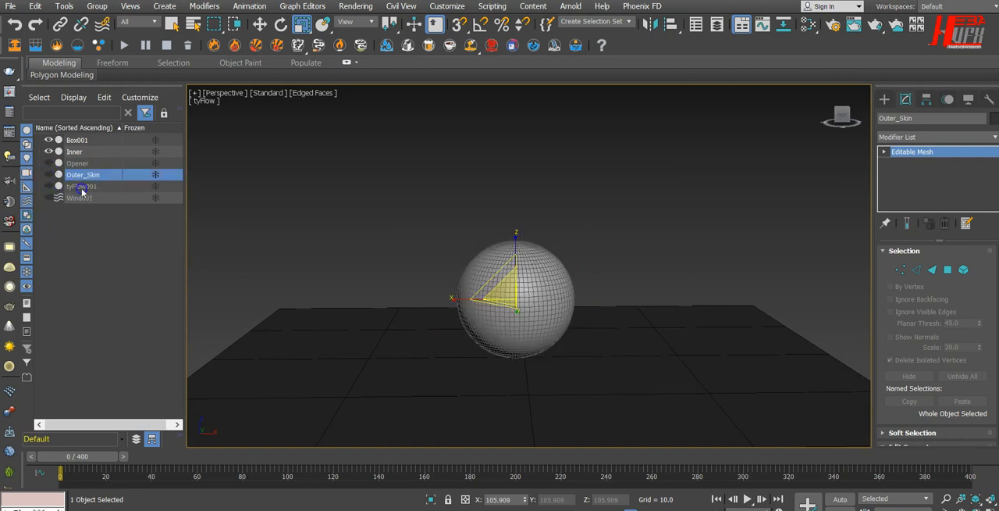
left_click(49, 186)
left_click(48, 198)
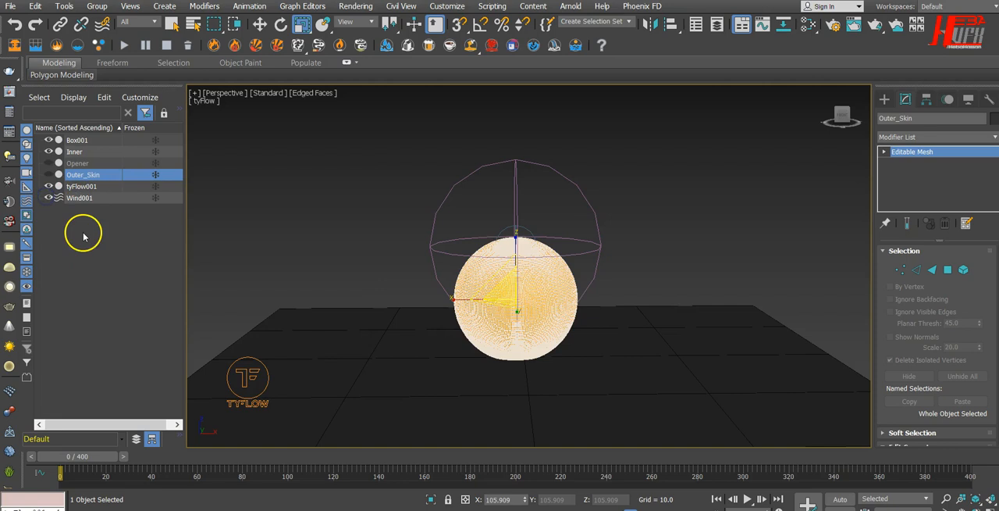
Play the cloth simulation through to frame 138 and turn off the edged-faces display to watch the quarters peel.
left_click(747, 498)
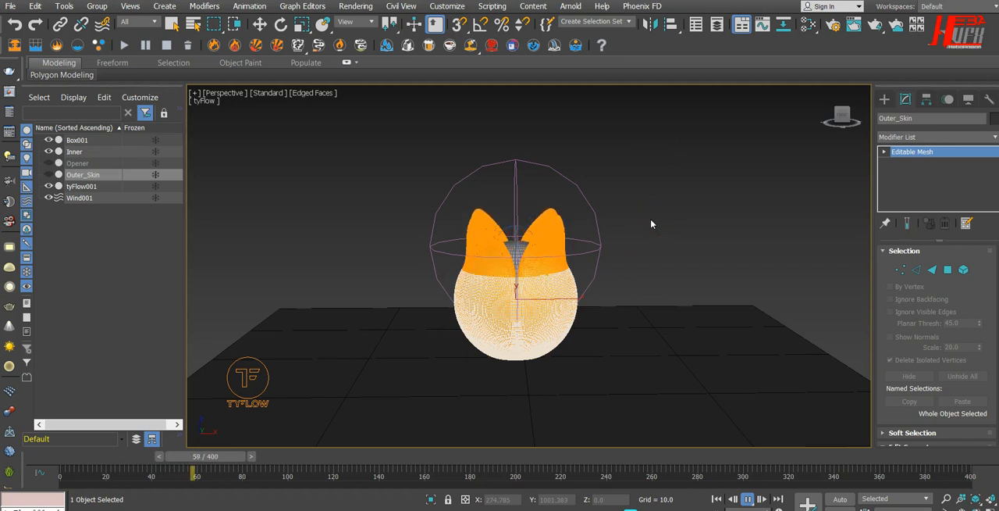
key("F4")
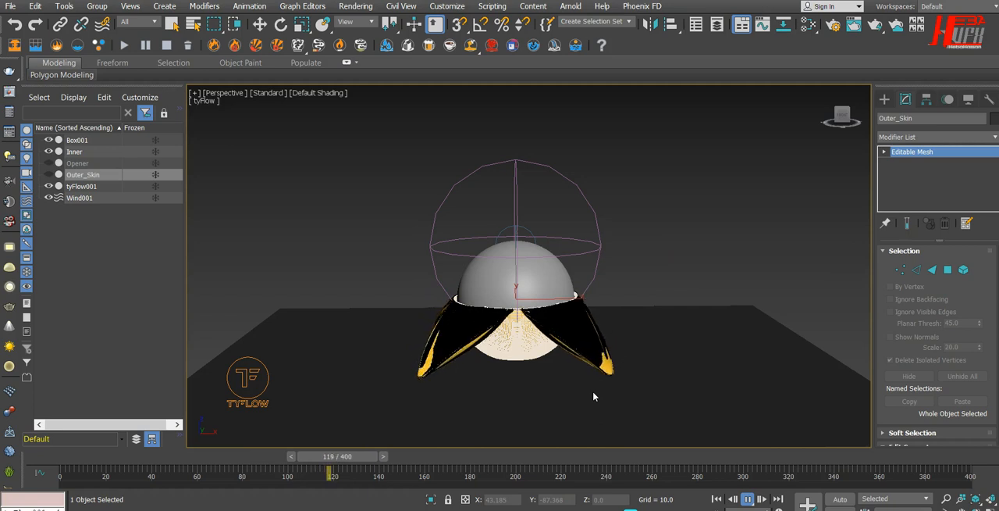
left_click(747, 497)
Switch the perspective view's rendering quality to Performance and clear the object selection.
left_click(265, 92)
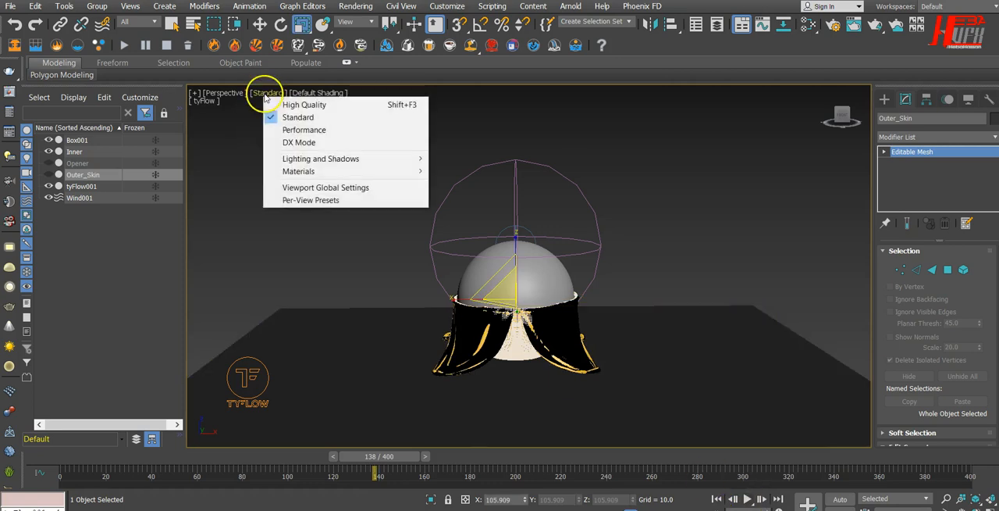
left_click(335, 138)
left_click(347, 185)
Select the Inner sphere and examine the peeled cloth around it from several angles and close up at its folded edge.
middle_click_drag(515, 408, 501, 393, "alt")
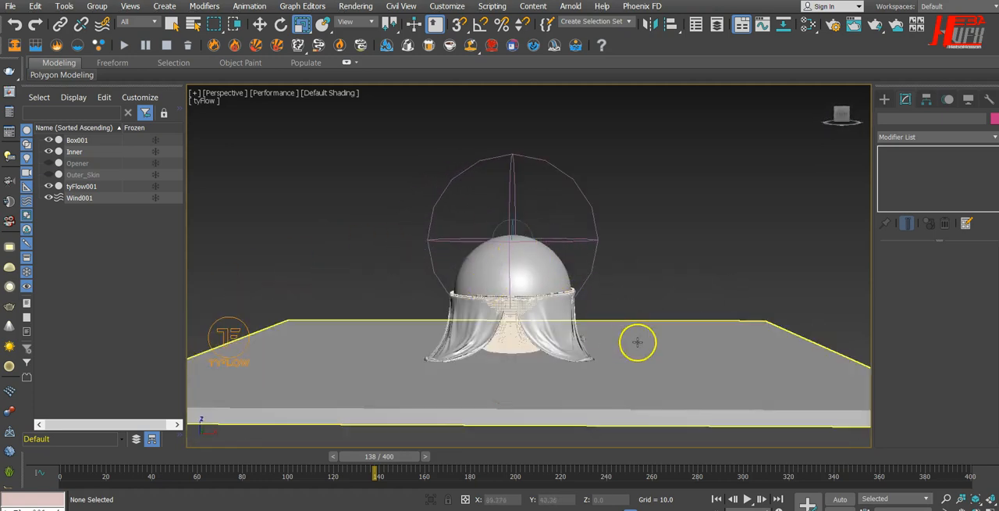
left_click(538, 266)
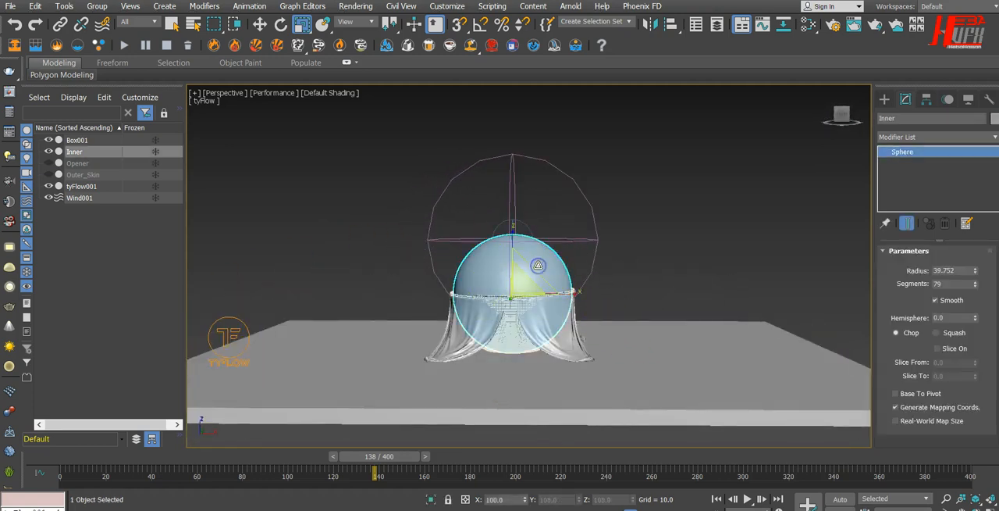
middle_click_drag(595, 332, 595, 373, "alt")
scroll(442, 297, "up", 6)
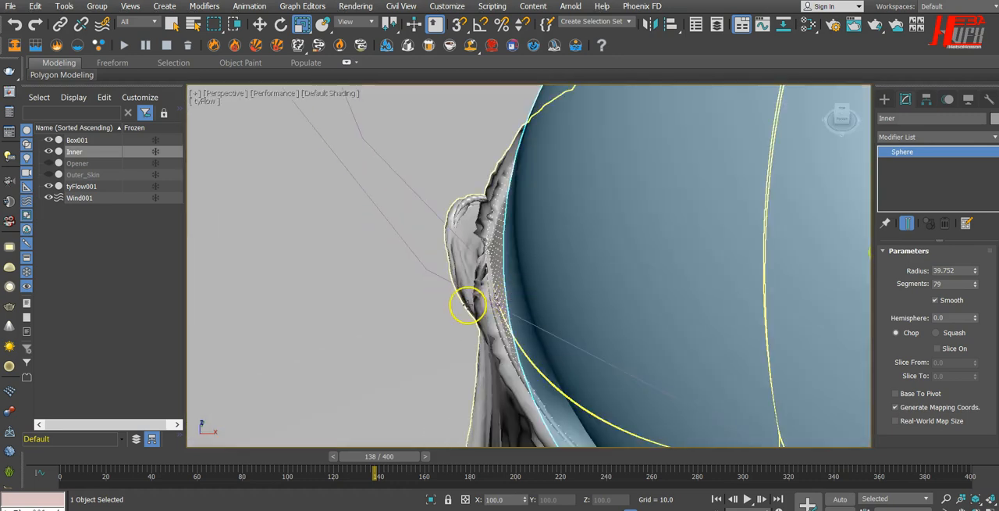
scroll(567, 245, "down", 4)
scroll(563, 302, "down", 5)
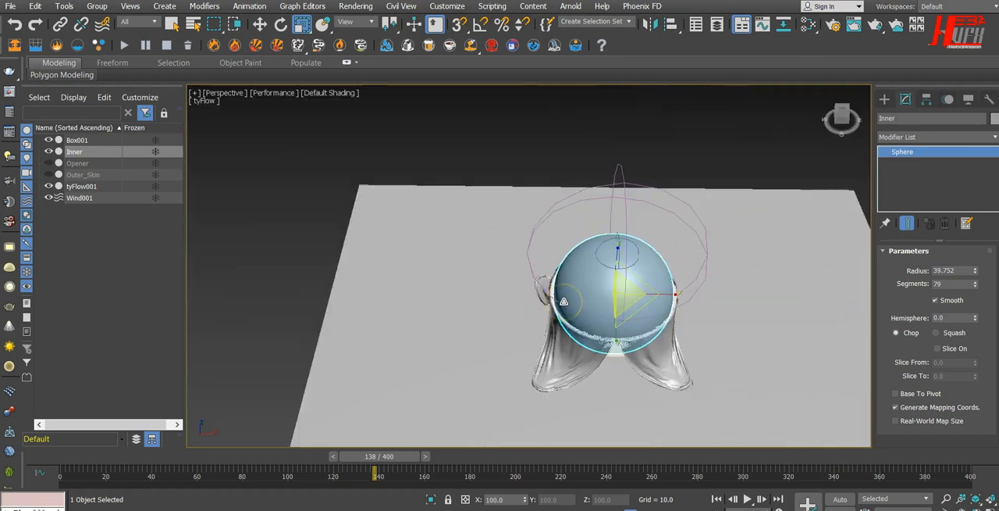
middle_click_drag(609, 338, 634, 325, "alt")
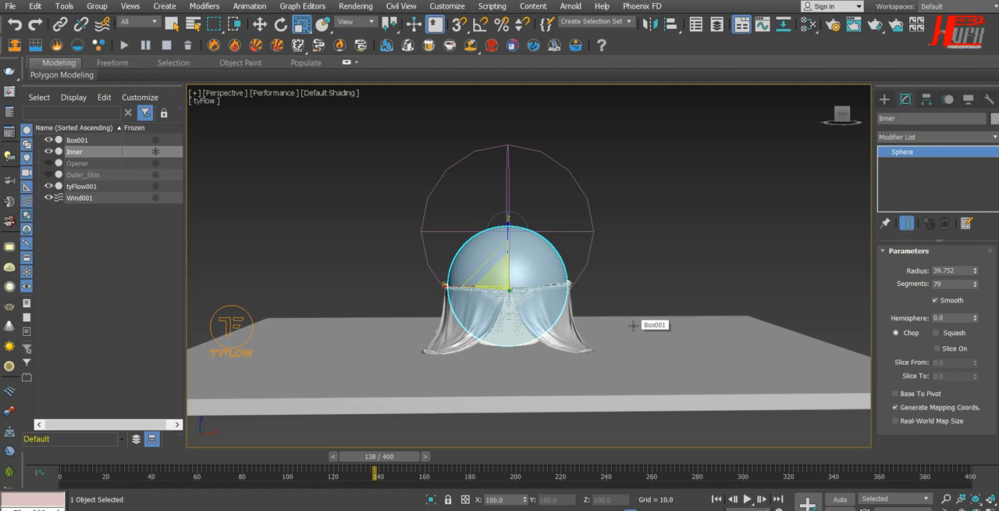
middle_click_drag(633, 325, 638, 352, "alt")
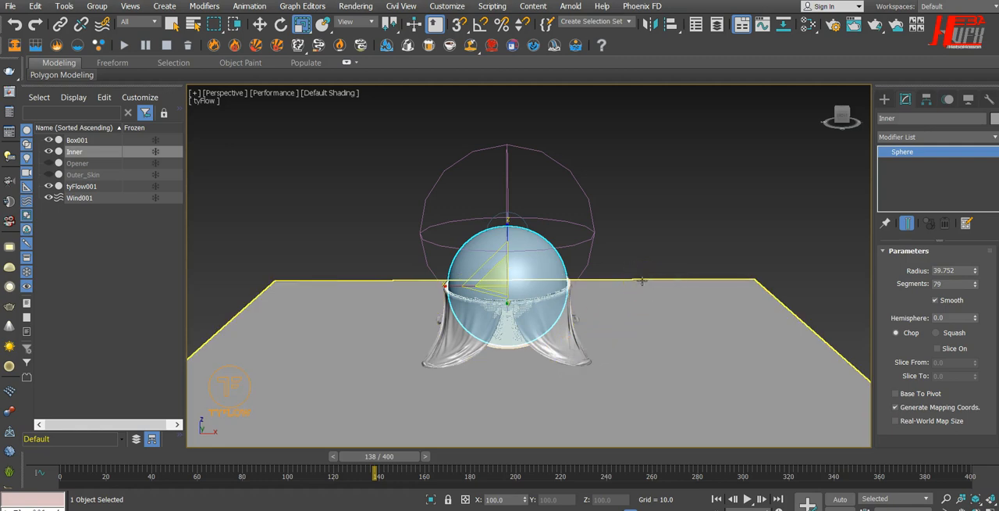
left_click(595, 349)
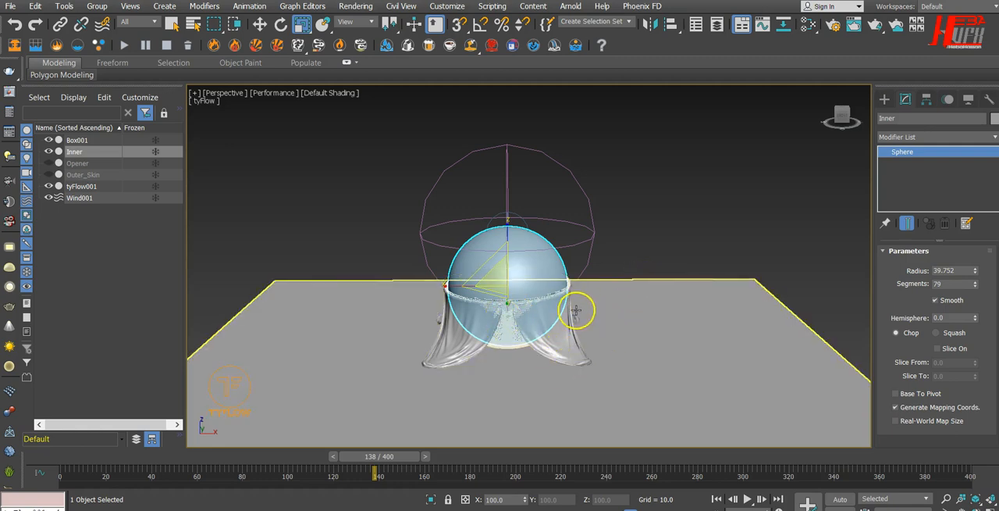